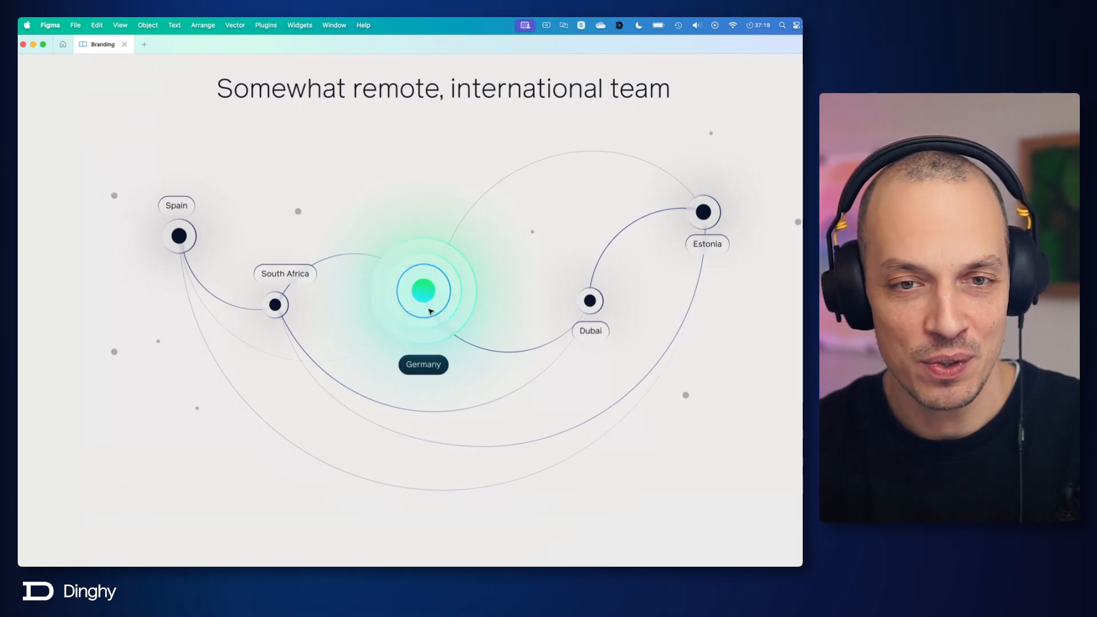
Step: Switch the background blur on the Germany marker's outermost ring off and back on to compare its effect on the connecting line
scroll(429, 305, "up", 1)
scroll(430, 305, "up", 5)
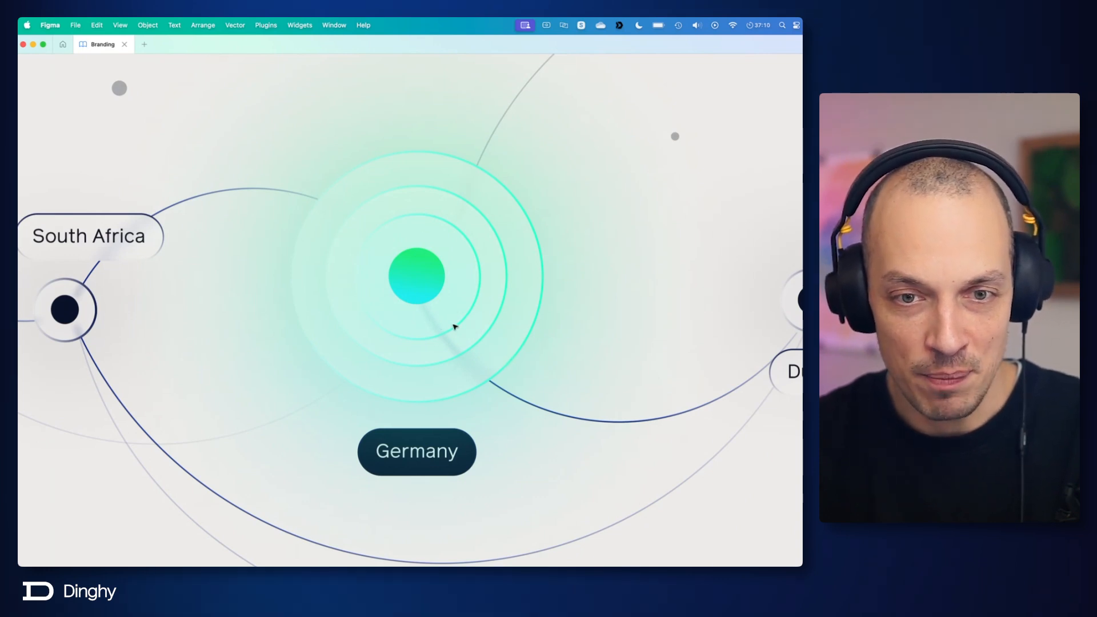
key("super+backslash")
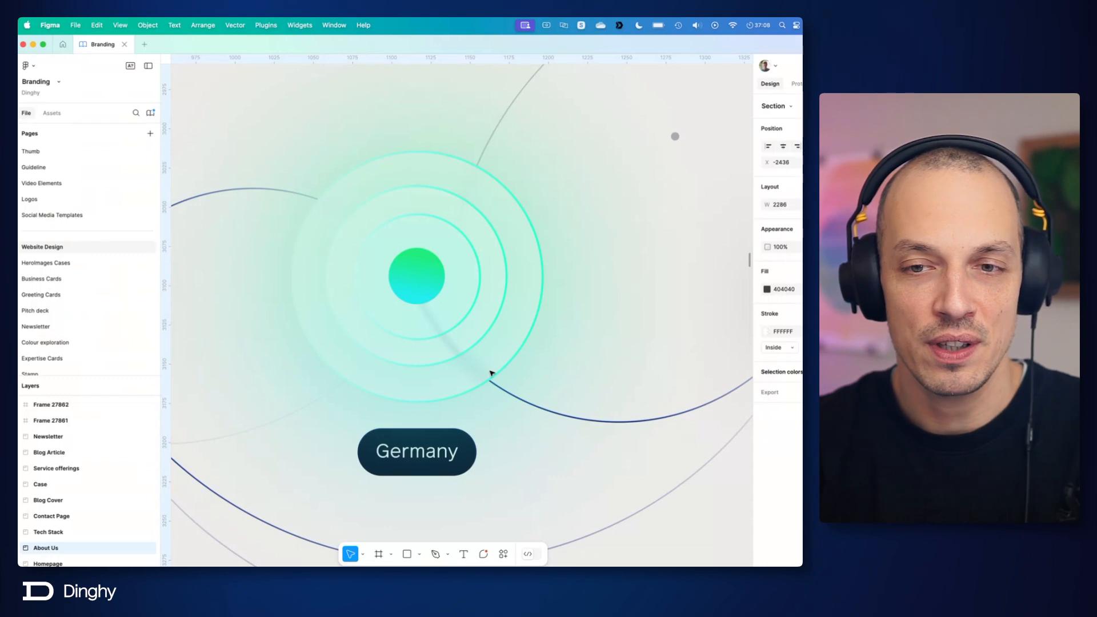
left_click(494, 342, "super")
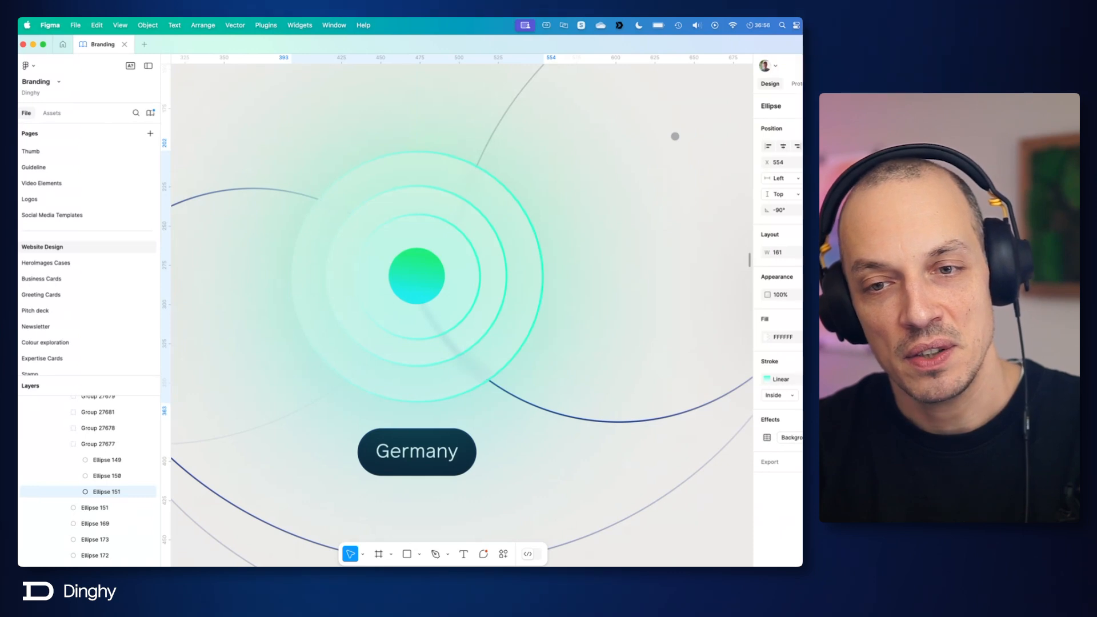
left_click(801, 438)
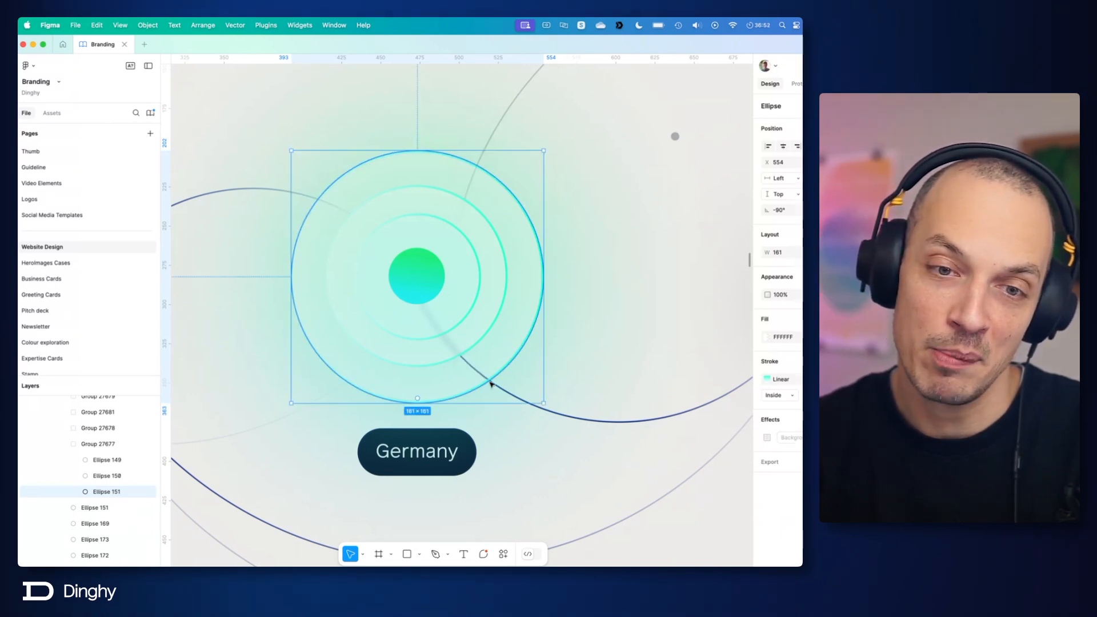
left_click(801, 438)
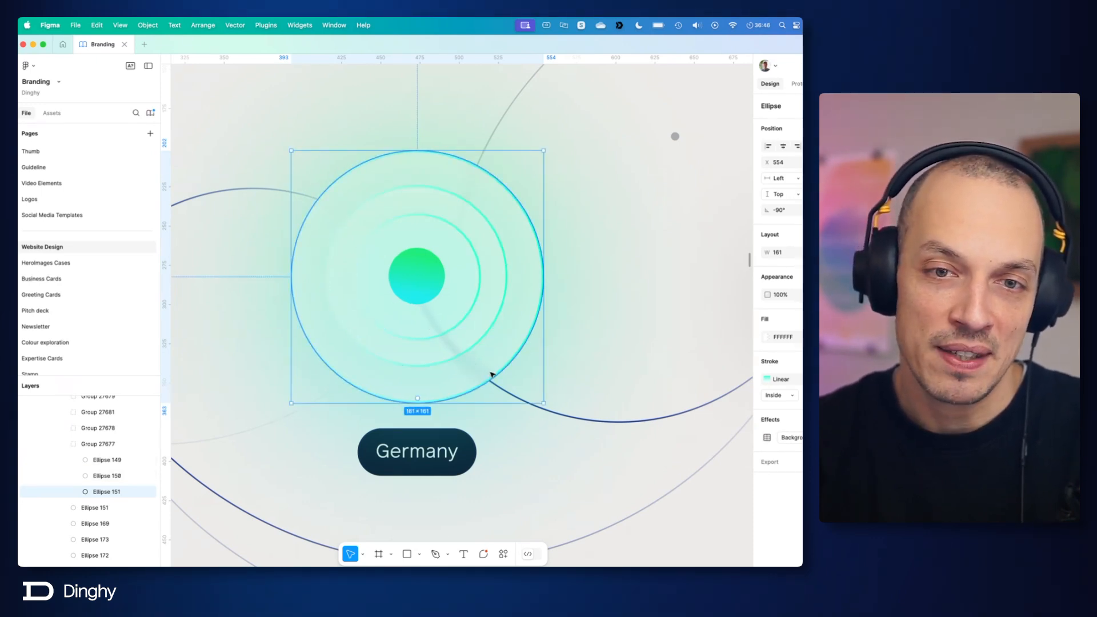
left_click(641, 321)
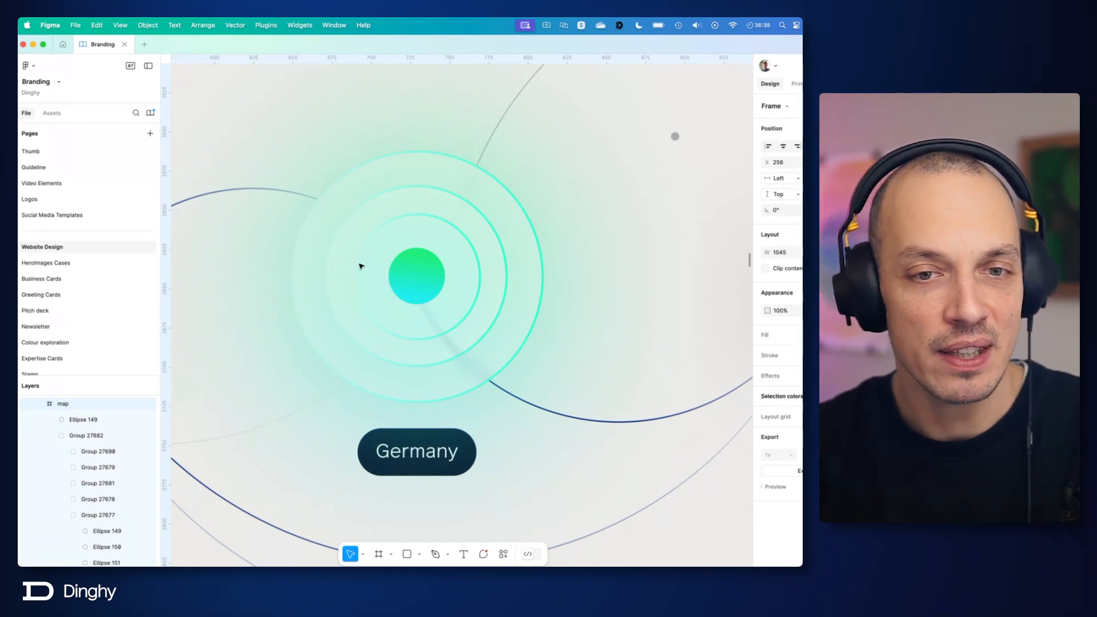
Step: Examine the linear stroke gradient and its end stop on the Germany marker's outermost ring
left_click(498, 201)
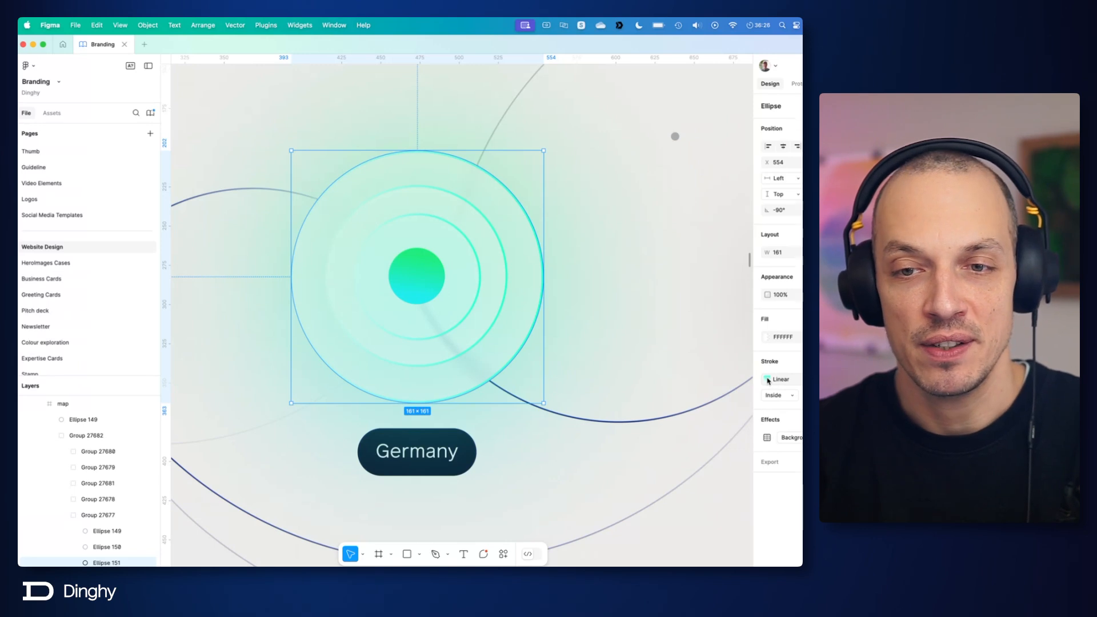
left_click(767, 380)
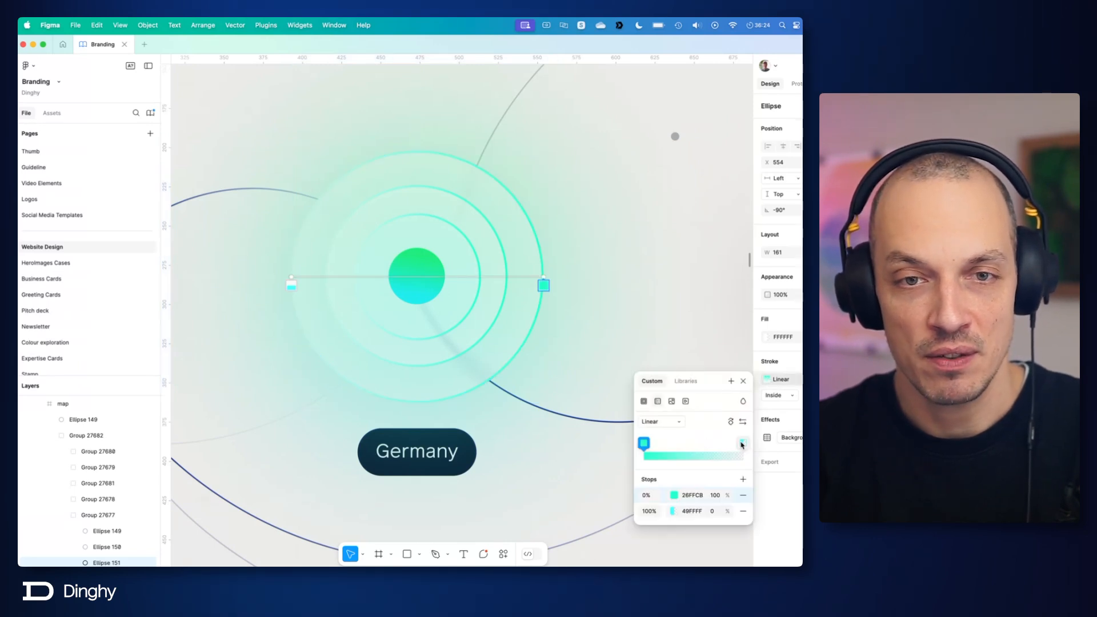
mouse_move(742, 445)
left_mouse_down()
mouse_move(646, 445)
mouse_move(745, 451)
left_mouse_up()
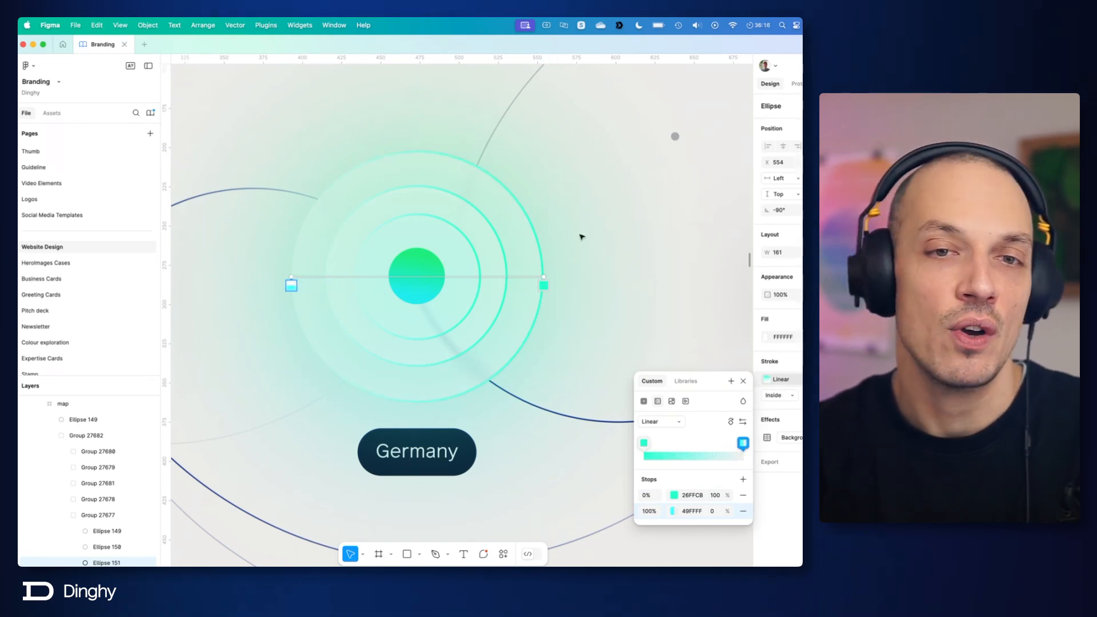
left_click(743, 381)
left_click(678, 325)
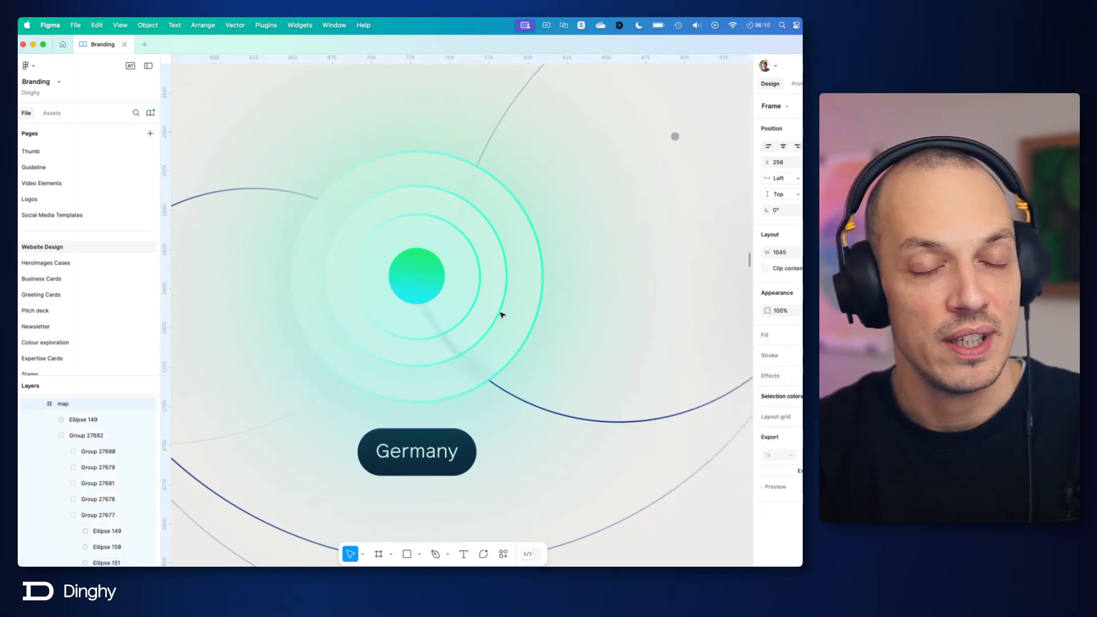
Step: Flatten the text inside the South Africa label into a vector path
scroll(502, 314, "down", 5)
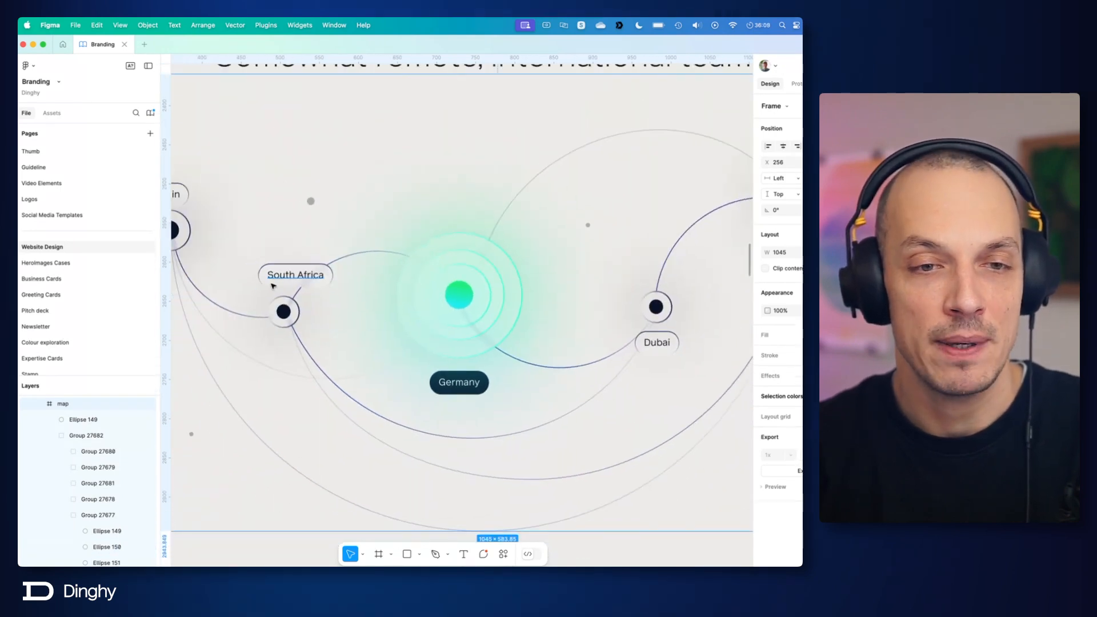
scroll(262, 281, "up", 5)
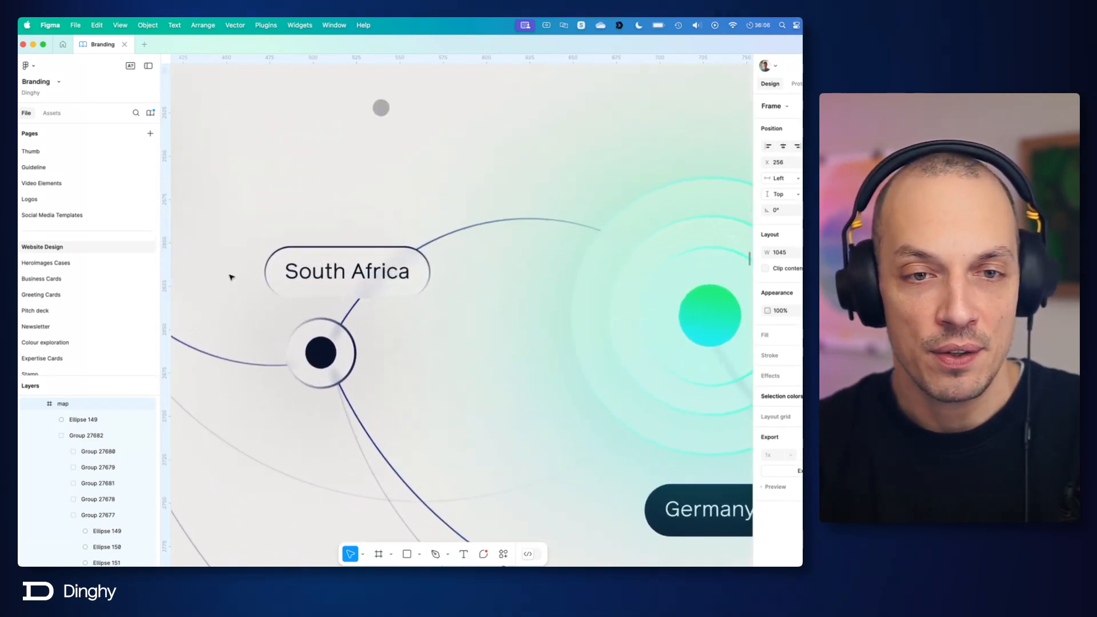
scroll(231, 277, "up", 3)
scroll(441, 340, "up", 2)
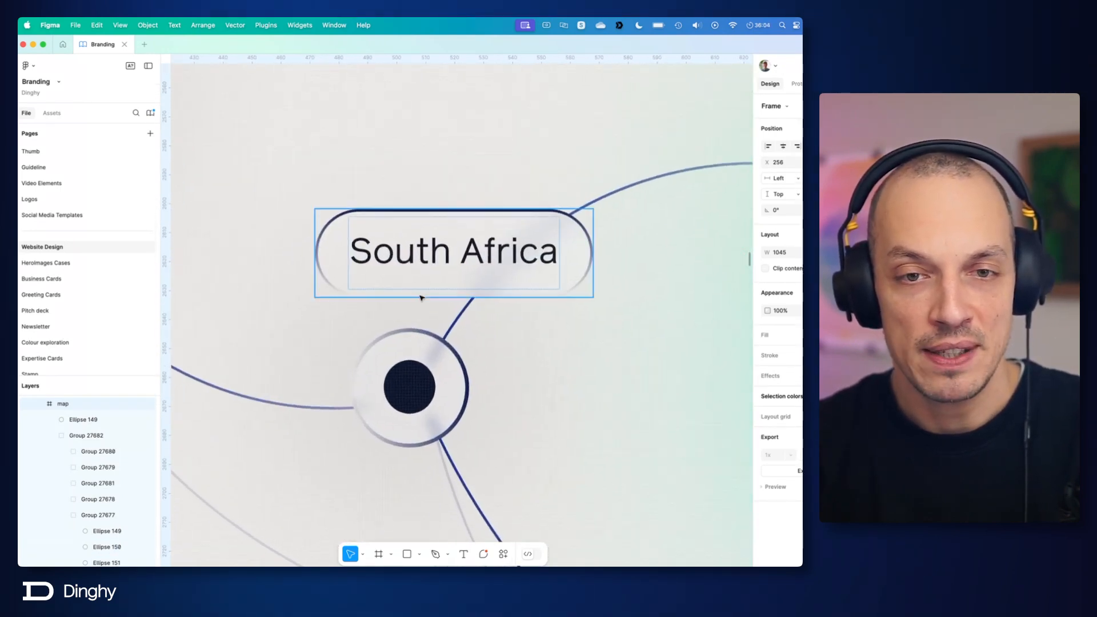
scroll(421, 295, "up", 2)
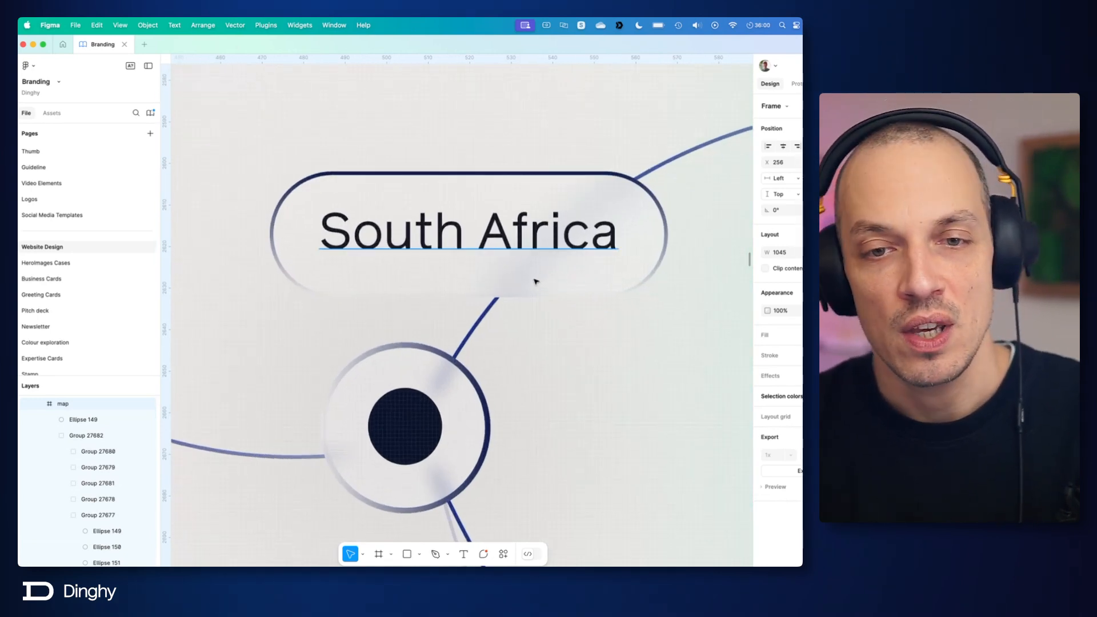
left_click(664, 216)
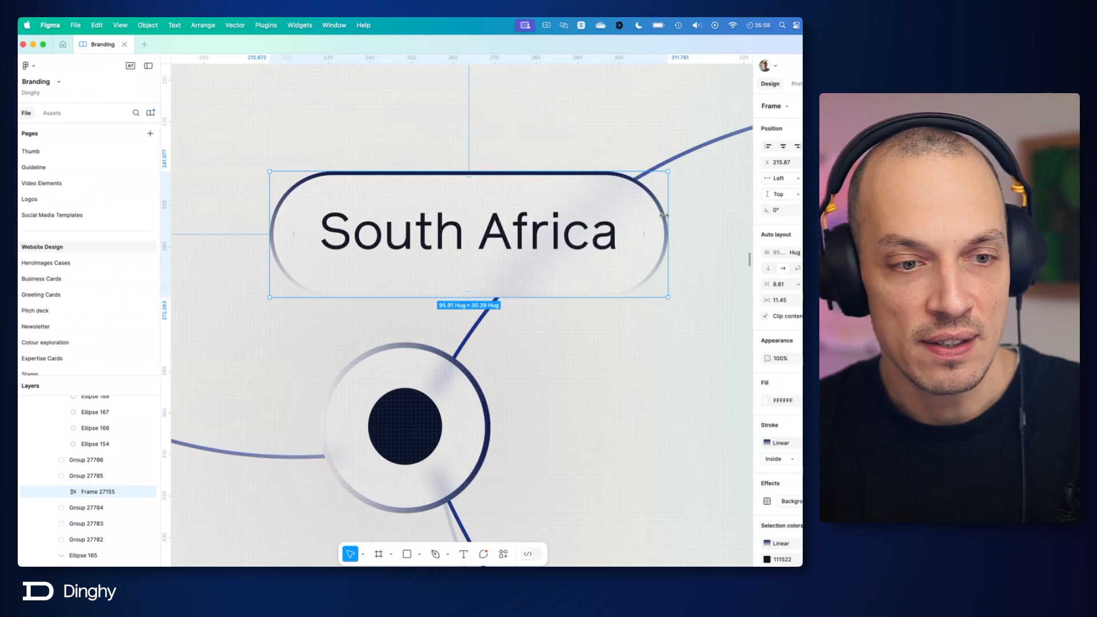
double_click(468, 224)
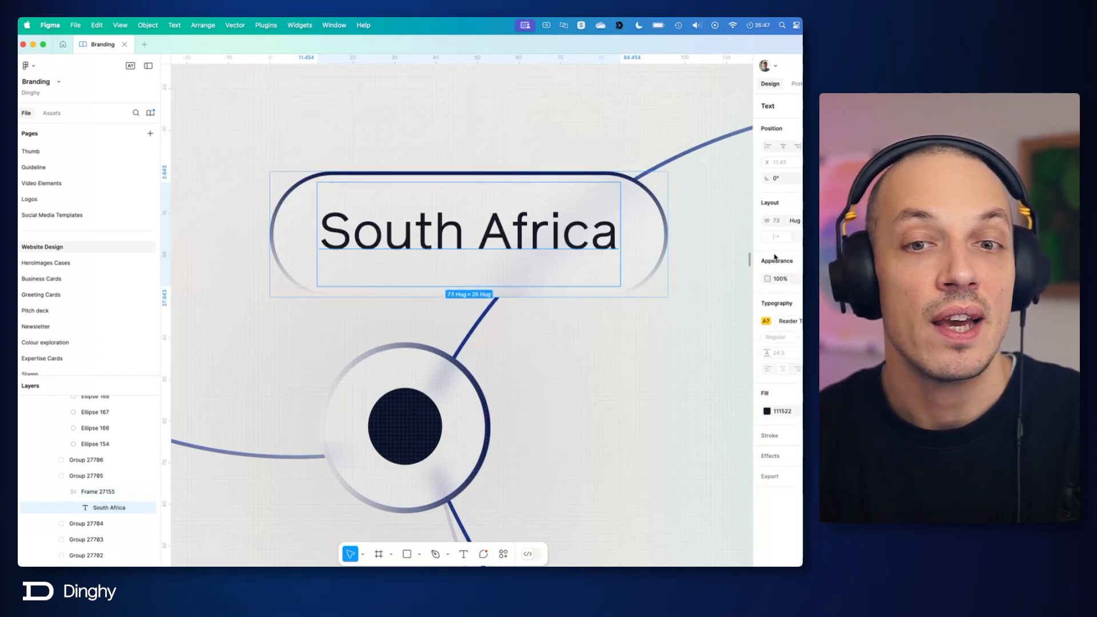
right_click(559, 231)
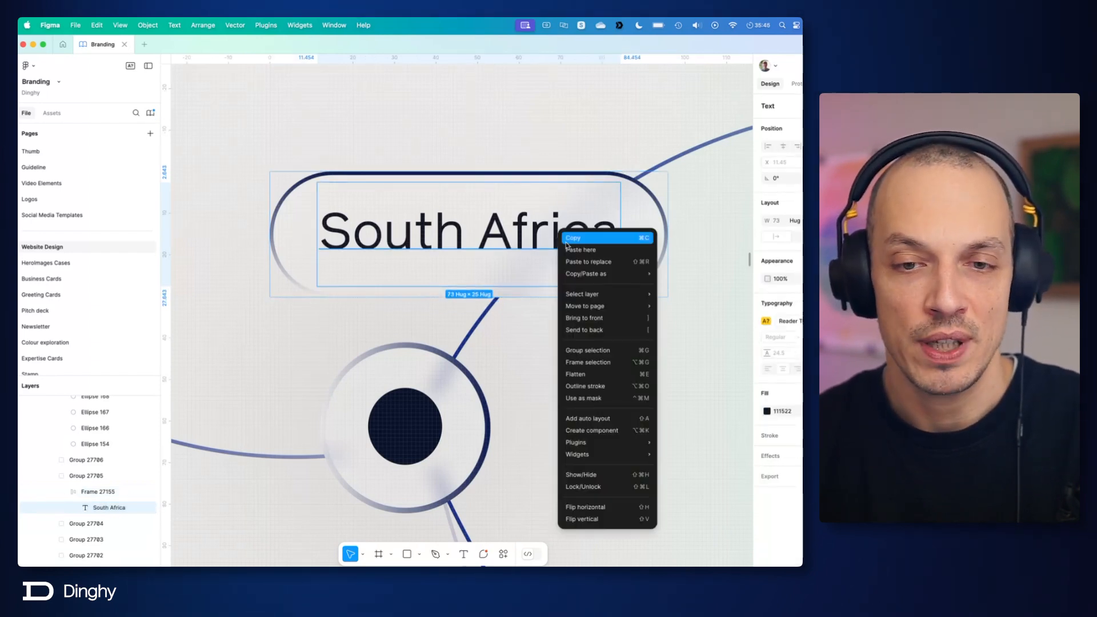
left_click(595, 375)
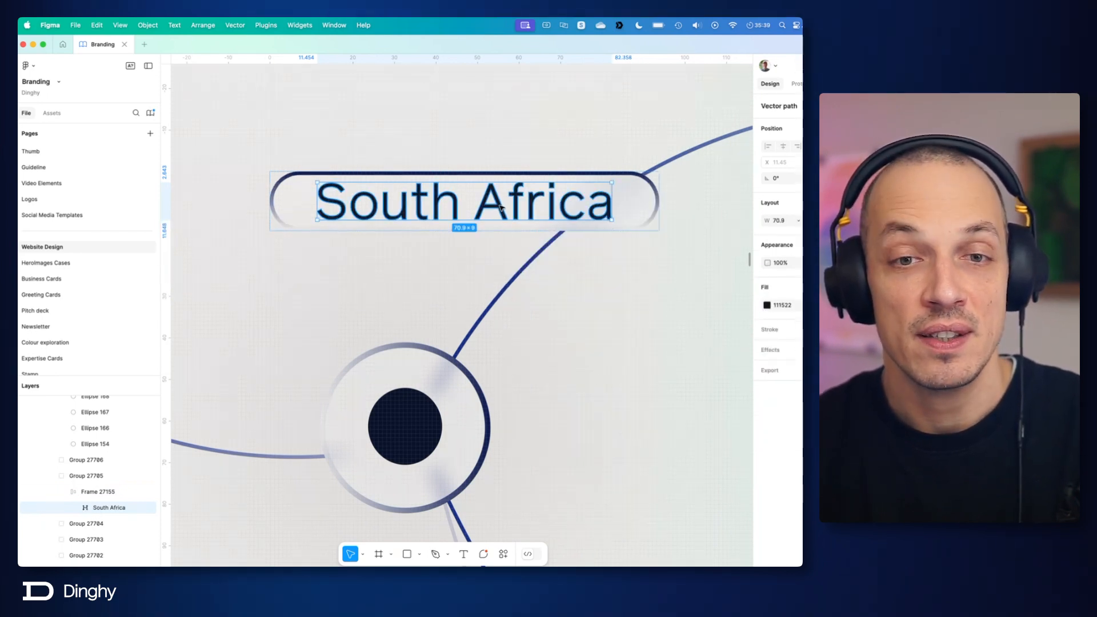
Step: Open the flattened South Africa text in vector editing to examine the letters' anchor points, and leave the editing mode
scroll(499, 207, "up", 5)
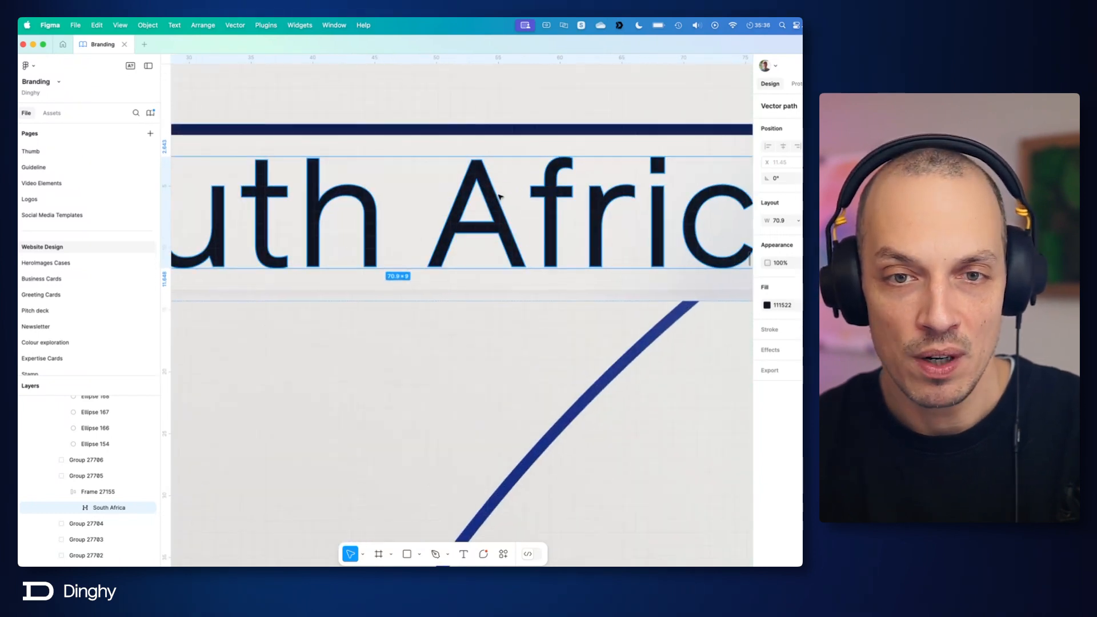
double_click(499, 197)
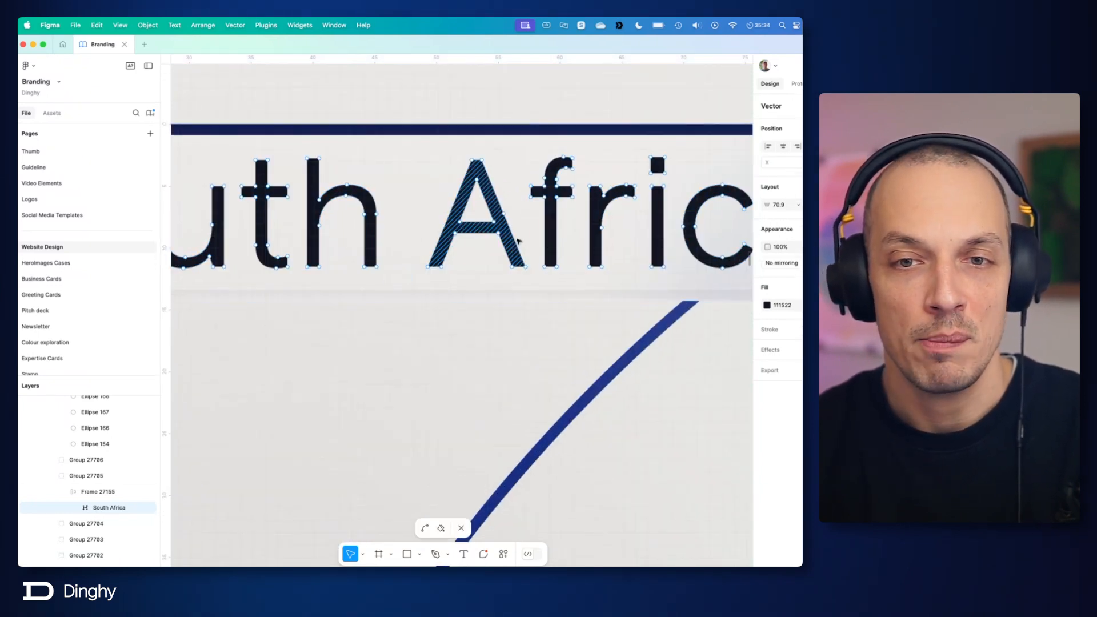
key("super")
key("Escape")
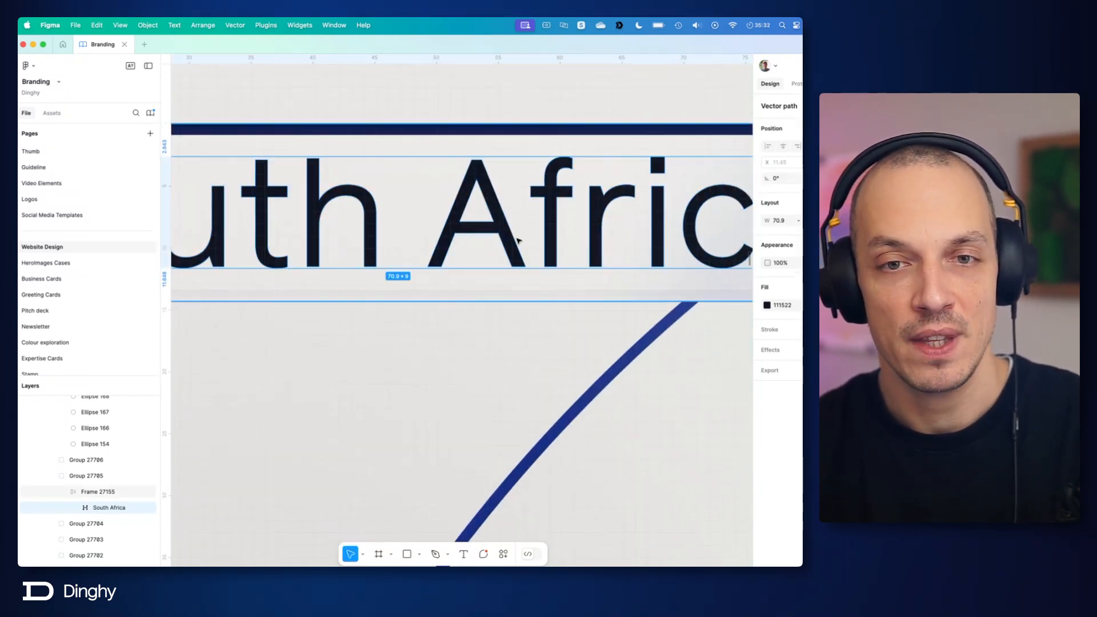
double_click(518, 241)
key("Escape")
Step: Undo the flattening of the South Africa text and deselect it
key("ctrl+z")
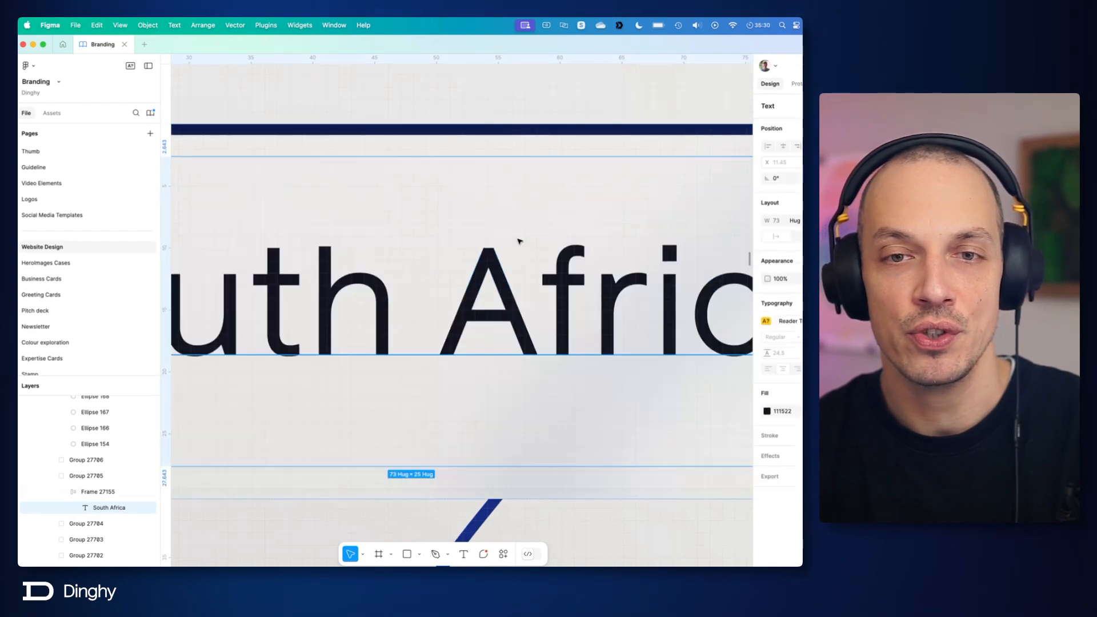
scroll(518, 241, "down", 10)
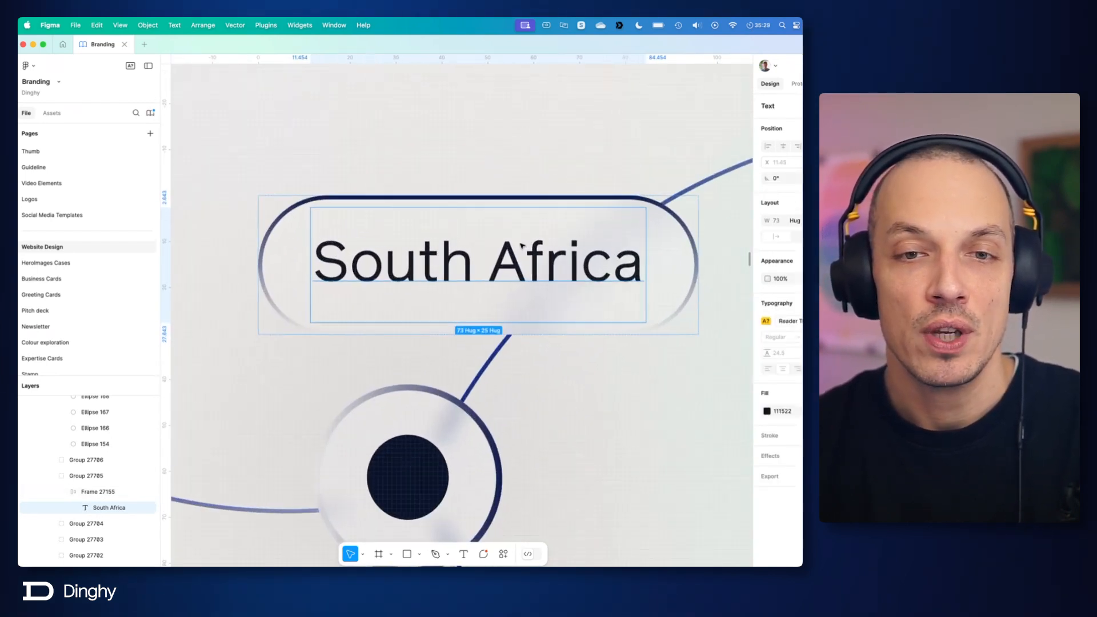
left_click(645, 368)
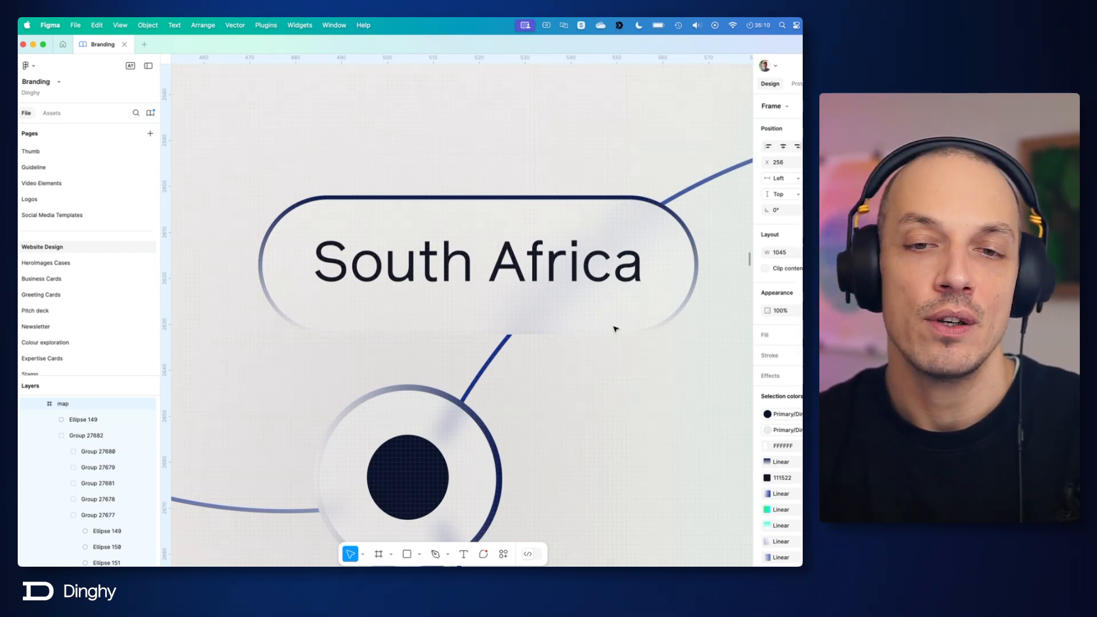
Step: Examine the linear stroke gradient and its transparent end stop on the South Africa label frame
left_click(575, 313, "super")
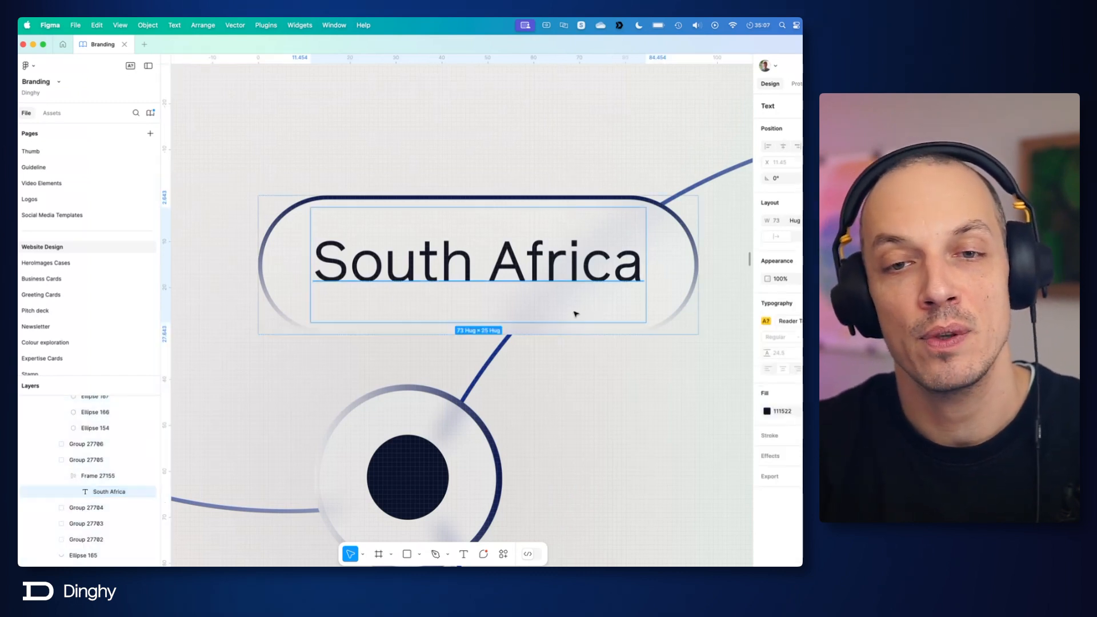
left_click(668, 292)
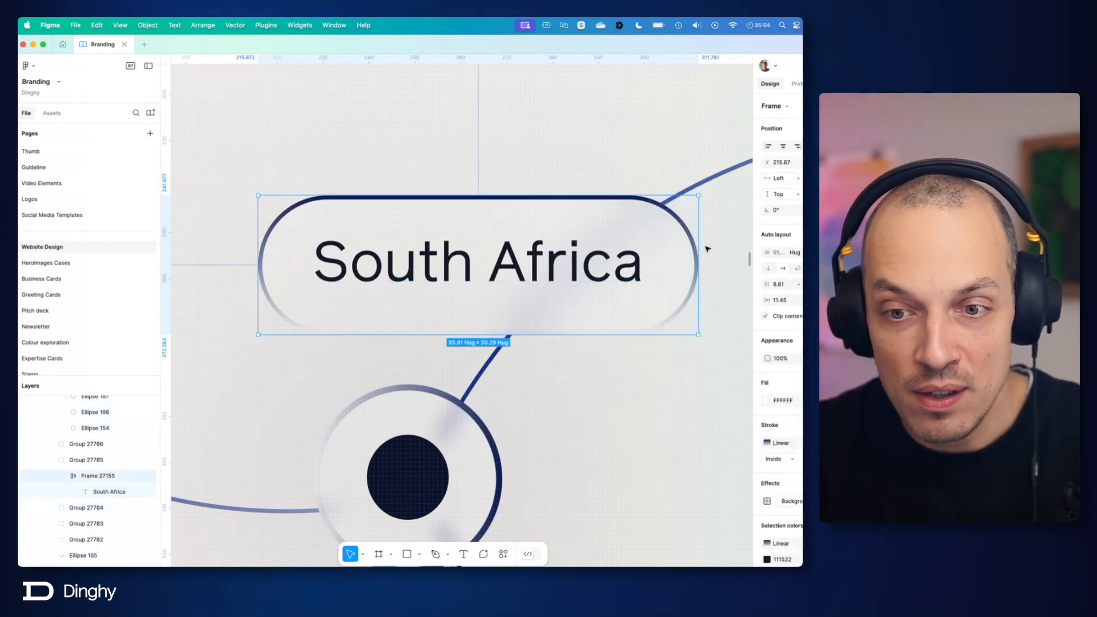
left_click(769, 444)
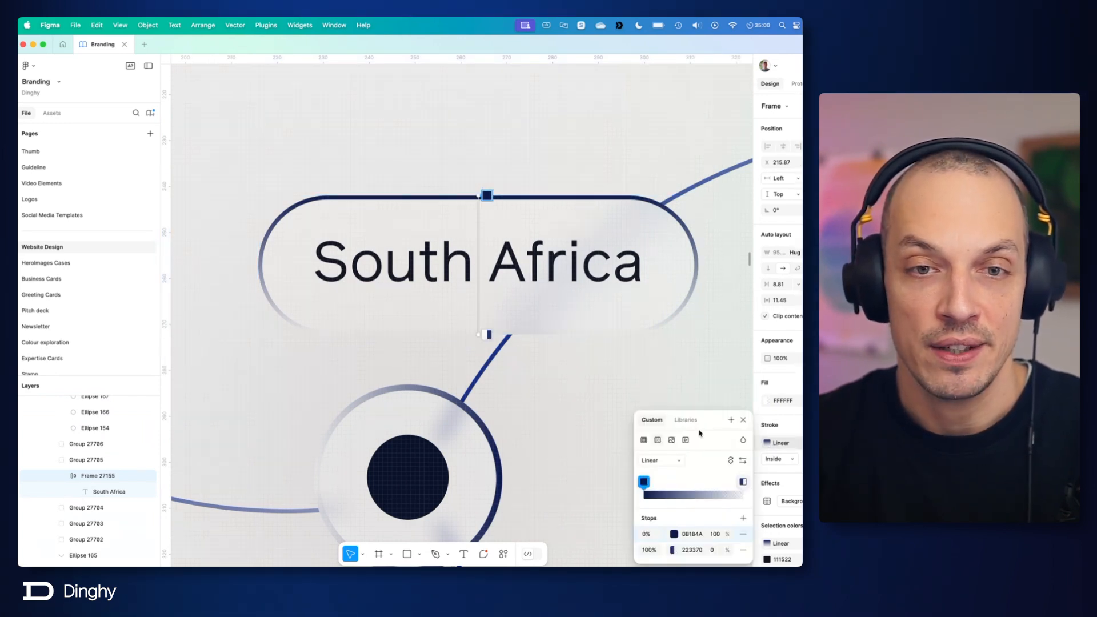
mouse_move(489, 334)
left_mouse_down()
mouse_move(514, 282)
mouse_move(597, 225)
mouse_move(585, 320)
mouse_move(511, 276)
mouse_move(573, 217)
mouse_move(566, 336)
left_mouse_up()
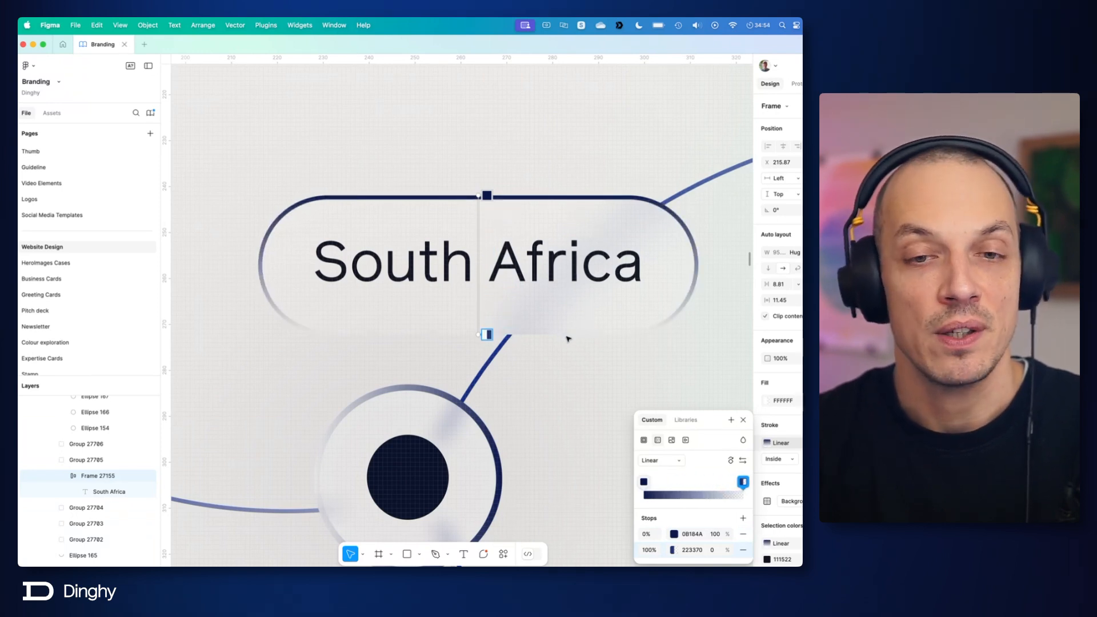
left_click(743, 420)
left_click(661, 409)
Step: Select the outer ring of the South Africa marker to check its gradient stroke and background blur
scroll(598, 361, "down", 5)
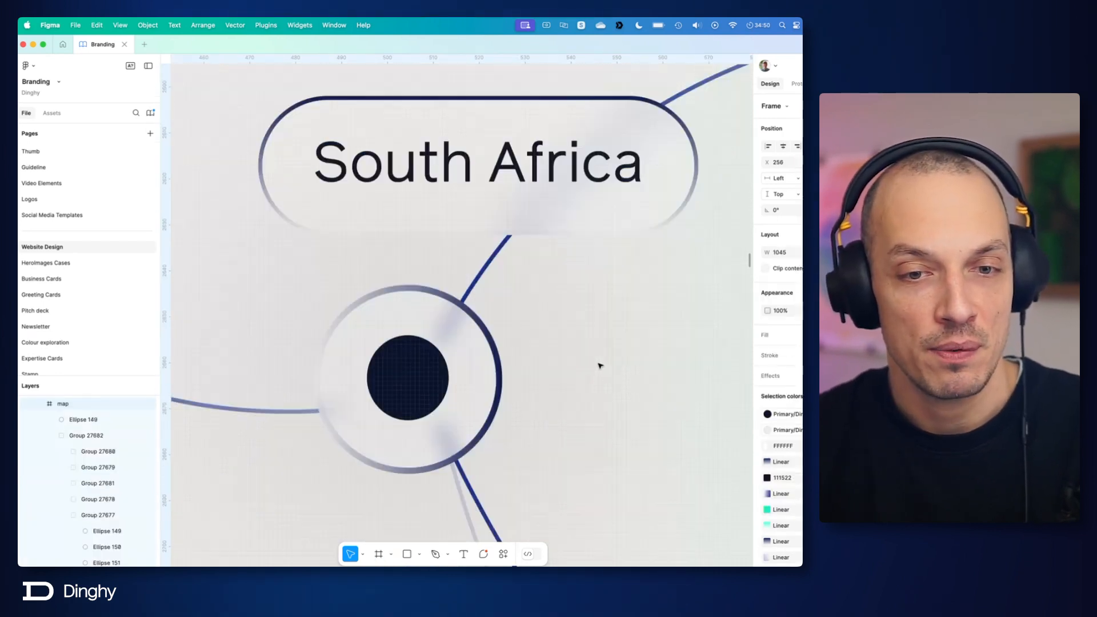
left_click(330, 379)
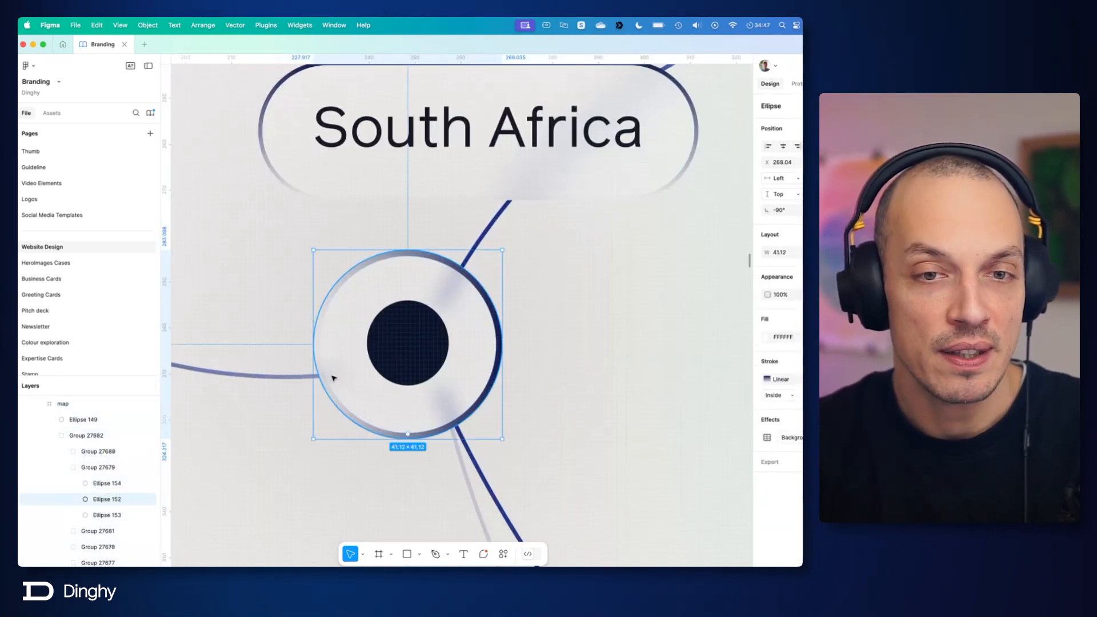
left_click(572, 390)
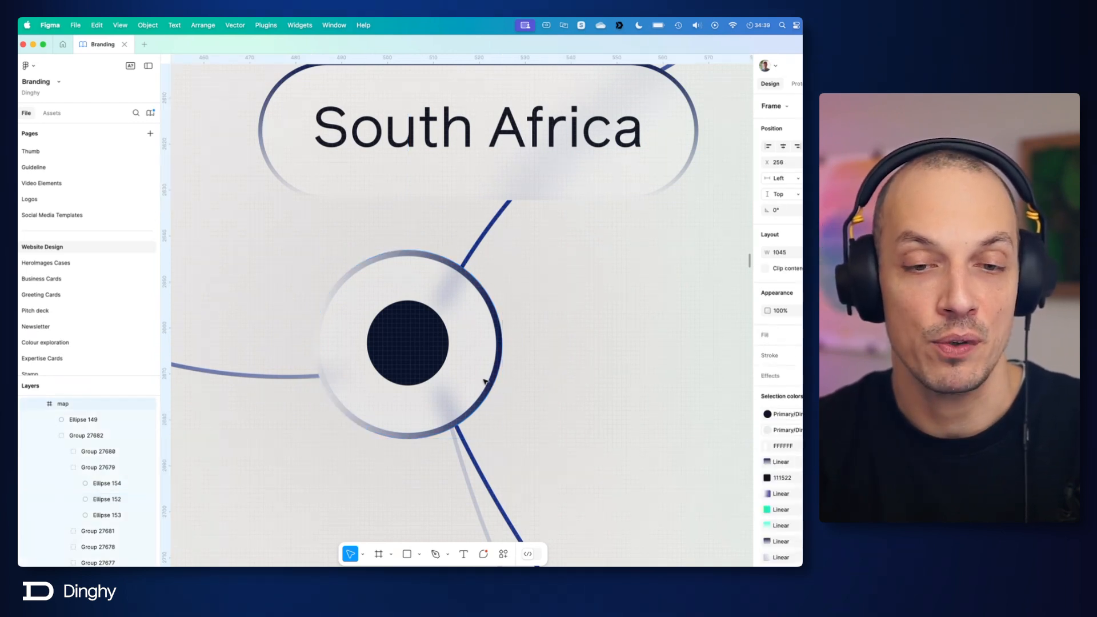
Step: Select the three grey dots around the Spain and South Africa markers to examine them, and reselect the whole map frame
scroll(484, 381, "down", 10)
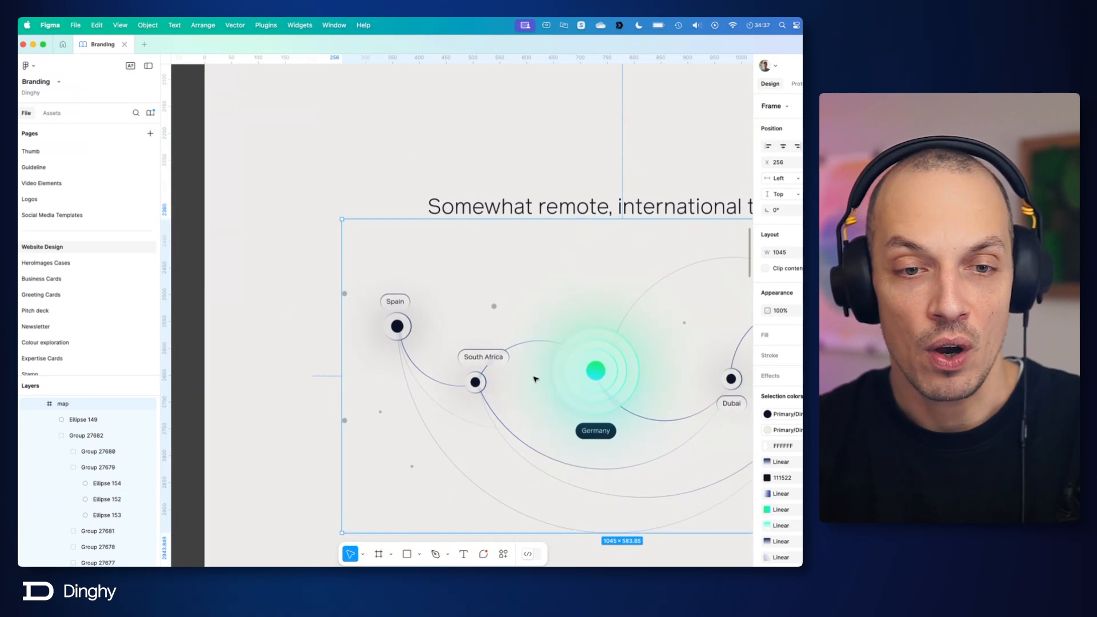
scroll(535, 379, "down", 5)
scroll(538, 286, "right", 2)
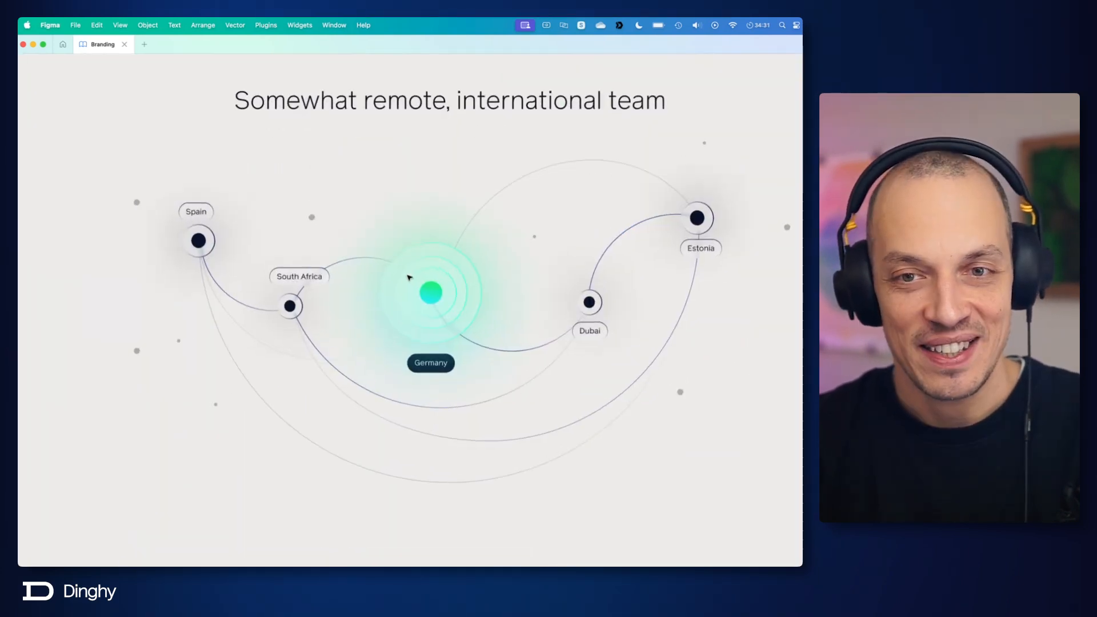
scroll(428, 277, "up", 5)
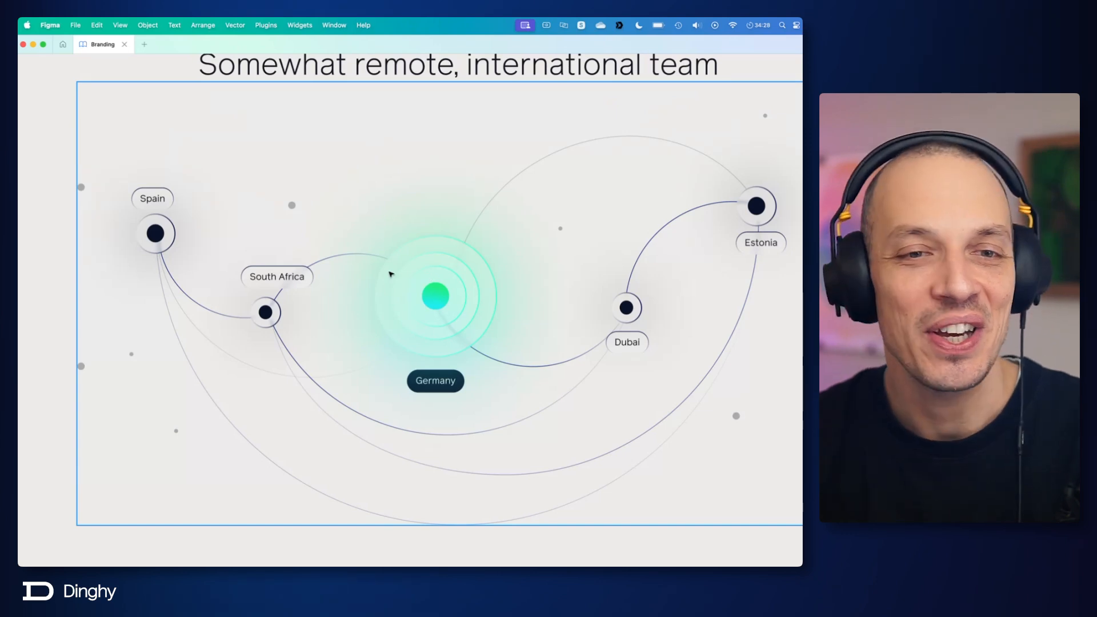
left_click(81, 186)
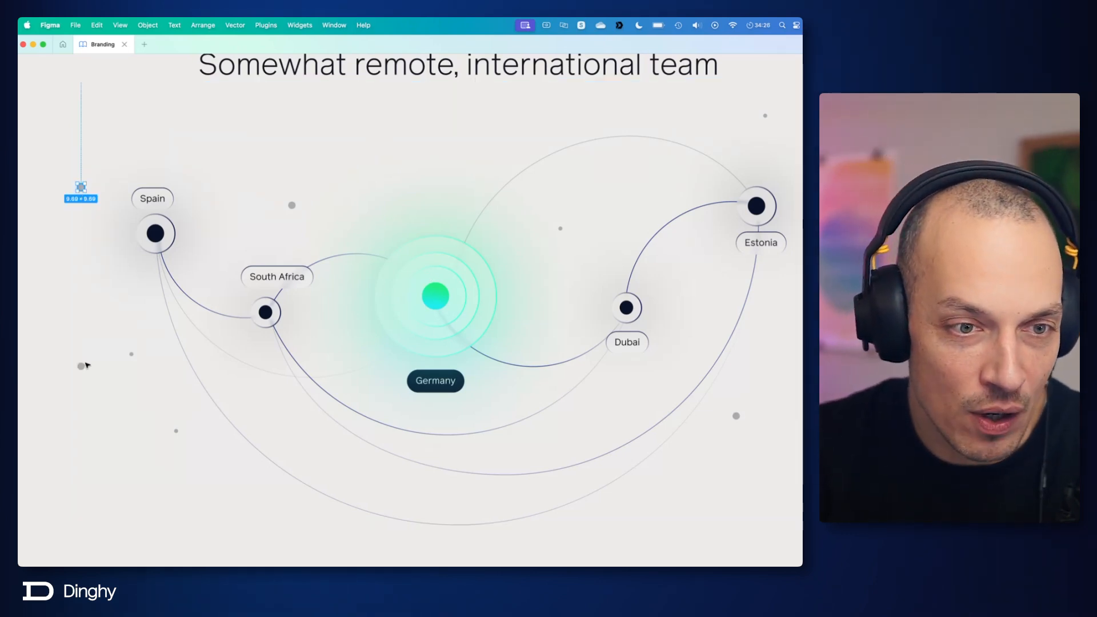
left_click(82, 365, "shift")
left_click(292, 205, "shift")
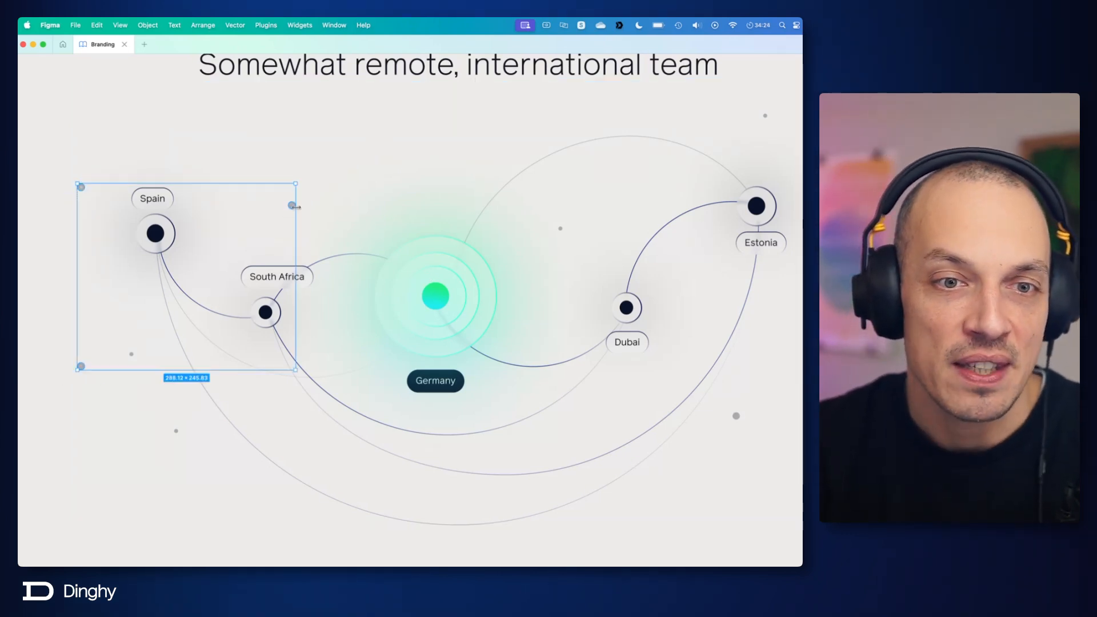
left_click(392, 204)
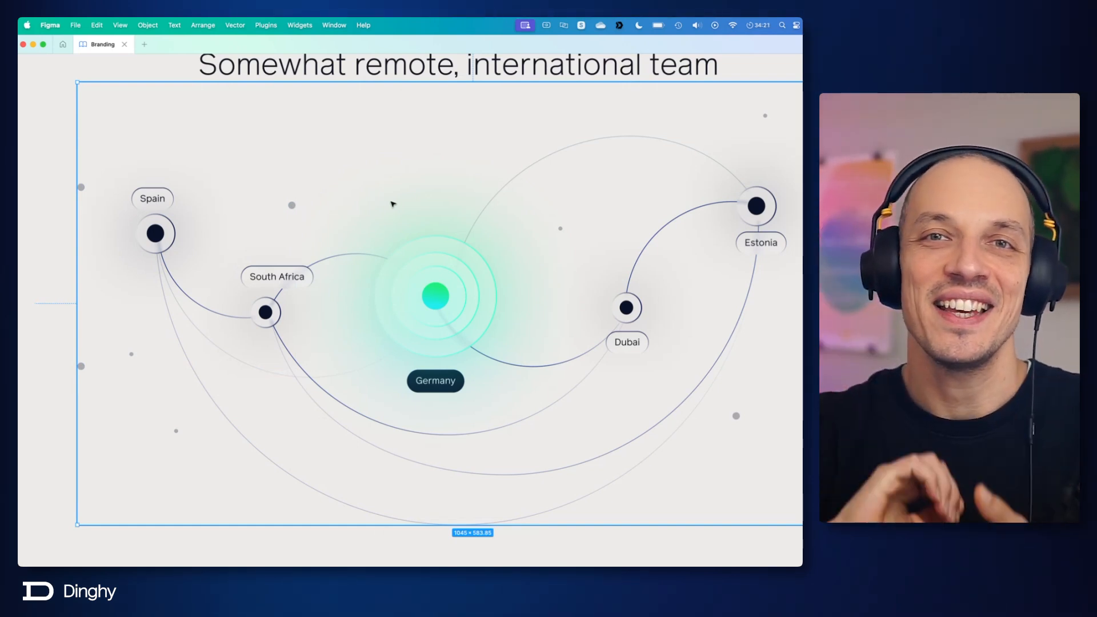
key("Escape")
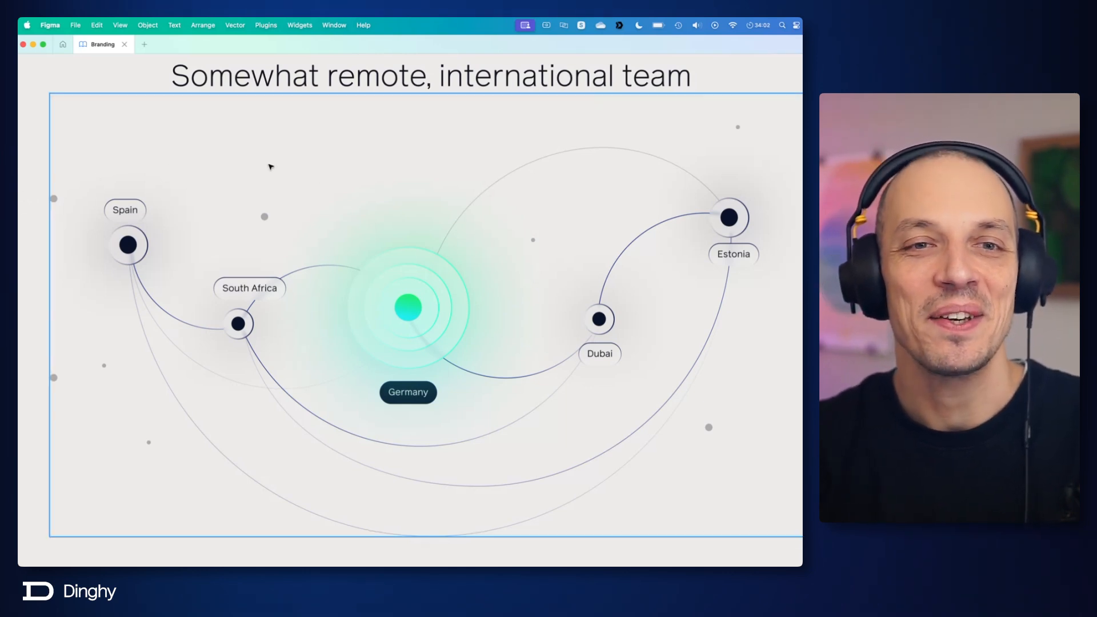
scroll(341, 200, "up", 4)
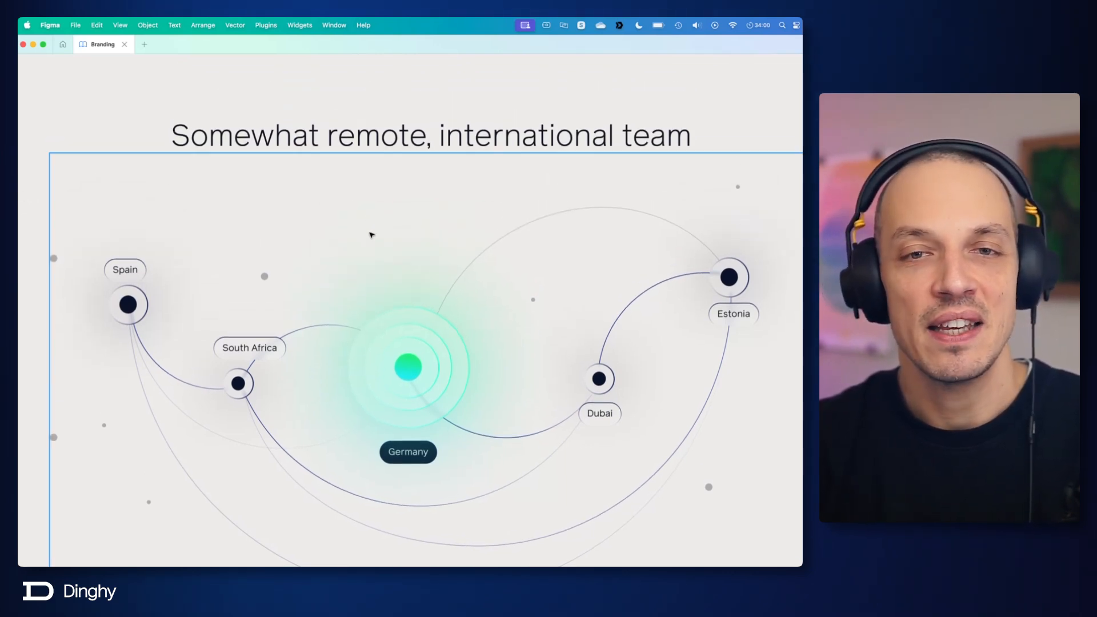
scroll(399, 238, "down", 2)
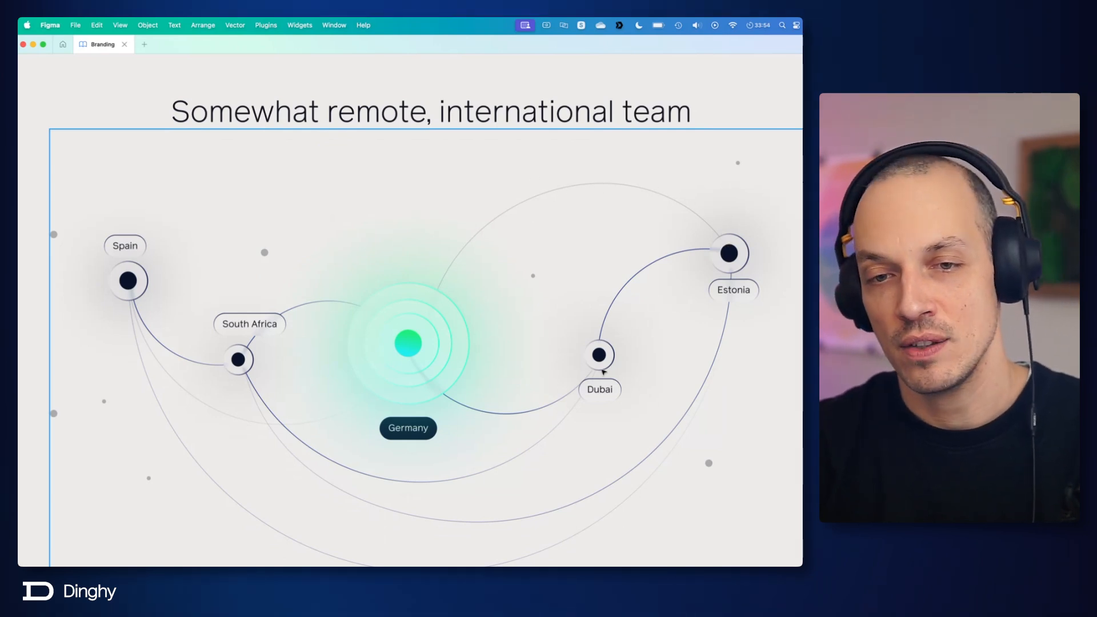
scroll(110, 423, "down", 2)
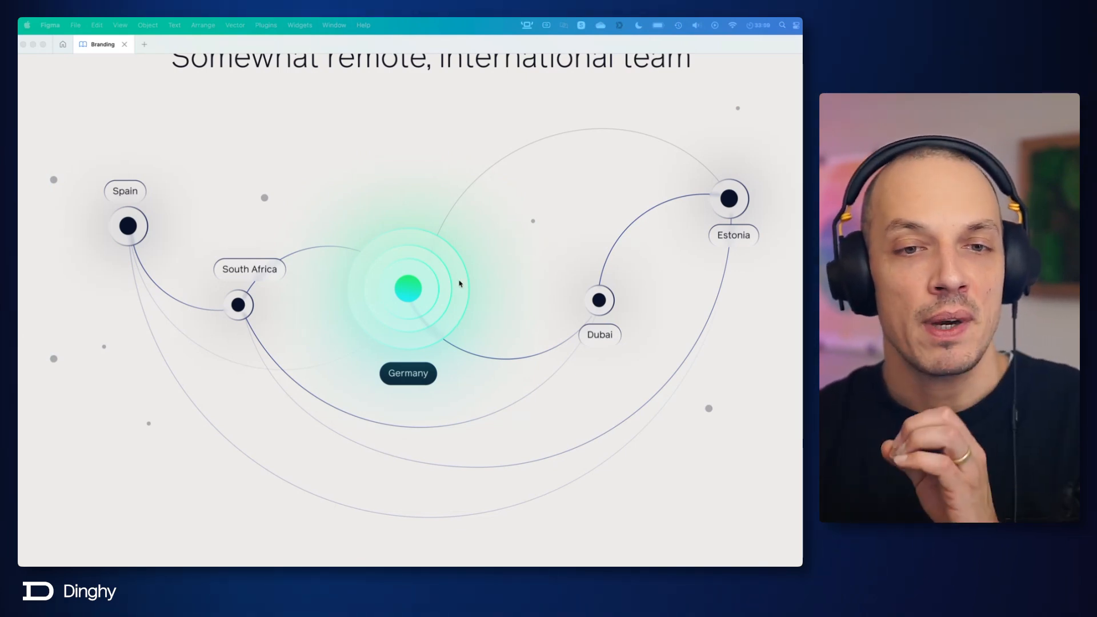
Step: Select the map frame, show the hidden interface again and enlarge the layer list by shrinking the page list
left_click(485, 277)
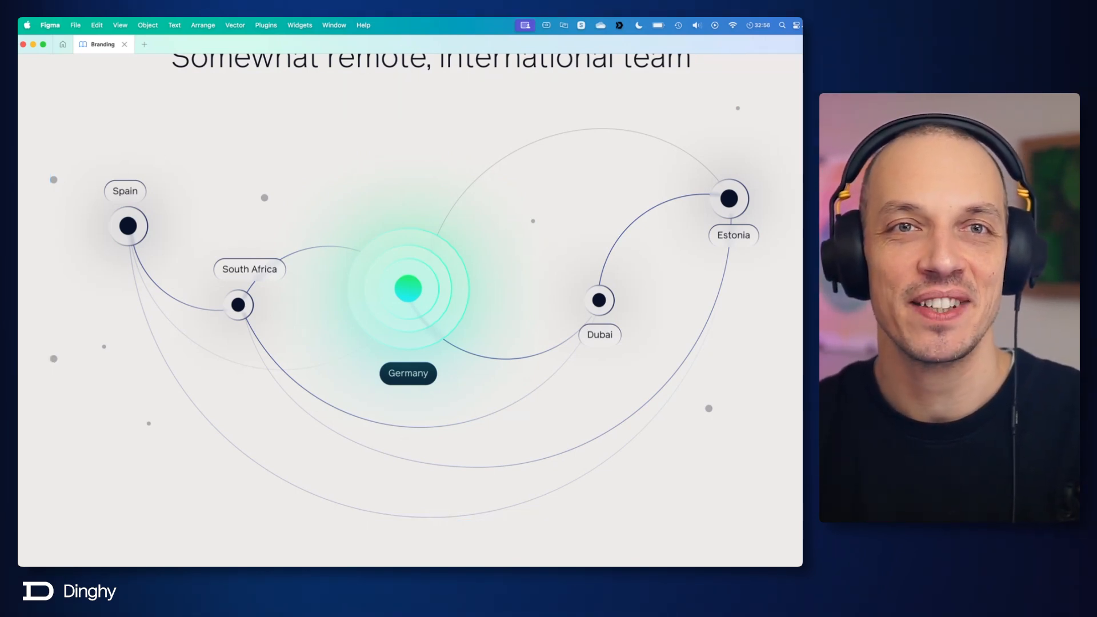
left_click(544, 231)
key("super+backslash")
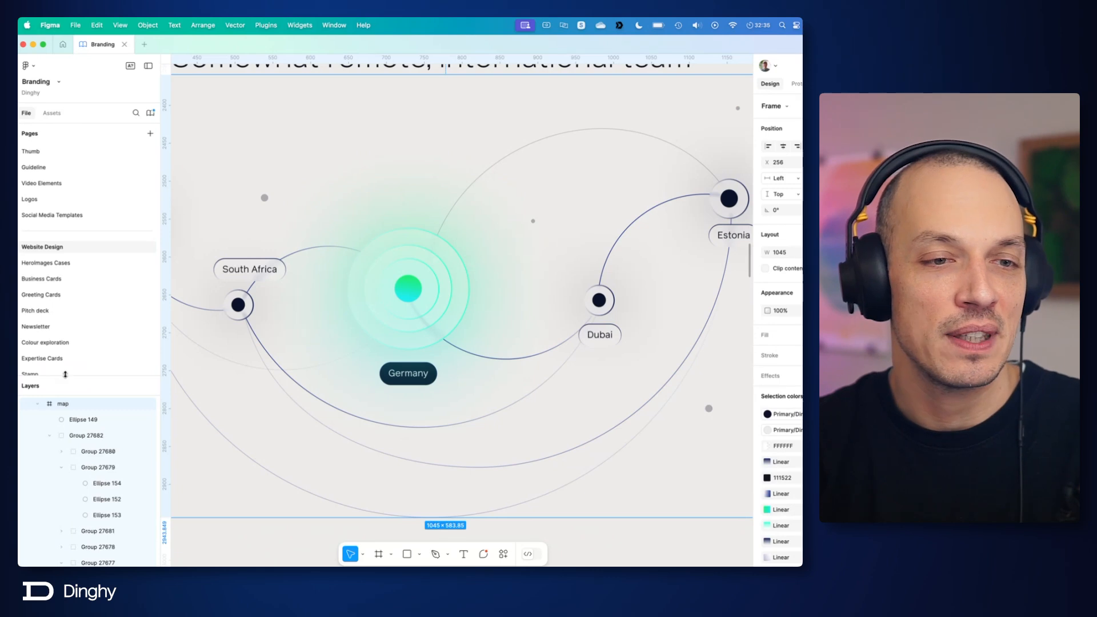
left_click_drag(62, 376, 73, 156)
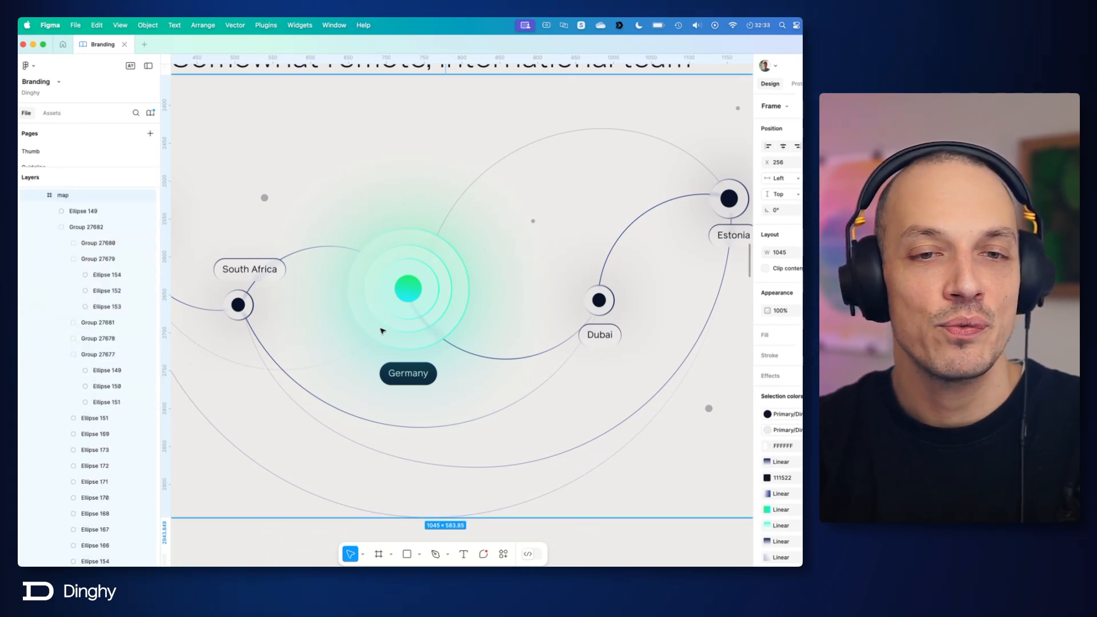
Step: Copy the map frame from the About Us page into a new design file and close the Branding file
scroll(424, 232, "down", 5)
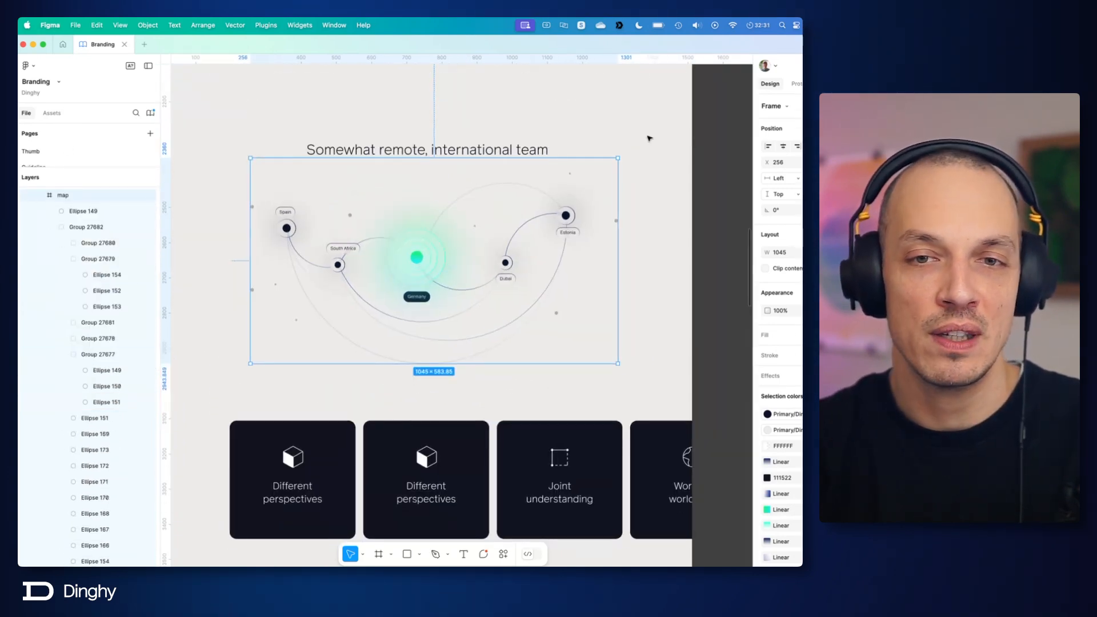
left_click(649, 145)
left_click(594, 252)
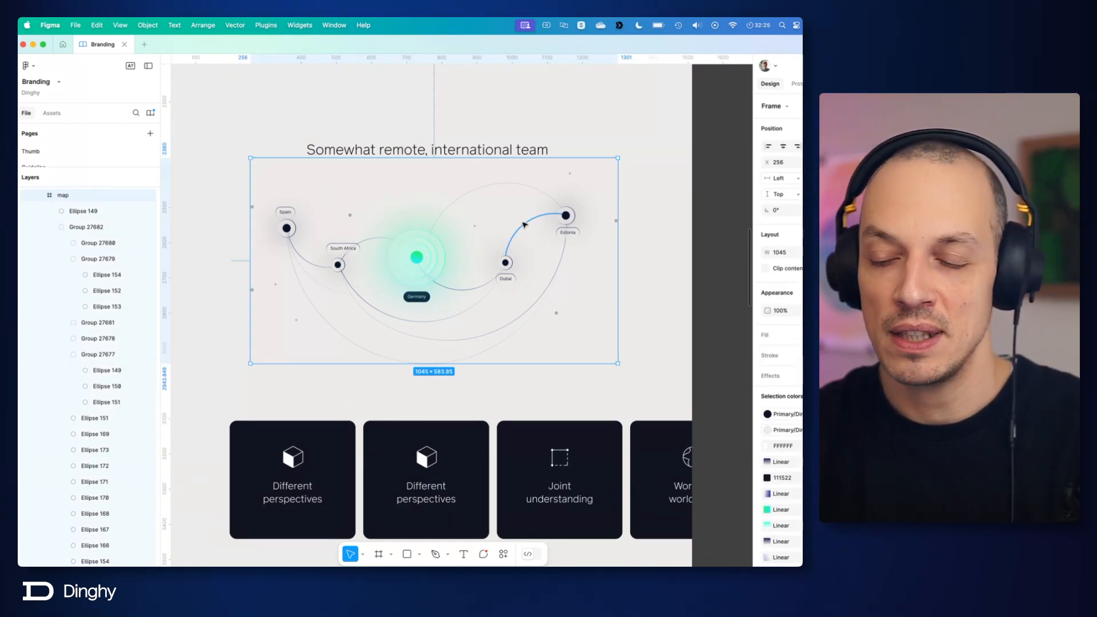
scroll(525, 224, "down", 10)
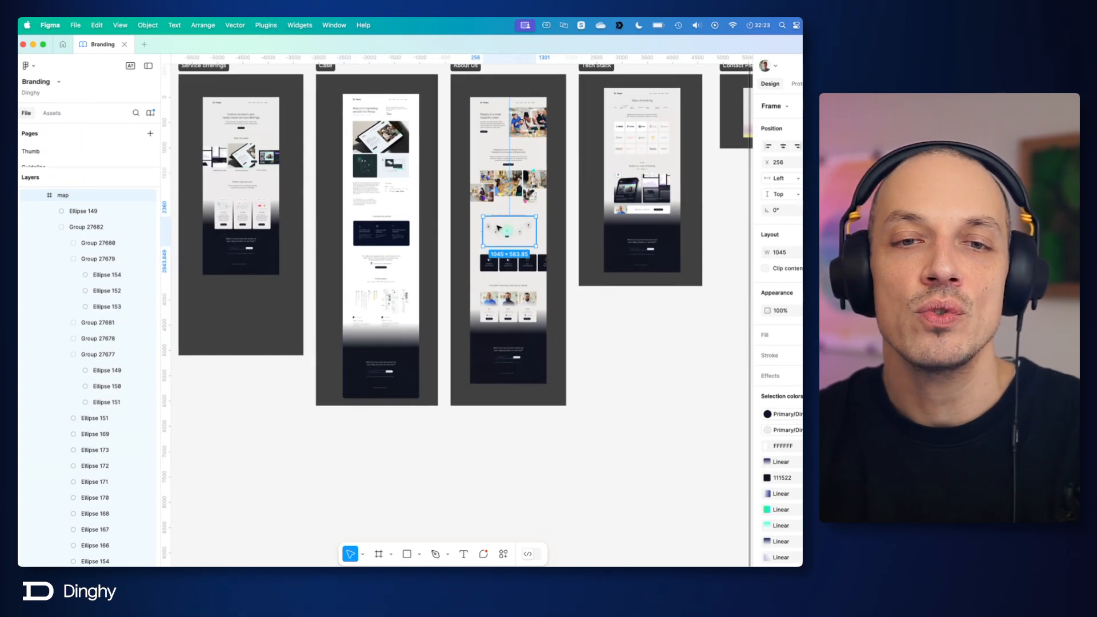
scroll(517, 233, "up", 5)
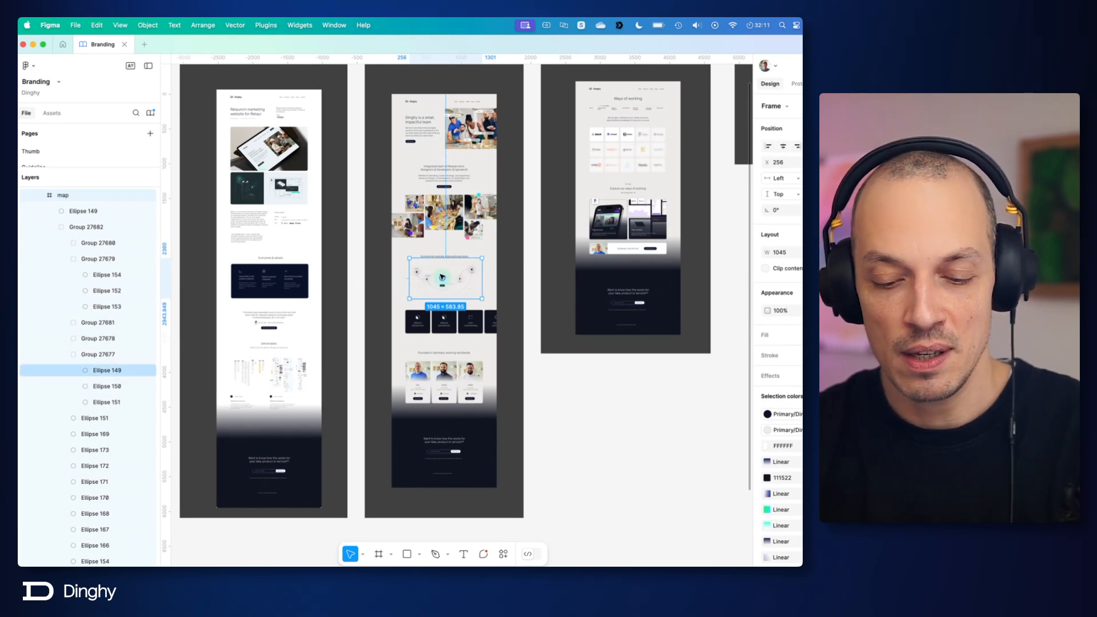
key("super+n")
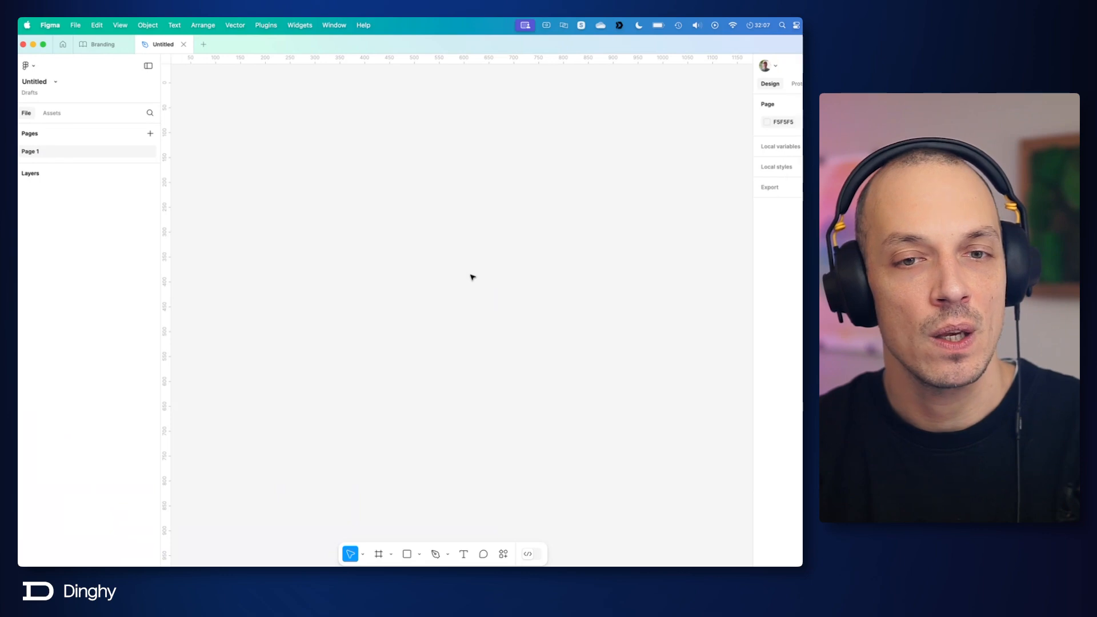
key("super+v")
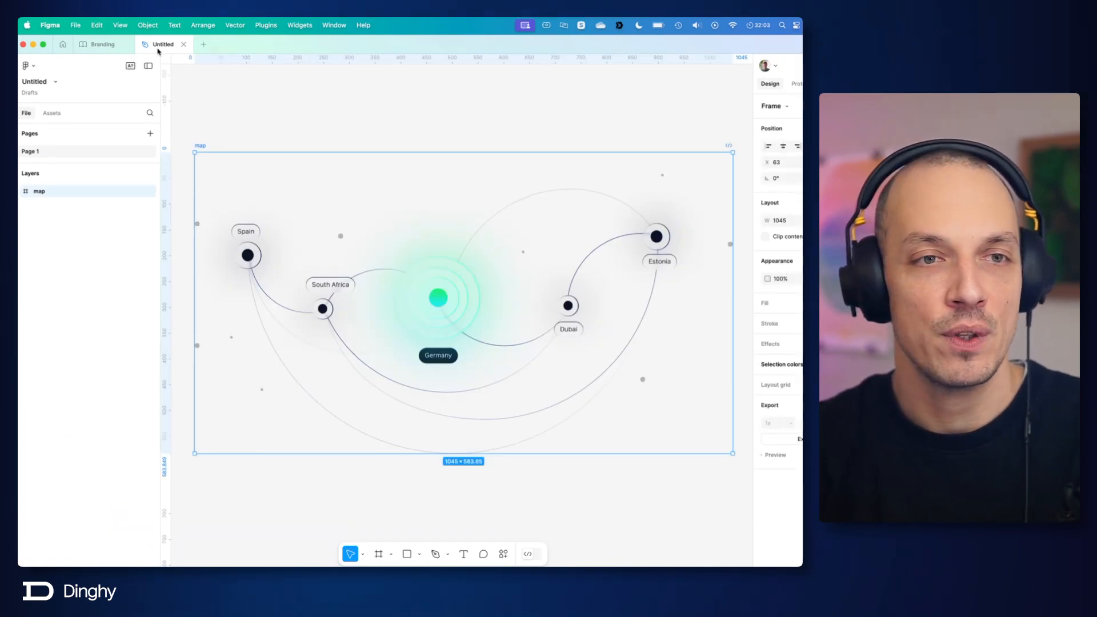
left_click(124, 46)
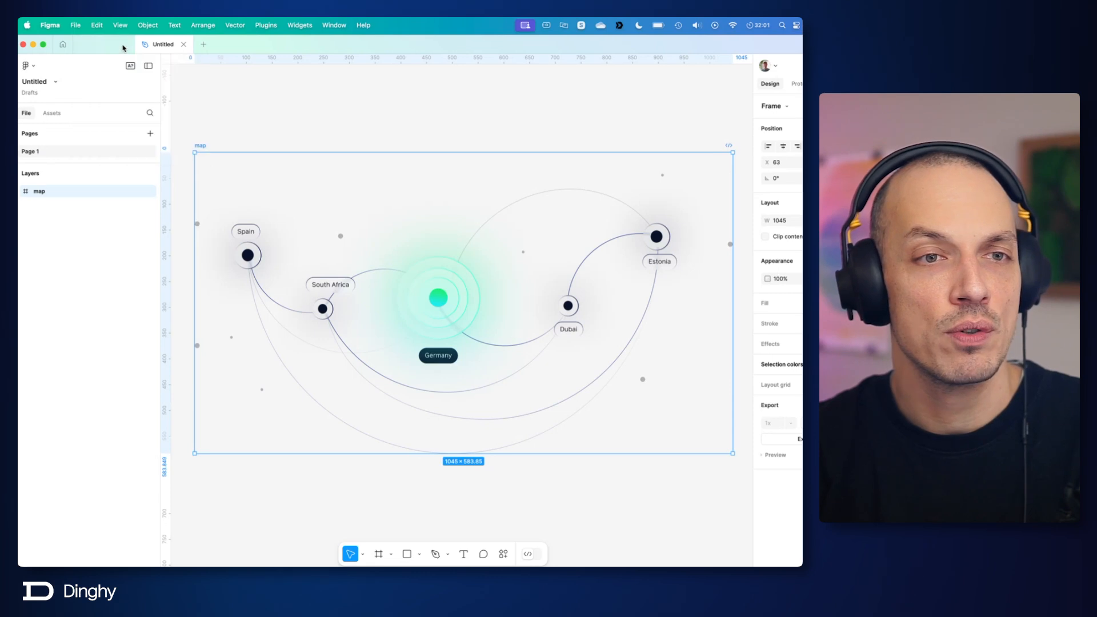
Step: Select the pasted map frame and expand it to list its layers
left_click(381, 122)
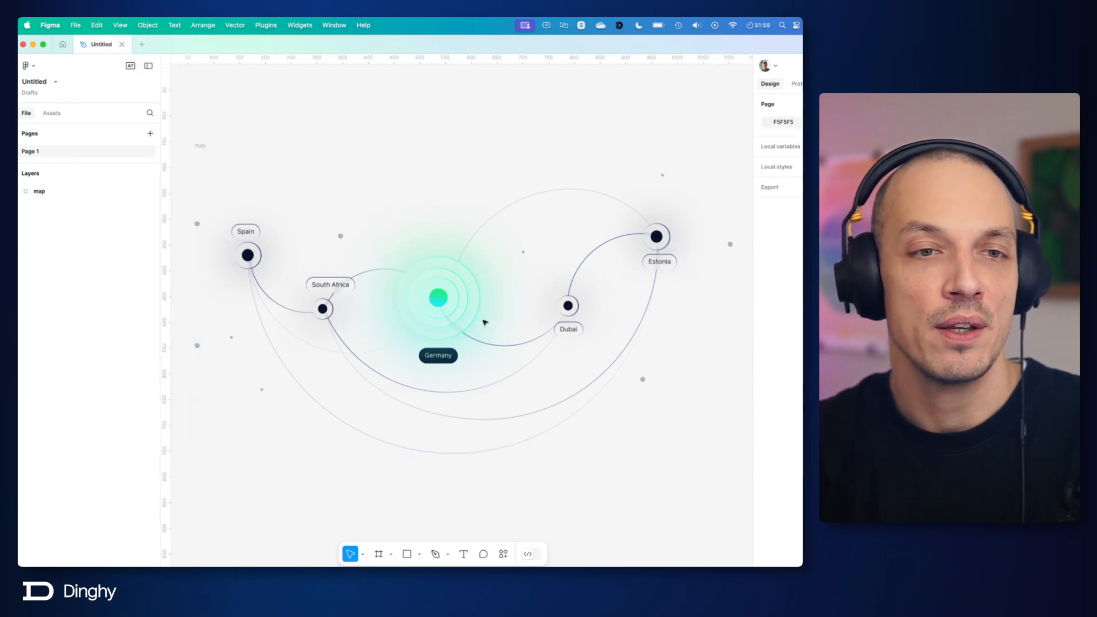
left_click(205, 147)
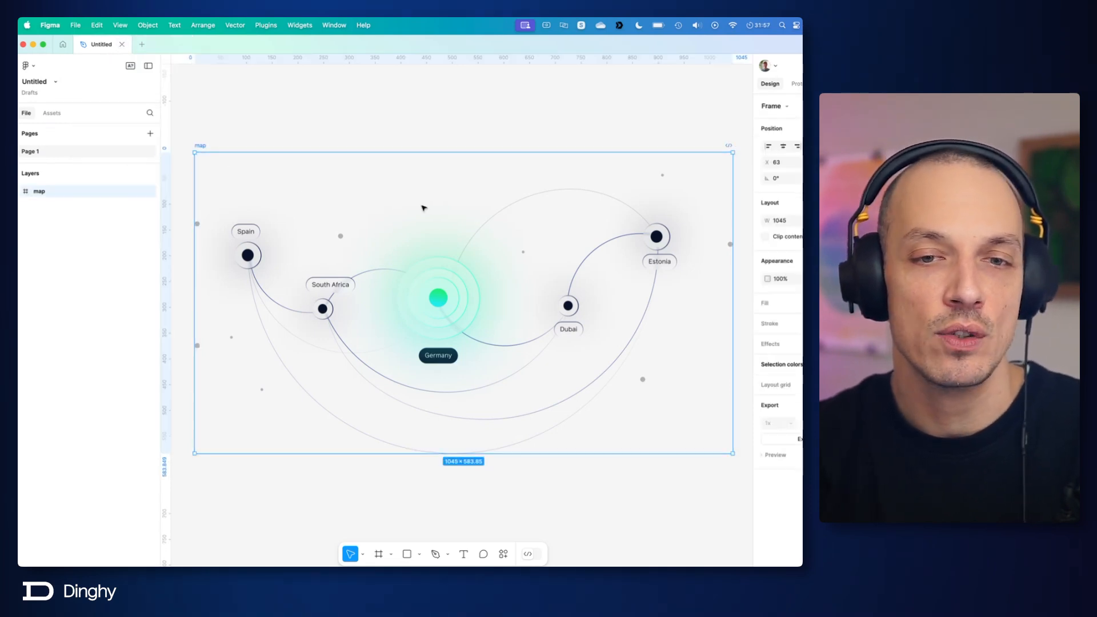
left_click(19, 193)
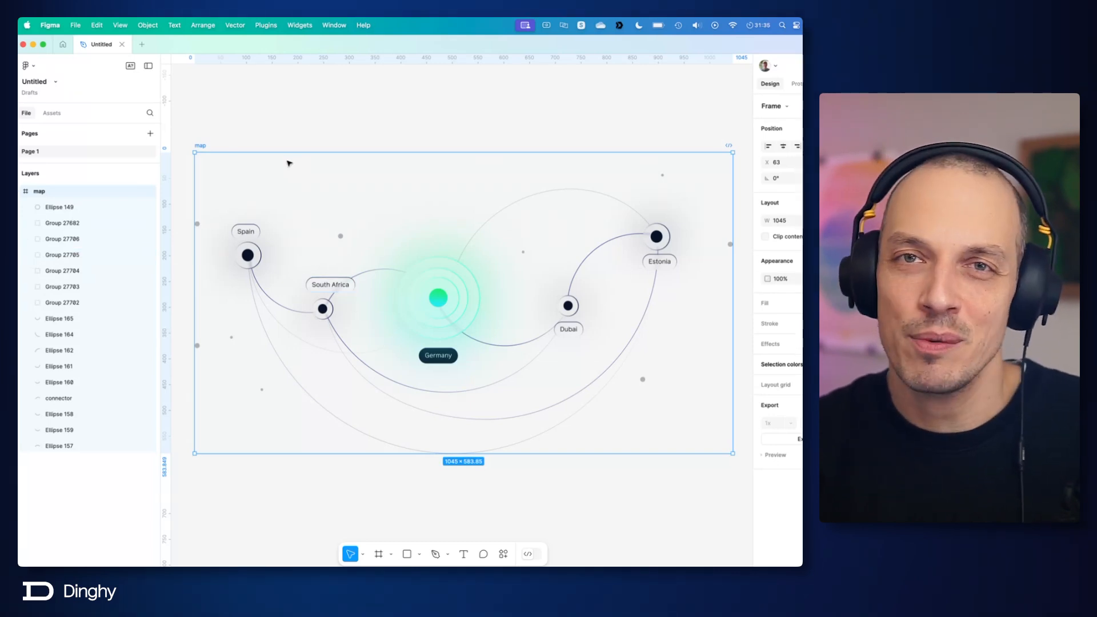
Step: Inspect the Ellipse 165 curve and Group 27682 inside the map, and reselect the map frame
left_click(59, 318)
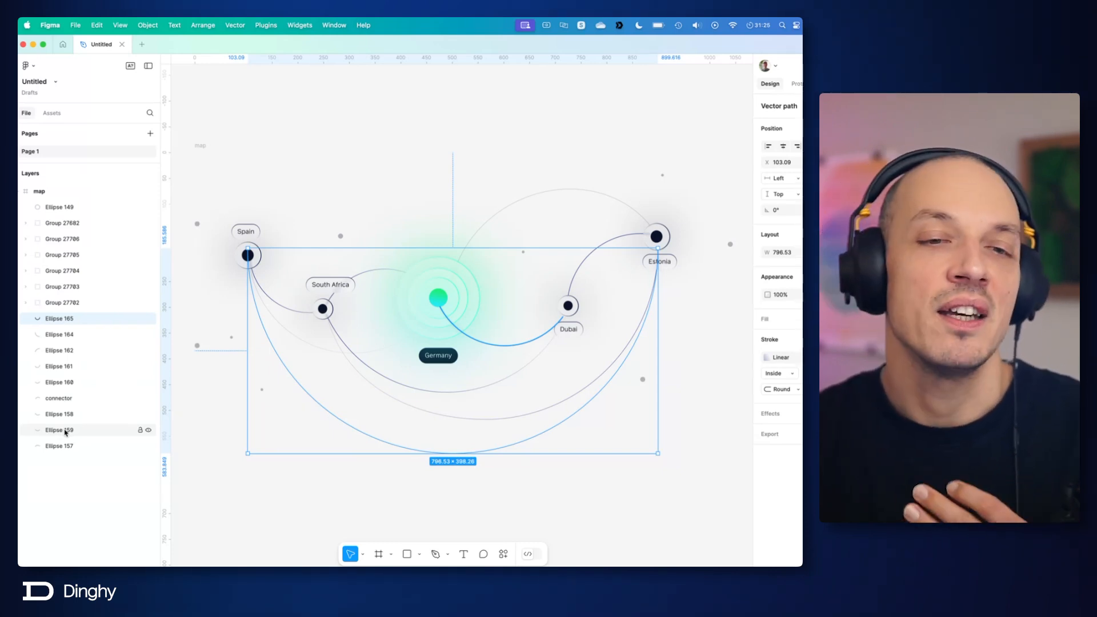
left_click(79, 465)
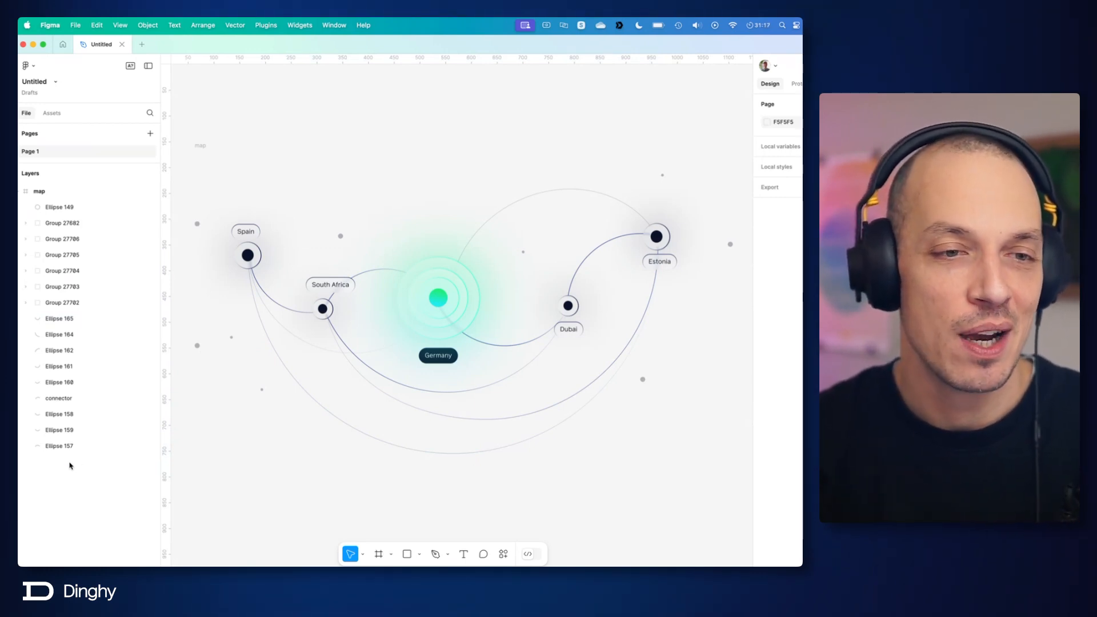
left_click(43, 222)
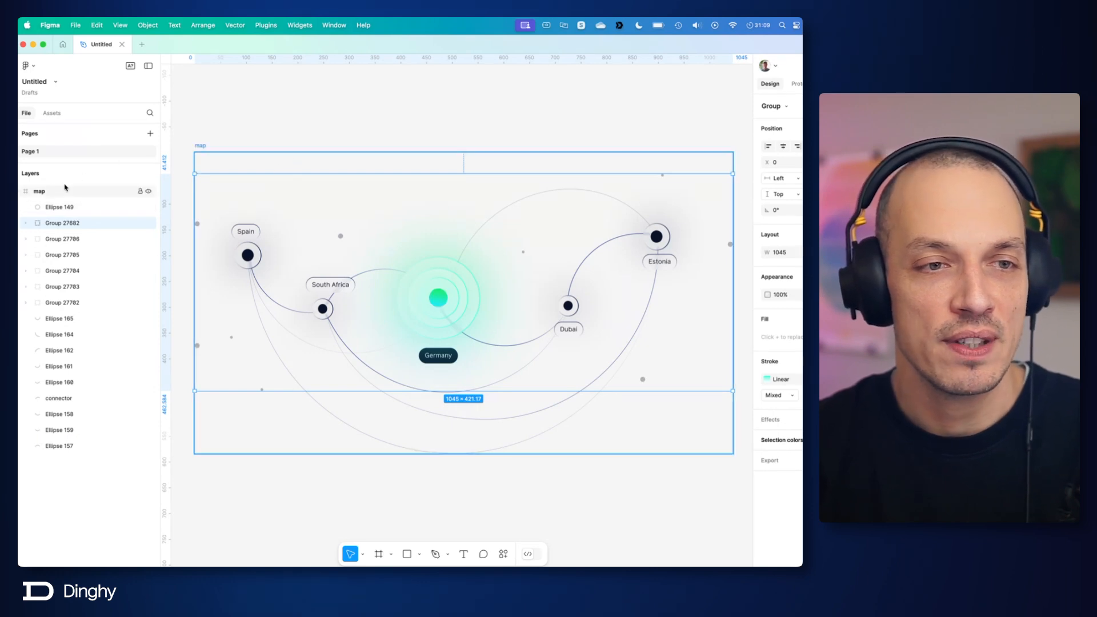
left_click(204, 147)
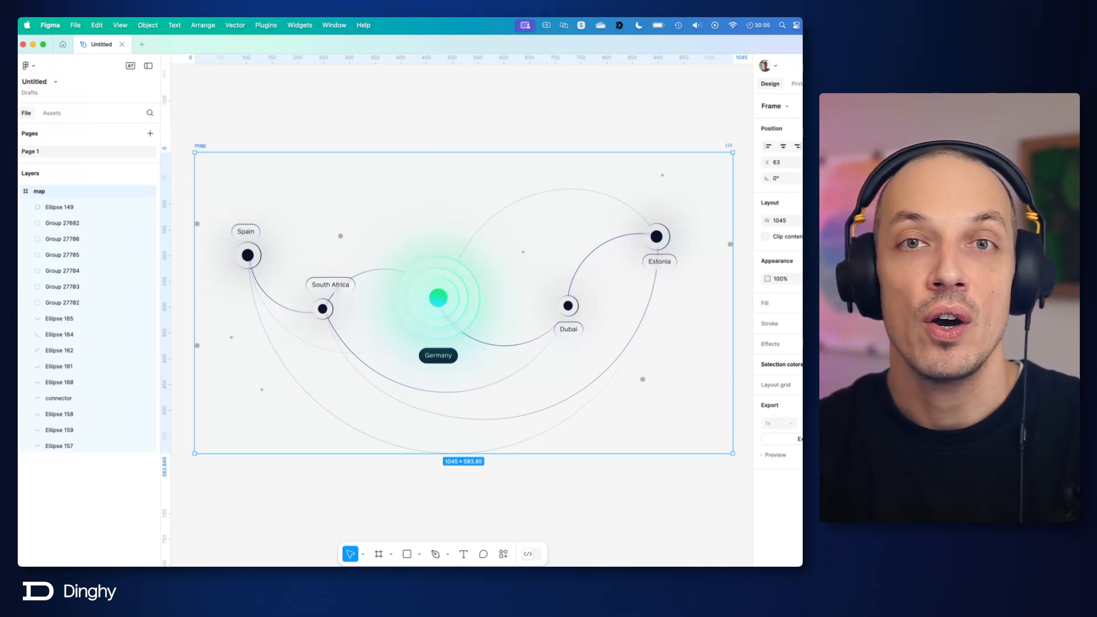
left_click(706, 486)
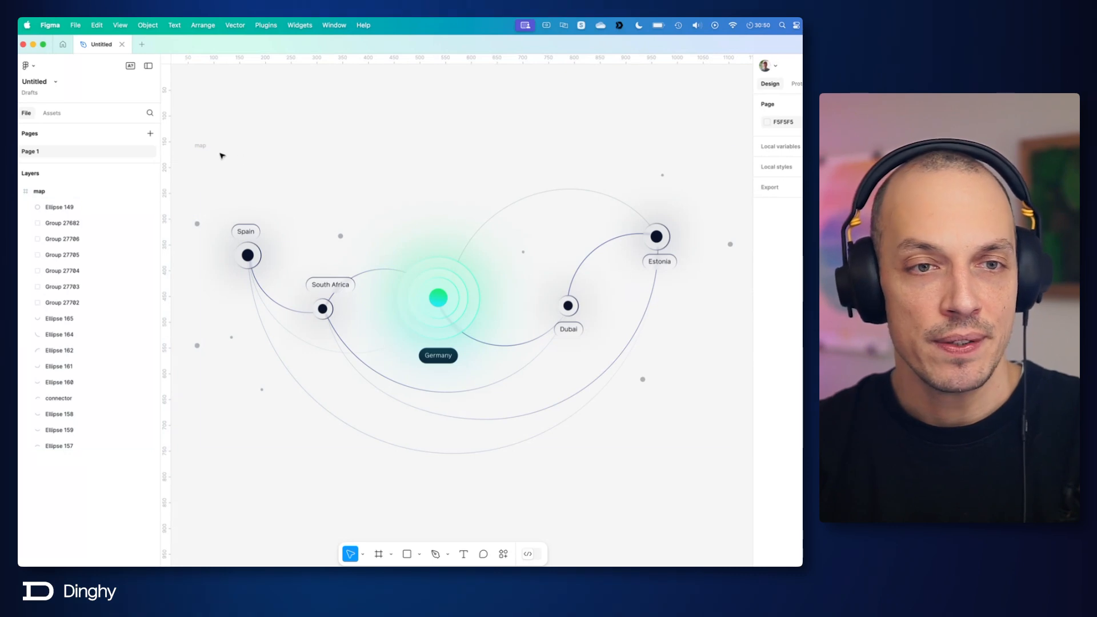
left_click(222, 155)
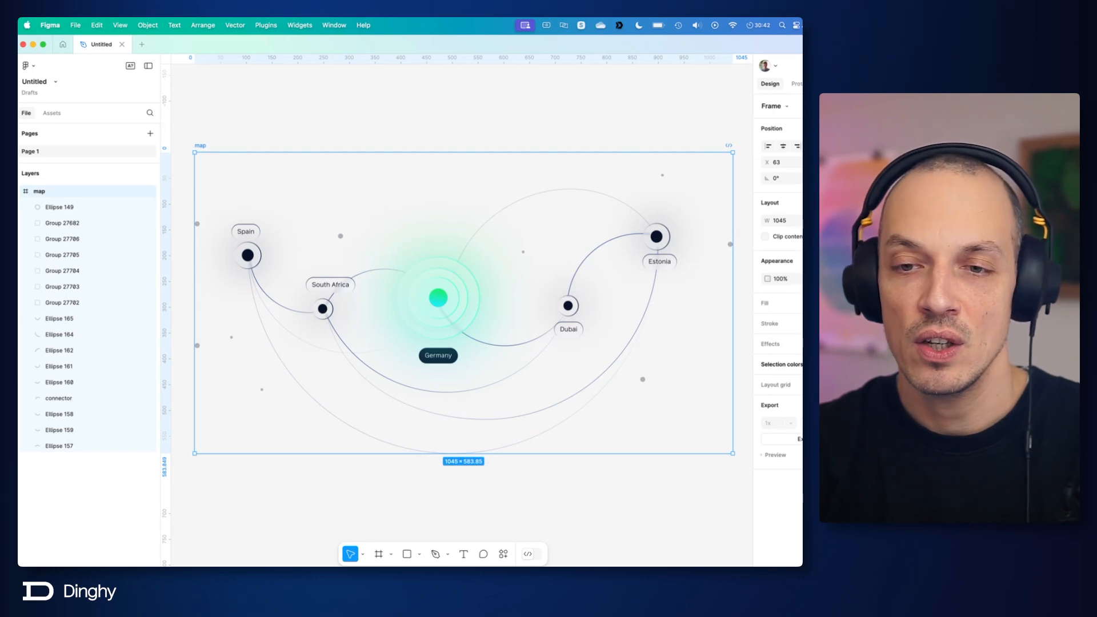
Step: Add an SVG export to the map frame with the "id" attribute included, and cancel saving it as map.svg
key("super+z")
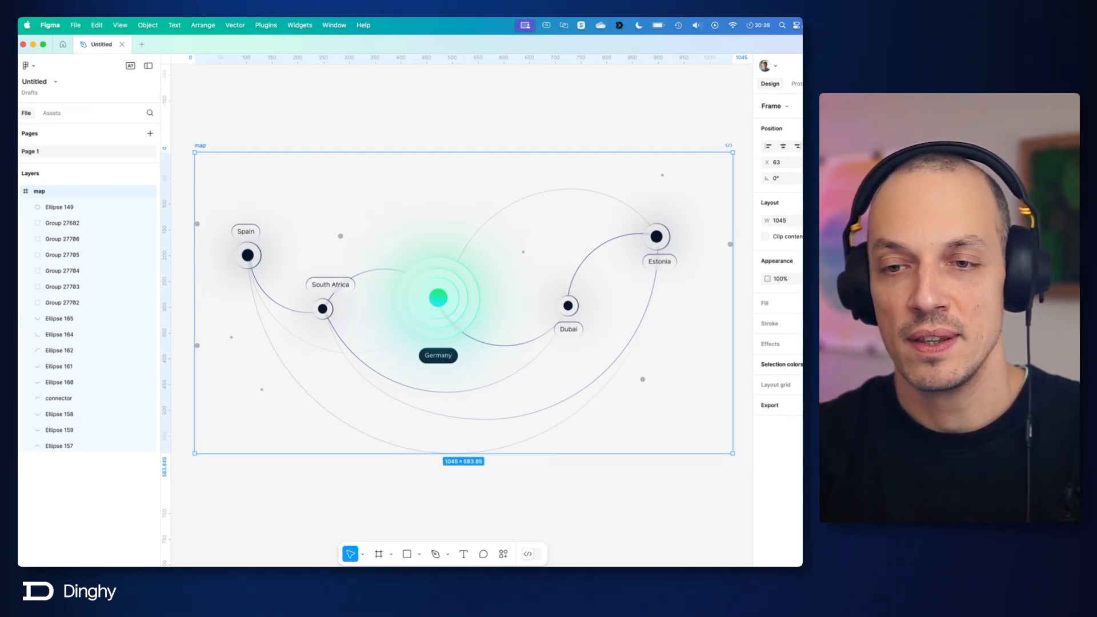
left_click(770, 405)
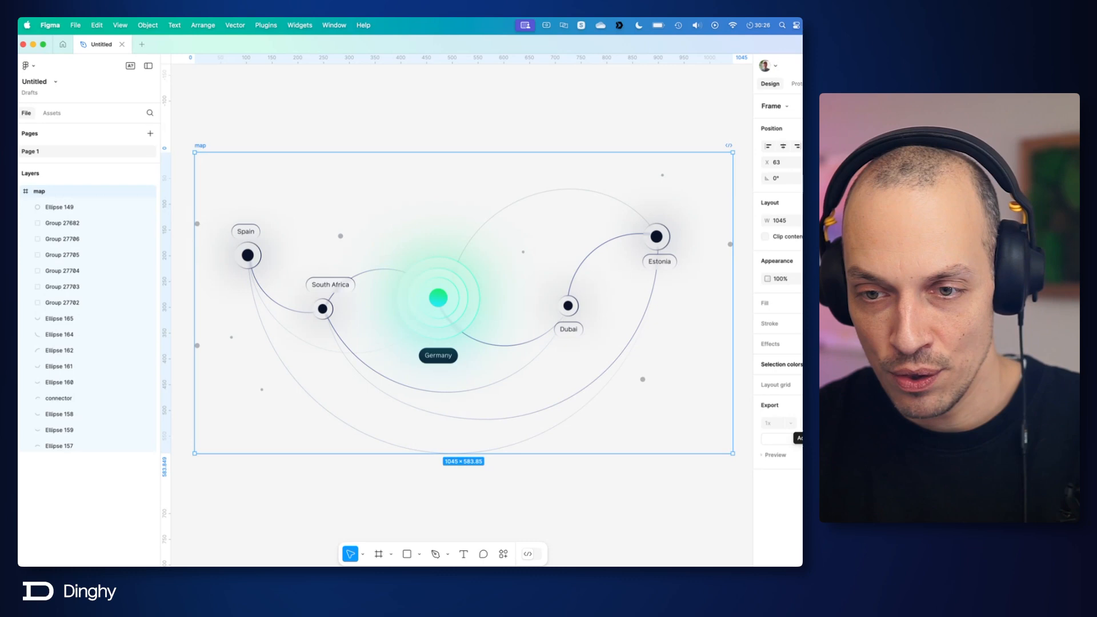
left_click(845, 423)
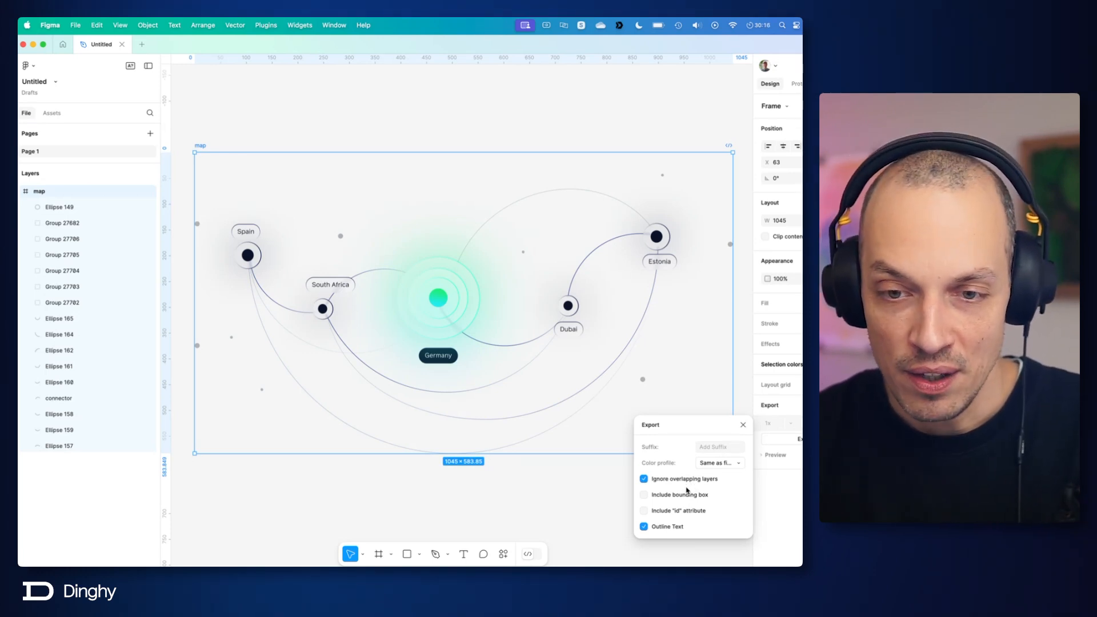
left_click(660, 511)
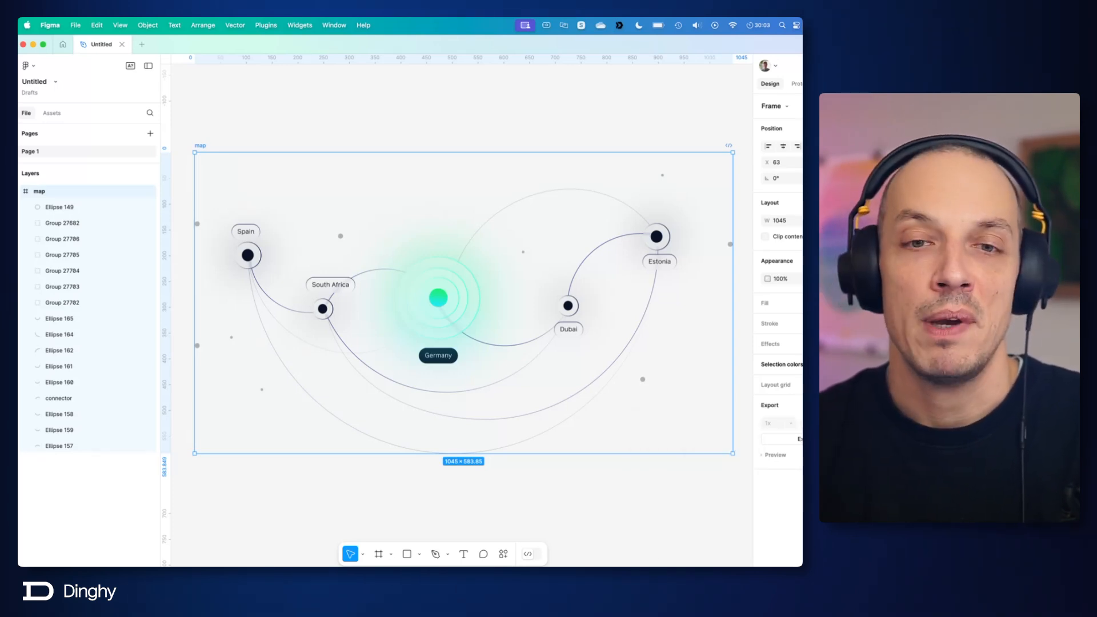
left_click(799, 439)
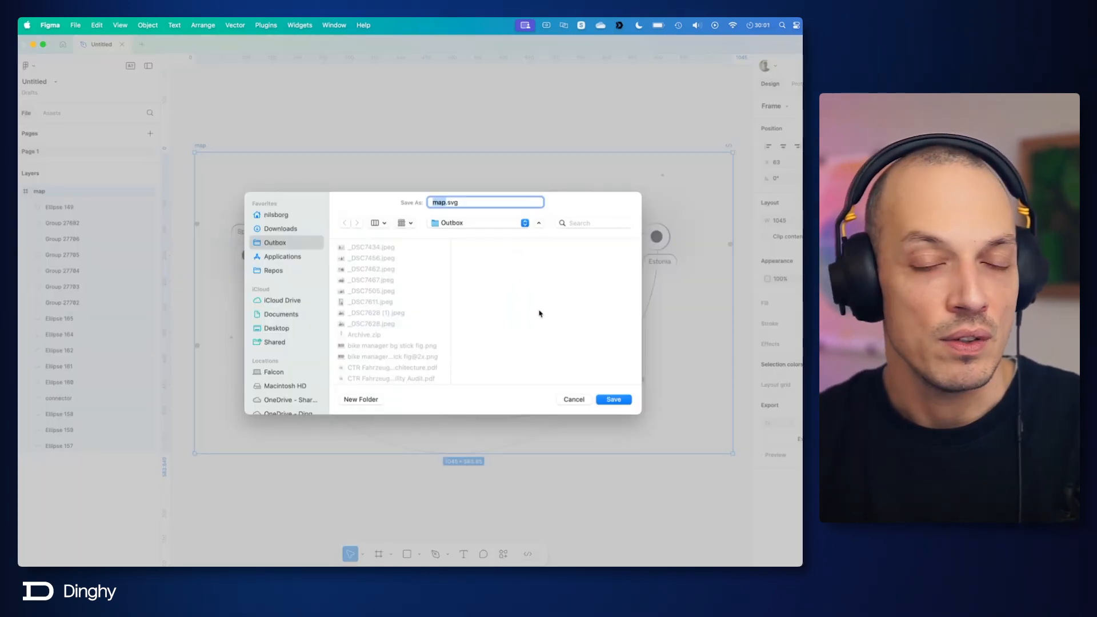
left_click(579, 400)
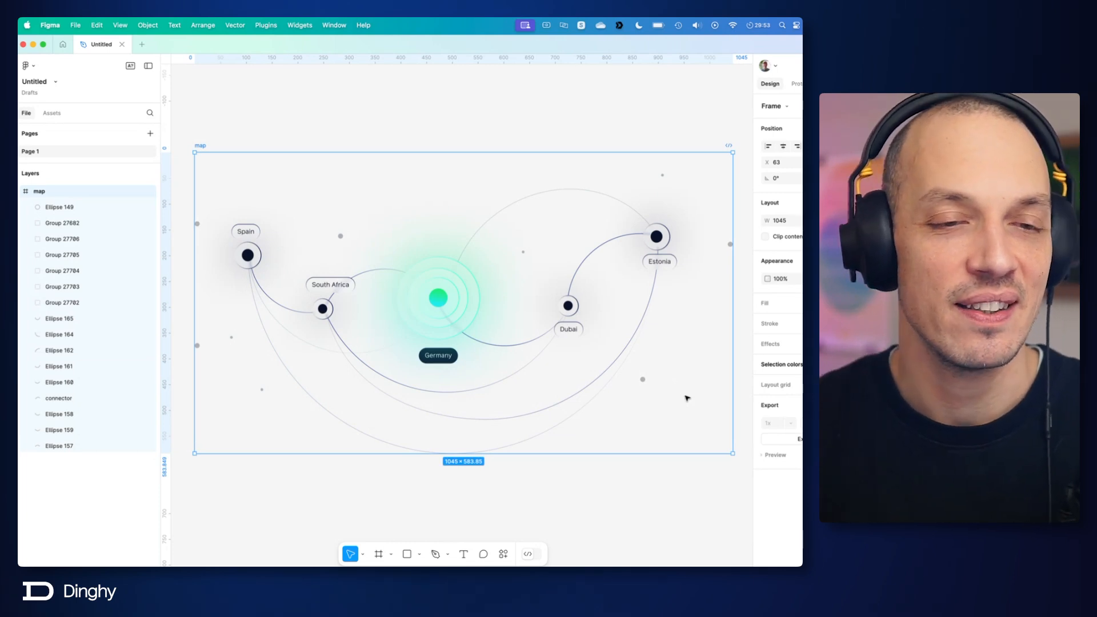
Step: Review the map frame's SVG export options and copy the whole frame as SVG
left_click(802, 423)
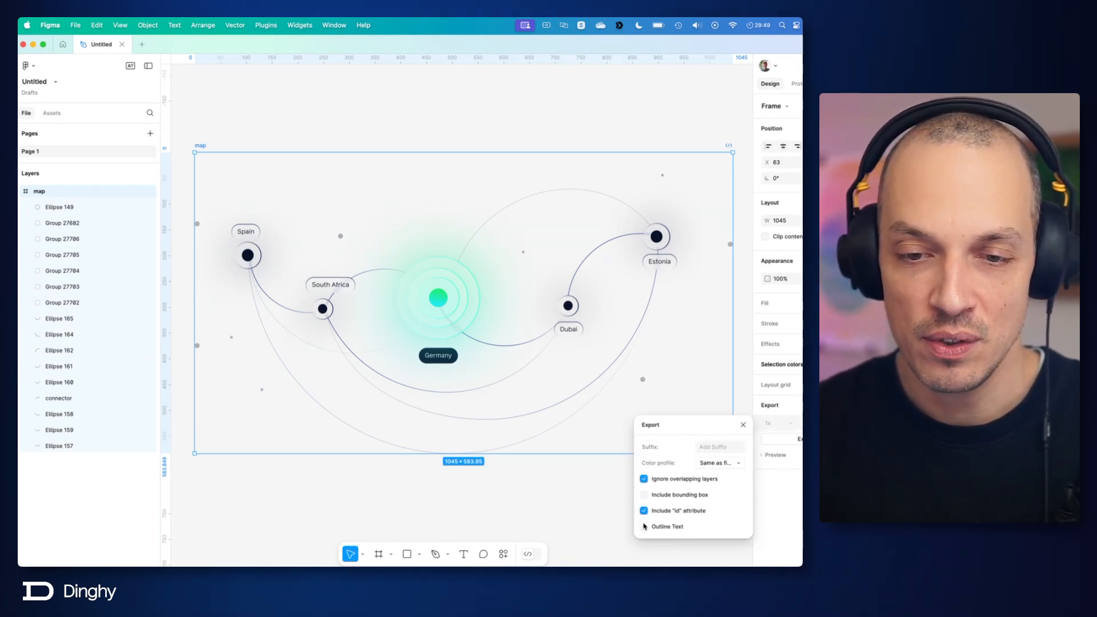
left_click(794, 494)
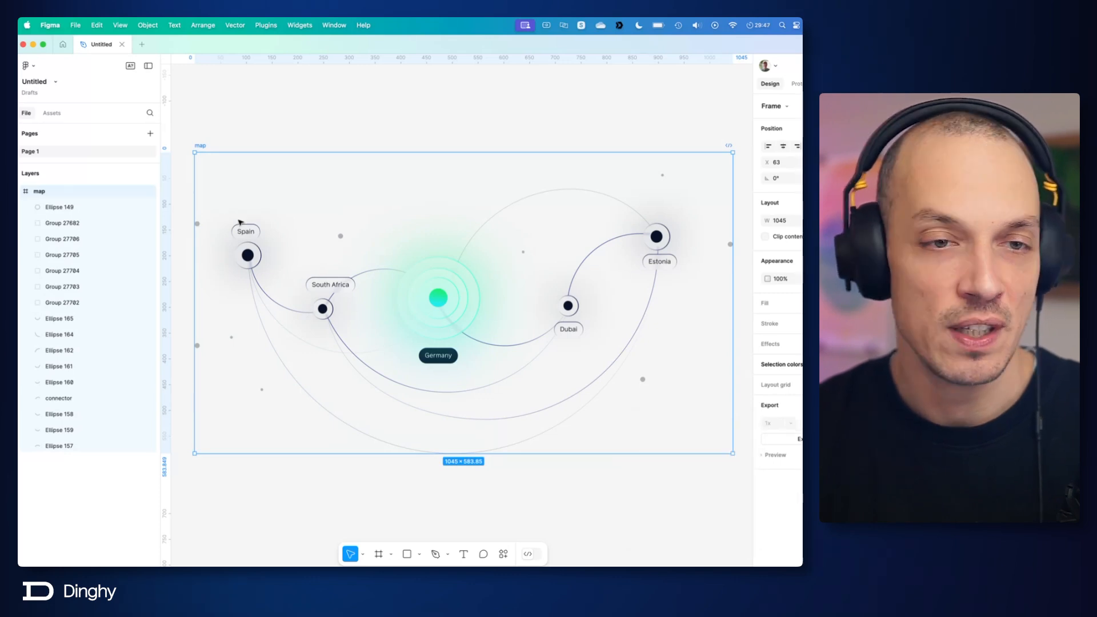
right_click(205, 148)
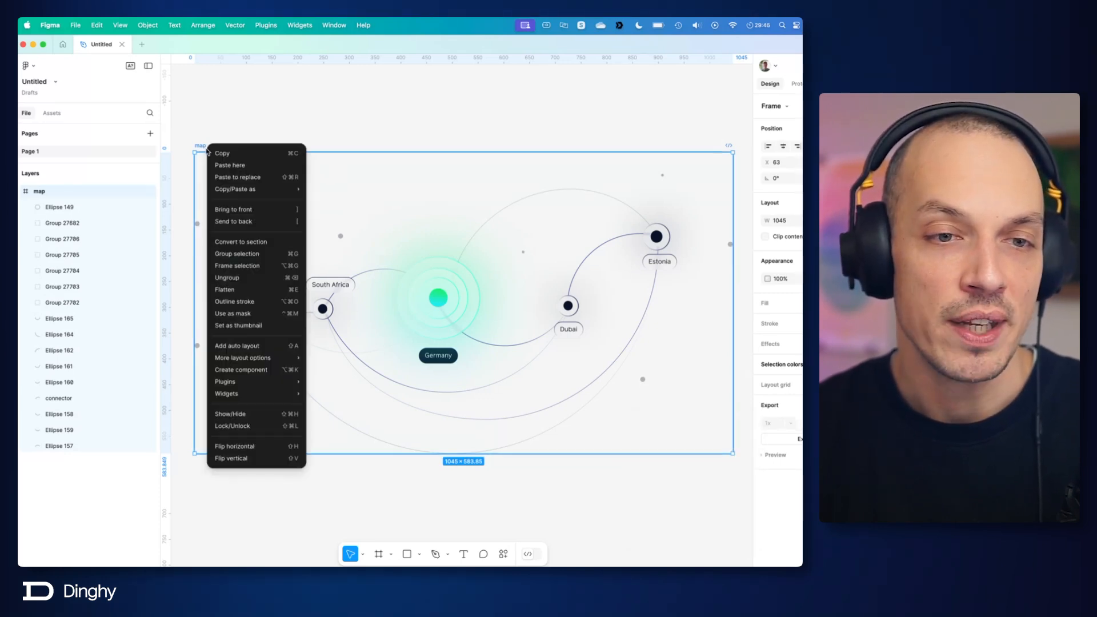
mouse_move(223, 191)
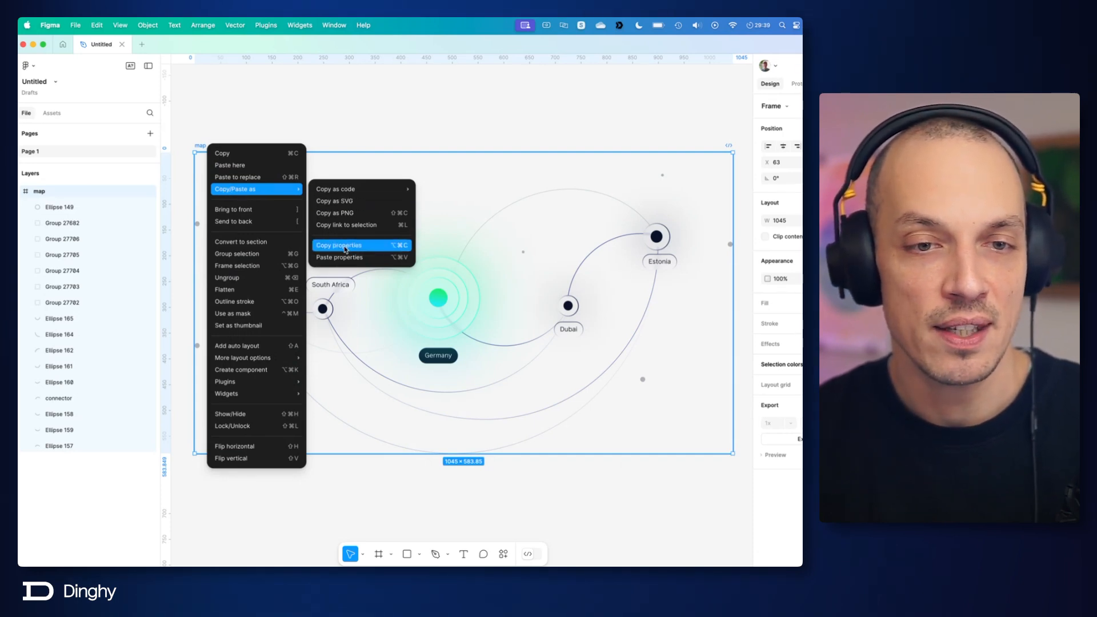
left_click(336, 202)
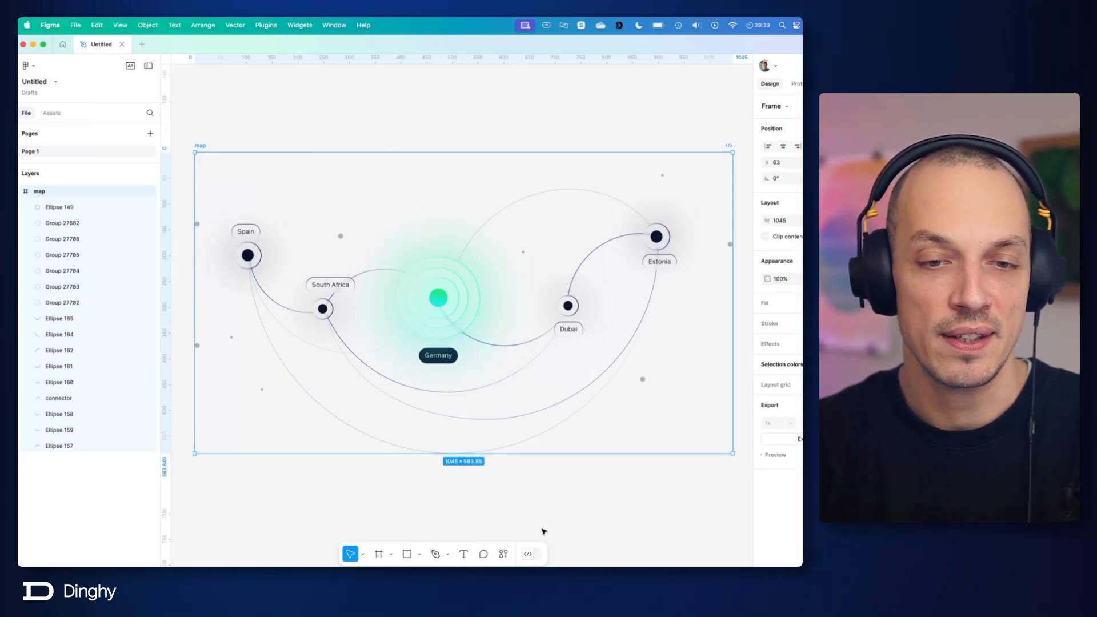
Step: Switch to Visual Studio Code and read through the path and group ids in teamMap.svelte
key("super+h")
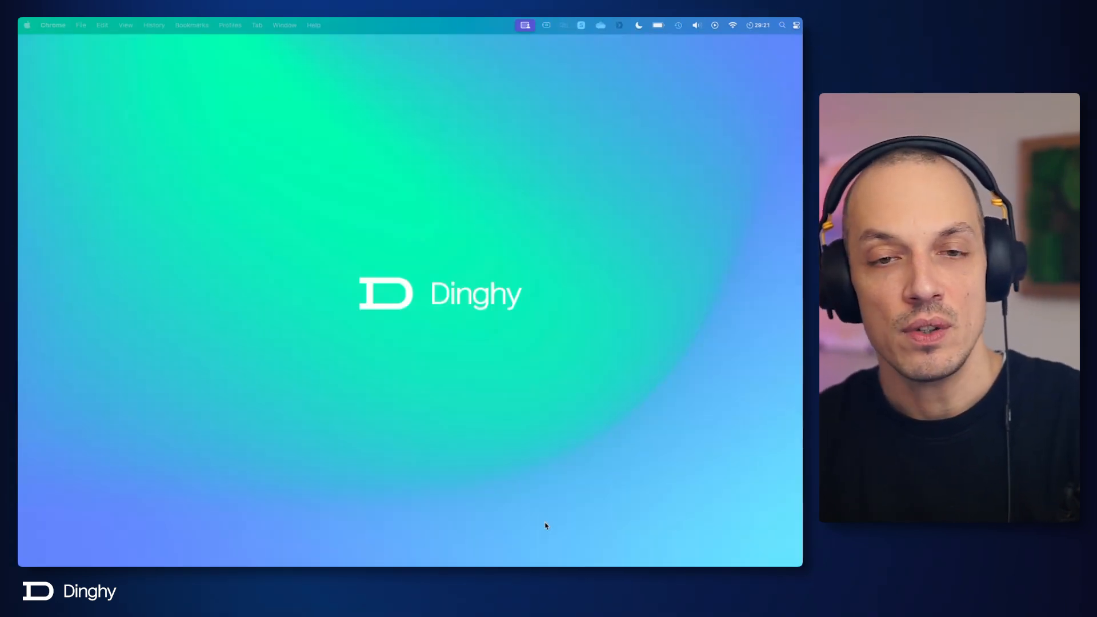
mouse_move(513, 564)
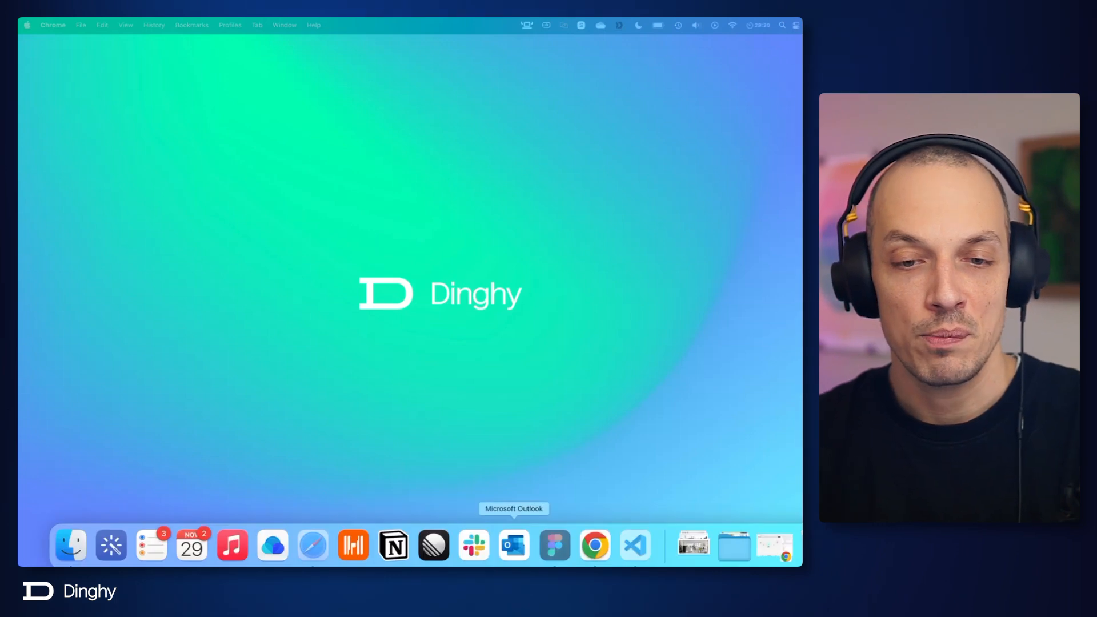
left_click(632, 551)
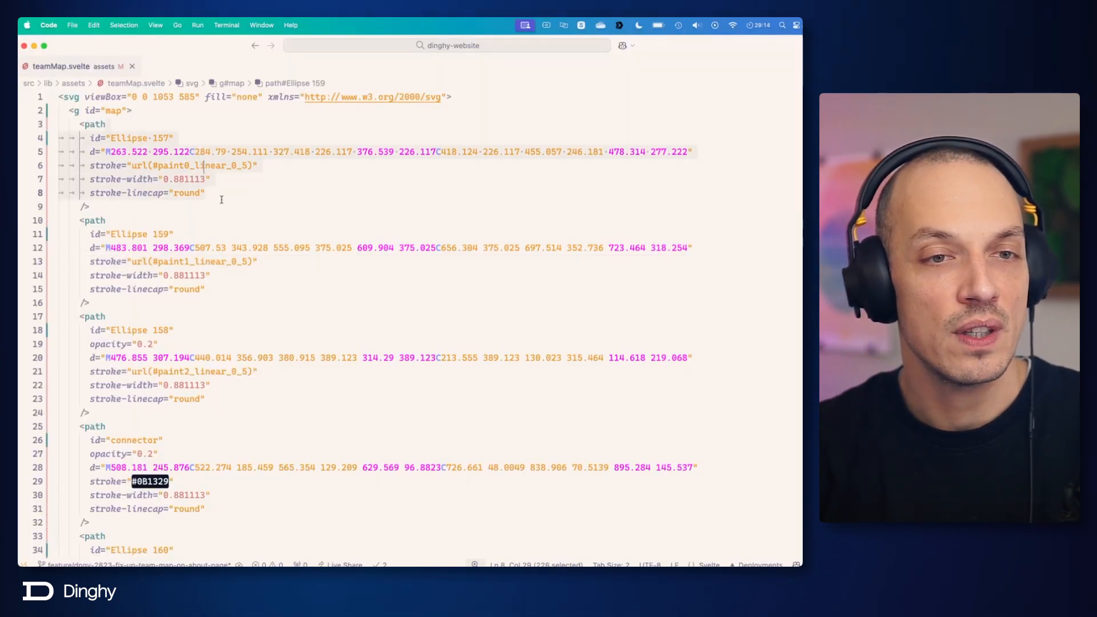
left_click(266, 409)
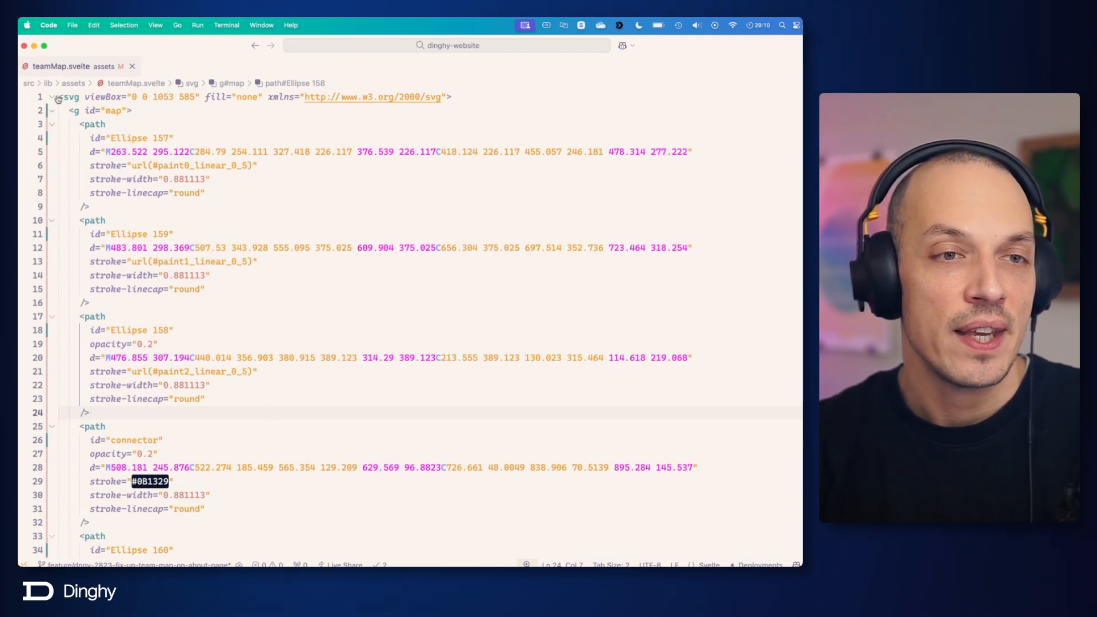
scroll(202, 284, "down", 20)
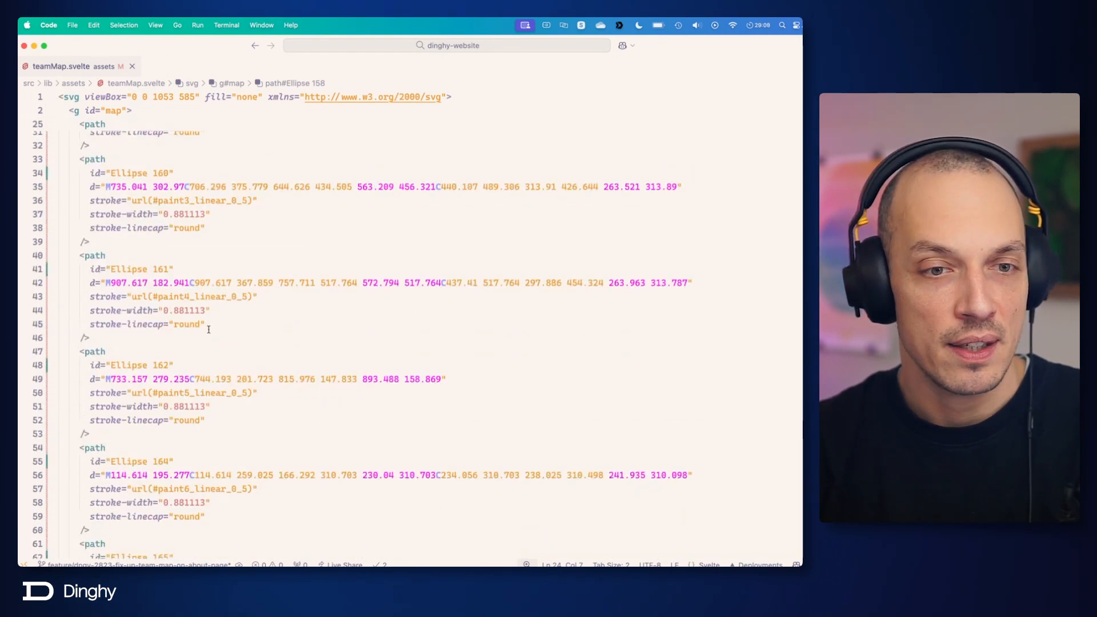
scroll(217, 333, "down", 12)
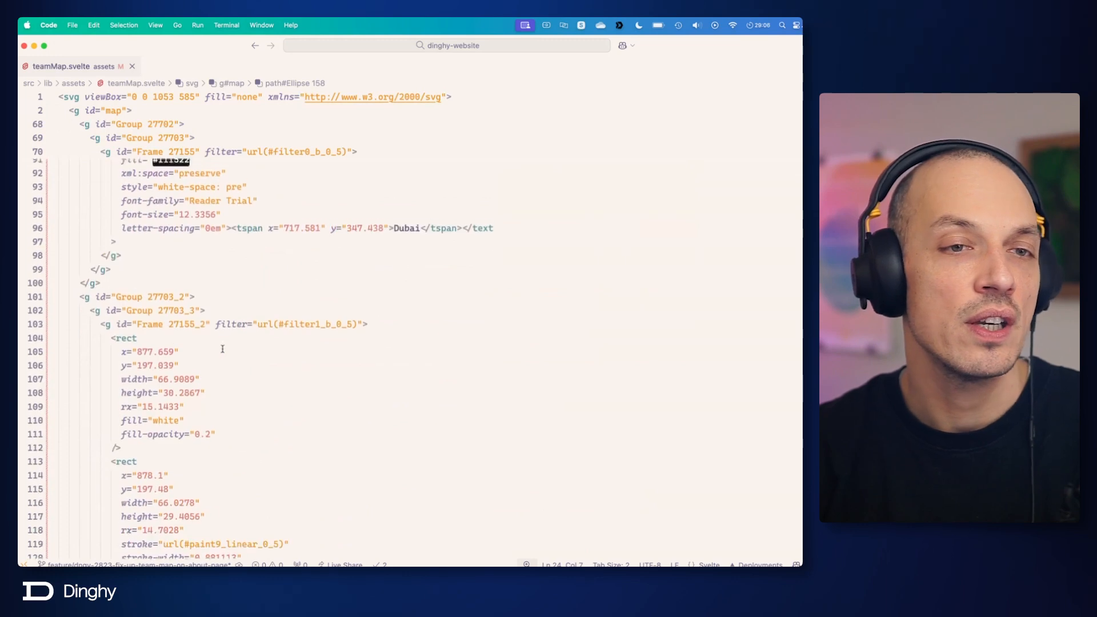
scroll(221, 330, "down", 10)
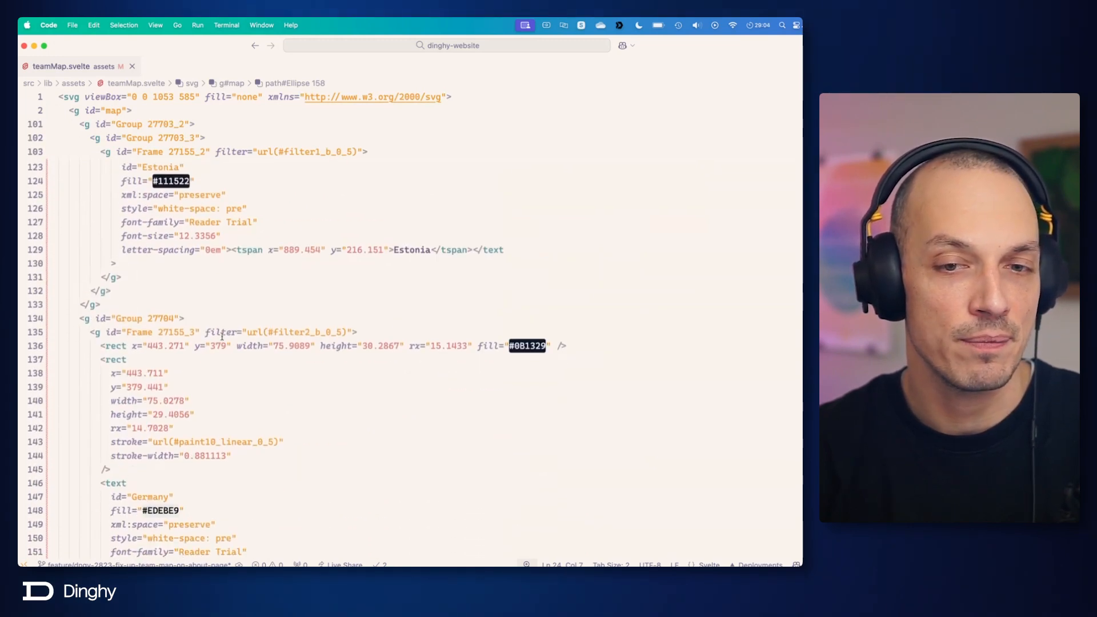
Step: Examine the markup of Group 27704 and its Frame 27155_3 filter, plus the remaining groups of the map SVG
left_click(392, 378)
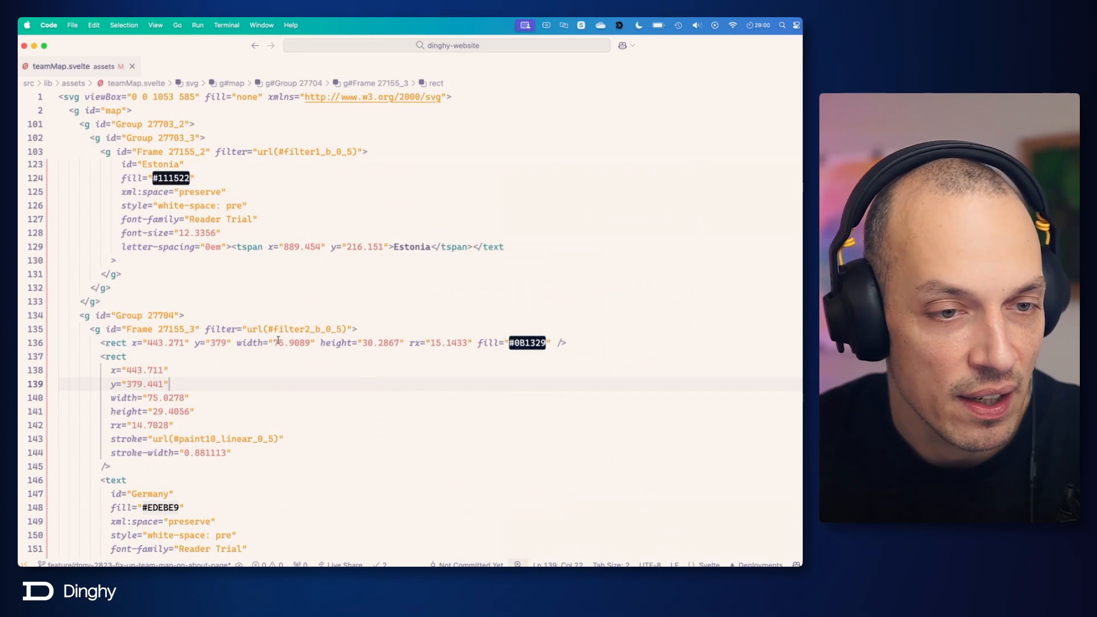
left_click_drag(116, 315, 147, 315)
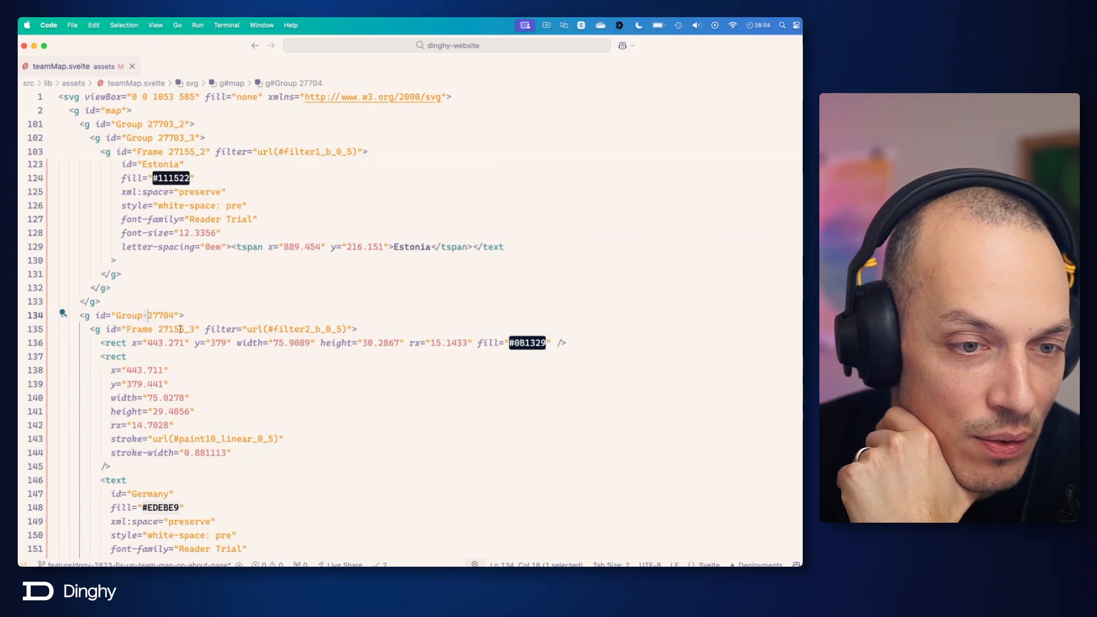
left_click_drag(158, 329, 343, 329)
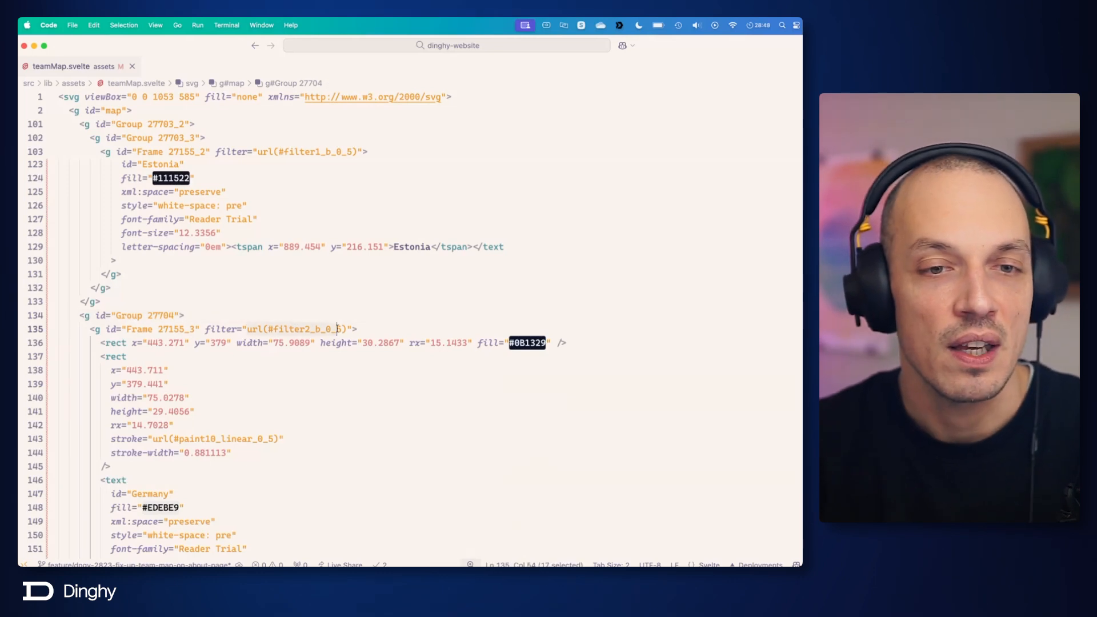
left_click(308, 369)
scroll(312, 371, "down", 15)
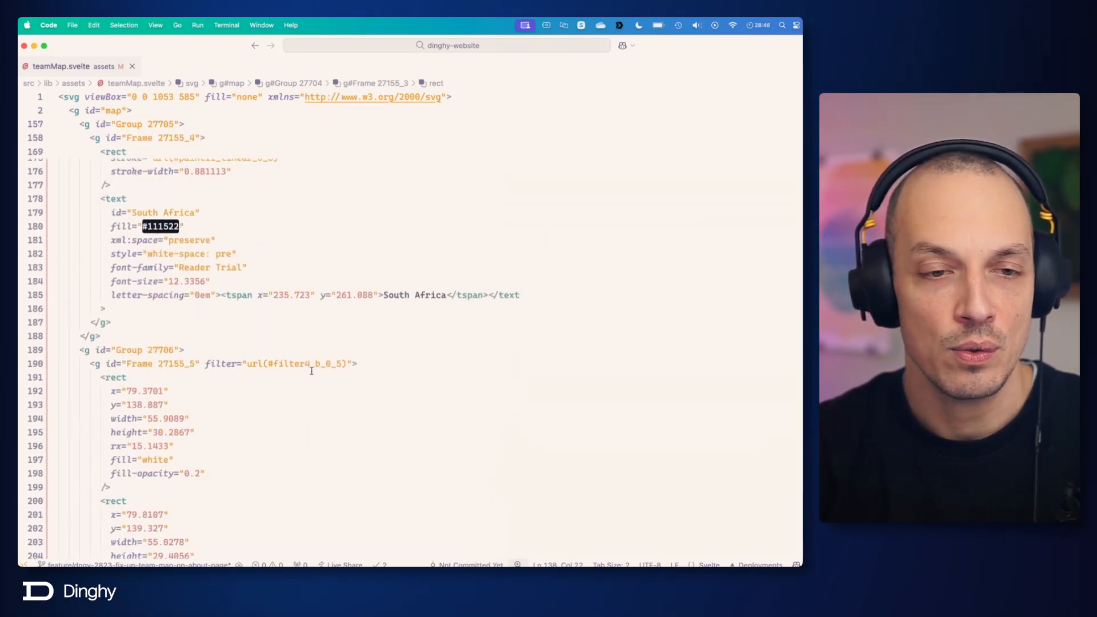
scroll(312, 371, "down", 16)
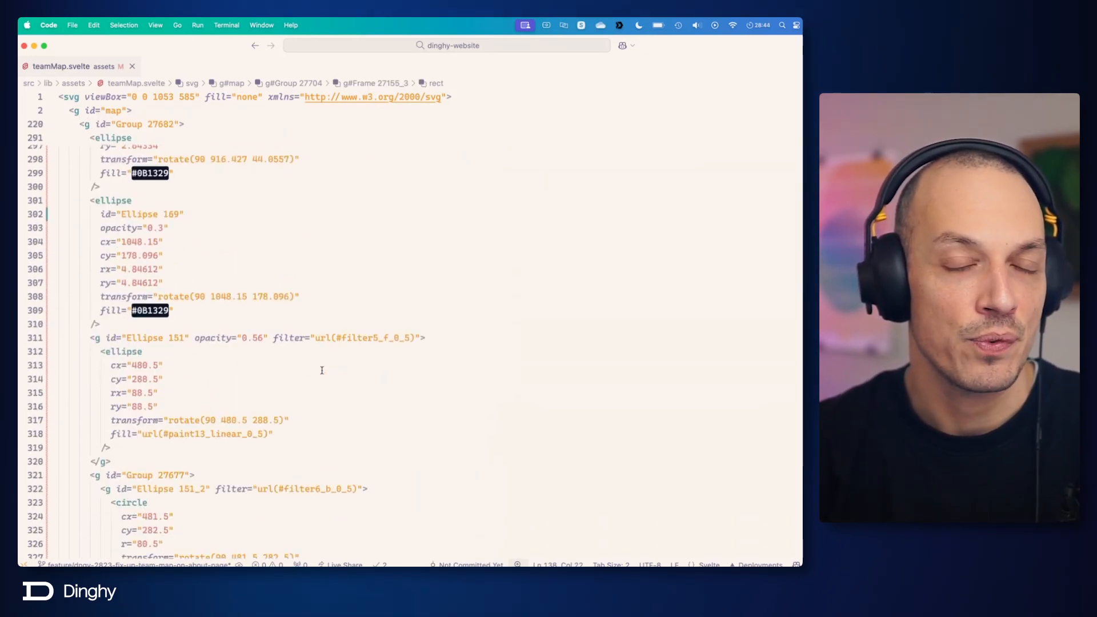
scroll(322, 366, "up", 20)
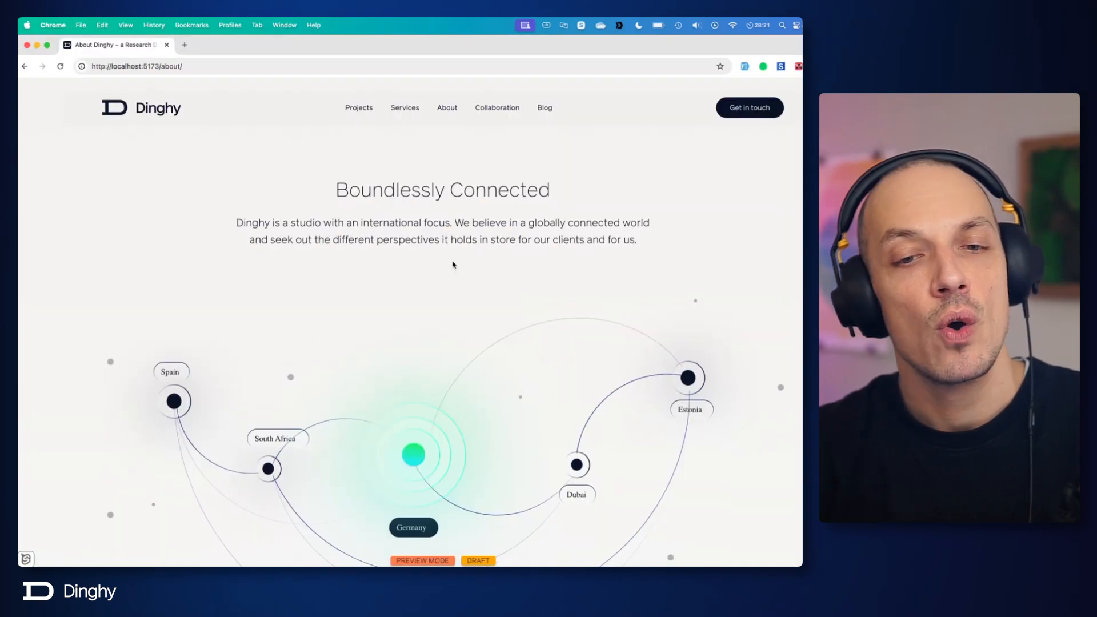
Step: Switch to the local About page in Chrome and look over the team map and the cards below it
scroll(451, 263, "down", 5)
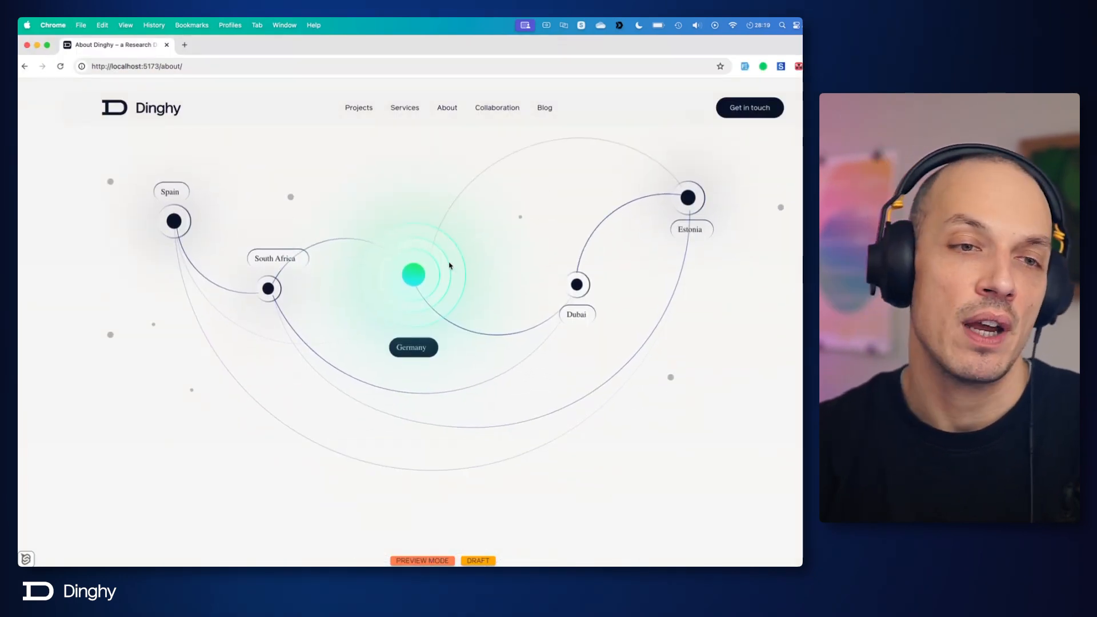
scroll(444, 277, "up", 1)
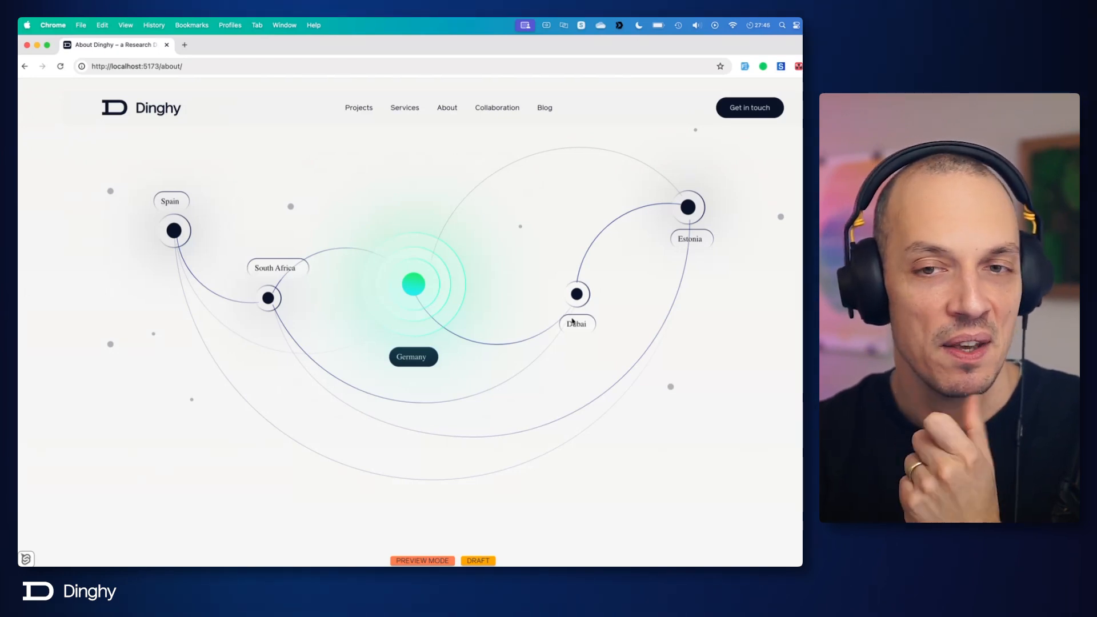
scroll(571, 311, "down", 6)
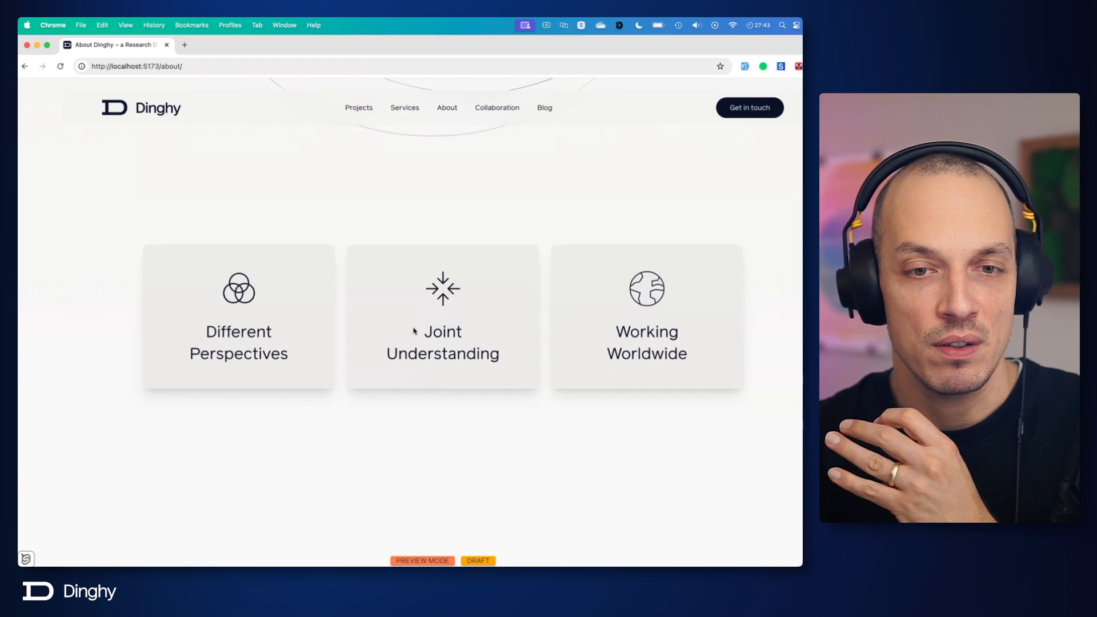
left_click_drag(416, 330, 510, 367)
left_click(505, 392)
scroll(504, 394, "up", 6)
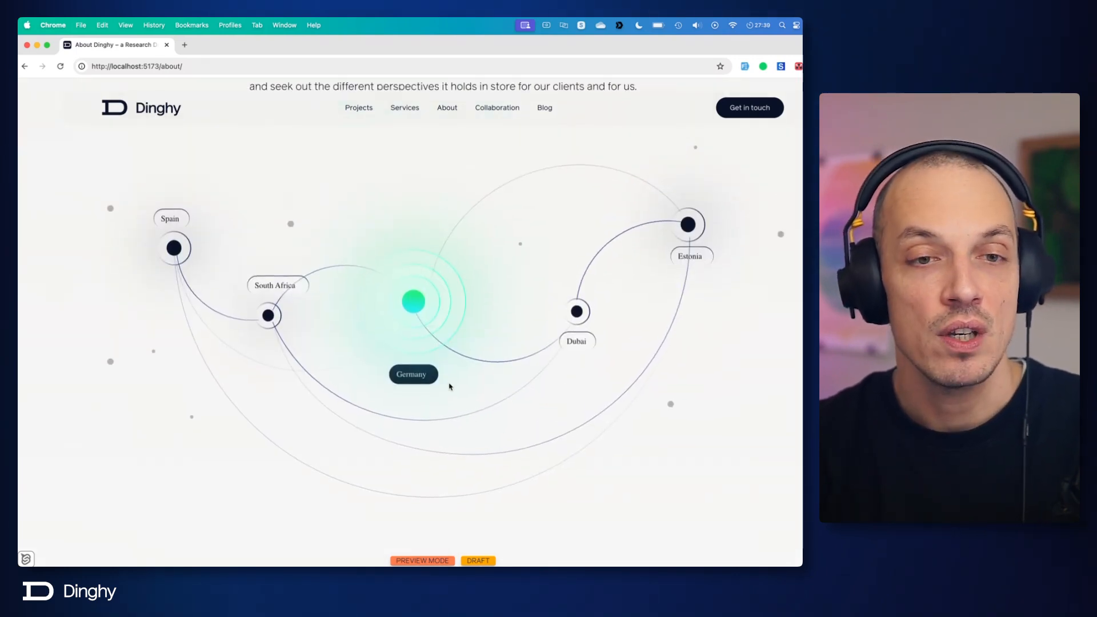
Step: Compare the Dubai label's lettering in the Figma map with the Estonia text on the website map in Chrome
key("super+Tab")
key("super+Tab")
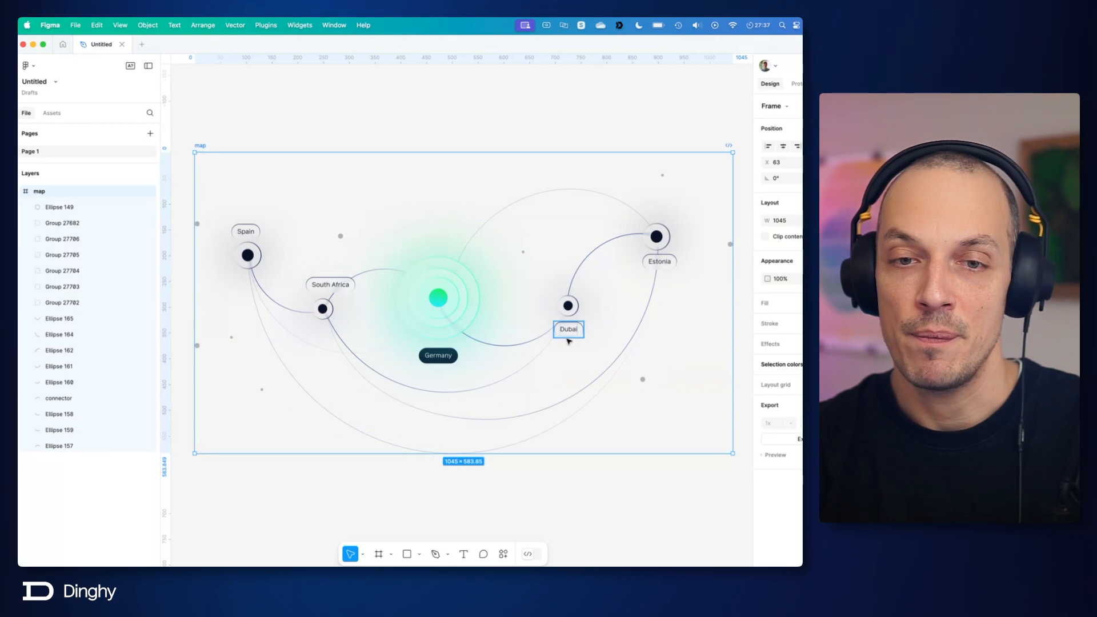
scroll(567, 341, "up", 5)
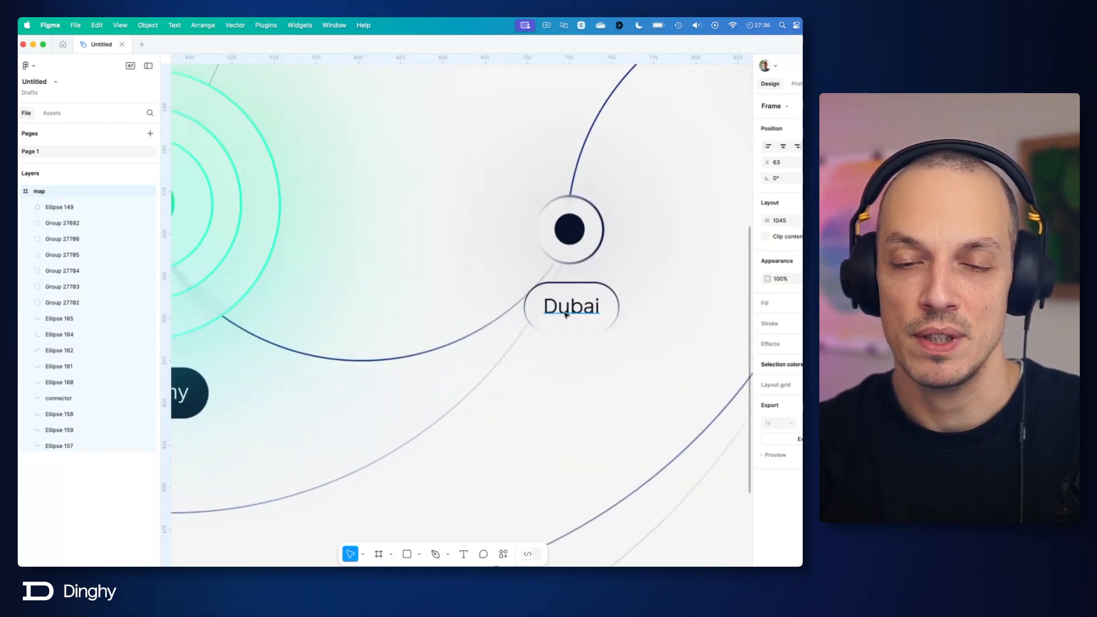
left_click(581, 425)
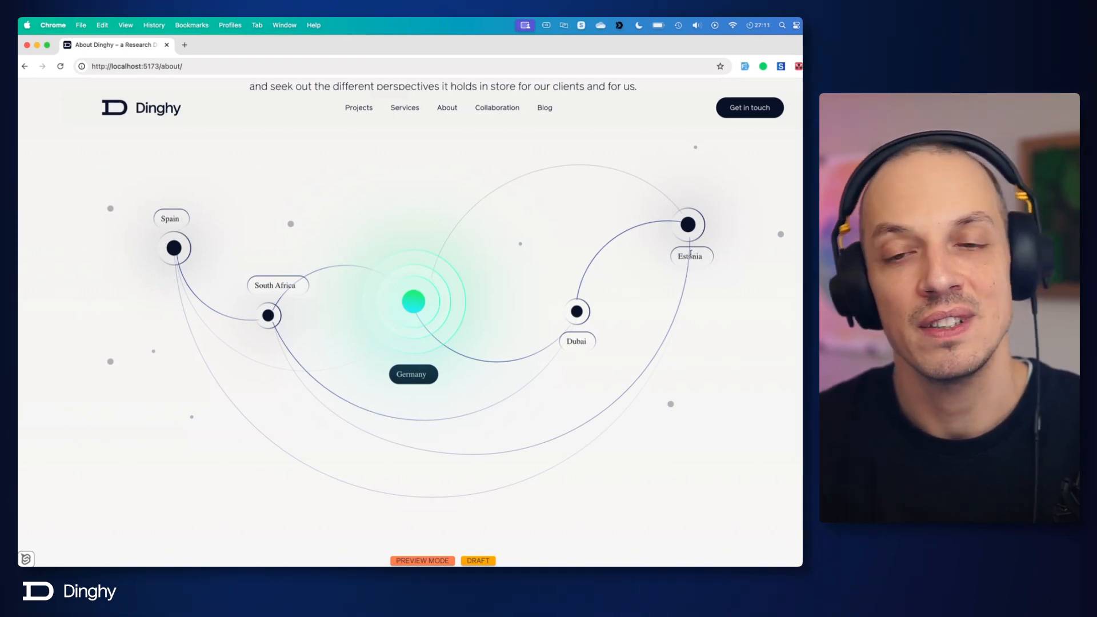
double_click(691, 256)
left_click(723, 264)
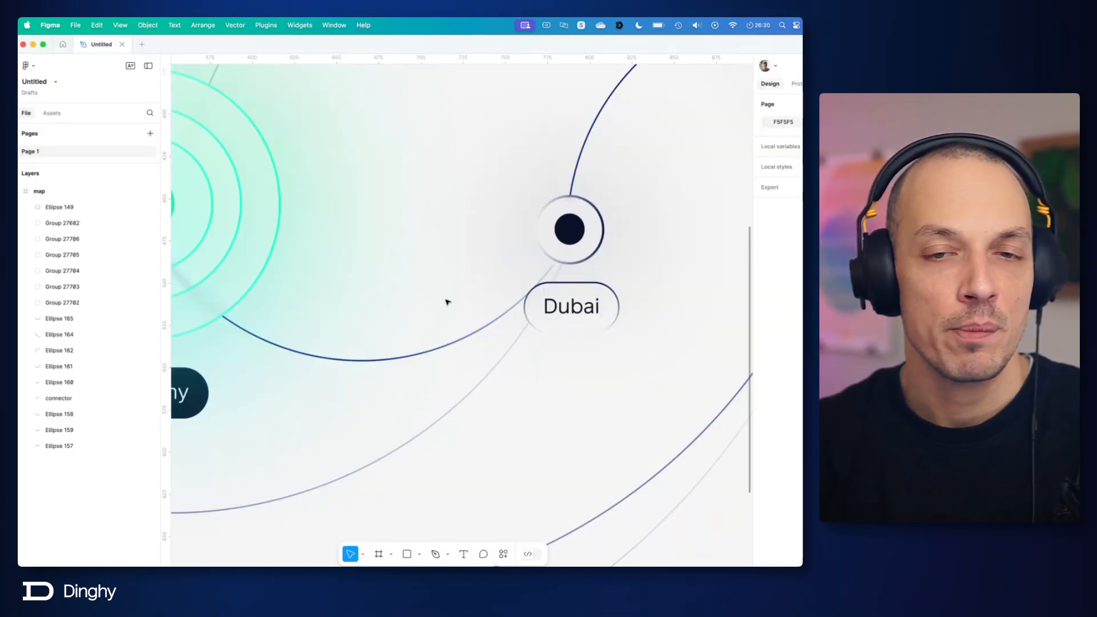
Step: Return to the Figma map and inspect Ellipse 149 and the rings around it inside Group 27682
scroll(447, 303, "down", 5)
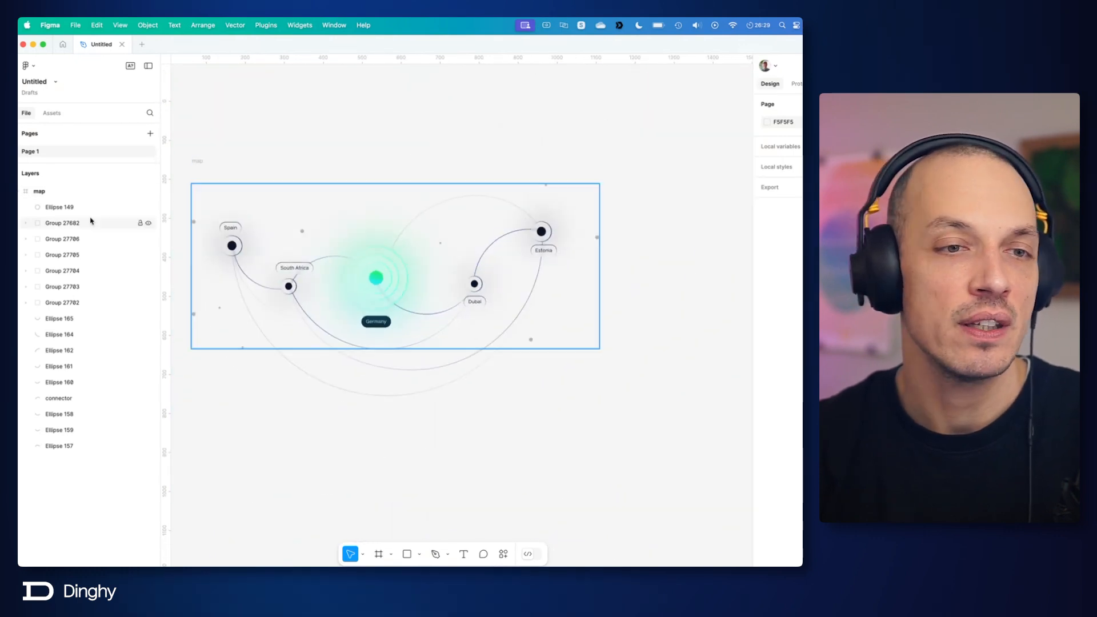
left_click(68, 207)
left_click_drag(271, 252, 389, 255)
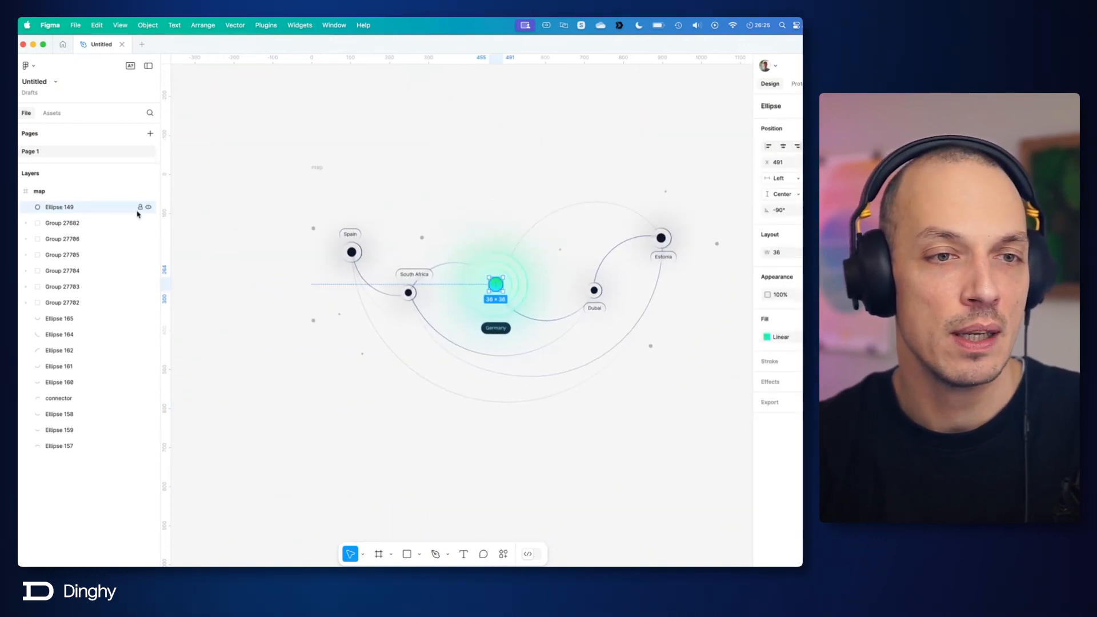
scroll(510, 287, "up", 10)
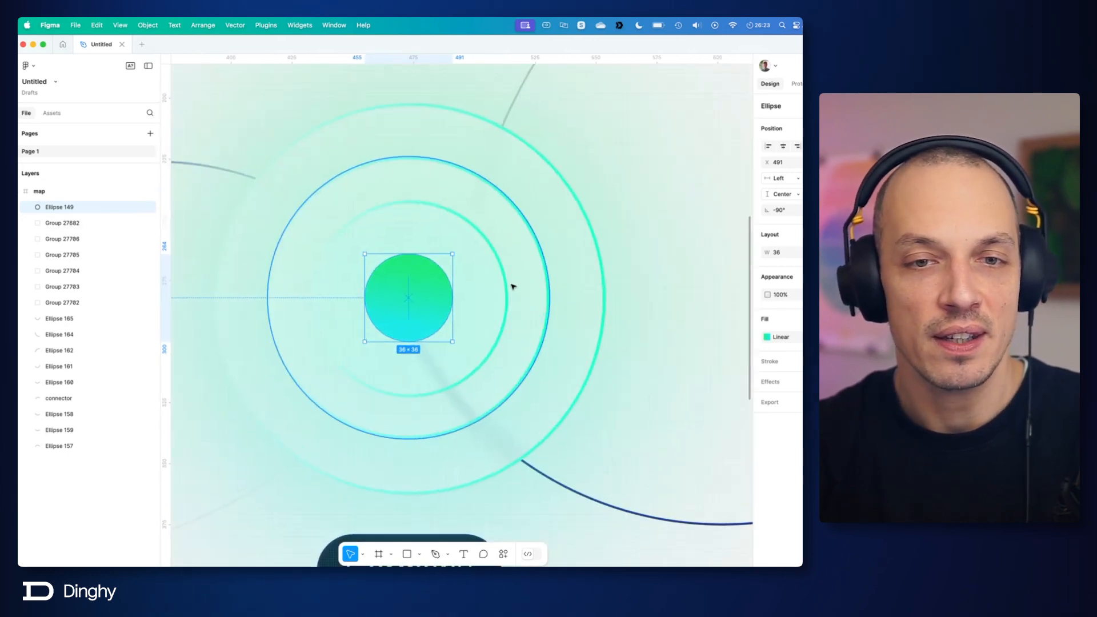
left_click(506, 291, "super")
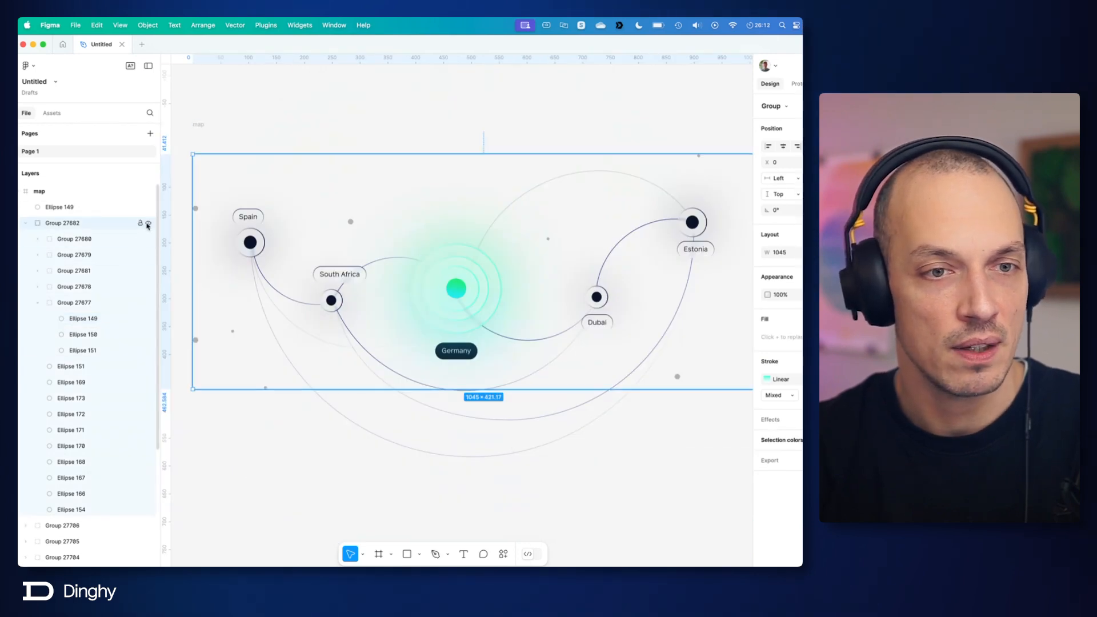
Step: Toggle the visibility of Group 27682 off and on repeatedly to check which map elements it contains
left_click(147, 224)
left_click(148, 224)
left_click(148, 224)
left_click(148, 224)
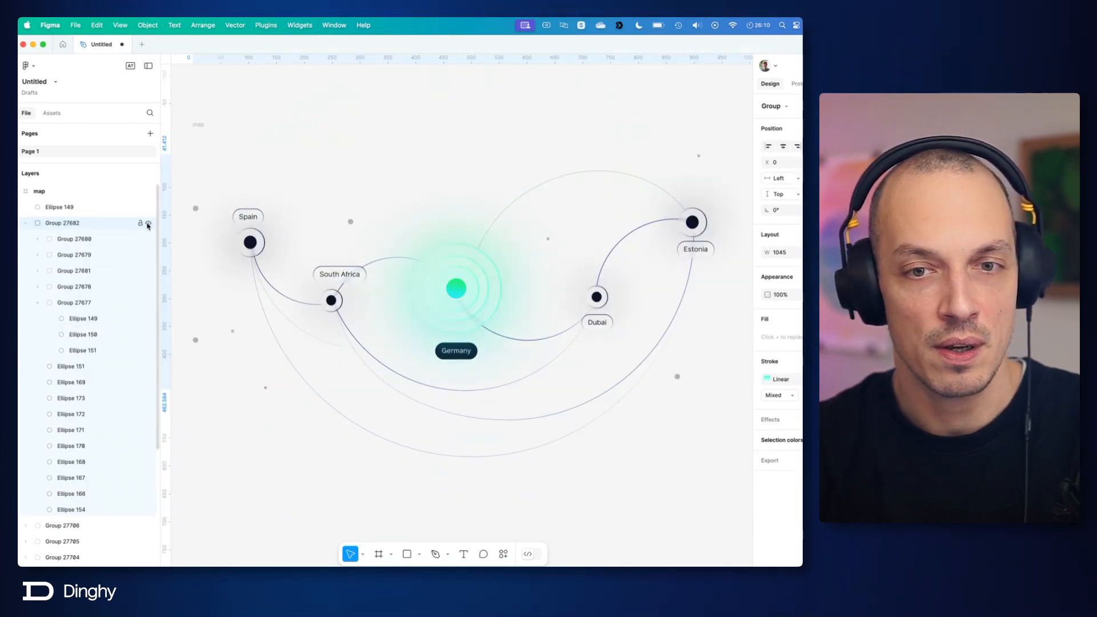
left_click(147, 223)
left_click(148, 224)
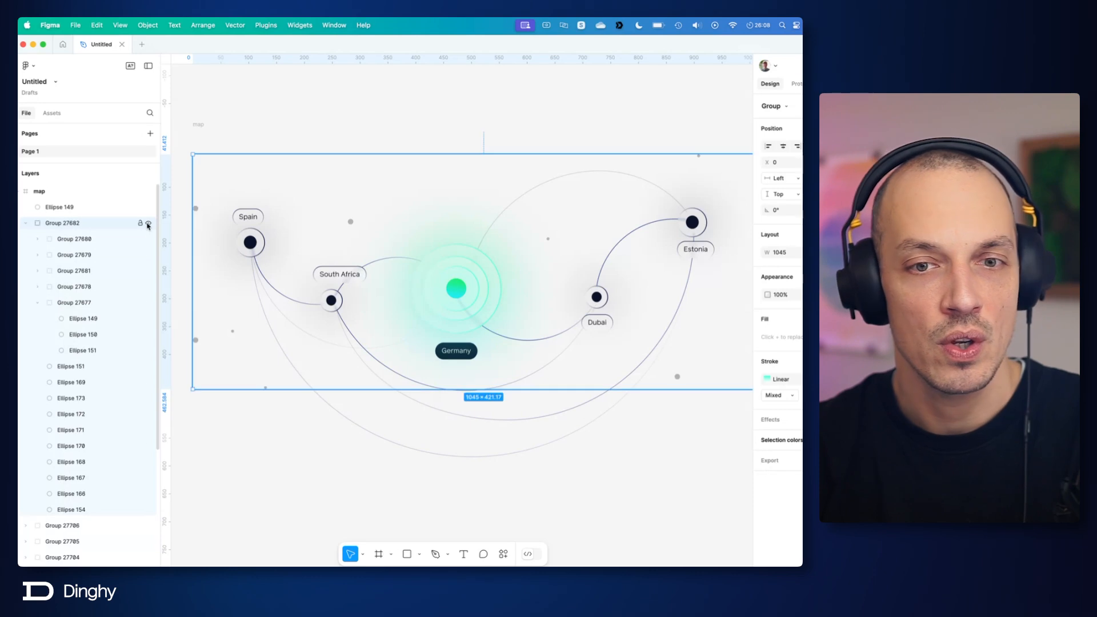
left_click(148, 224)
left_click(148, 224)
left_click(148, 224)
left_click(148, 224)
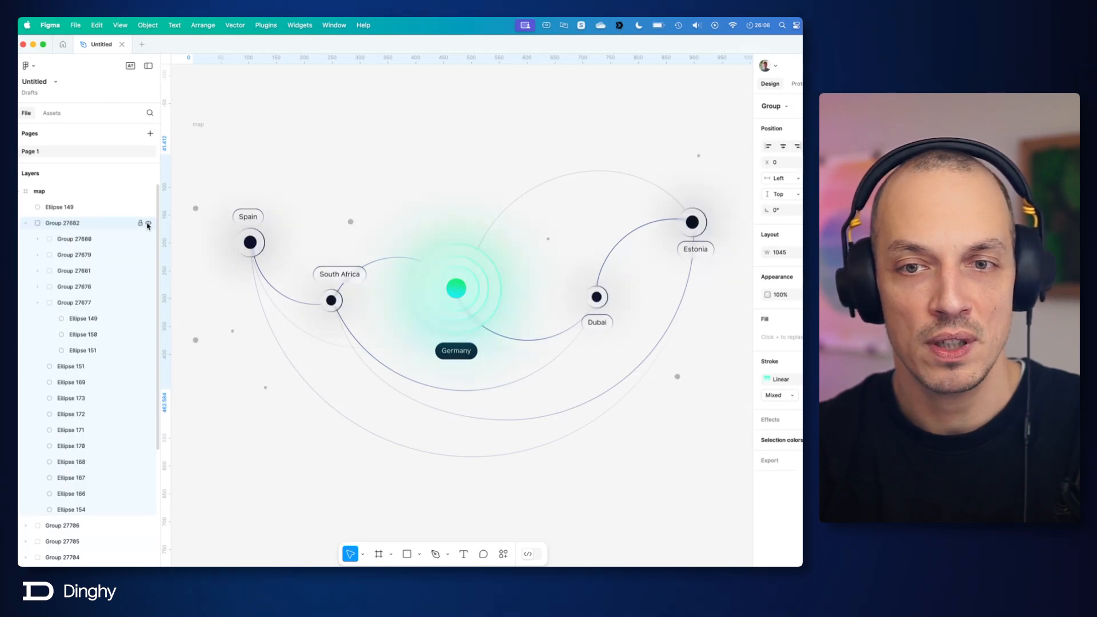
left_click(148, 223)
left_click(148, 224)
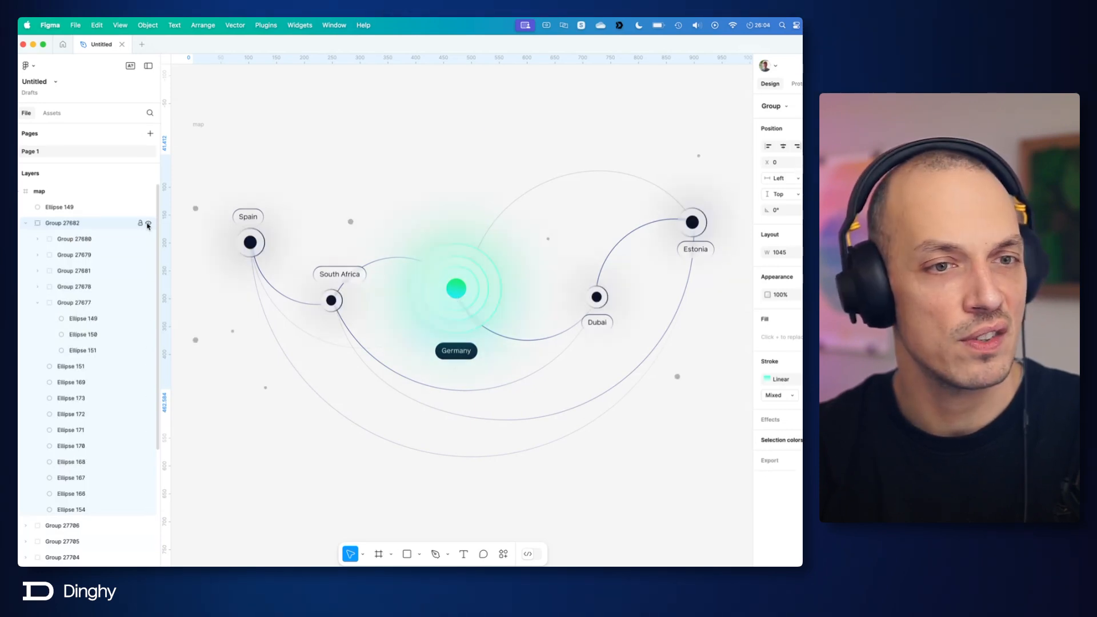
Step: Ungroup Group 27682 so its contents sit directly in the map frame
left_click(76, 223)
right_click(77, 223)
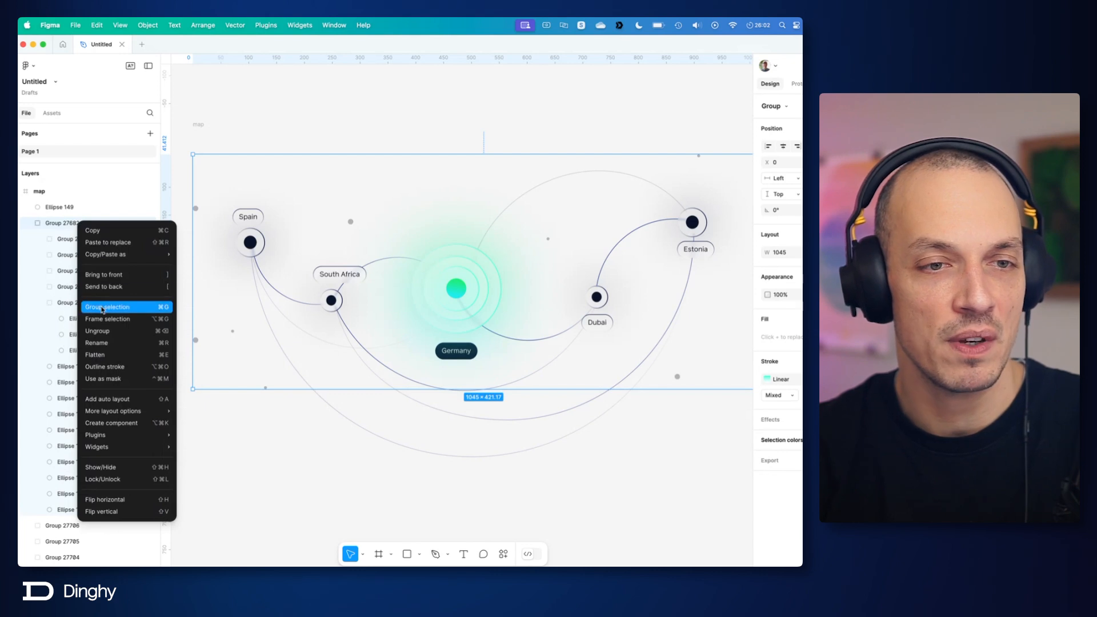
left_click(119, 331)
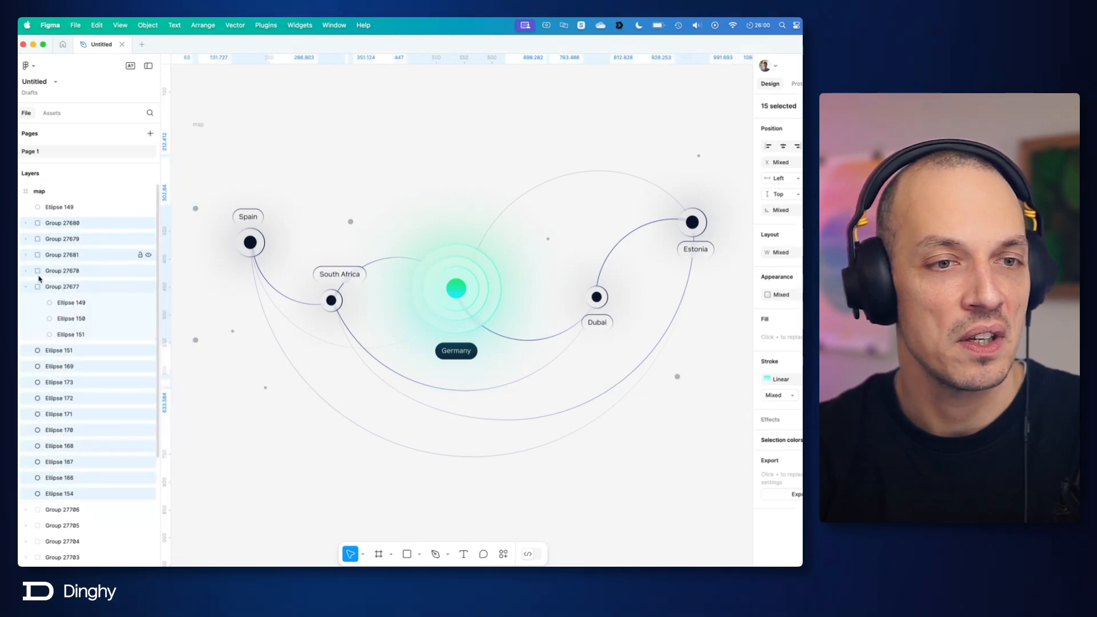
left_click(519, 443)
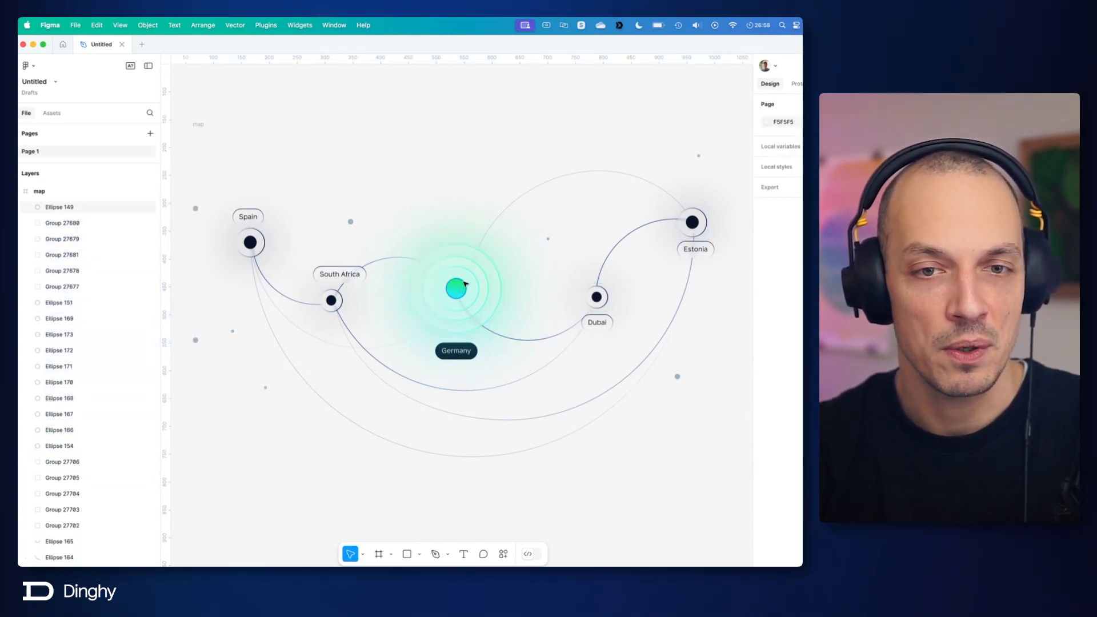
Step: Toggle the visibility of Group 27677 to check the central rings it contains, ending with the group hidden
left_click(488, 307)
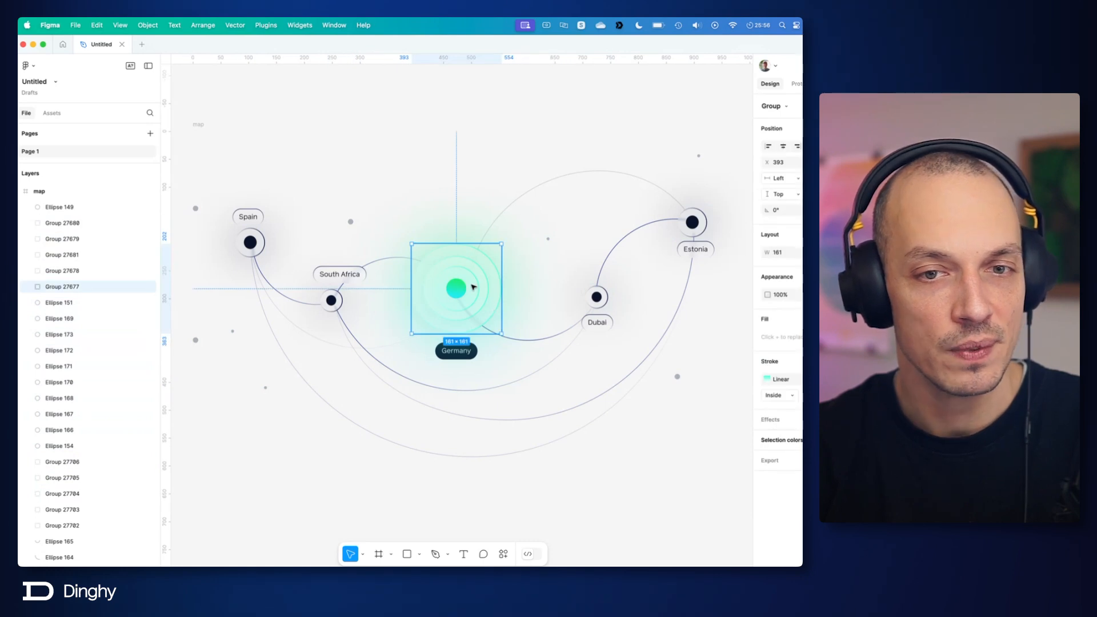
left_click(149, 288)
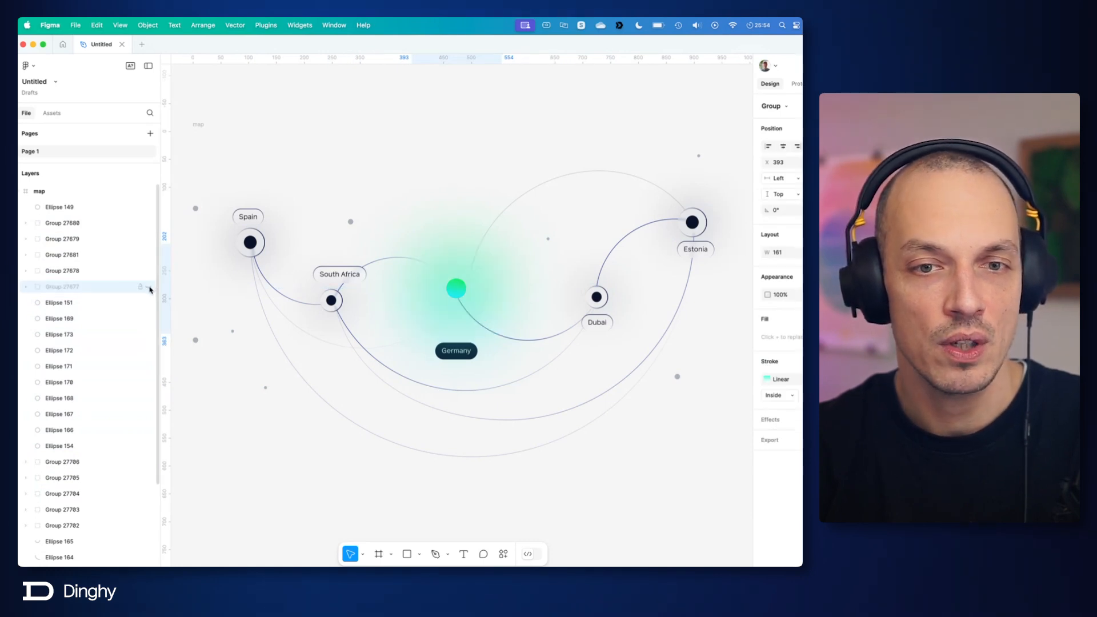
left_click(148, 287)
left_click(148, 288)
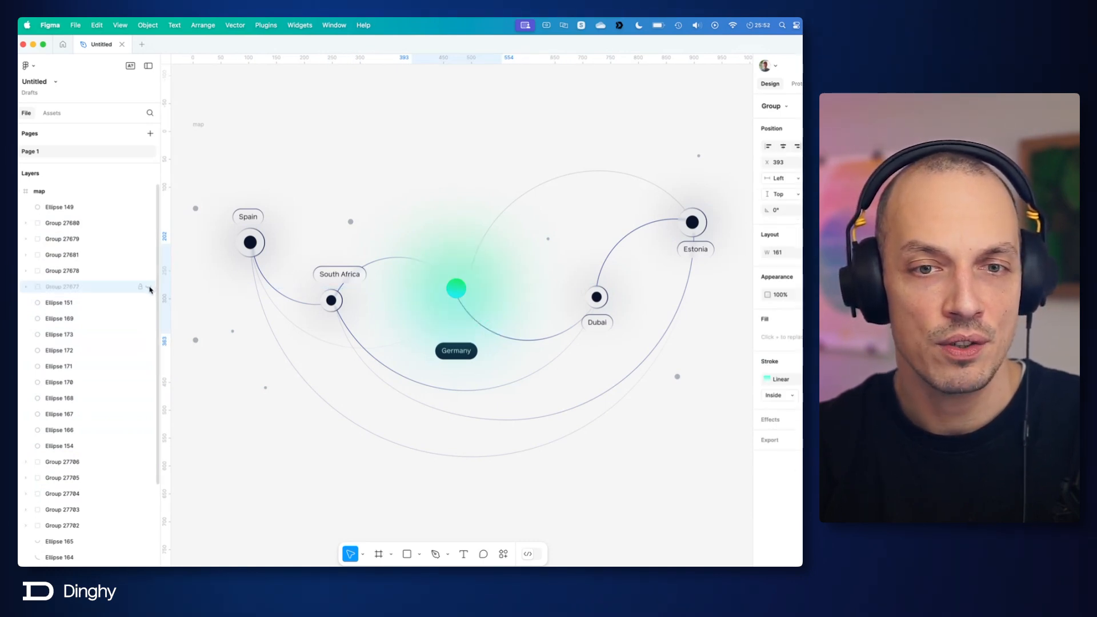
left_click(148, 287)
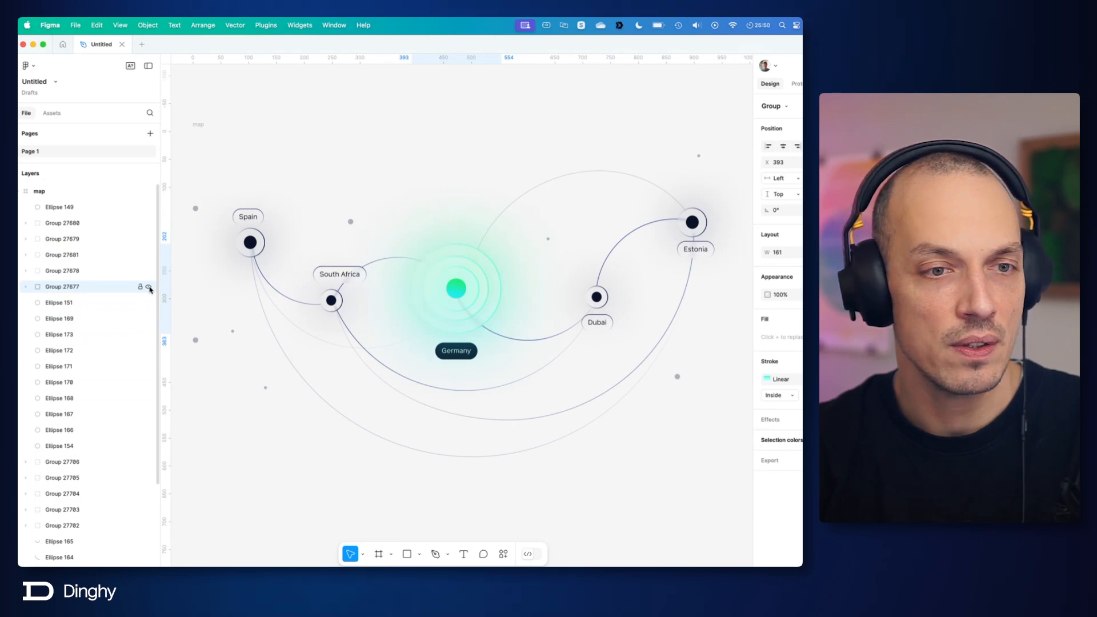
left_click(149, 287)
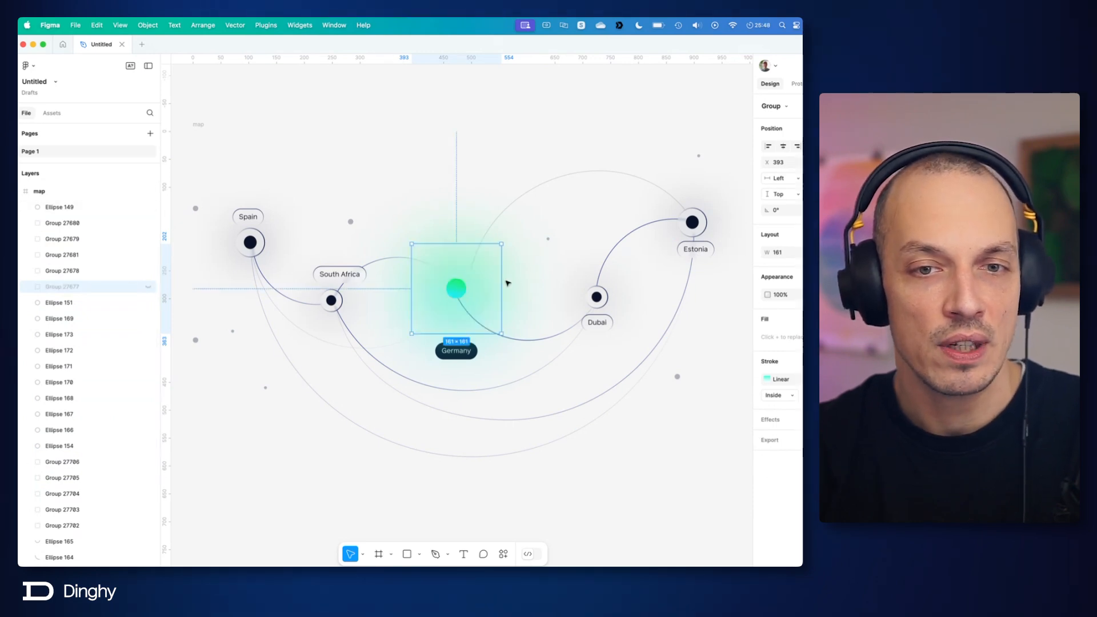
Step: Examine the blurred green Ellipse 151 behind the Germany dot by switching its layer blur off and on repeatedly
left_click(540, 284)
left_click(492, 288)
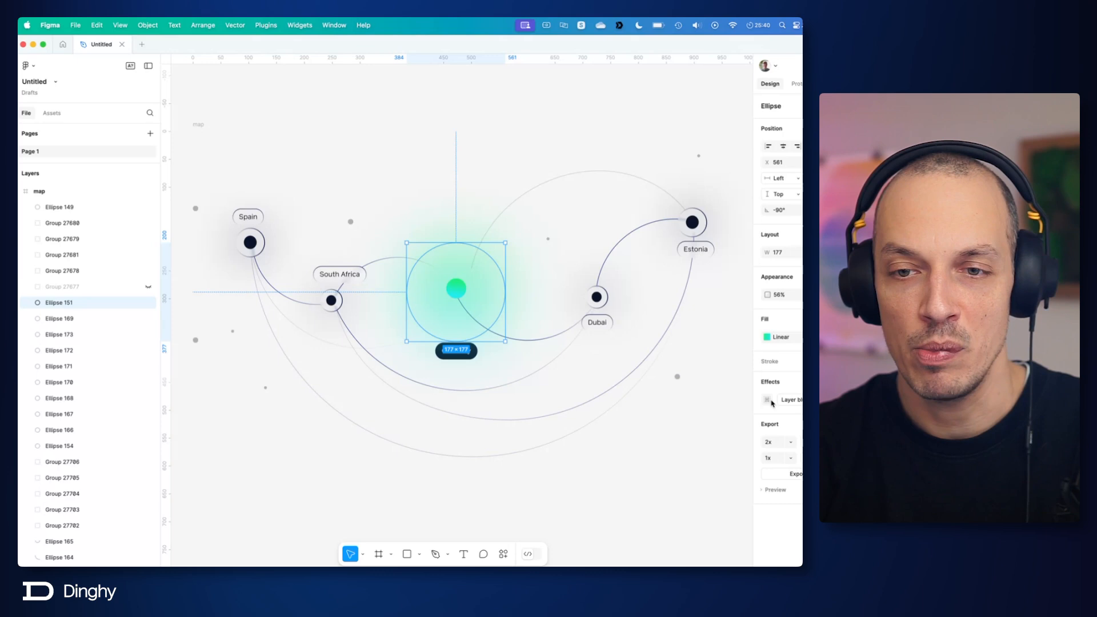
left_click(847, 400)
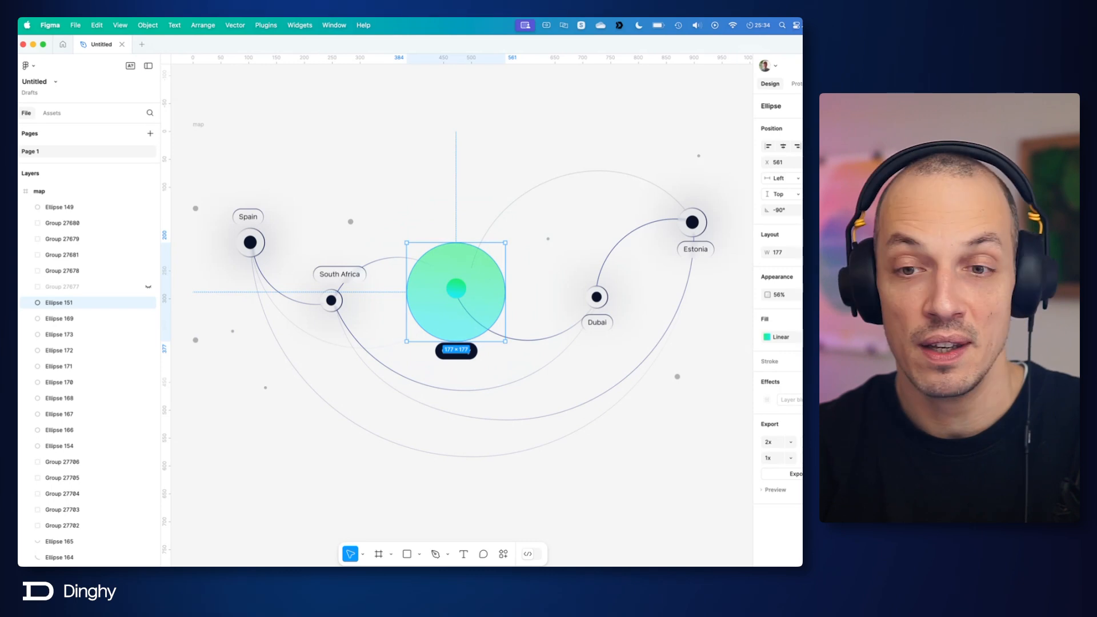
left_click(847, 400)
left_click(847, 399)
left_click(847, 400)
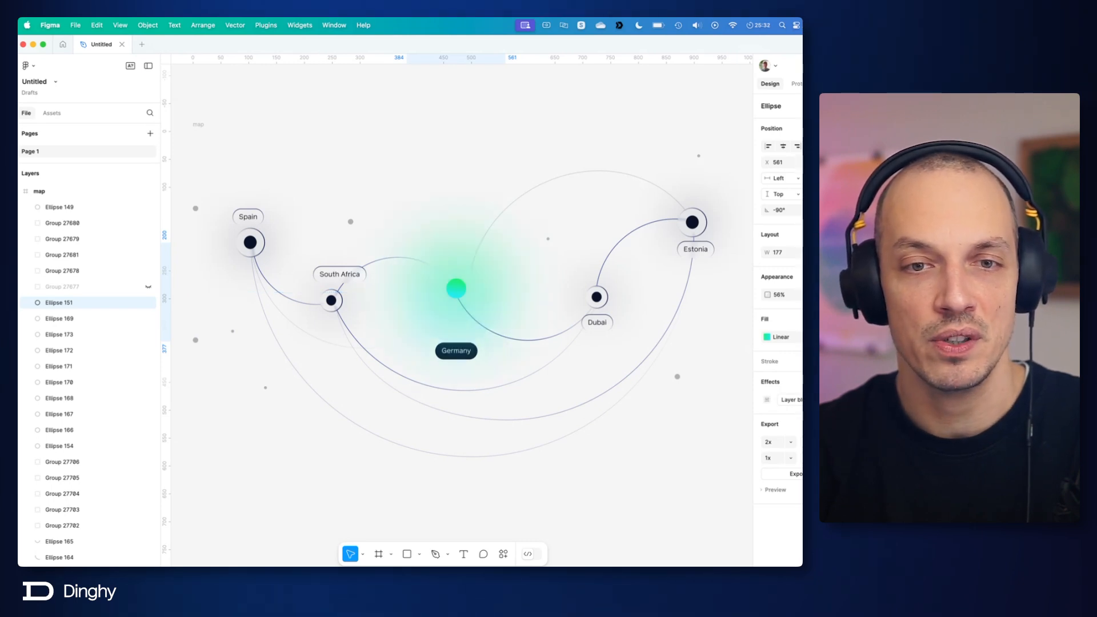
left_click(847, 400)
left_click(847, 400)
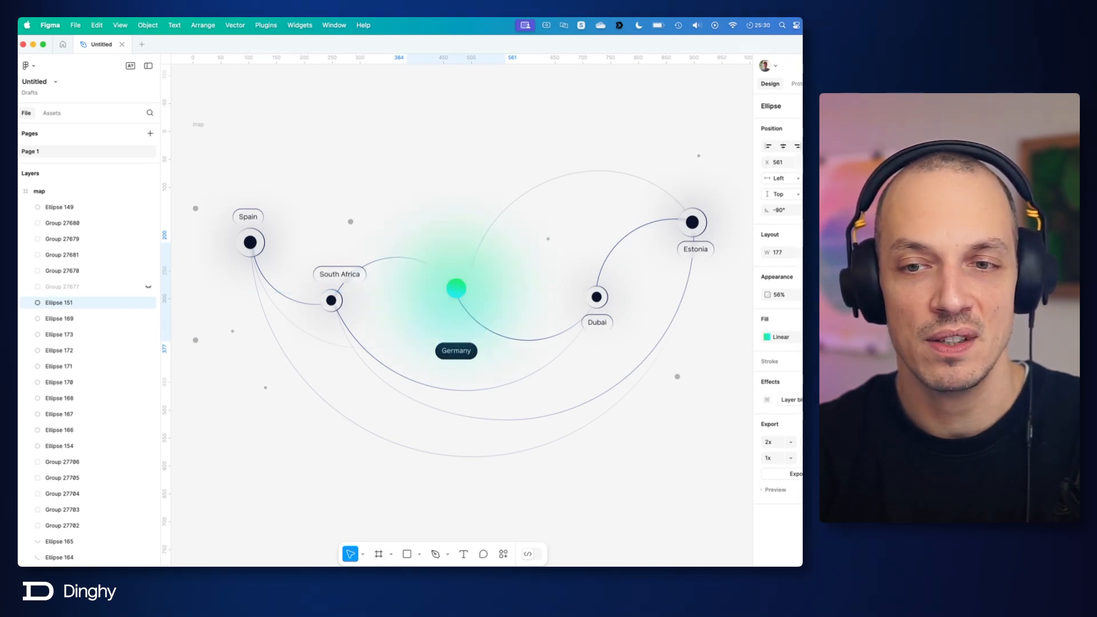
left_click(847, 400)
left_click(846, 399)
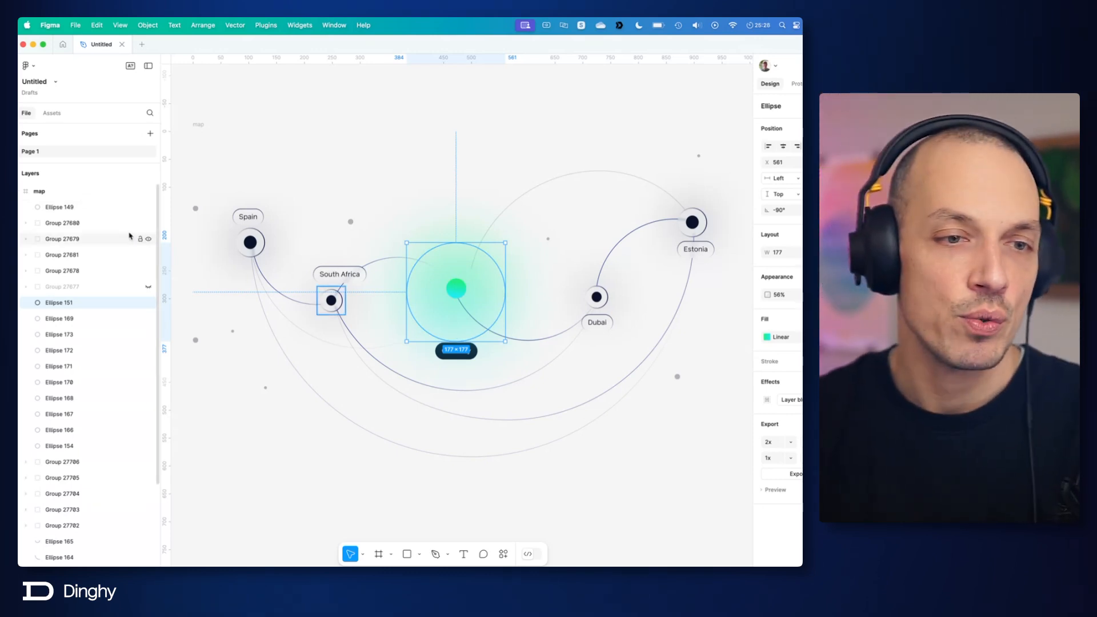
Step: Rename the blurred green Ellipse 151 layer as center-blur-bg
double_click(66, 303)
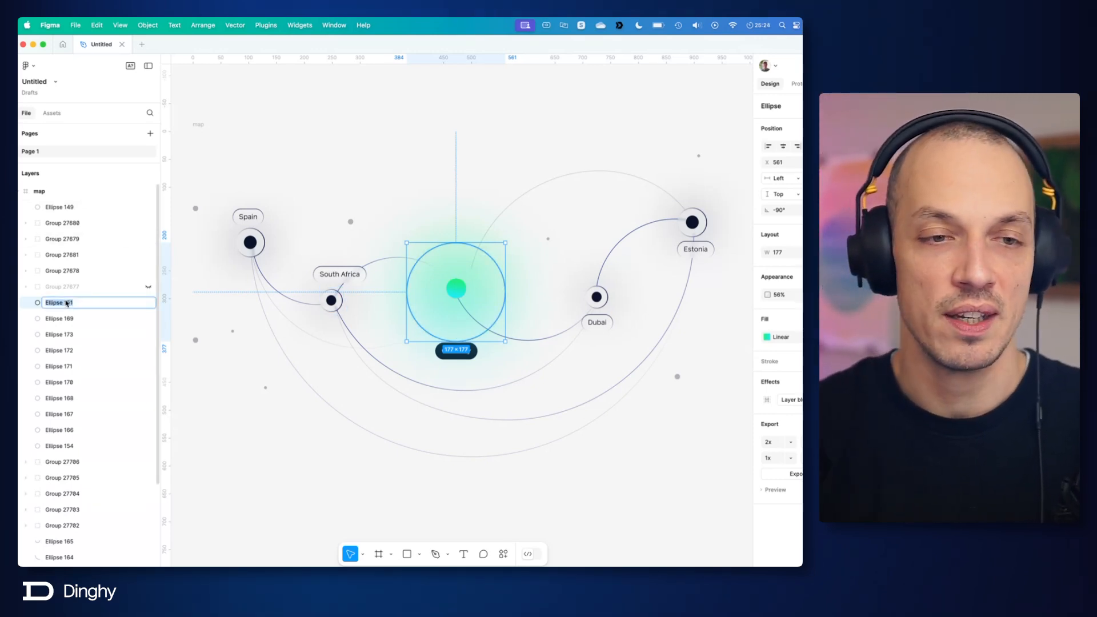
type("center_")
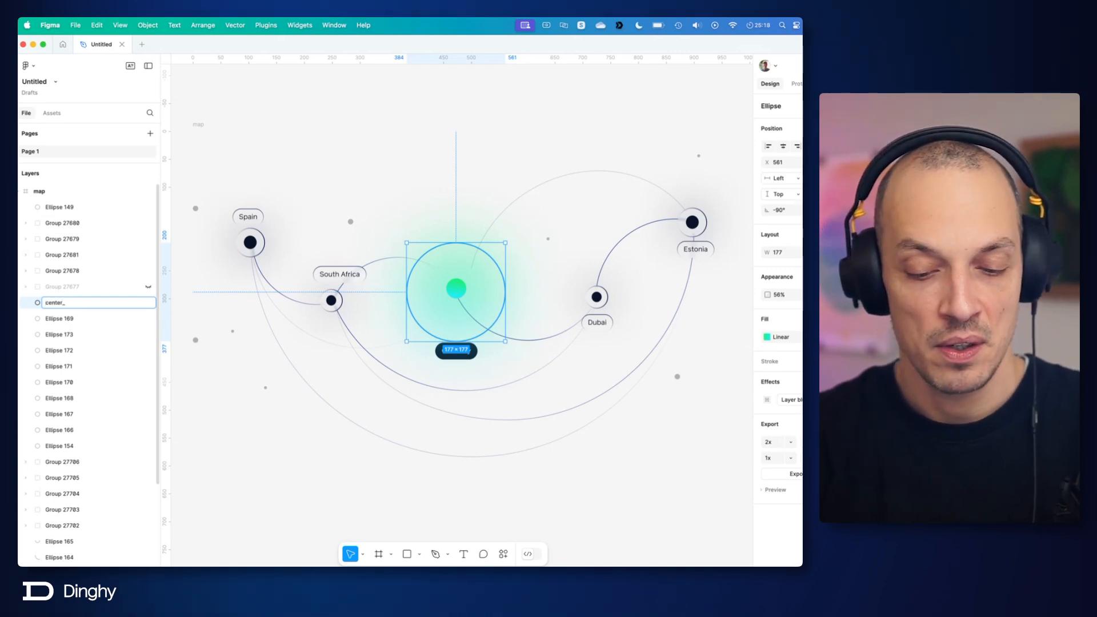
key("BackSpace")
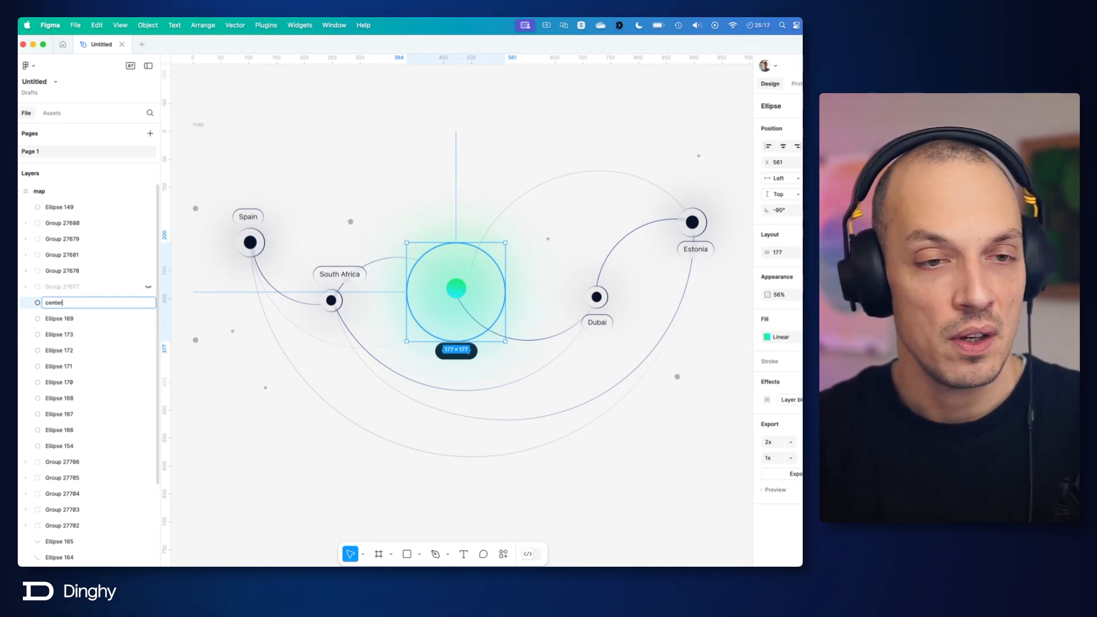
type("-blur-bg")
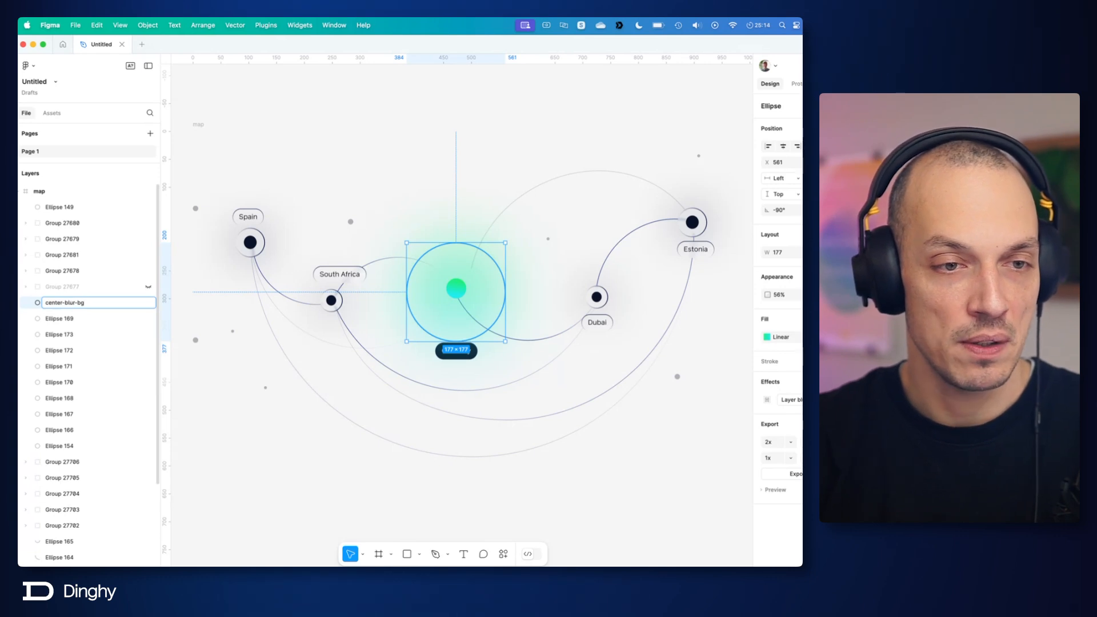
key("Return")
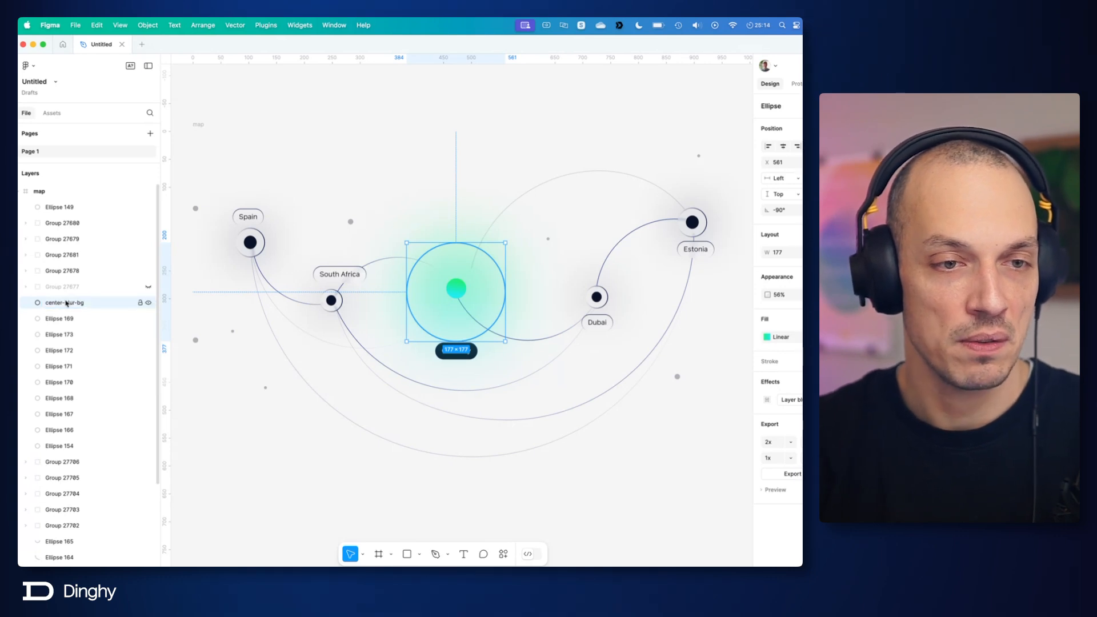
Step: Move center-blur-bg into Group 27677, show that group, and place the layer below the three ring ellipses
left_click(66, 288)
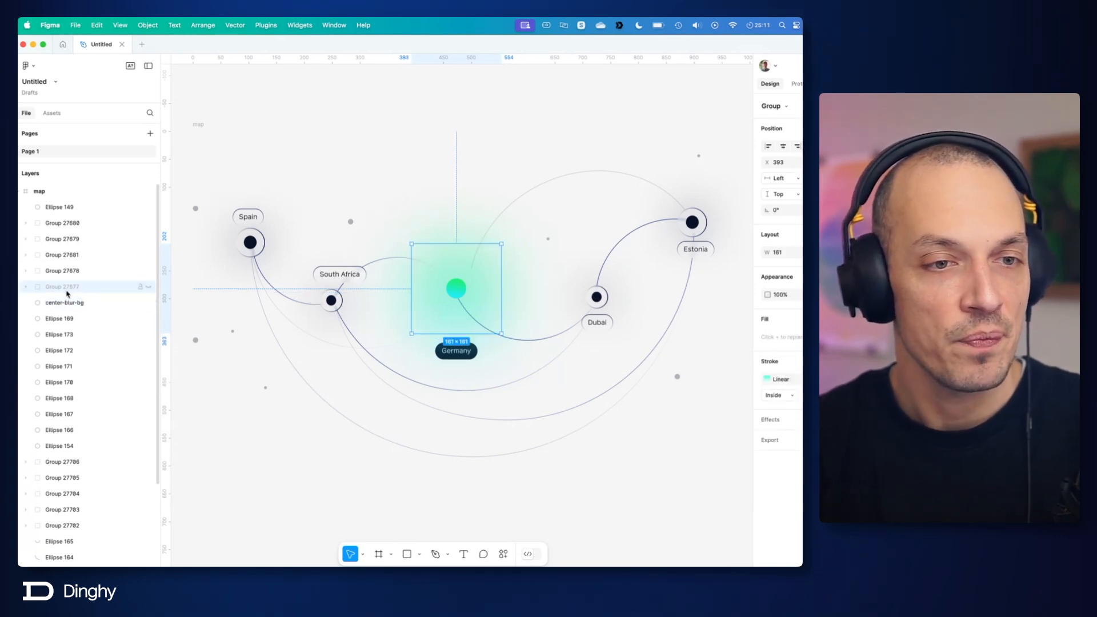
left_click(51, 303)
left_click_drag(51, 304, 54, 287)
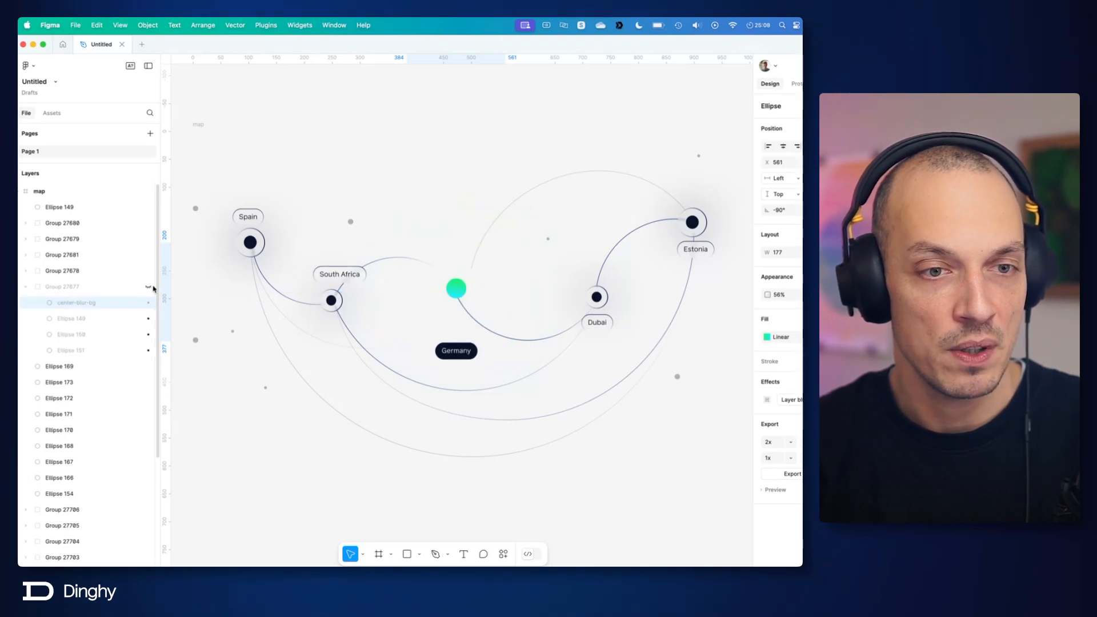
left_click(149, 287)
left_click_drag(131, 303, 111, 355)
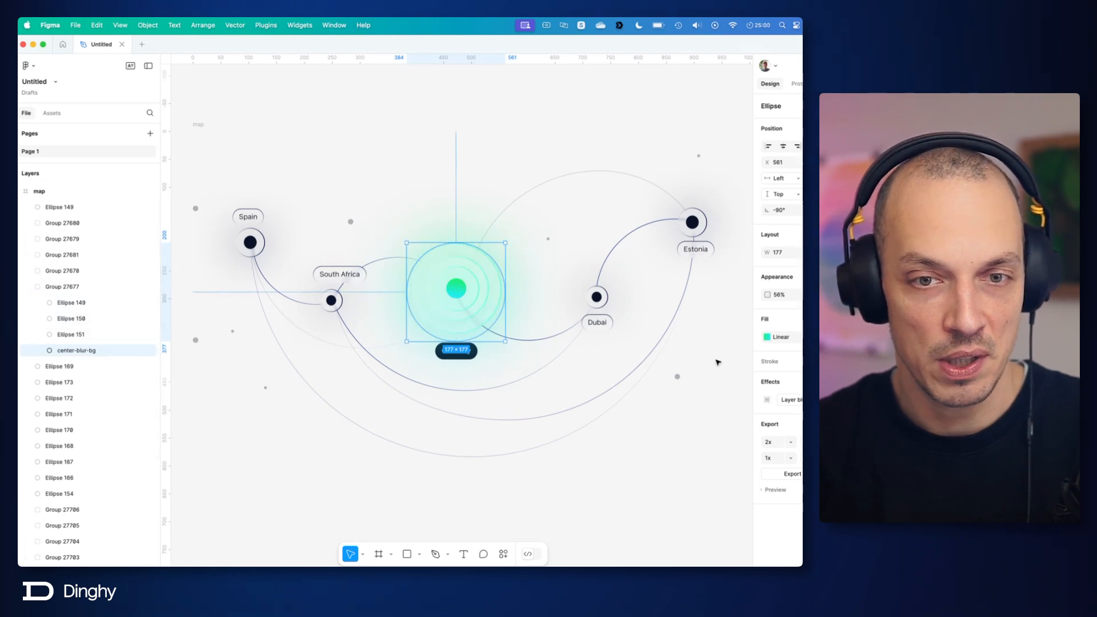
scroll(464, 281, "up", 5)
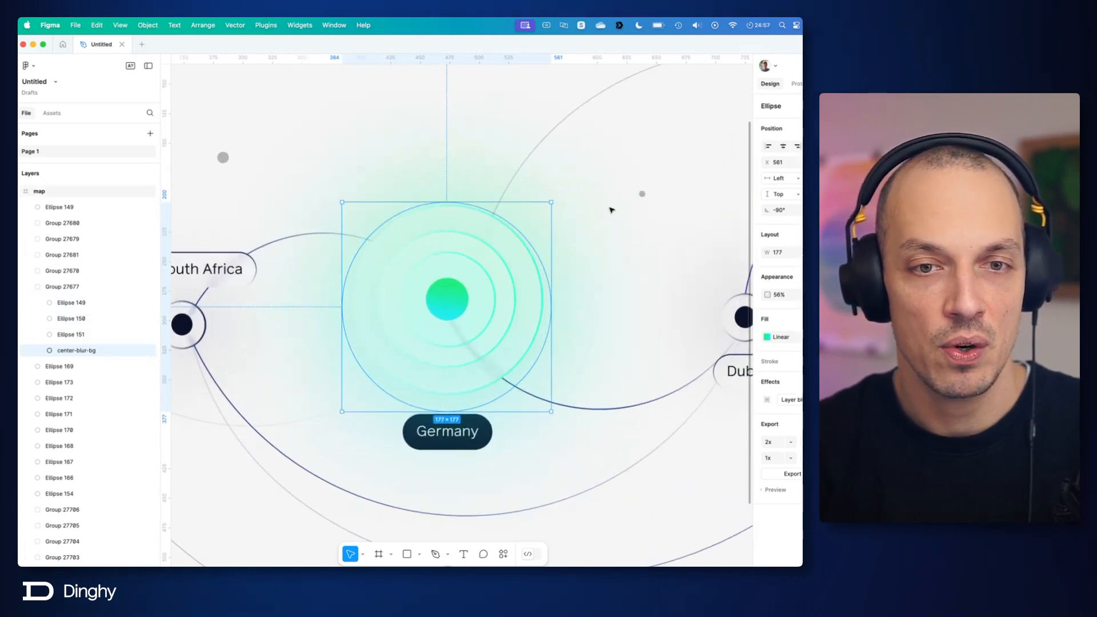
left_click(415, 123)
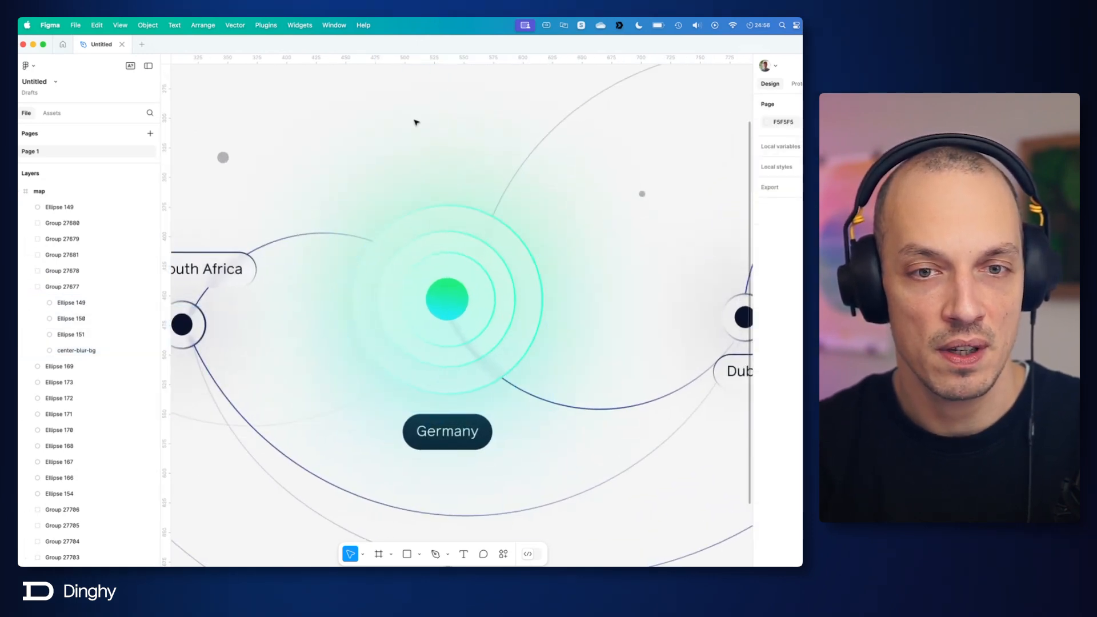
Step: Rename the outermost ring, Ellipse 151 in Group 27677, as center-circle-1
left_click(82, 337)
double_click(82, 337)
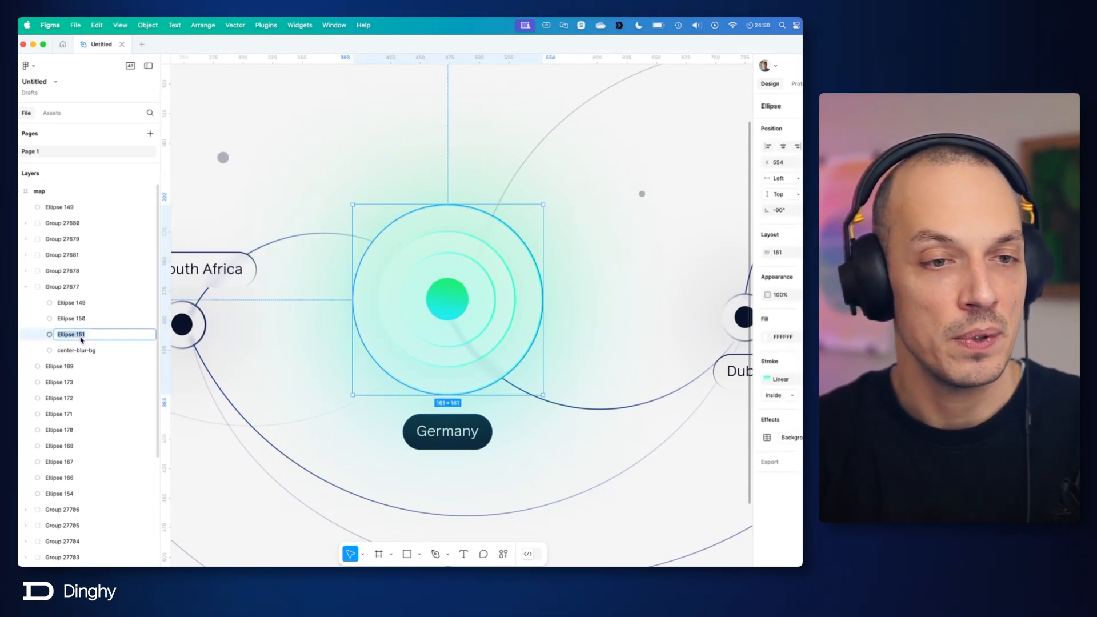
type("center-")
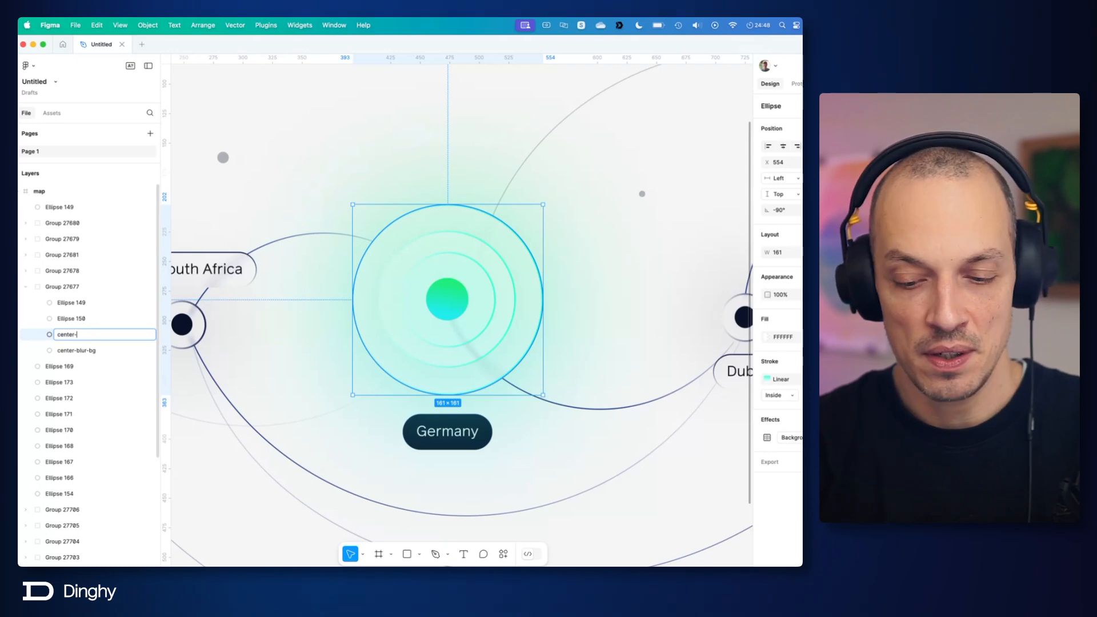
type("circle-")
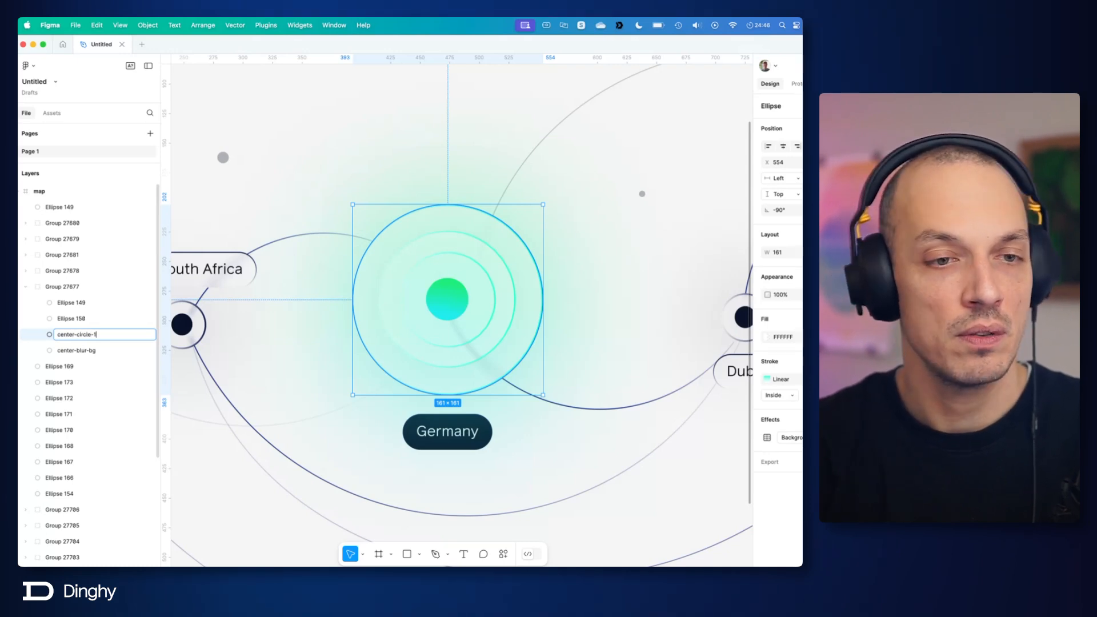
type("1")
Step: Rename the middle ring, Ellipse 150, as center-circle-2 and the inner ring, Ellipse 149, as center-circle-3
double_click(76, 319)
type("center-circle-1")
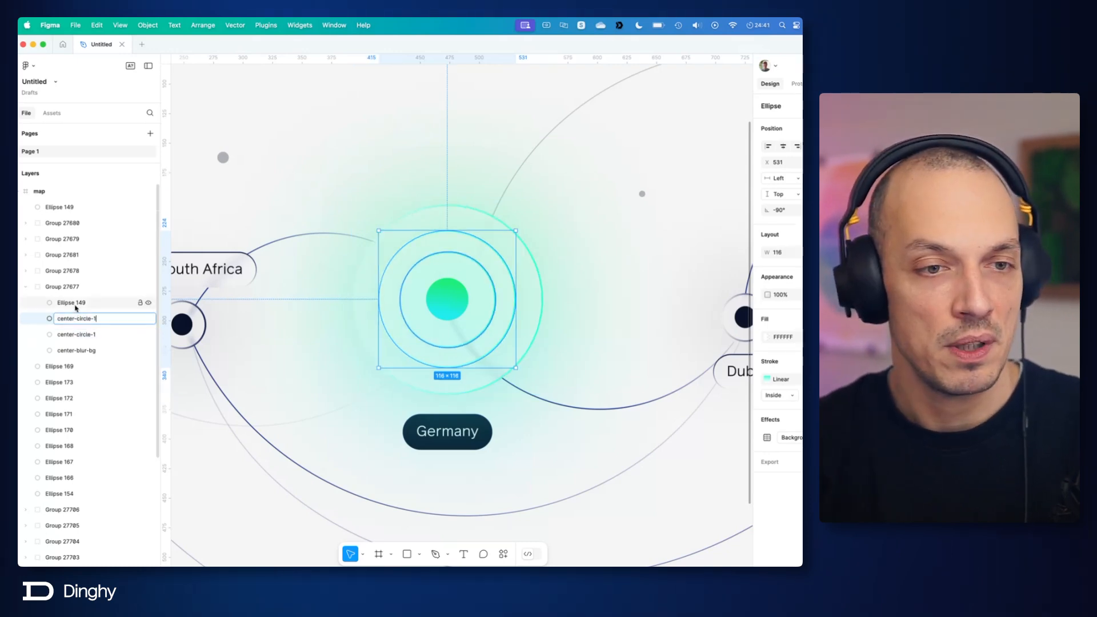
double_click(76, 306)
type("center-circle-1")
left_click(98, 321)
double_click(98, 320)
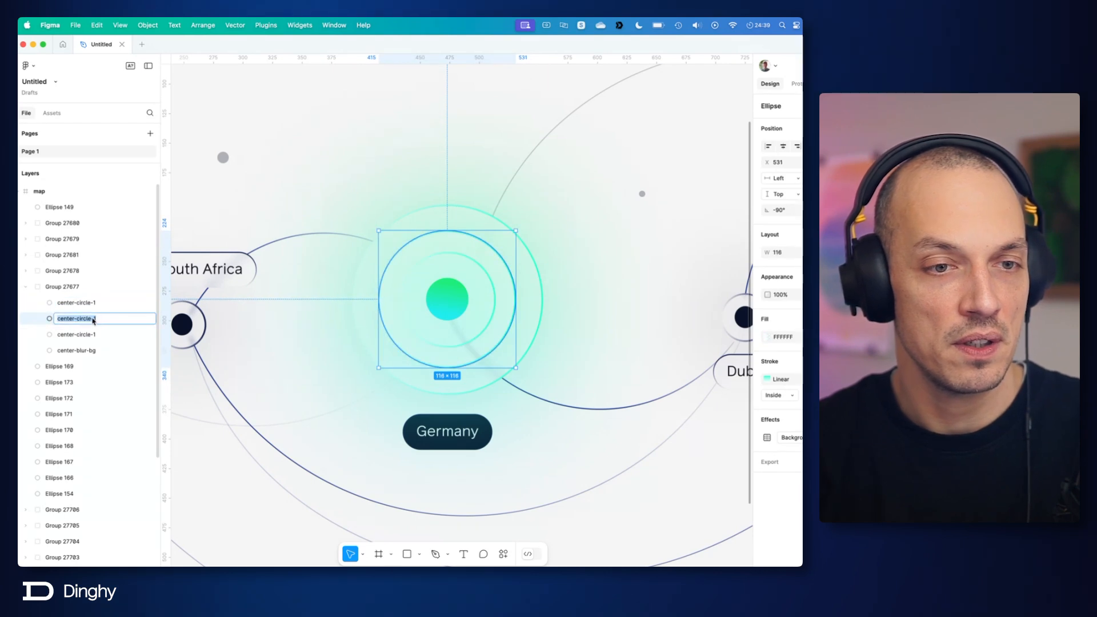
key("Right")
key("BackSpace")
type("2")
double_click(87, 302)
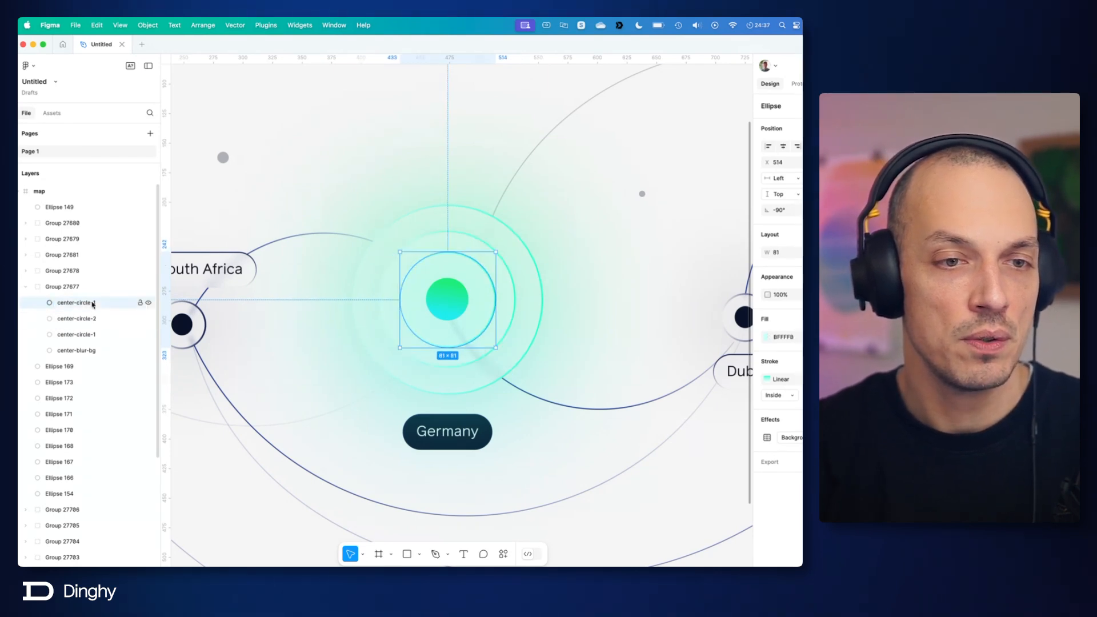
key("Right")
key("BackSpace")
type("3")
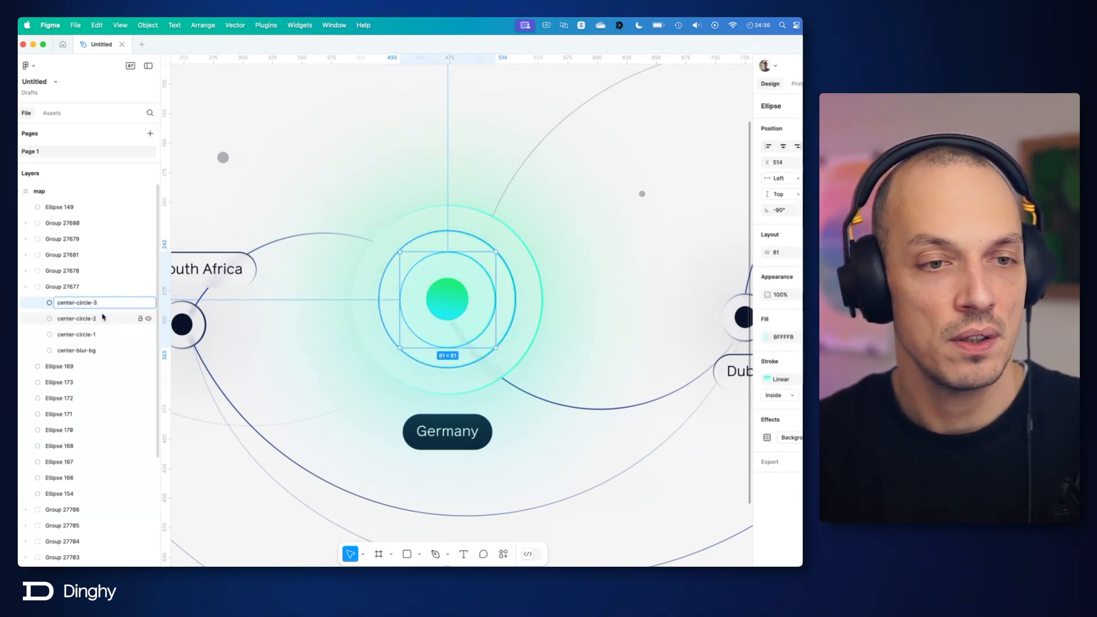
key("Return")
Step: Move the green central dot, Ellipse 149, to the top of Group 27677 and rename it center-circle-4
left_click(457, 307)
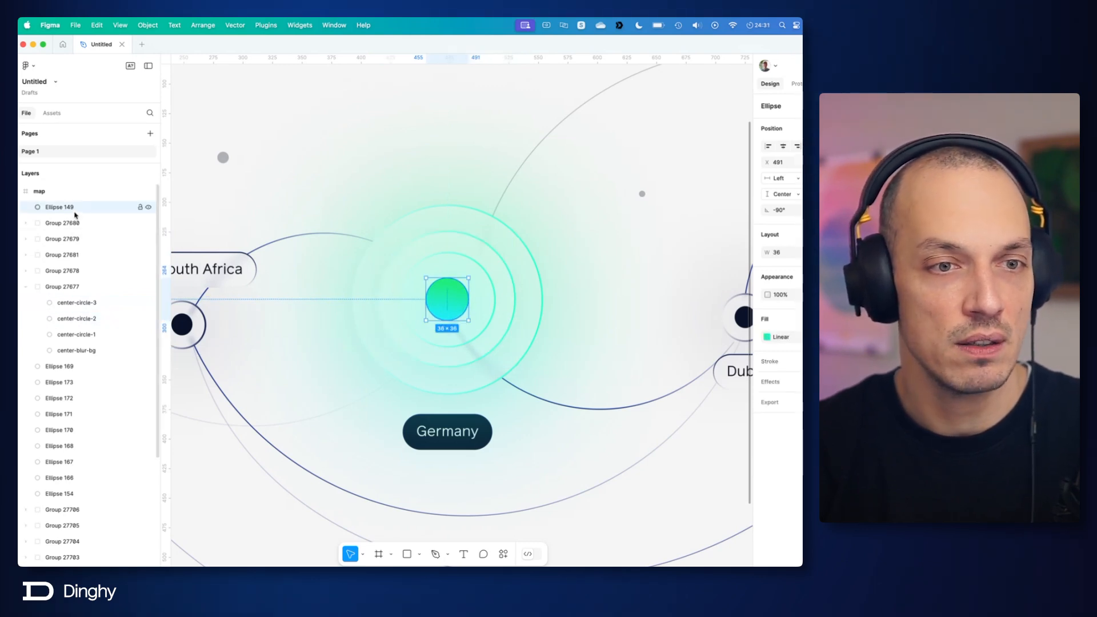
left_click_drag(57, 209, 87, 296)
double_click(75, 287)
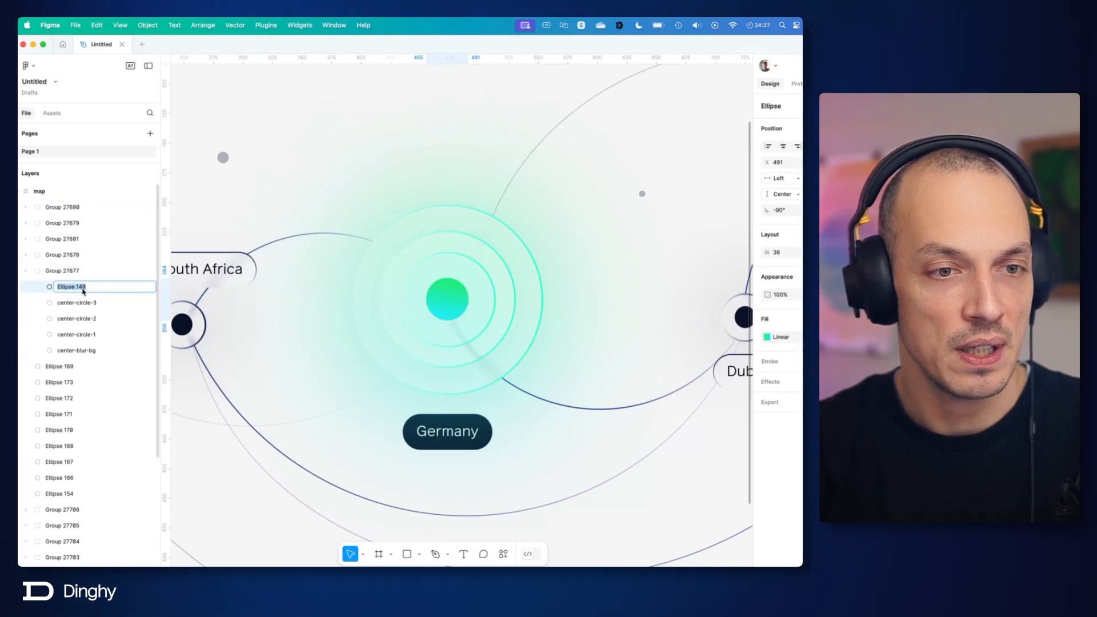
type("center-circle-4")
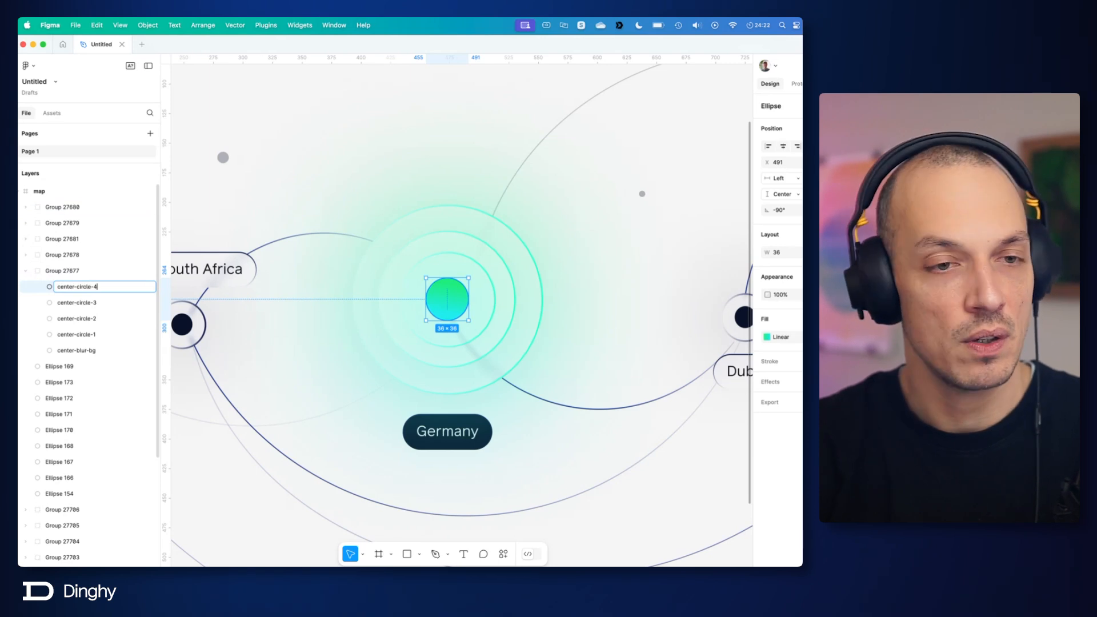
key("Return")
Step: Rename the green central dot's layer as center-dot
double_click(133, 289)
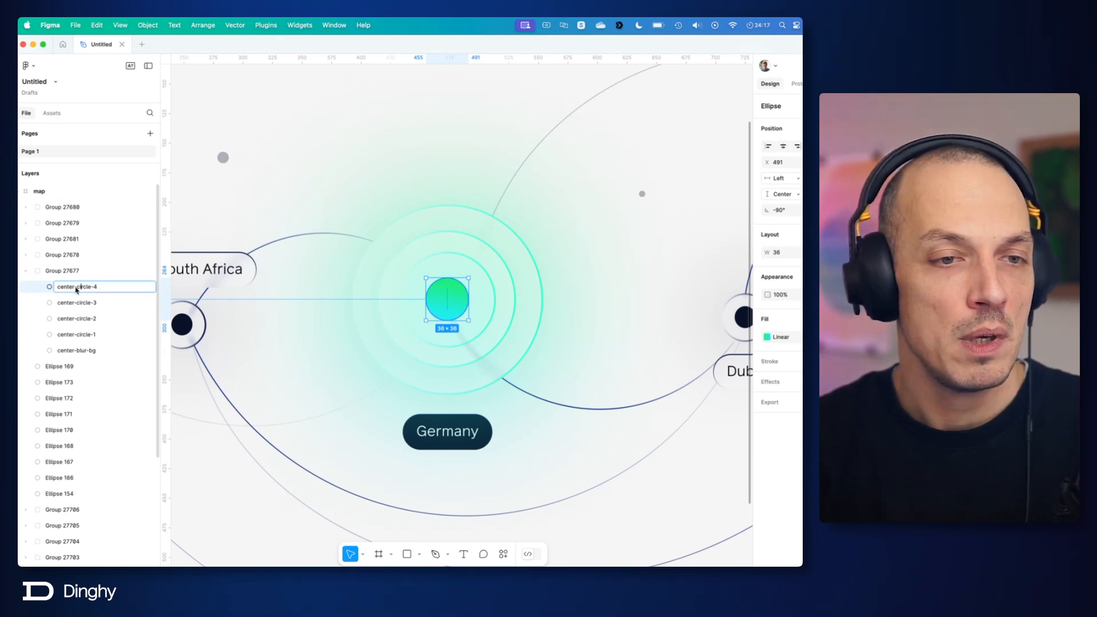
key("BackSpace")
key("BackSpace")
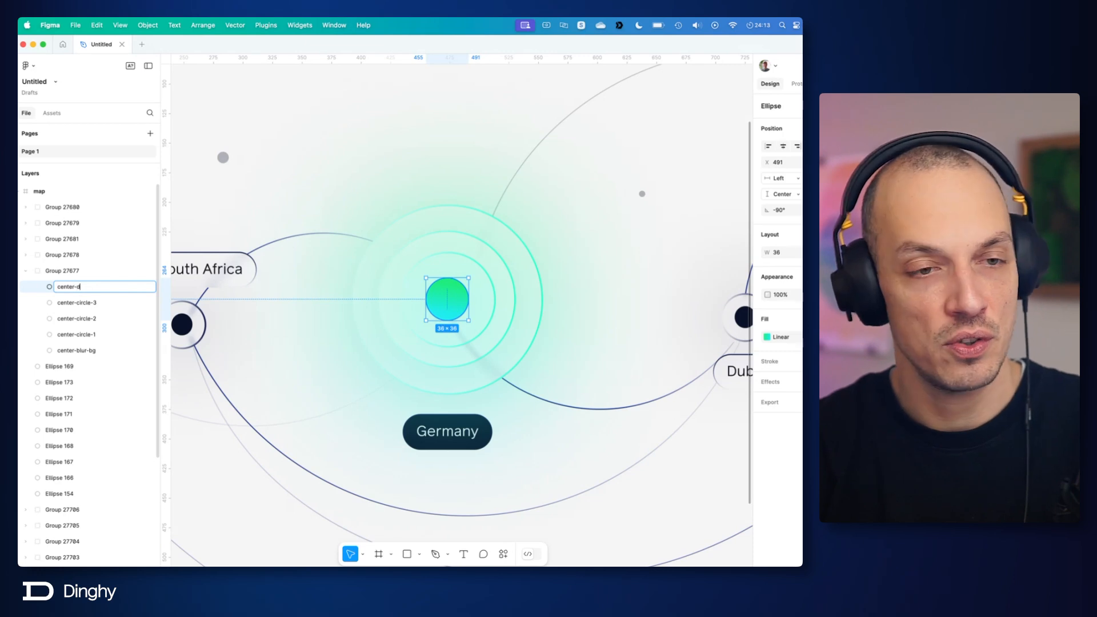
key("Return")
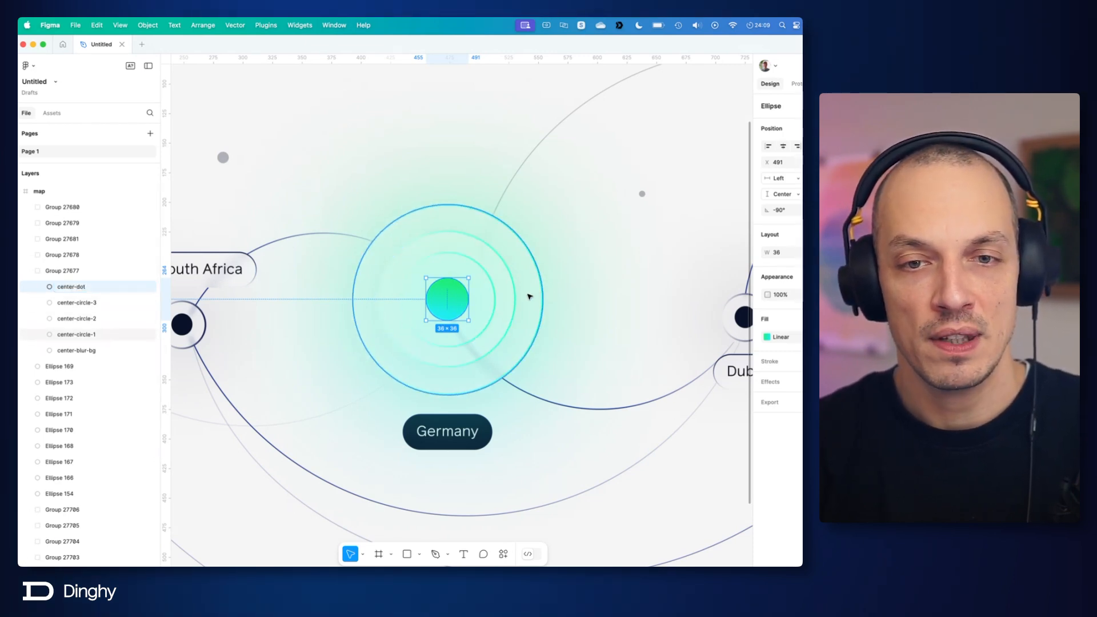
Step: Rename Group 27677, which holds the central rings and dot, as center-circles and collapse it
left_click(590, 302)
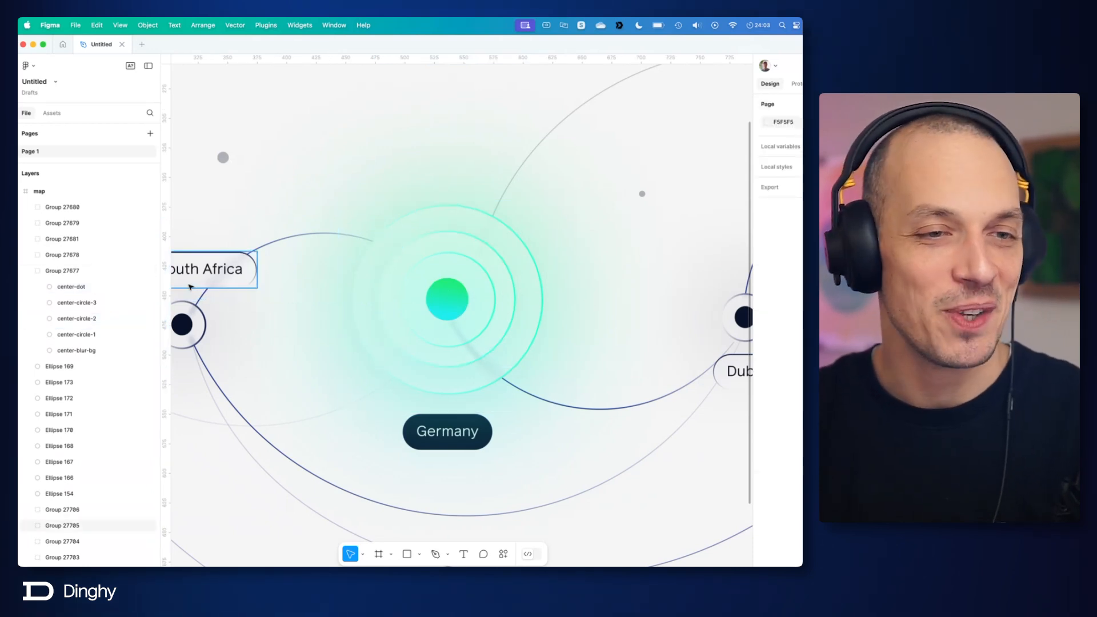
double_click(65, 275)
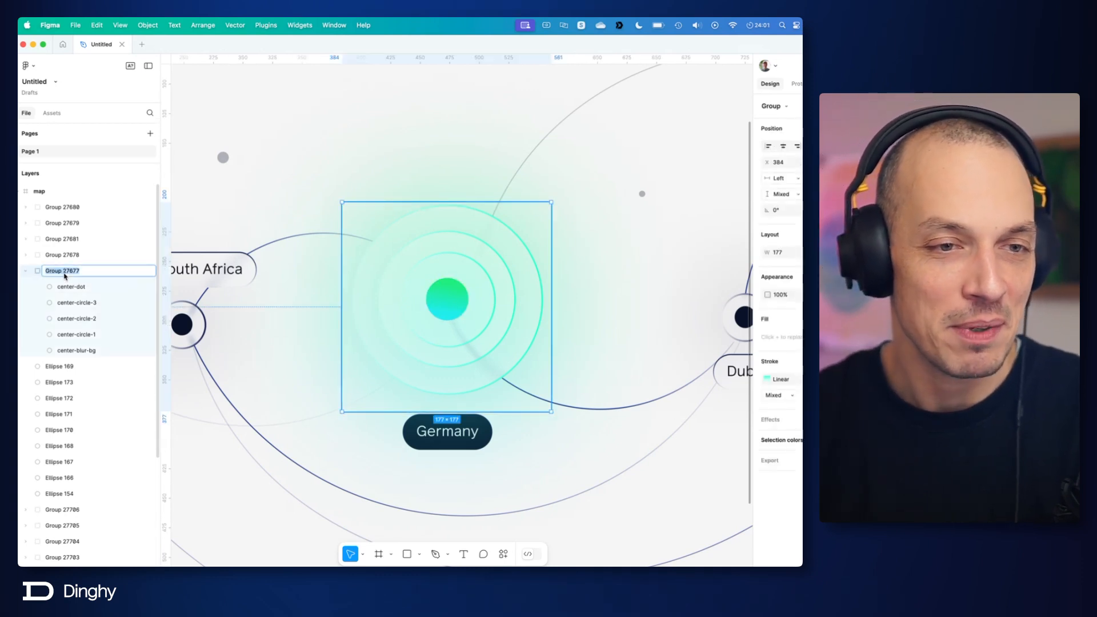
type("center-circles")
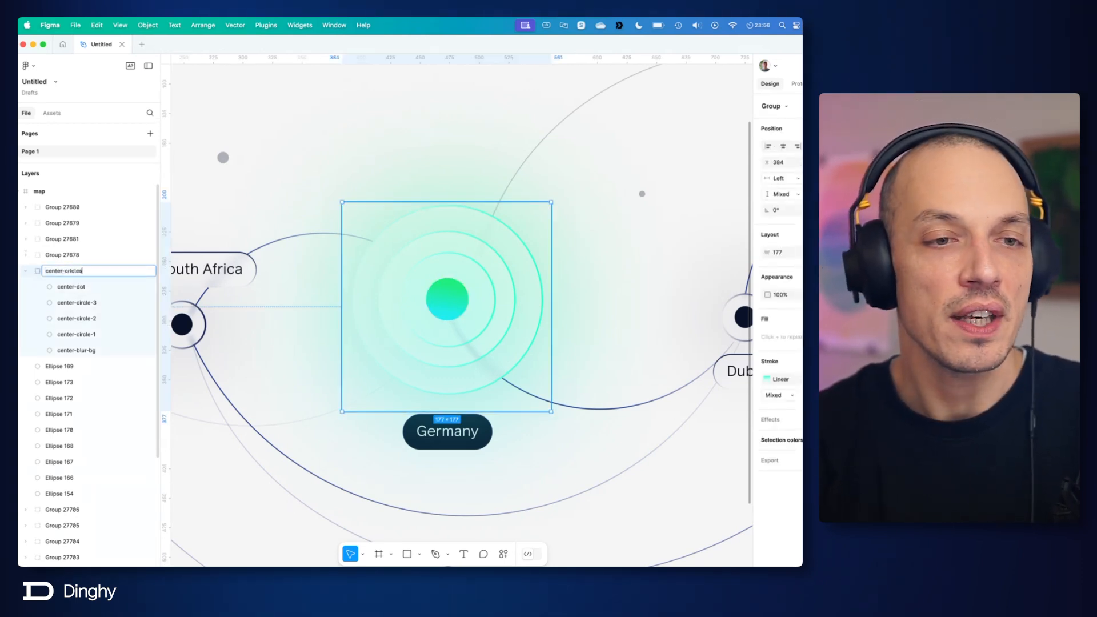
key("Return")
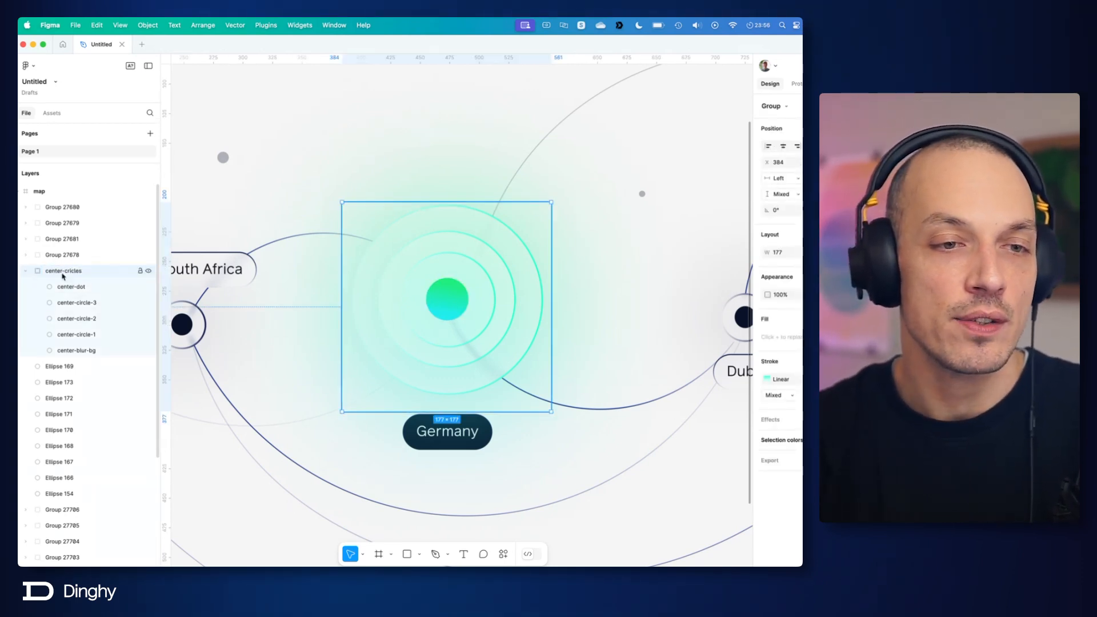
double_click(68, 273)
double_click(75, 272)
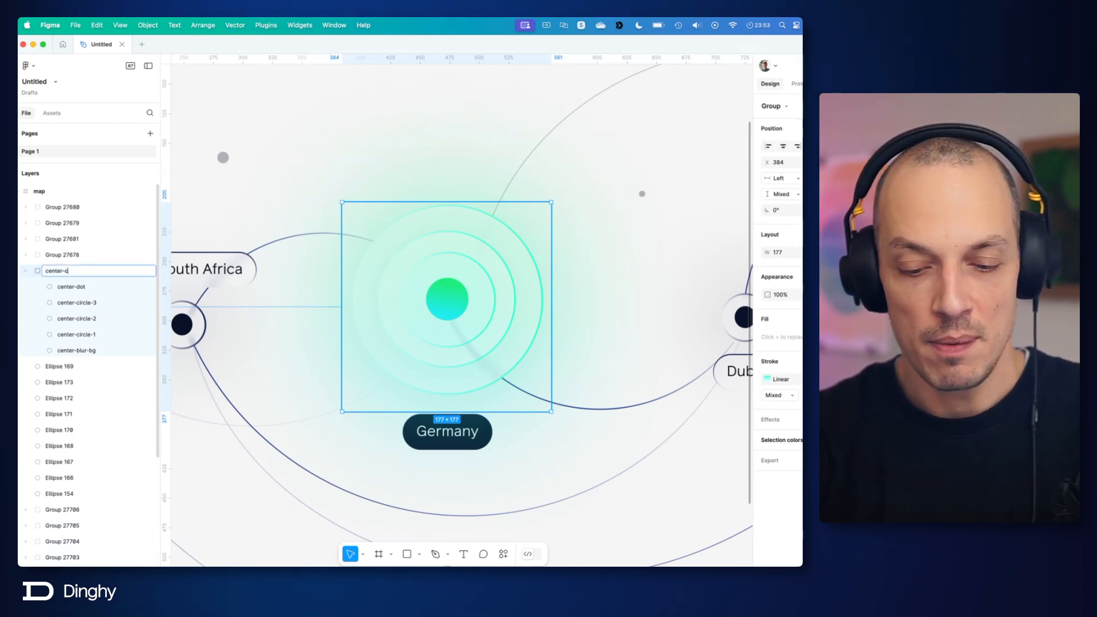
key("Return")
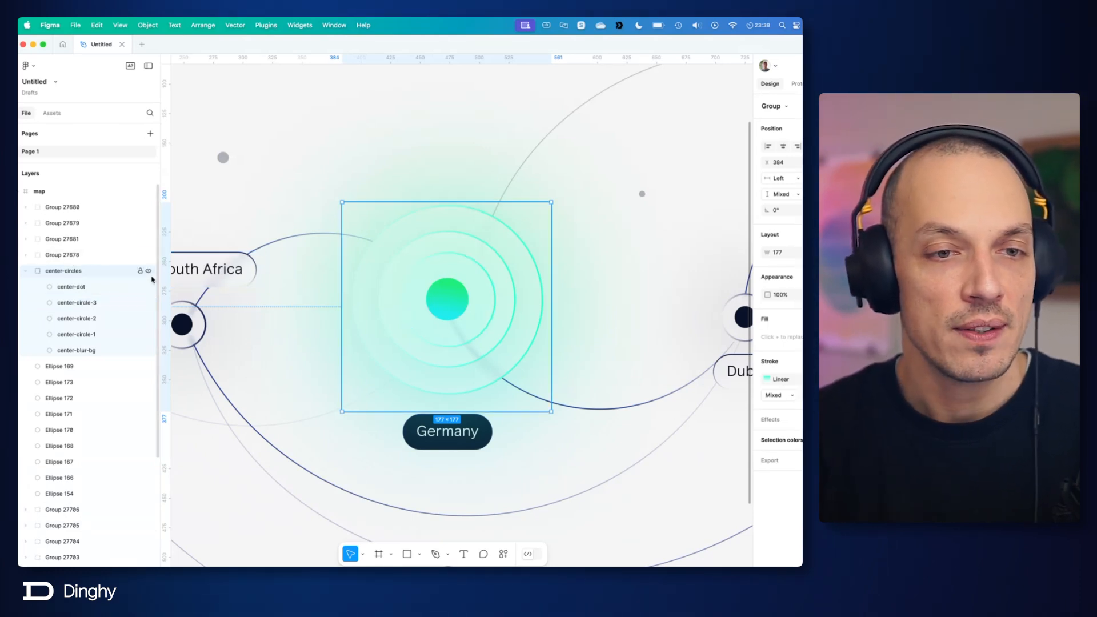
left_click(26, 270)
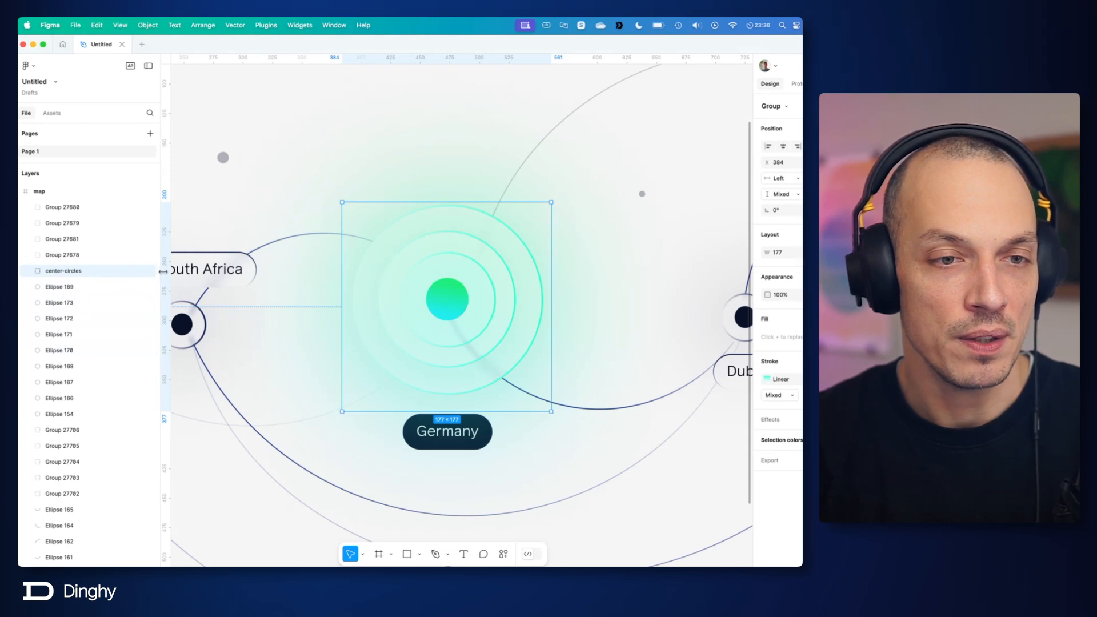
Step: Examine which country marker on the map each of Group 27680, Group 27679, Group 27681 and Group 27678 belongs to
left_click(86, 207)
key("shift+1")
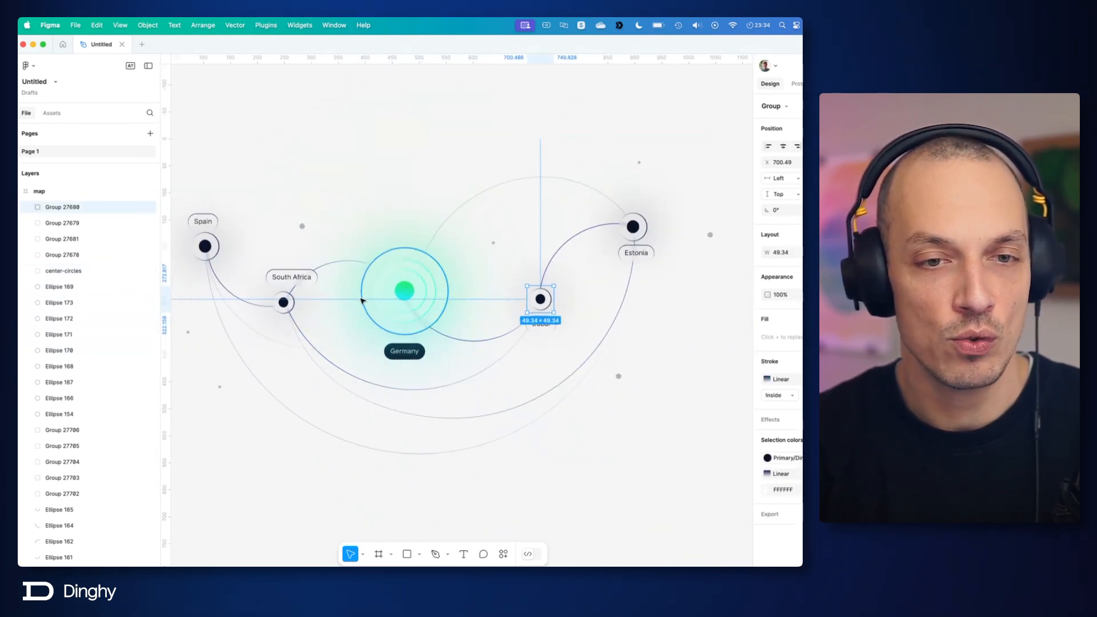
left_click(67, 222)
left_click(69, 239)
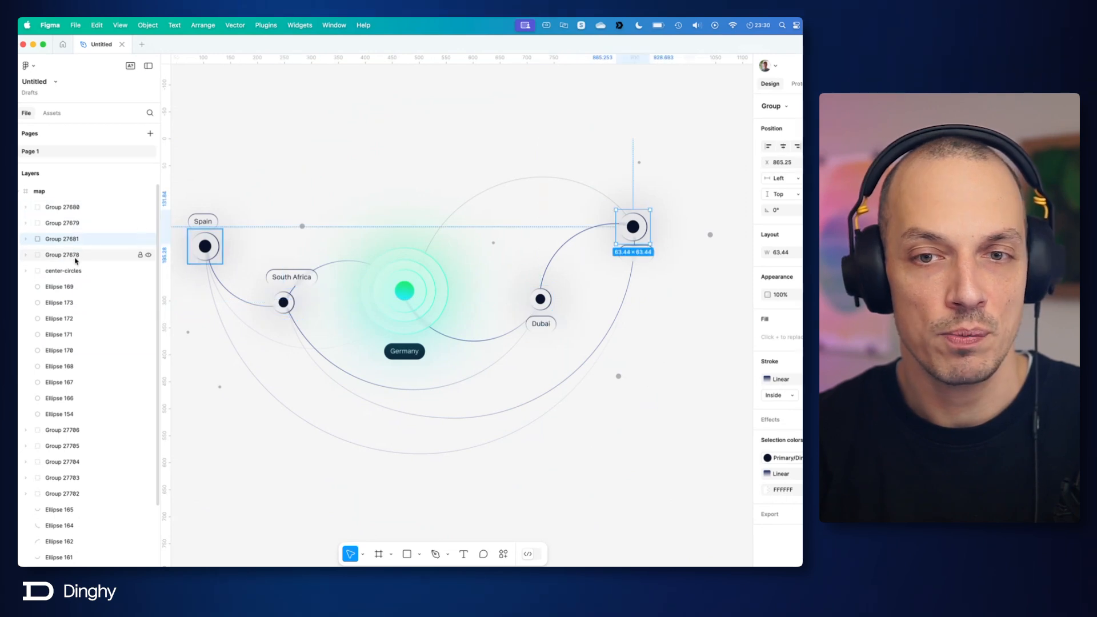
left_click(74, 255)
left_click(69, 206)
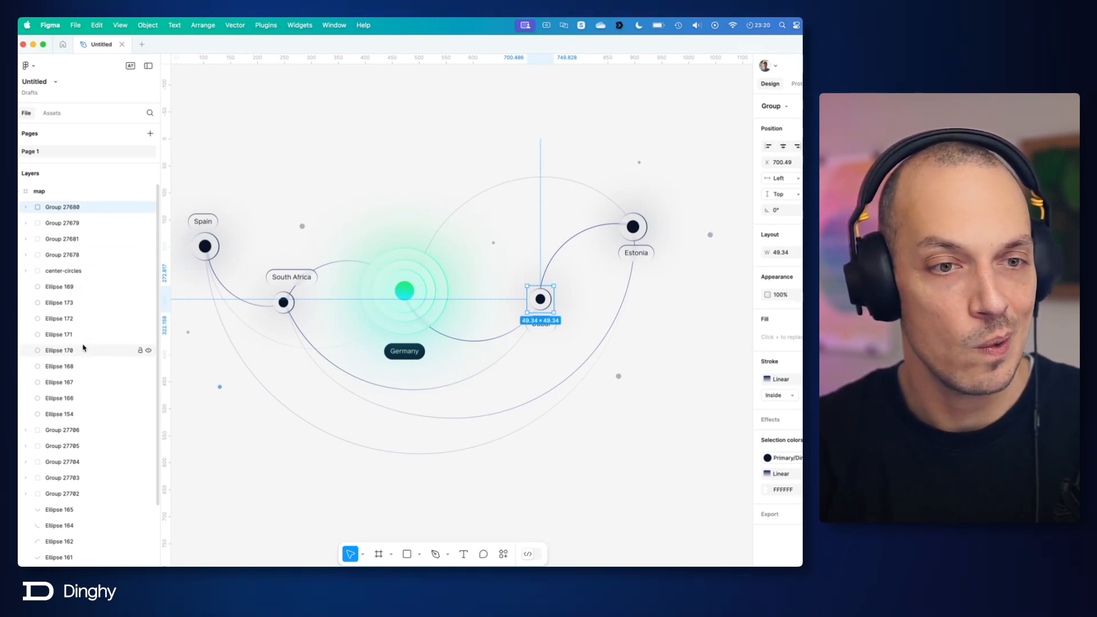
Step: Group the small scattered dots, Ellipse 169 through Ellipse 154, and name the group decoration-dots
left_click(66, 286)
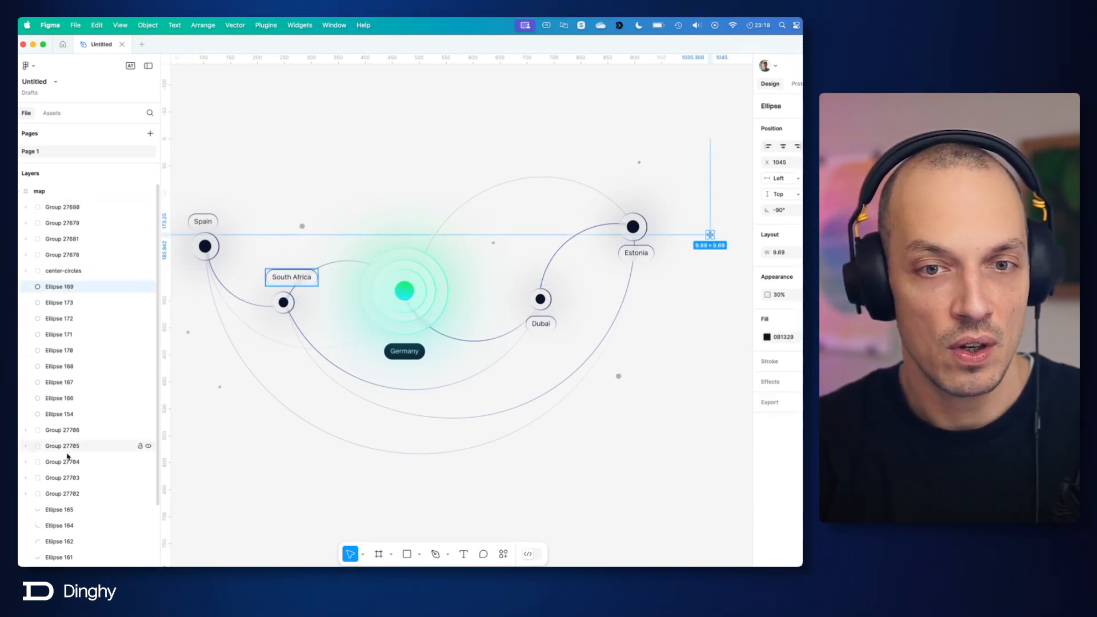
left_click(69, 414)
left_click(57, 287, "shift")
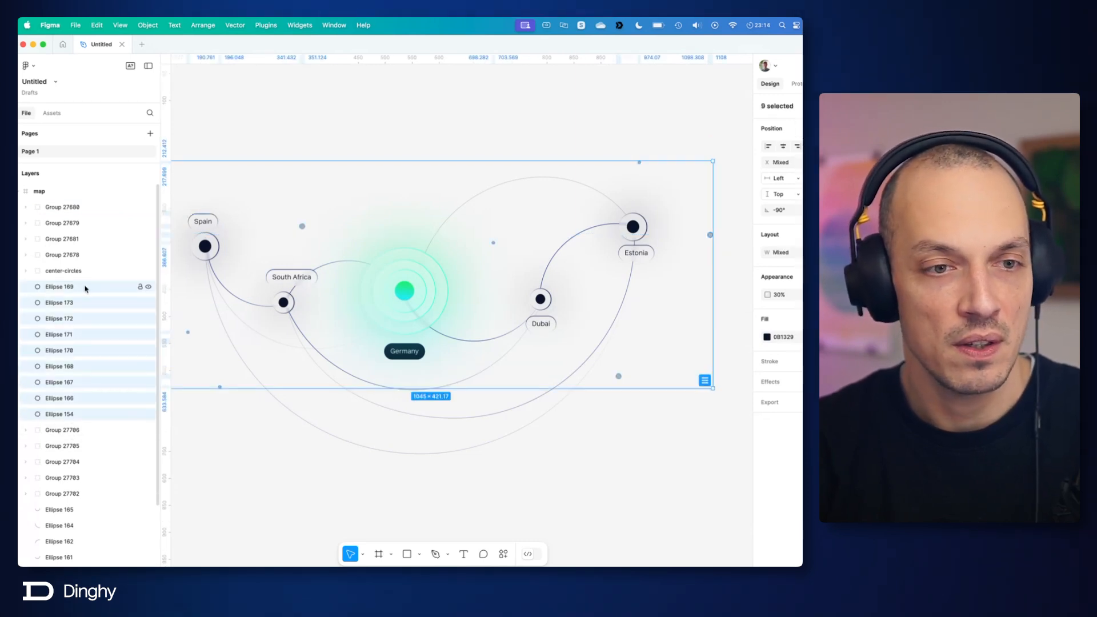
key("super+g")
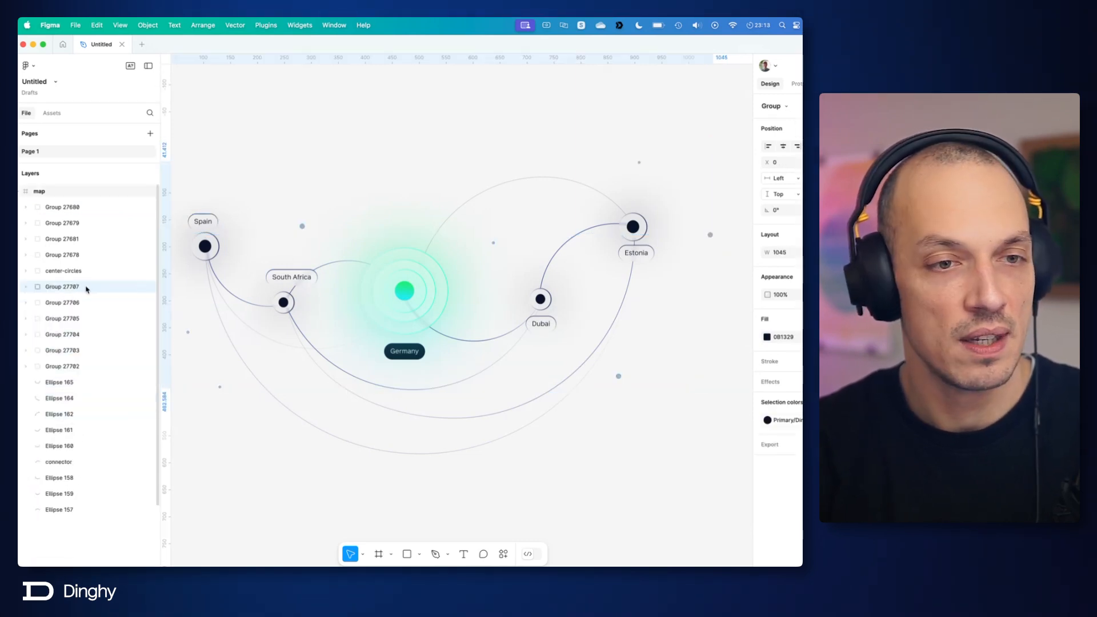
double_click(54, 287)
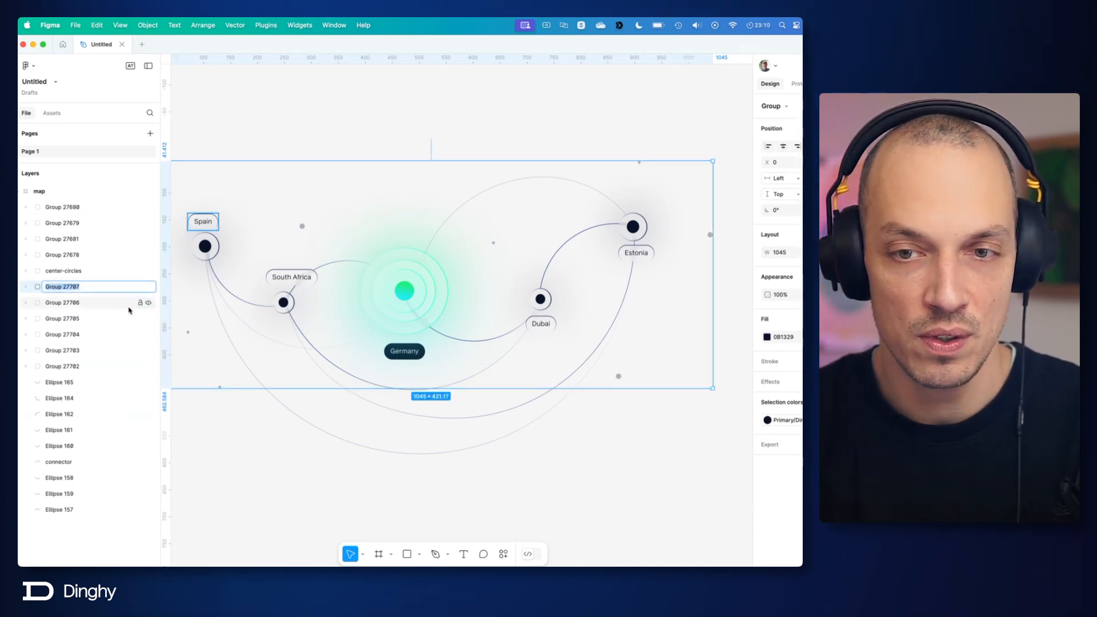
type("decoration")
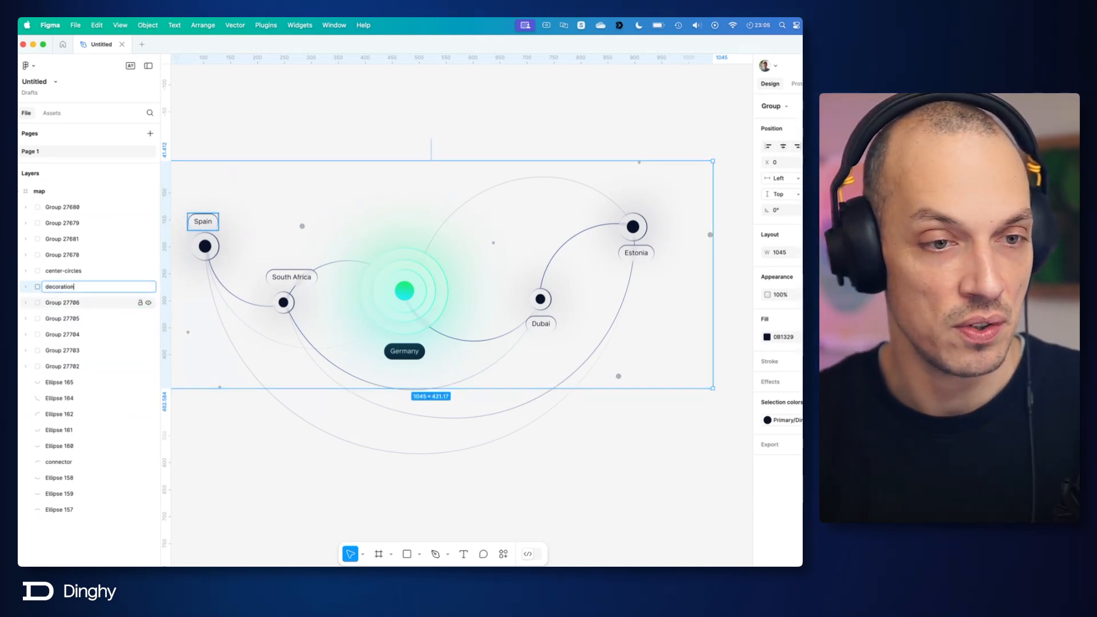
type("-diots")
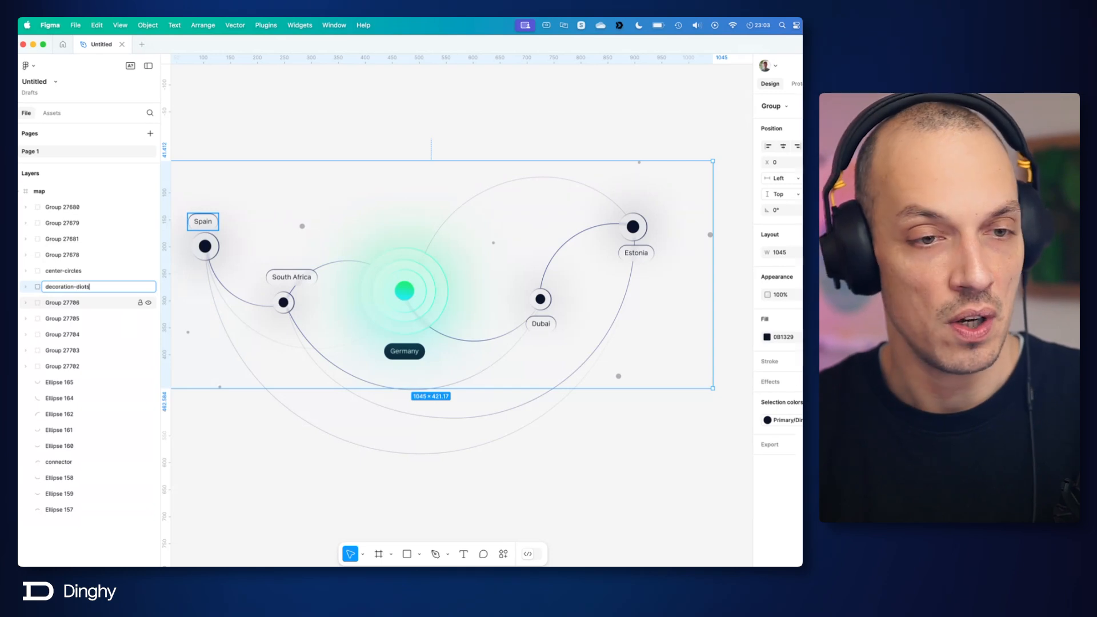
key("Return")
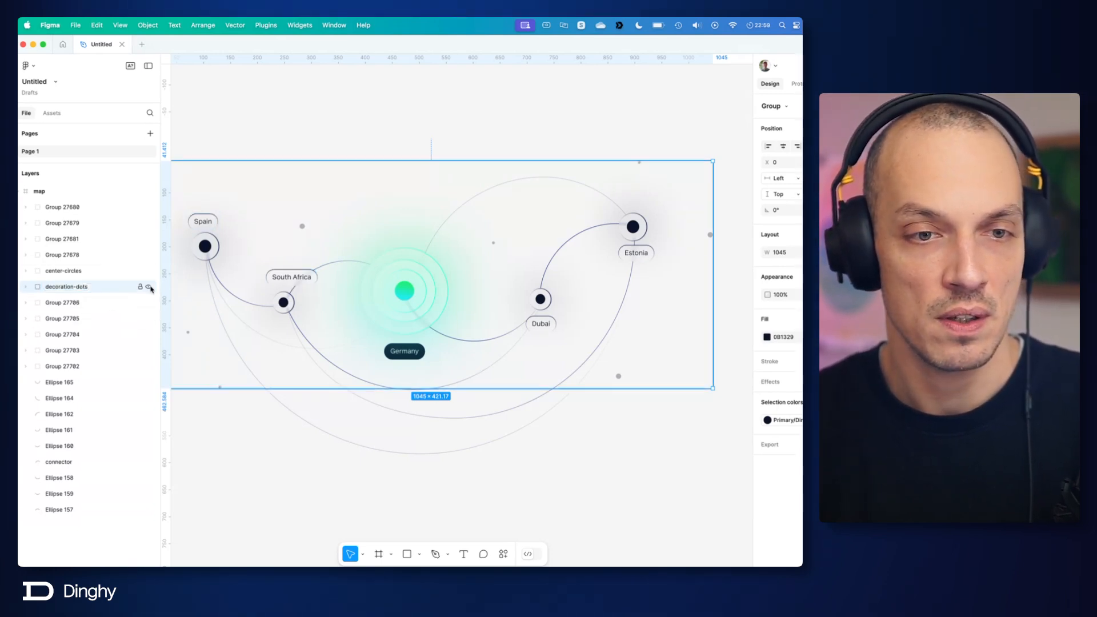
Step: Hide the decoration-dots group and move it to the top of the map frame's layers
left_click(150, 288)
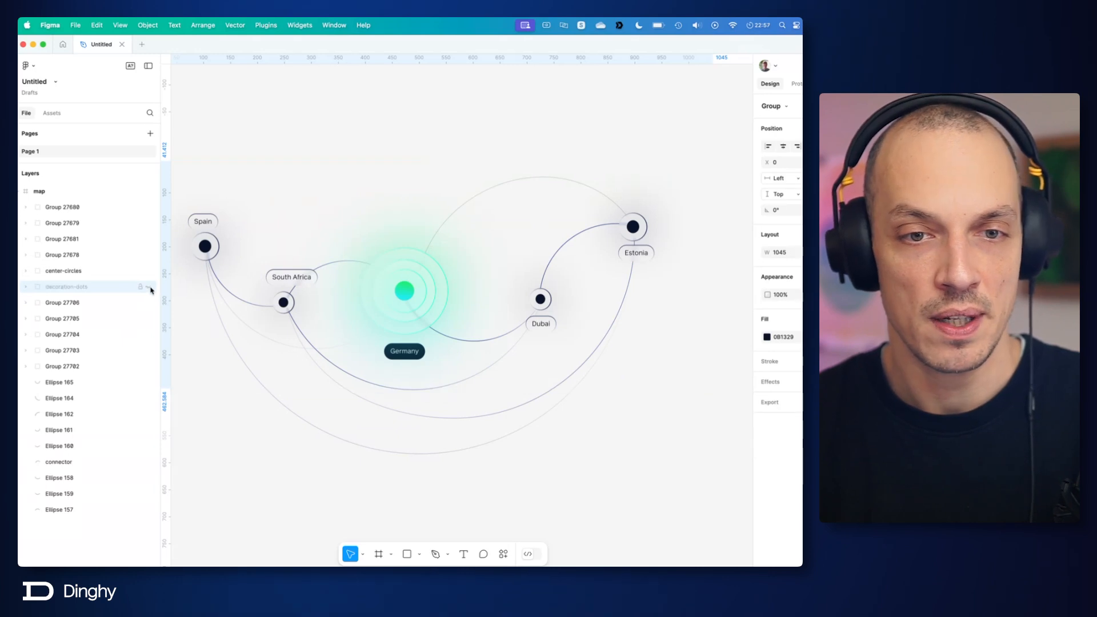
scroll(416, 303, "left", 3)
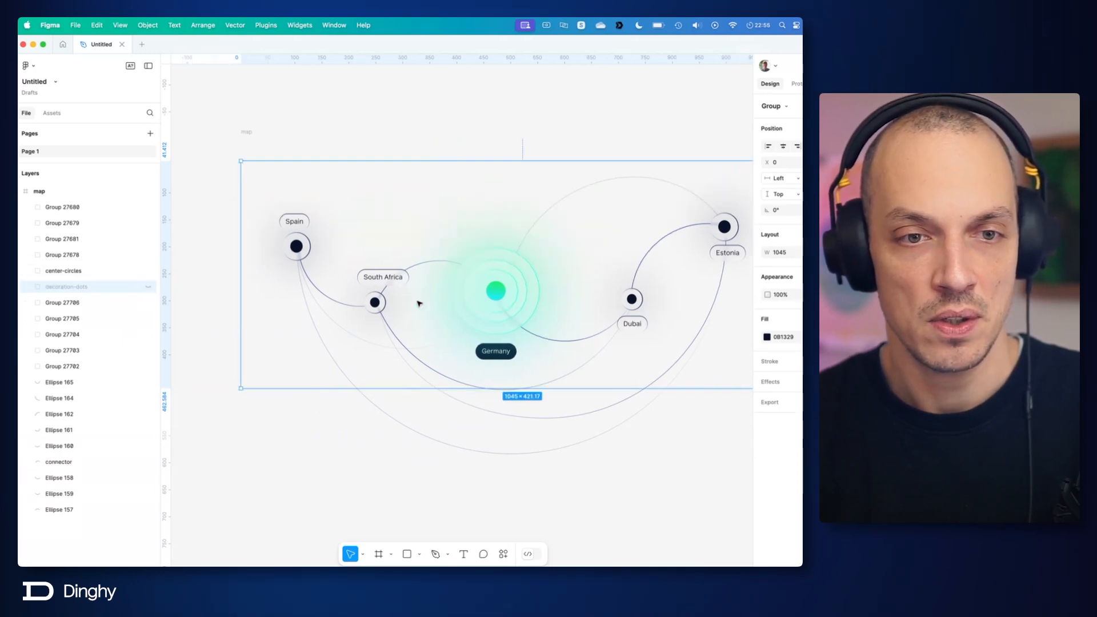
scroll(418, 303, "right", 4)
scroll(417, 302, "left", 5)
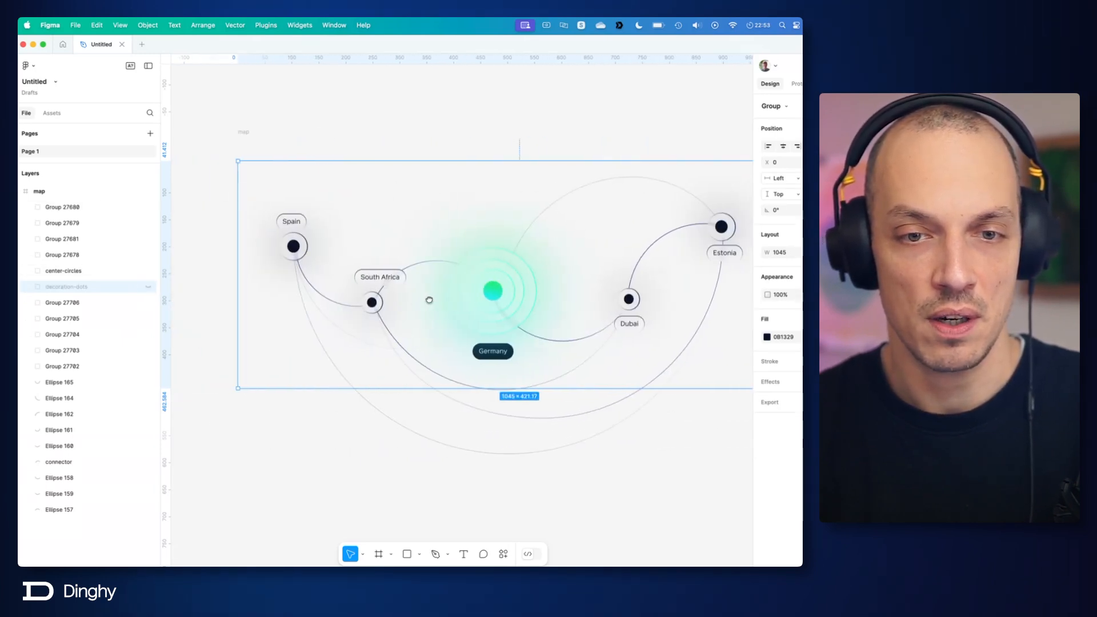
left_click_drag(429, 302, 379, 311)
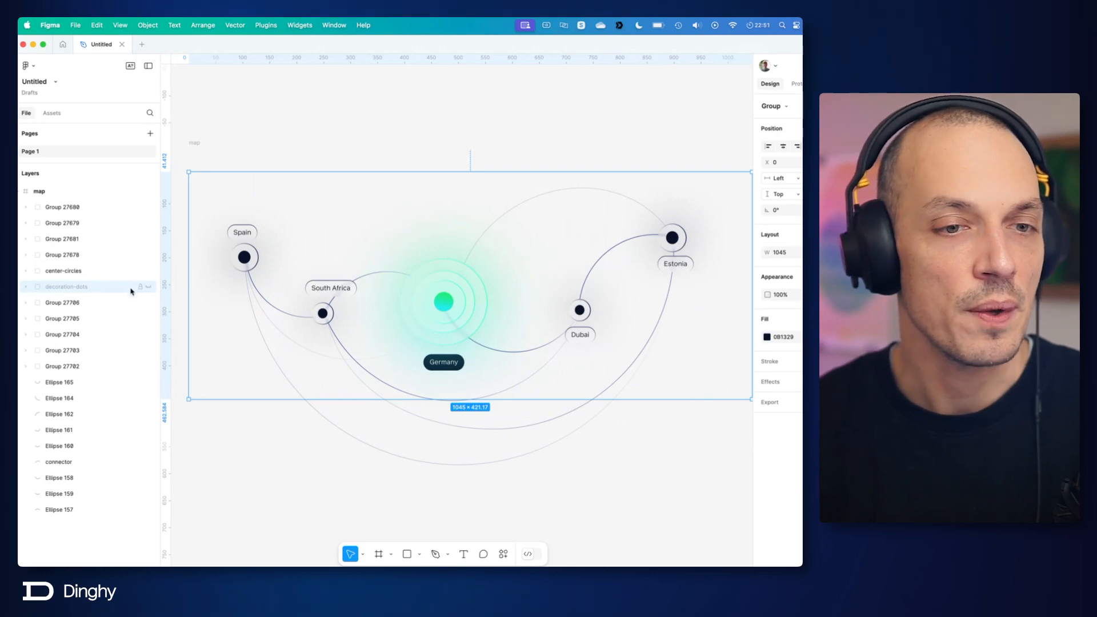
left_click_drag(52, 291, 68, 206)
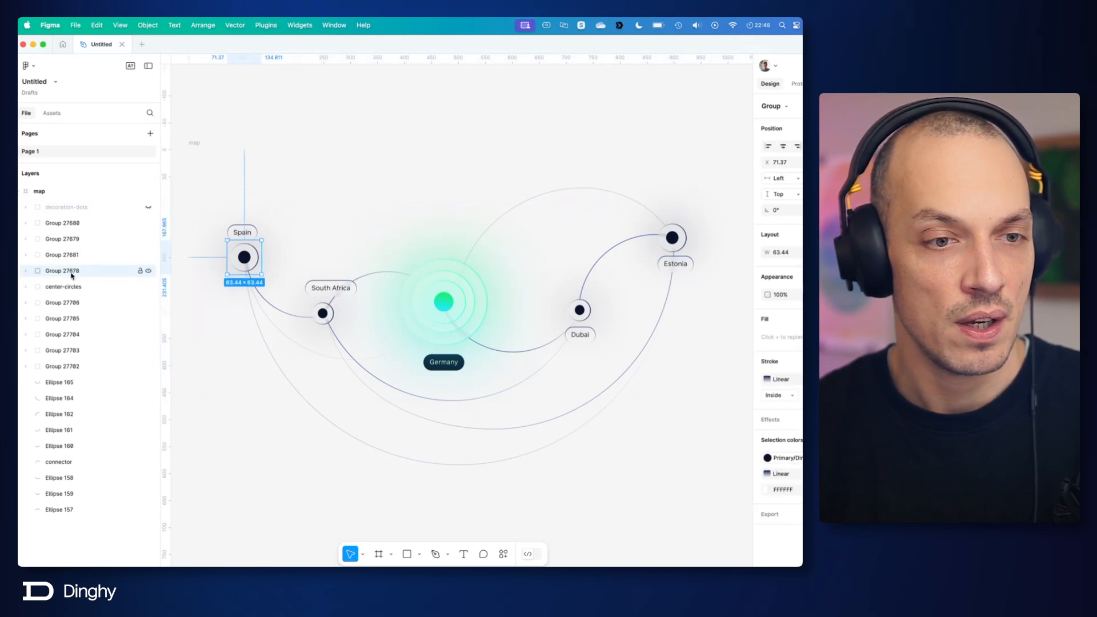
Step: Rename the Spain label, Group 27706, as spain and the South Africa label, Group 27705, as south-africa
left_click(72, 304)
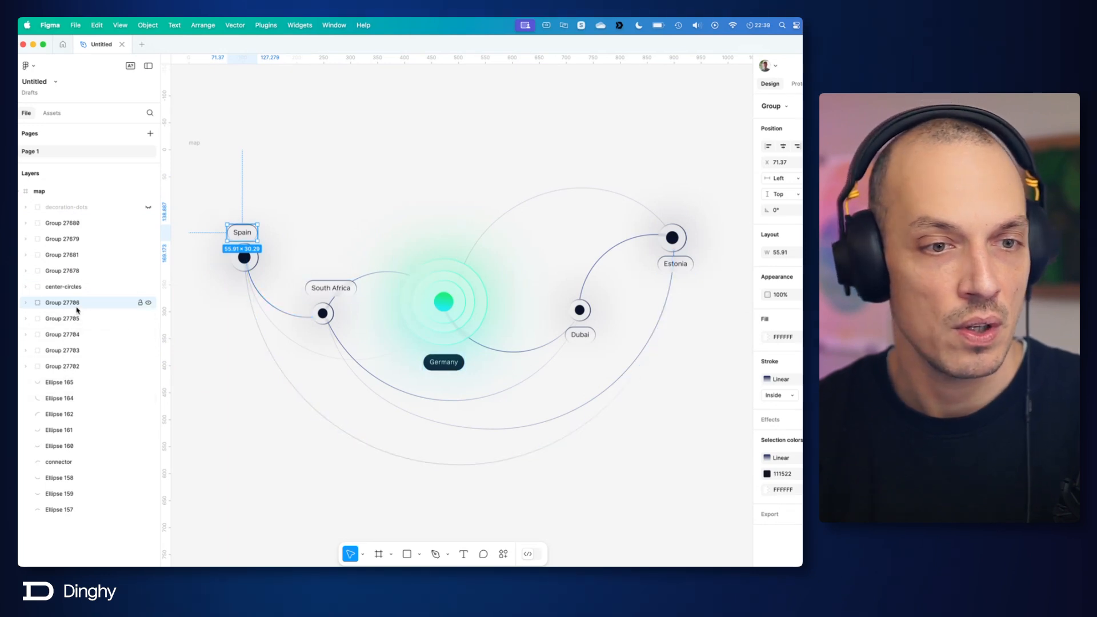
double_click(62, 303)
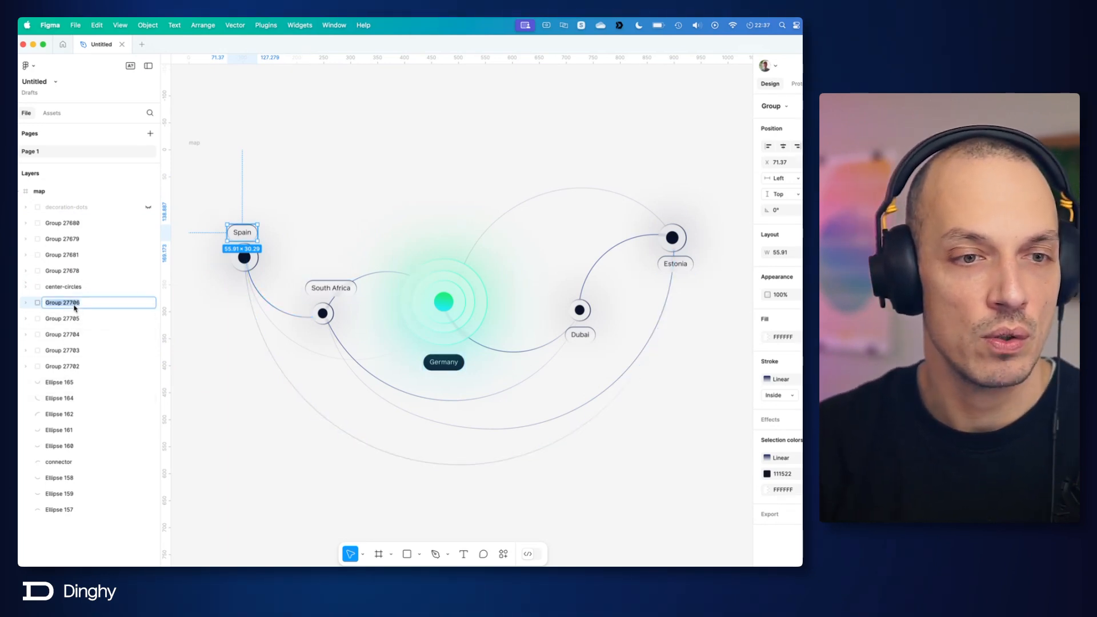
type("spaio")
key("BackSpace")
type("n")
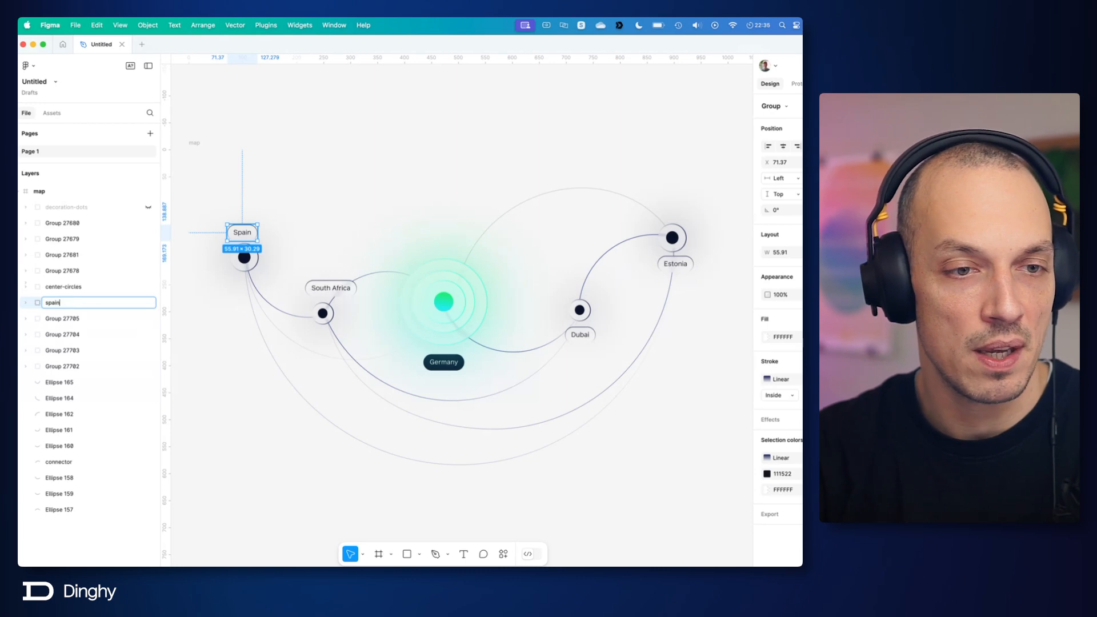
key("Tab")
type("south")
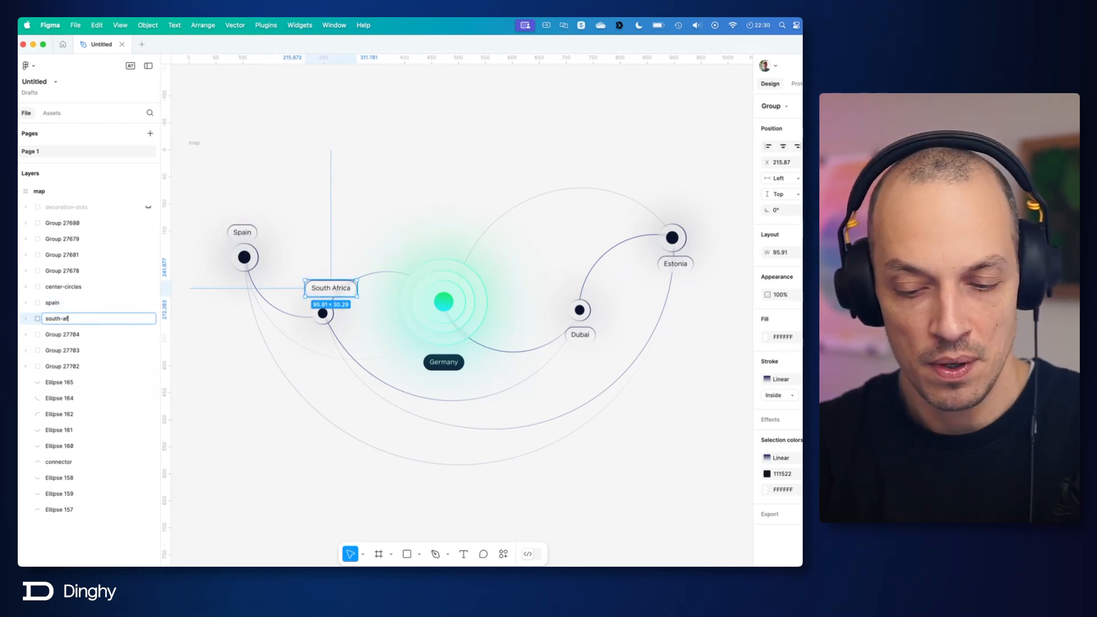
type("-africa")
Step: Rename the remaining country label groups 27704, 27703 and 27702 as germany, estonia and dubai
key("Tab")
type("germany")
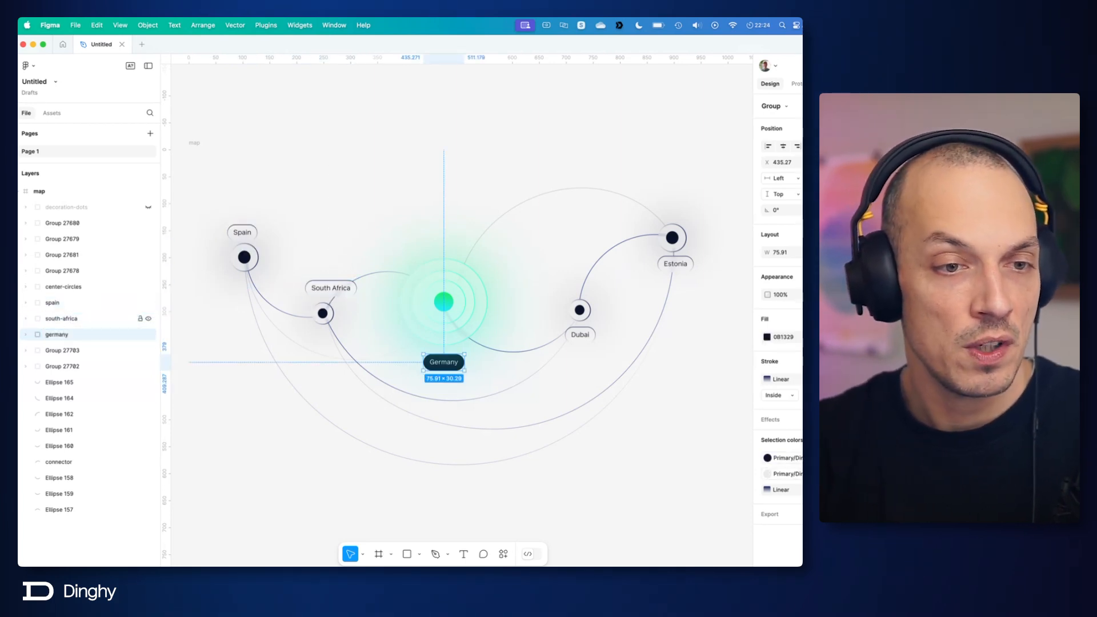
key("Tab")
type("estonia")
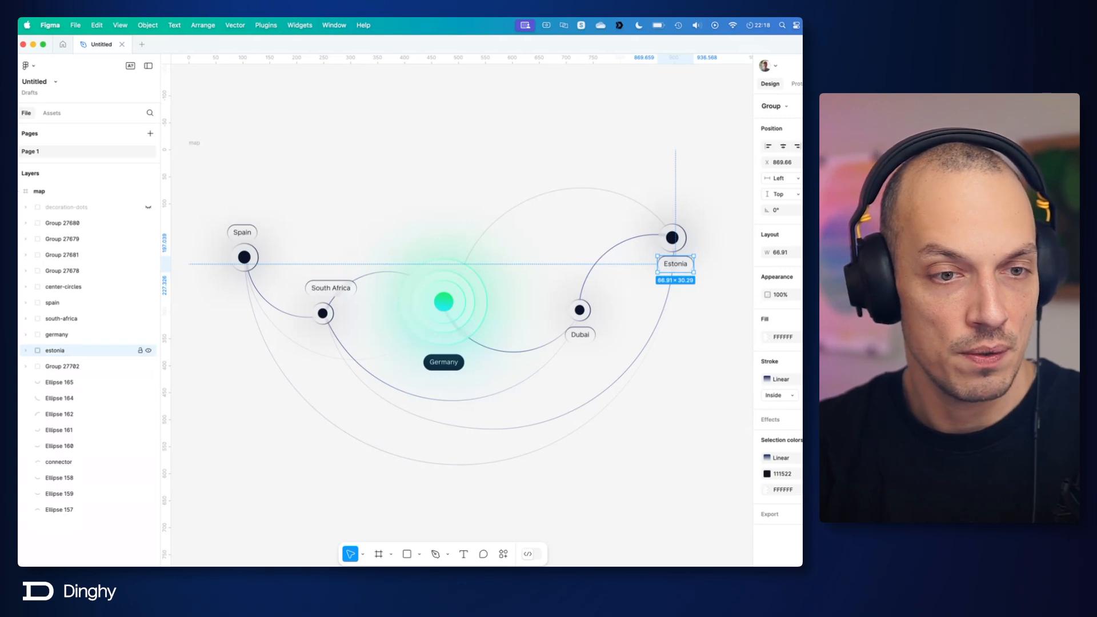
key("Tab")
type("dubai")
Step: Move center-circles directly below decoration-dots and rename the Dubai marker, Group 27680, as dubai-dot
left_click_drag(63, 286, 90, 221)
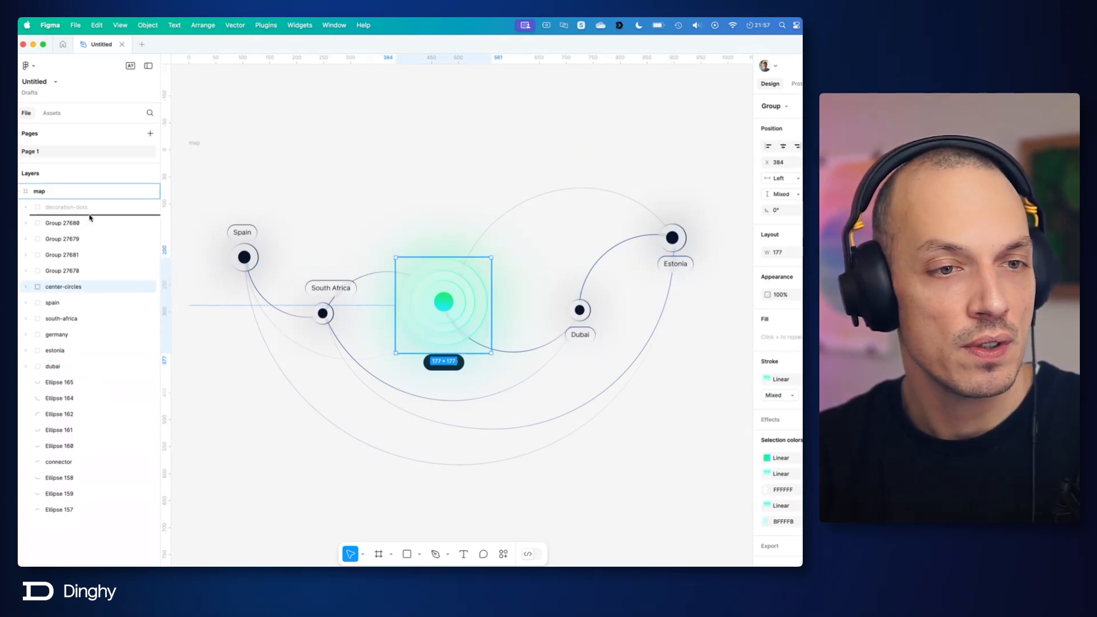
left_click(72, 240)
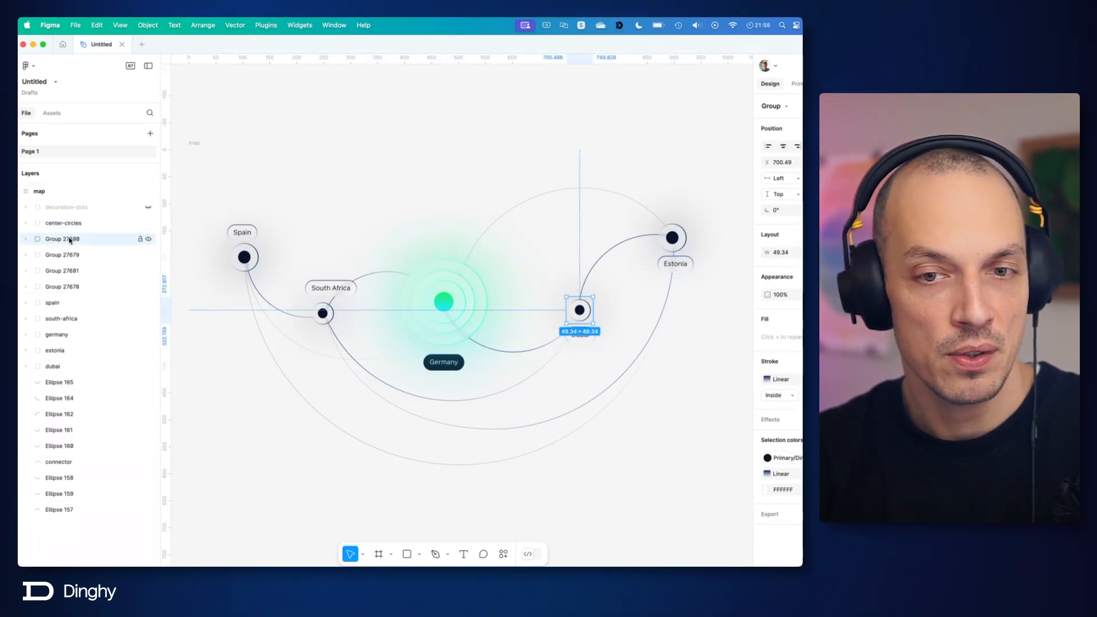
double_click(71, 239)
type("dubai")
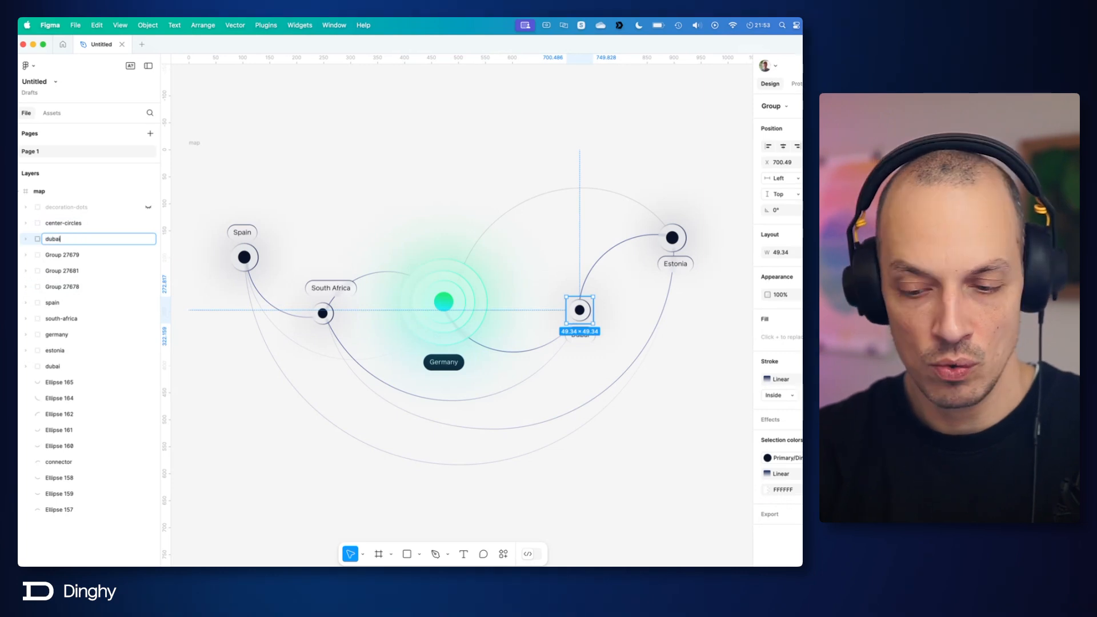
type("-dot")
key("Return")
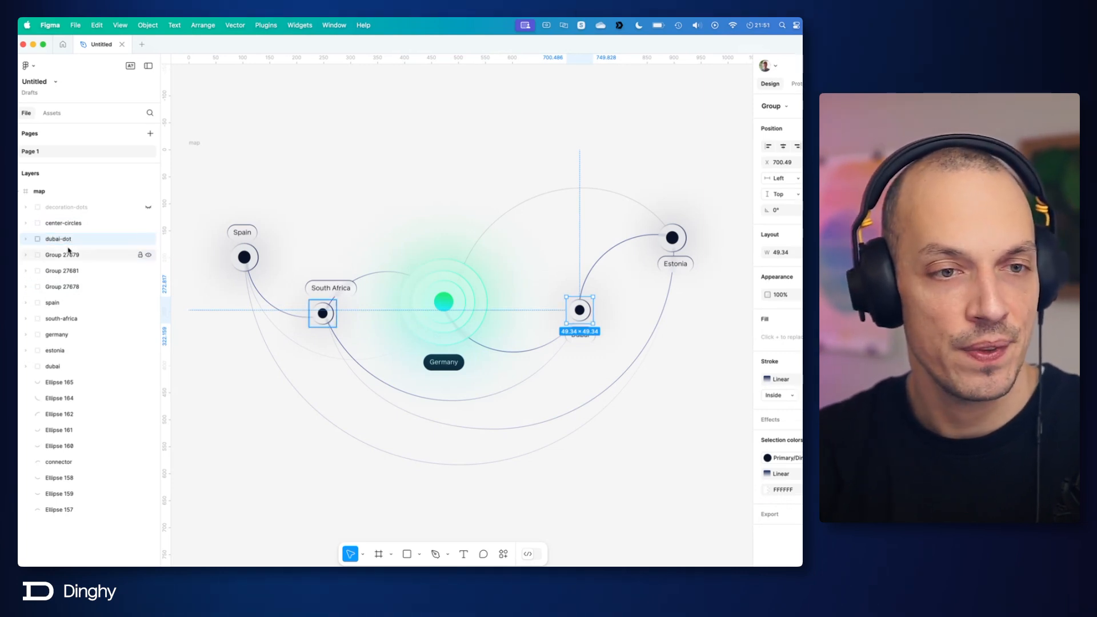
Step: Rename the South Africa marker, Group 27679, as south-africa-dot
left_click(67, 253)
double_click(67, 253)
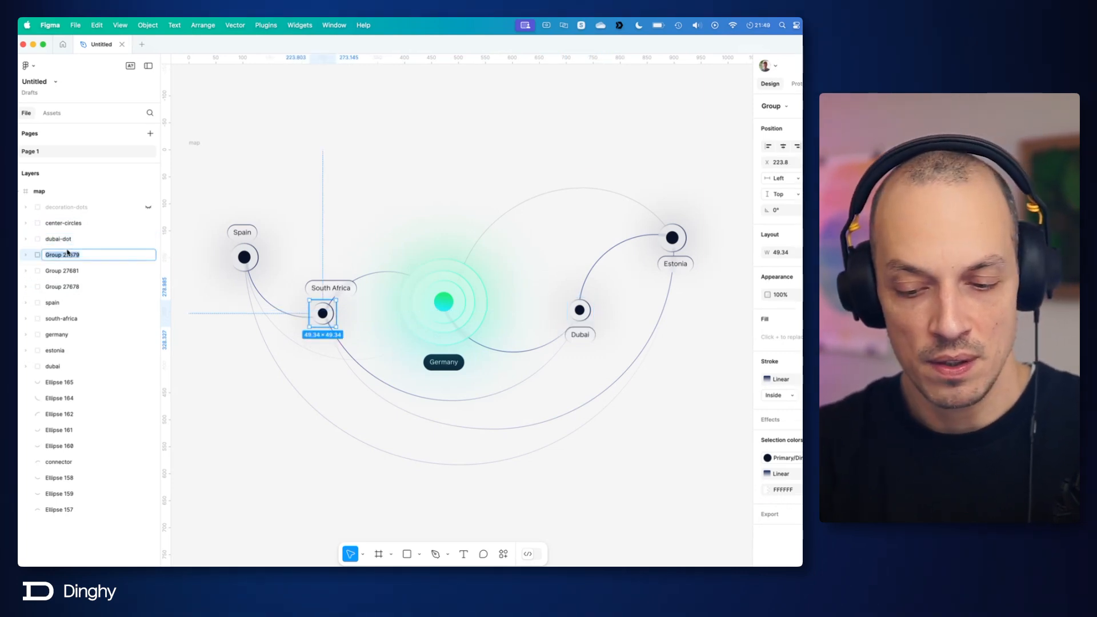
type("south-afri")
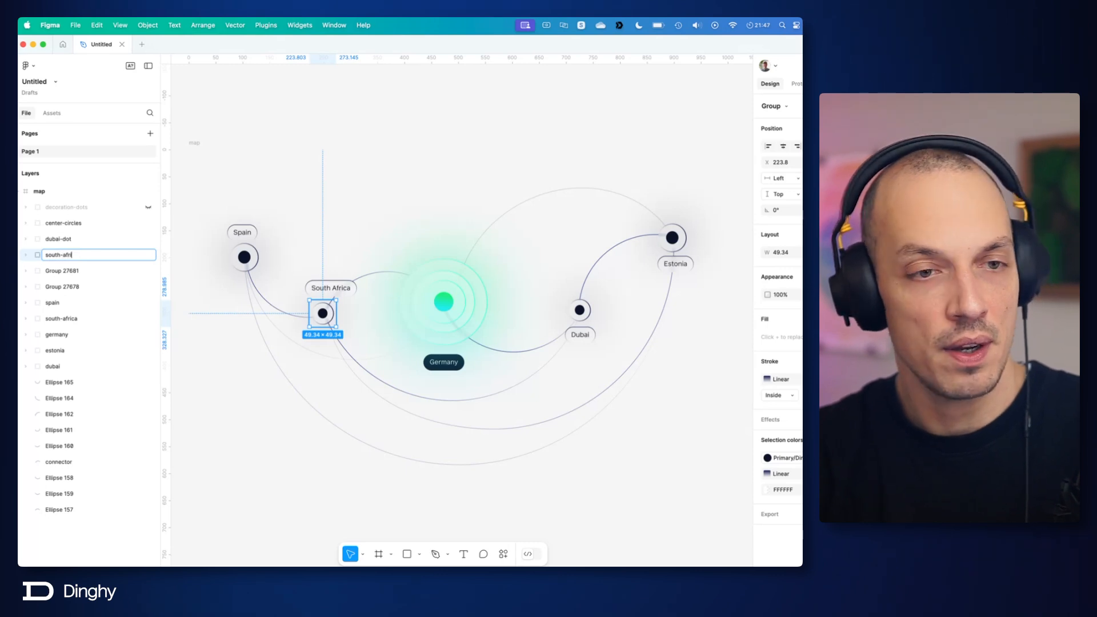
type("ca-dot")
key("Return")
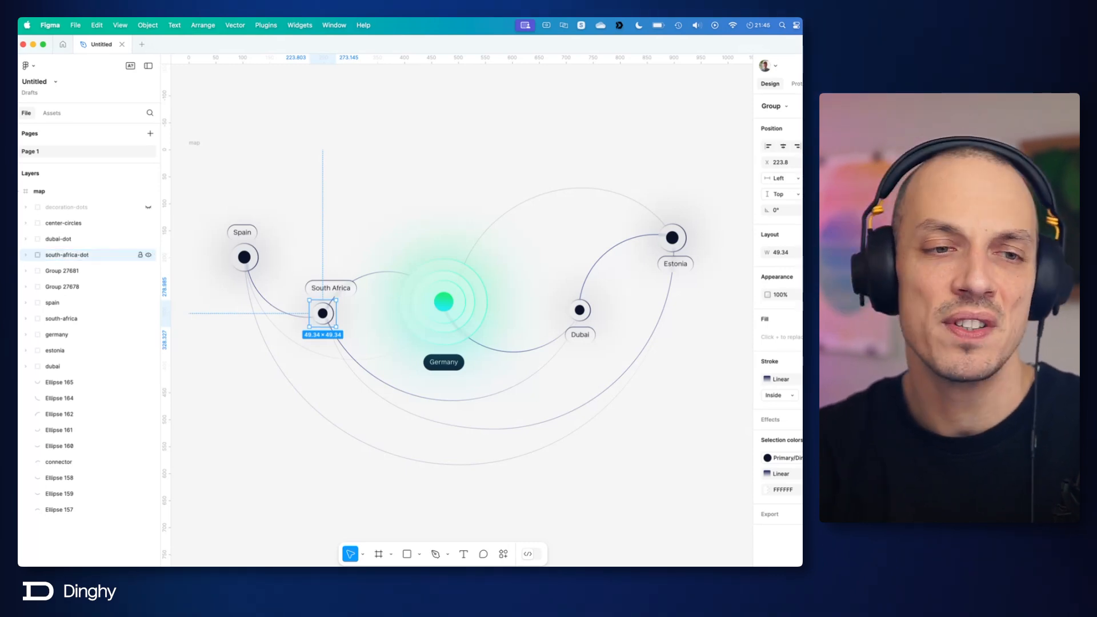
Step: Rename the Estonia marker, Group 27681, as estonia-dot
left_click(65, 269)
double_click(66, 270)
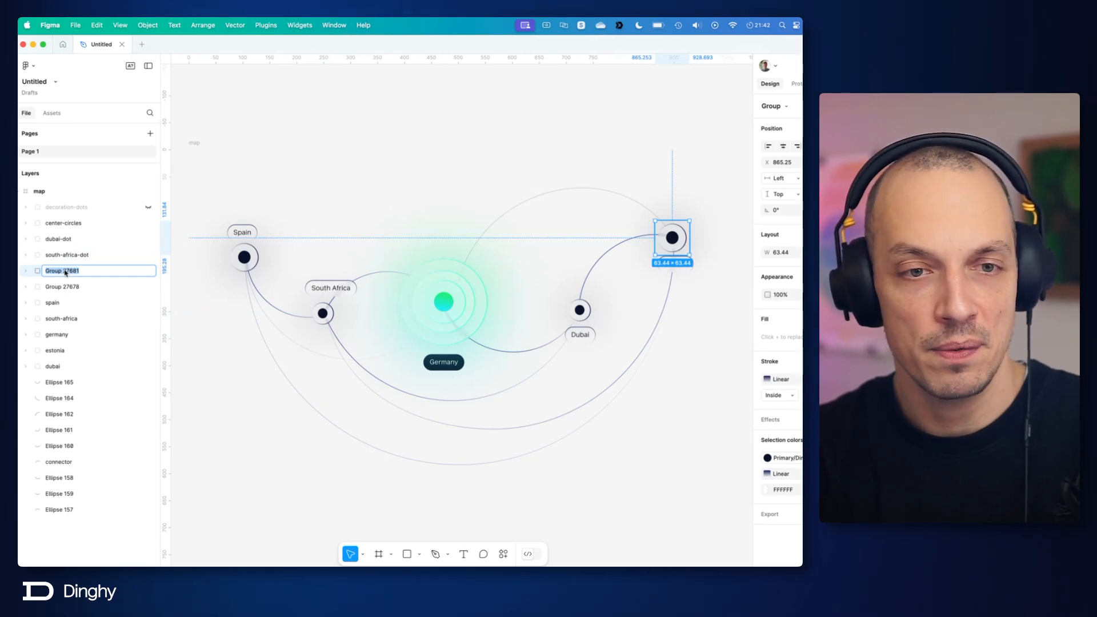
type("estonia-")
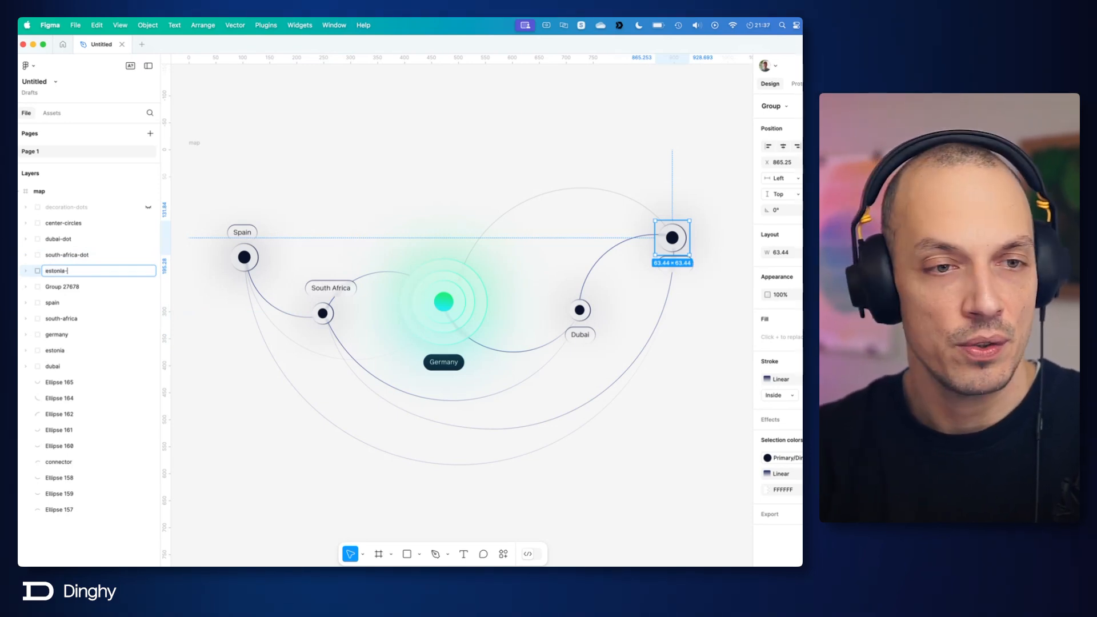
type("do")
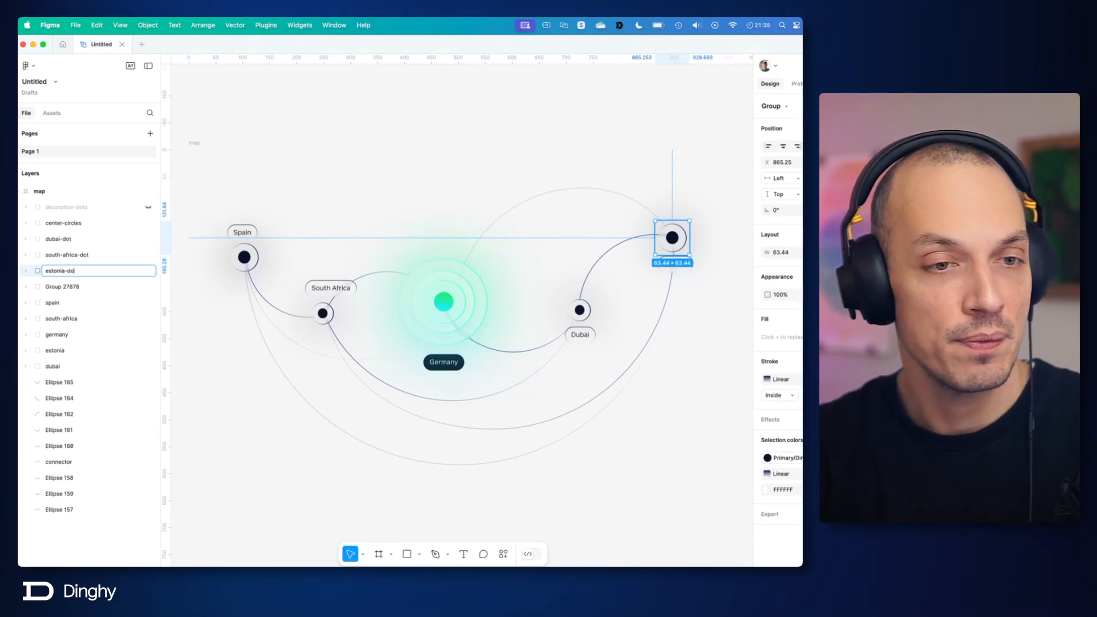
type("t")
key("Return")
Step: Rename the Spain marker, Group 27678, as spain-dot
left_click(66, 287)
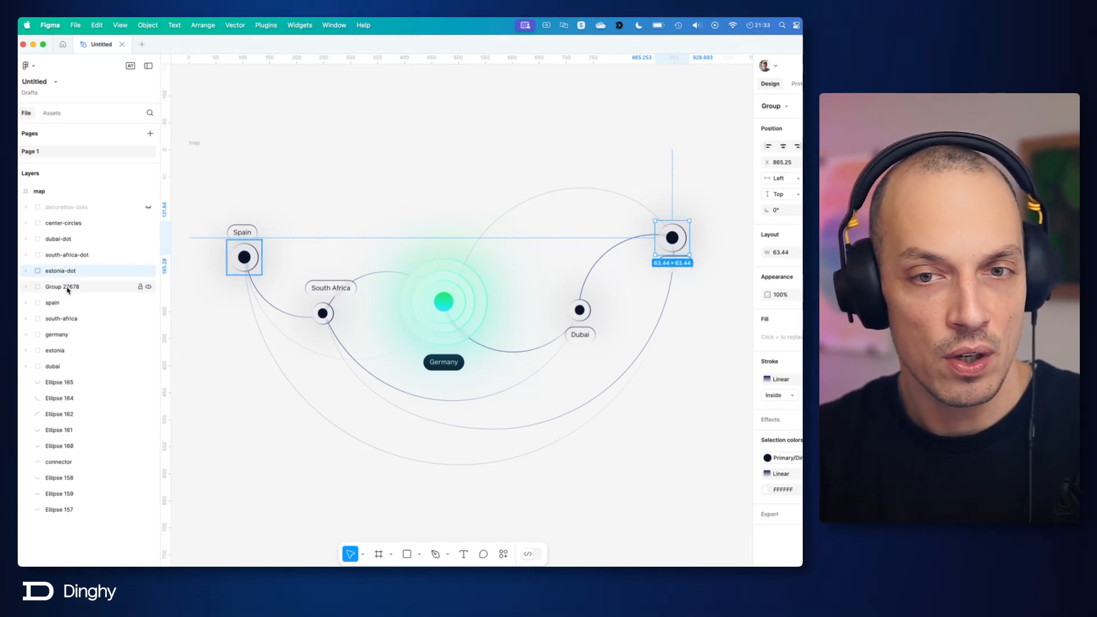
double_click(68, 288)
type("spain")
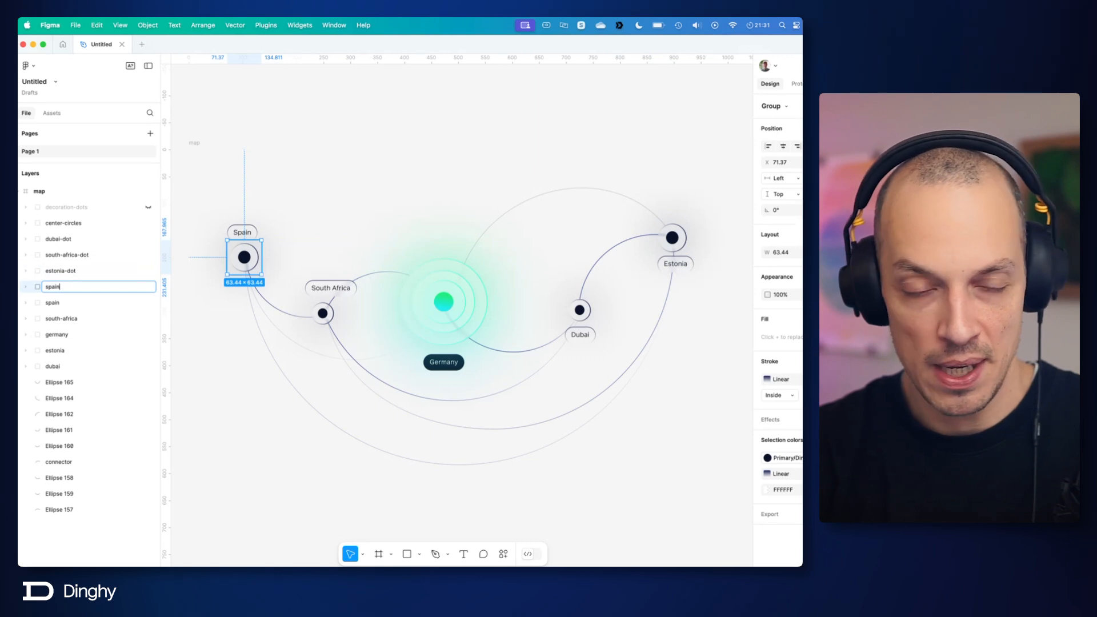
type("-dot")
key("Return")
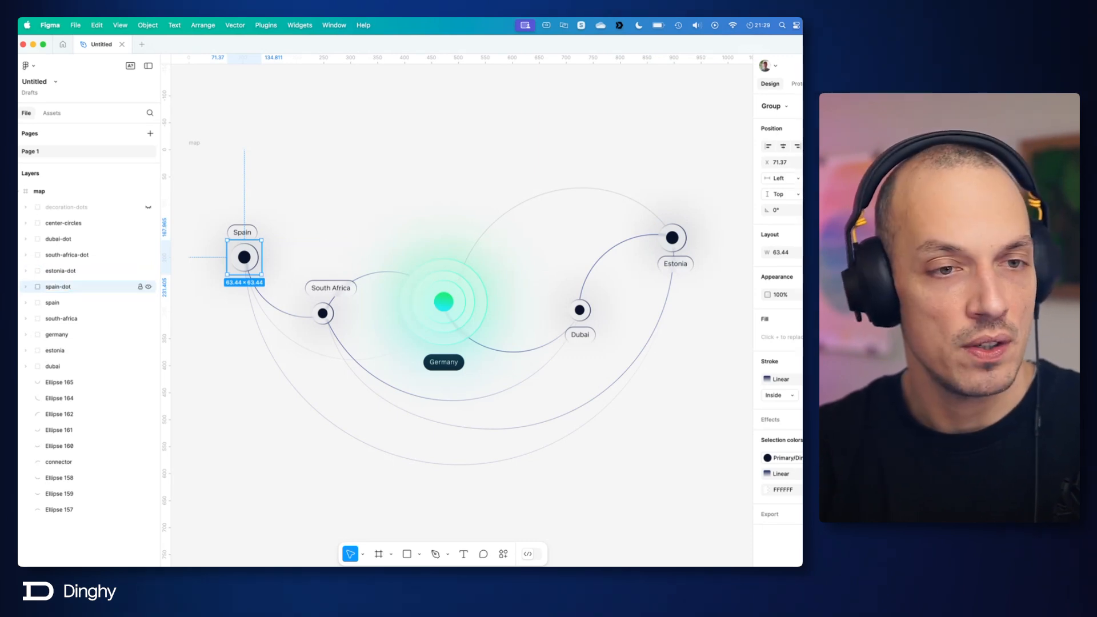
Step: Group the nine connecting line layers, from Ellipse 165 to Ellipse 157, and name the group connection-lines
left_click(69, 366)
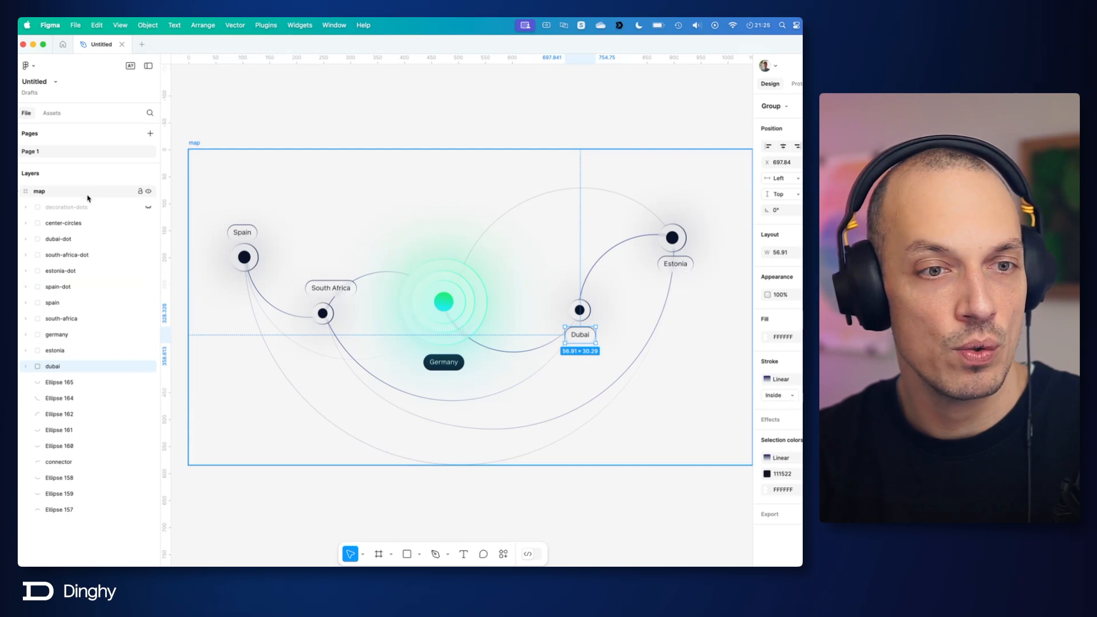
left_click(84, 381)
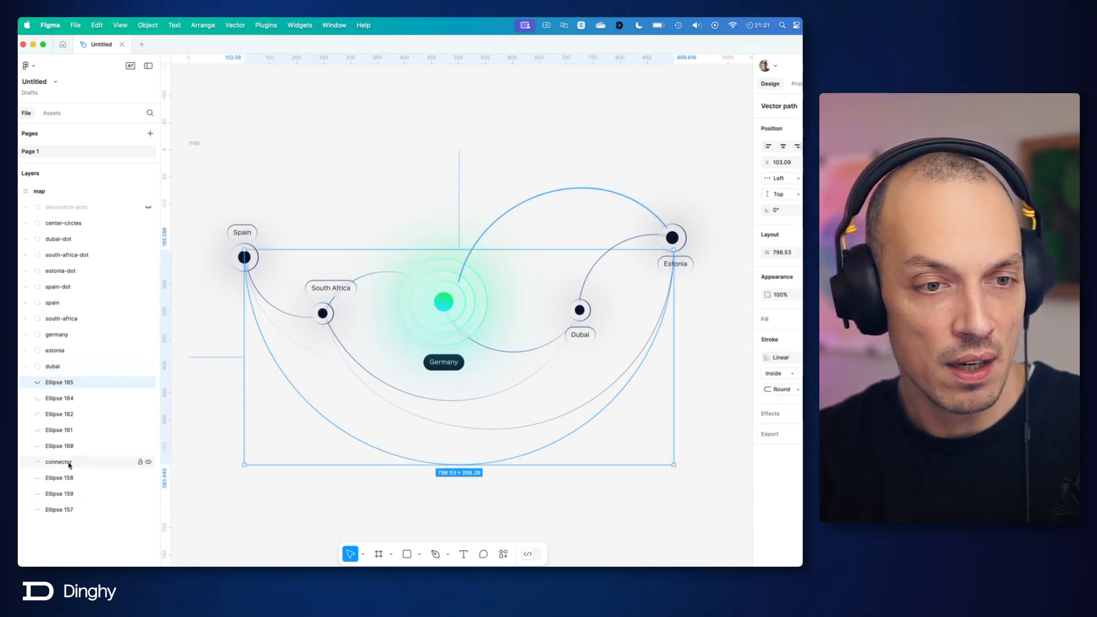
left_click(60, 509, "shift")
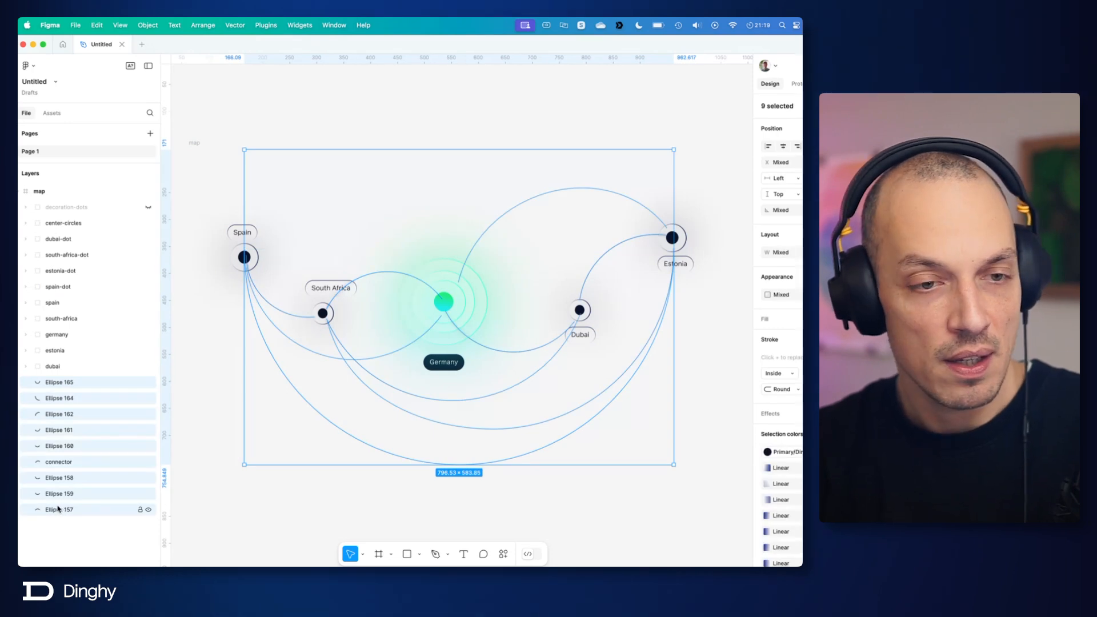
key("super+g")
double_click(51, 382)
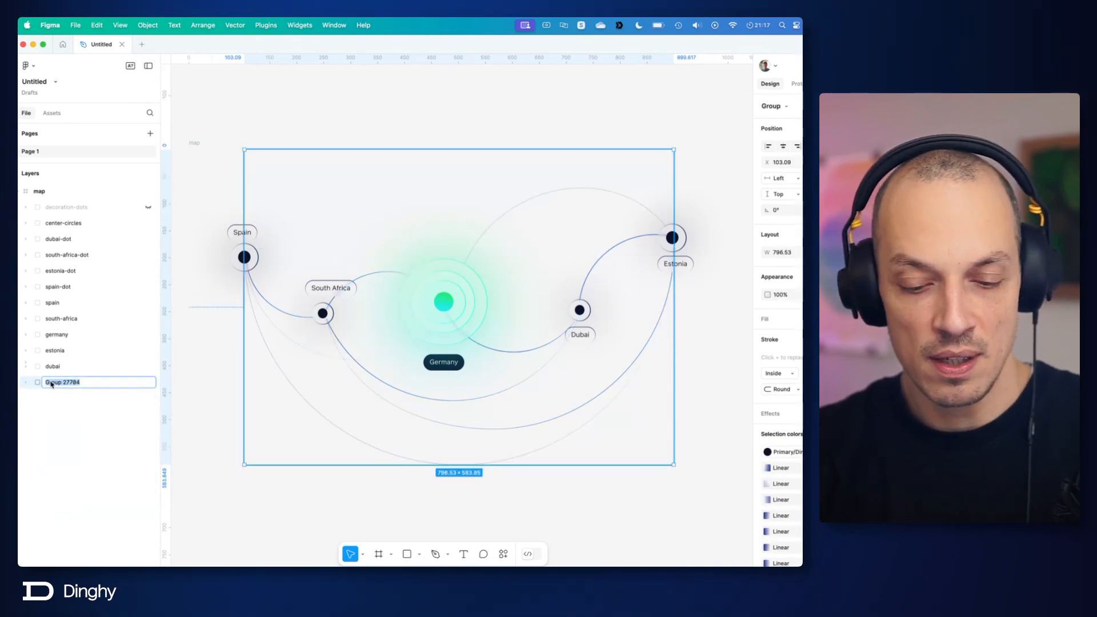
type("connection")
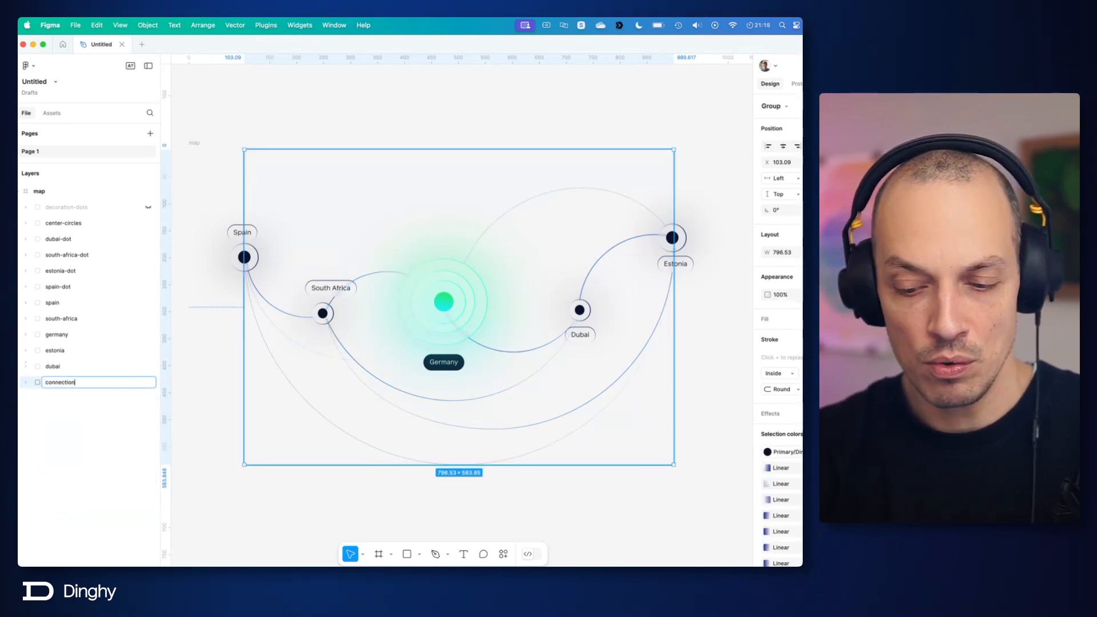
type("-")
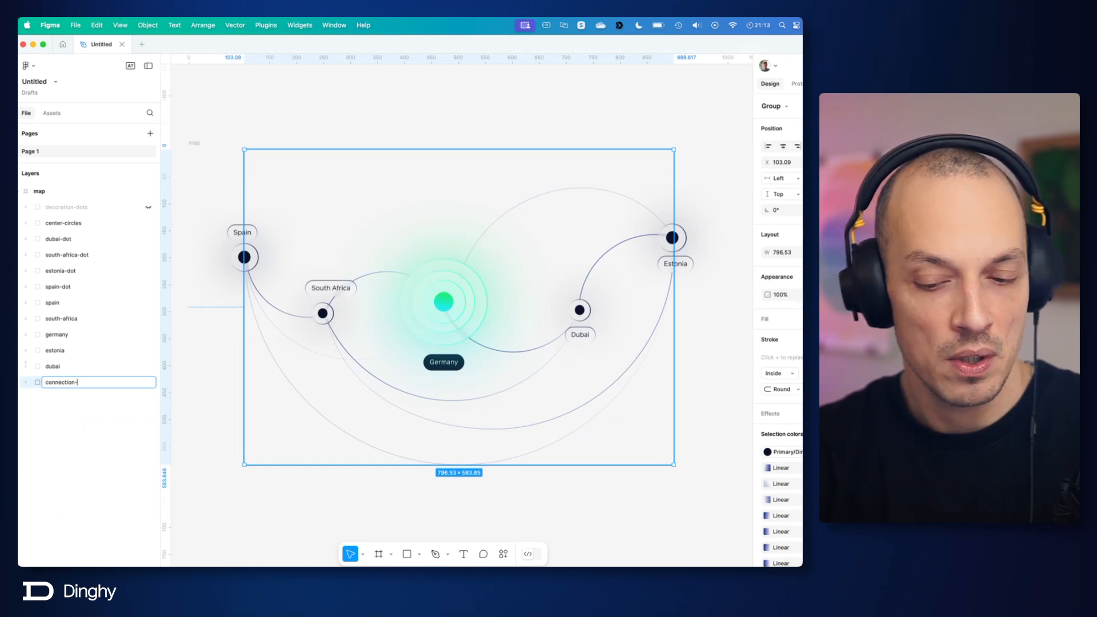
type("groulines")
key("Return")
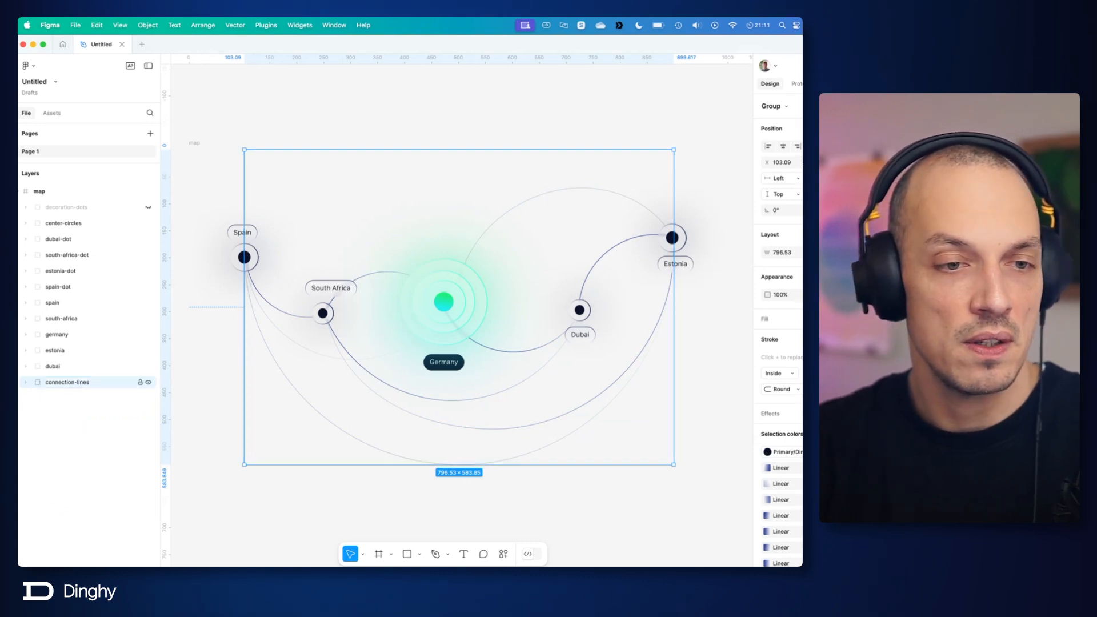
Step: Expand connection-lines and open the batch rename for all nine line layers inside it
left_click(24, 383)
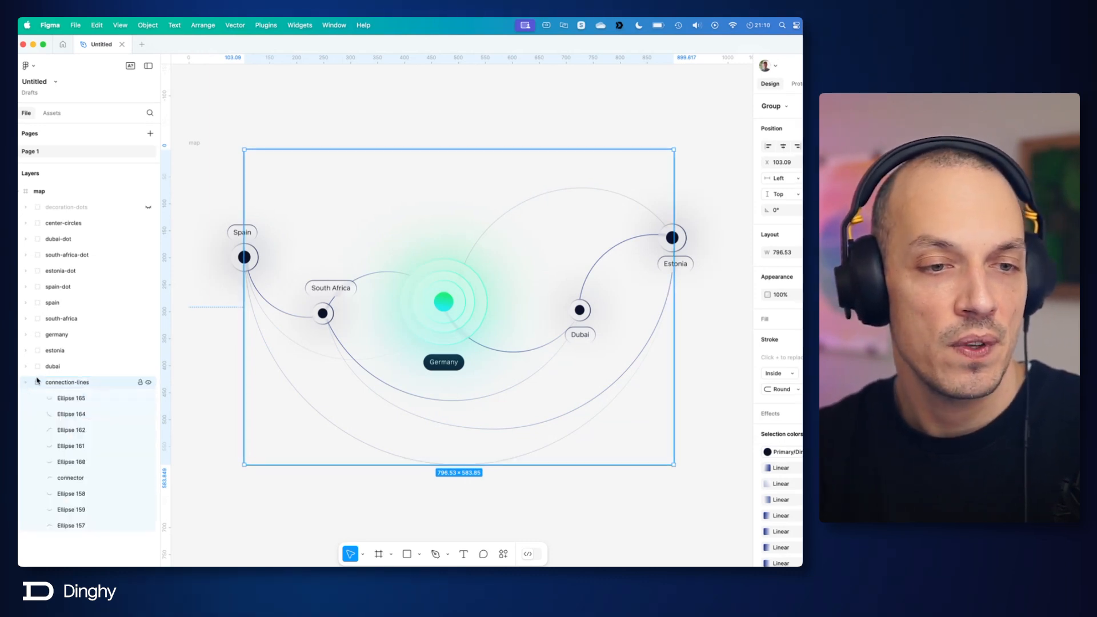
left_click(95, 398)
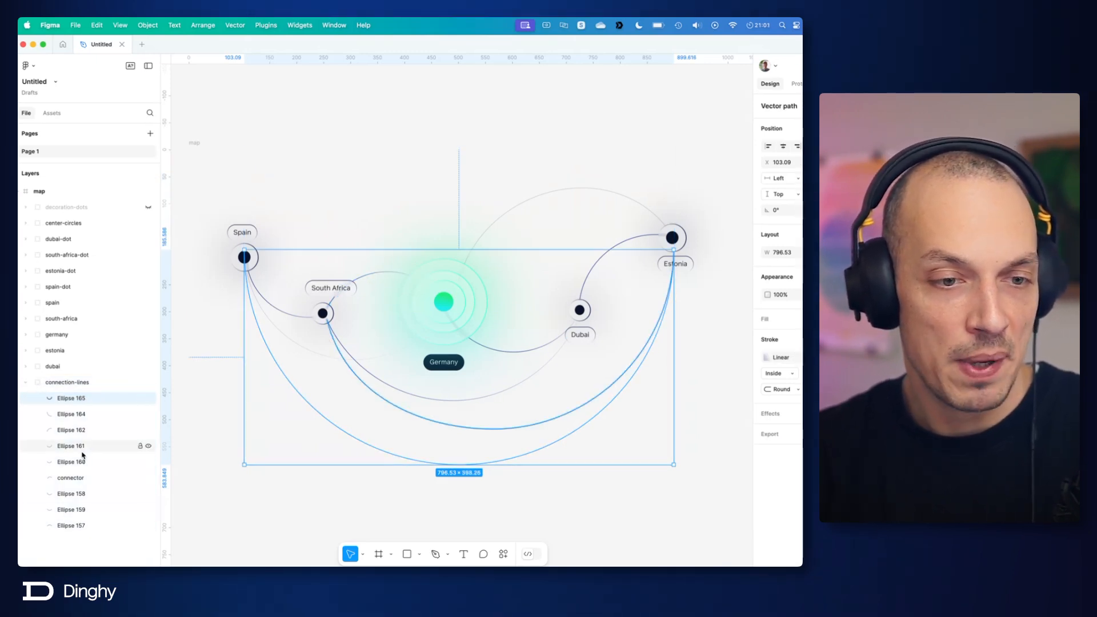
left_click(76, 480)
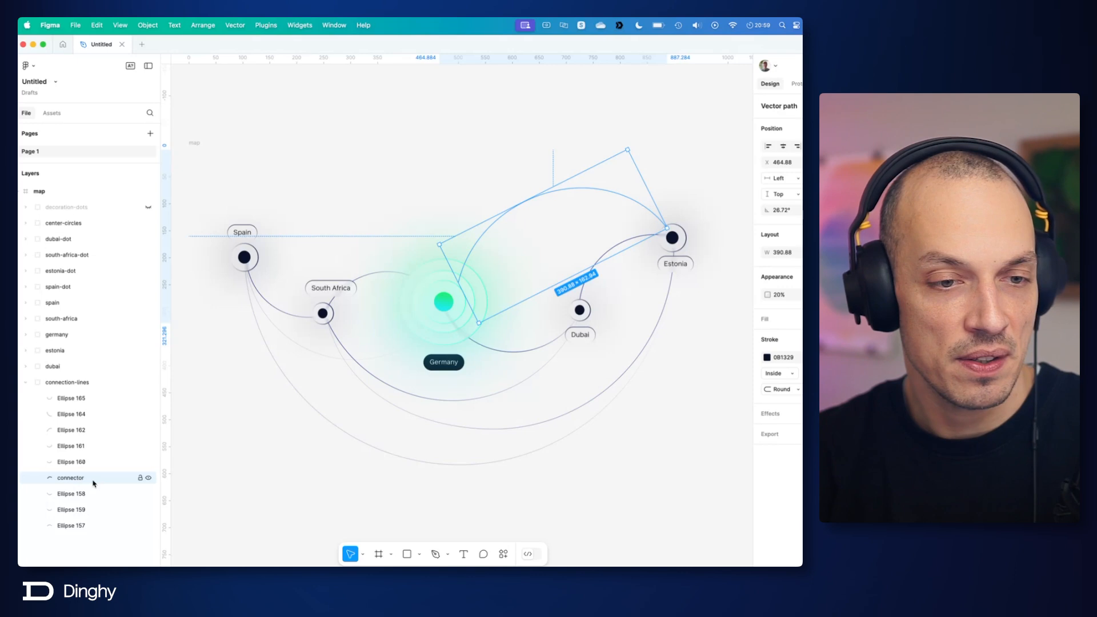
double_click(83, 480)
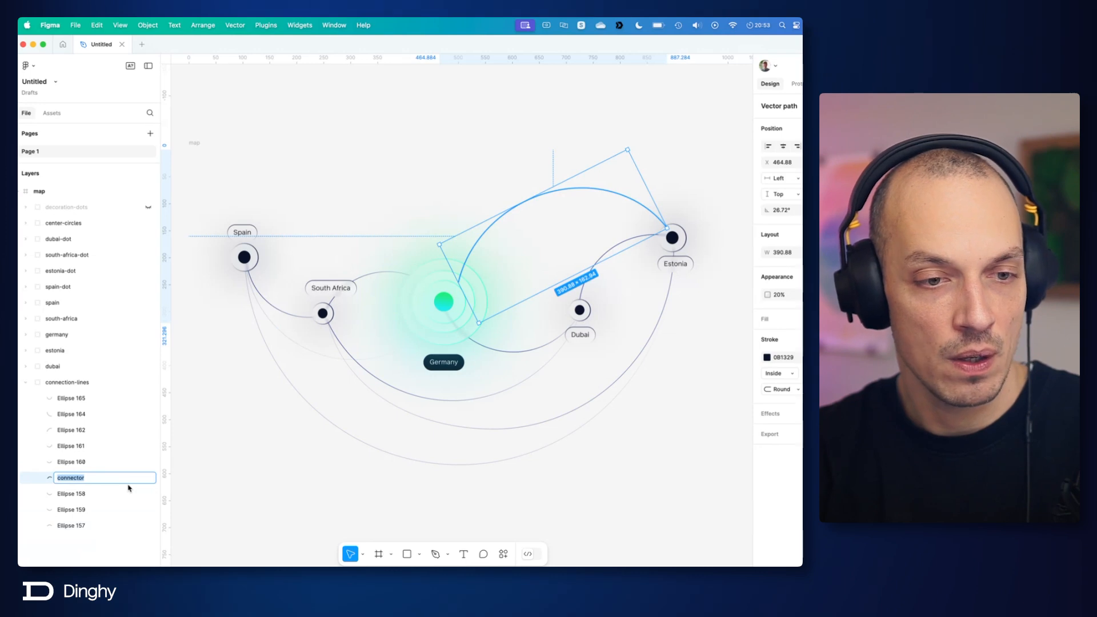
left_click(98, 398)
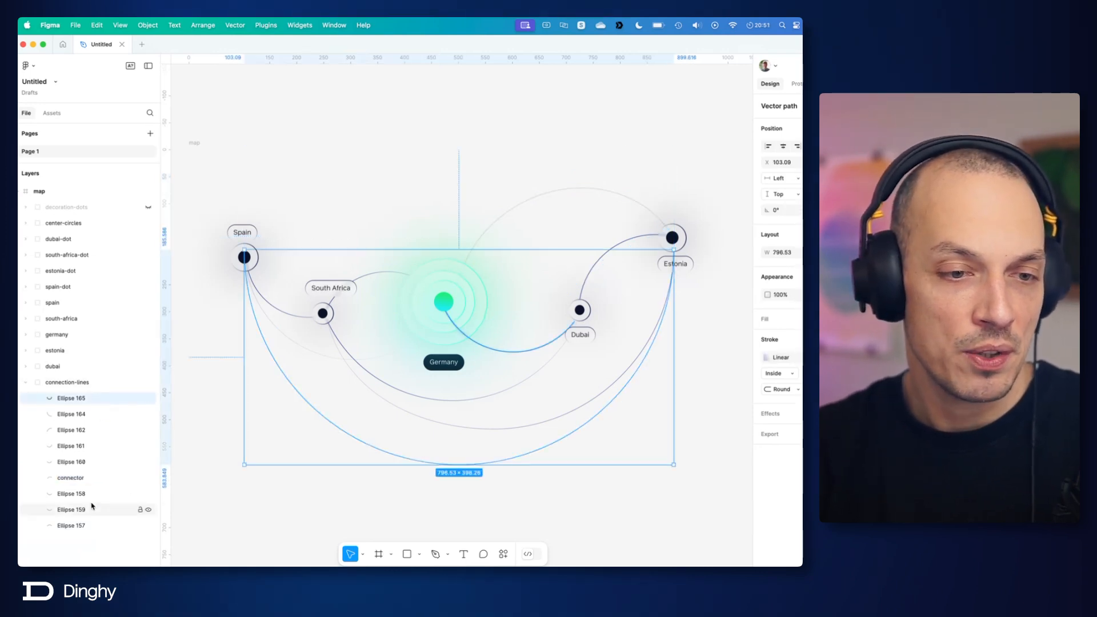
left_click(90, 525, "shift")
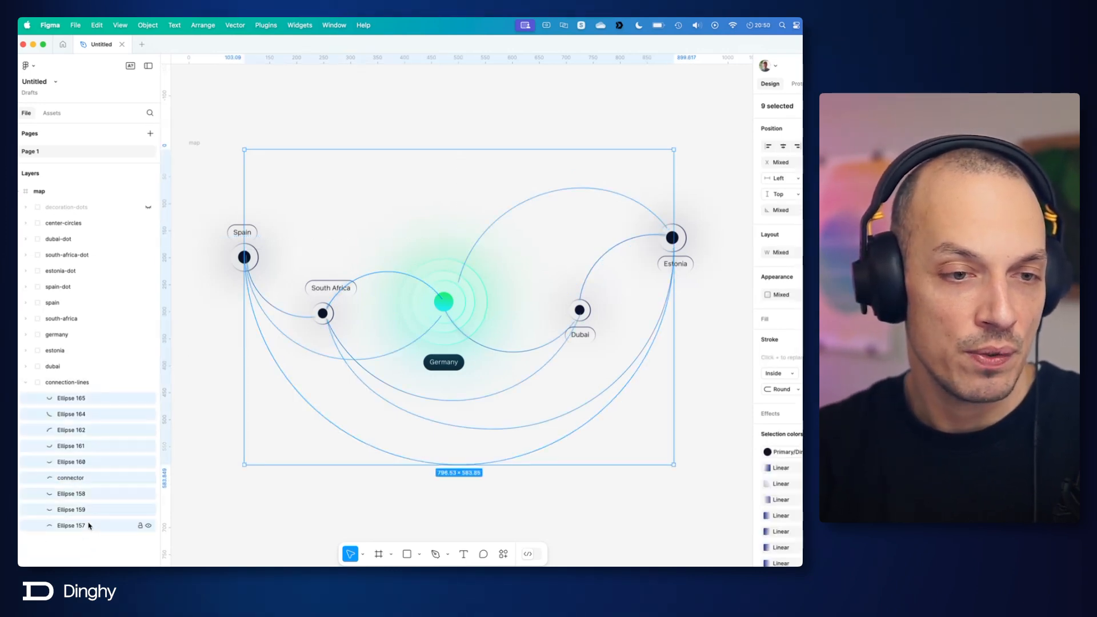
right_click(91, 403)
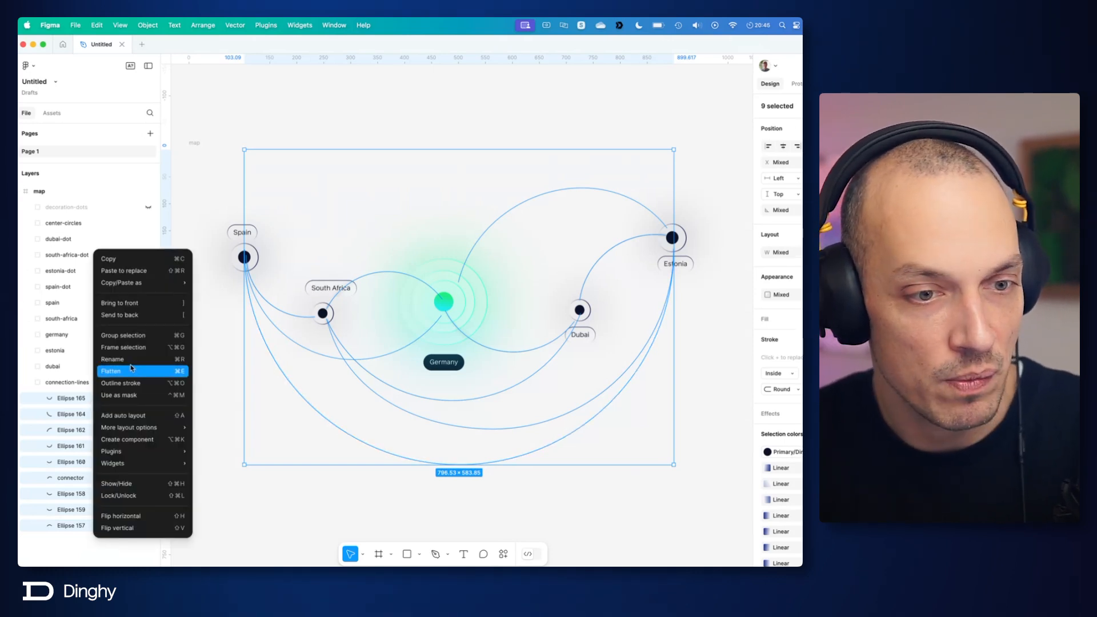
left_click(114, 359)
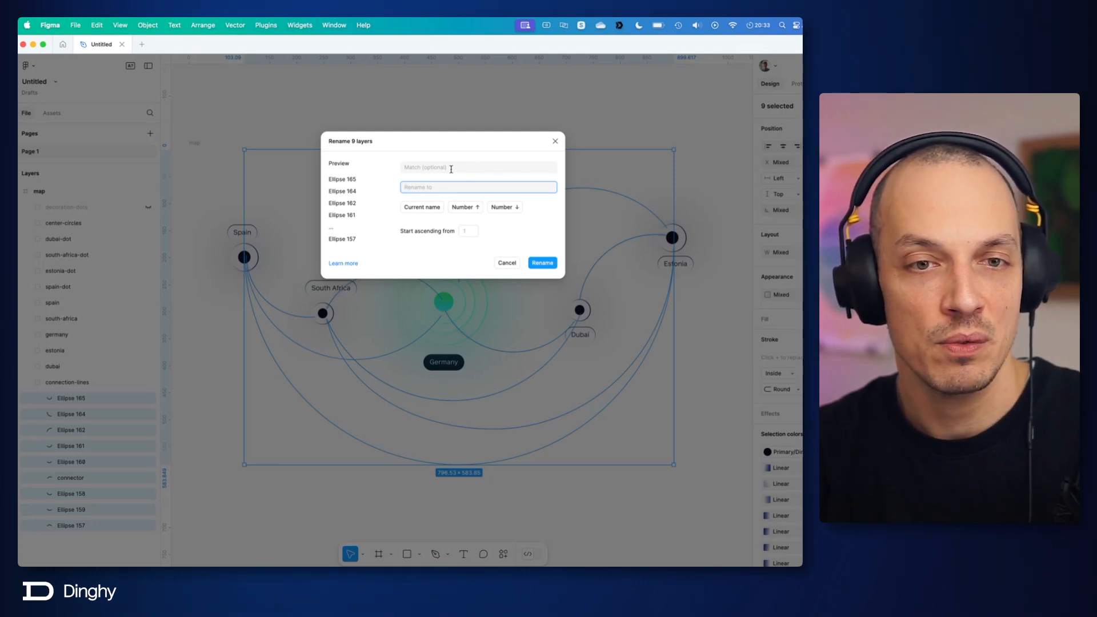
left_click(426, 169)
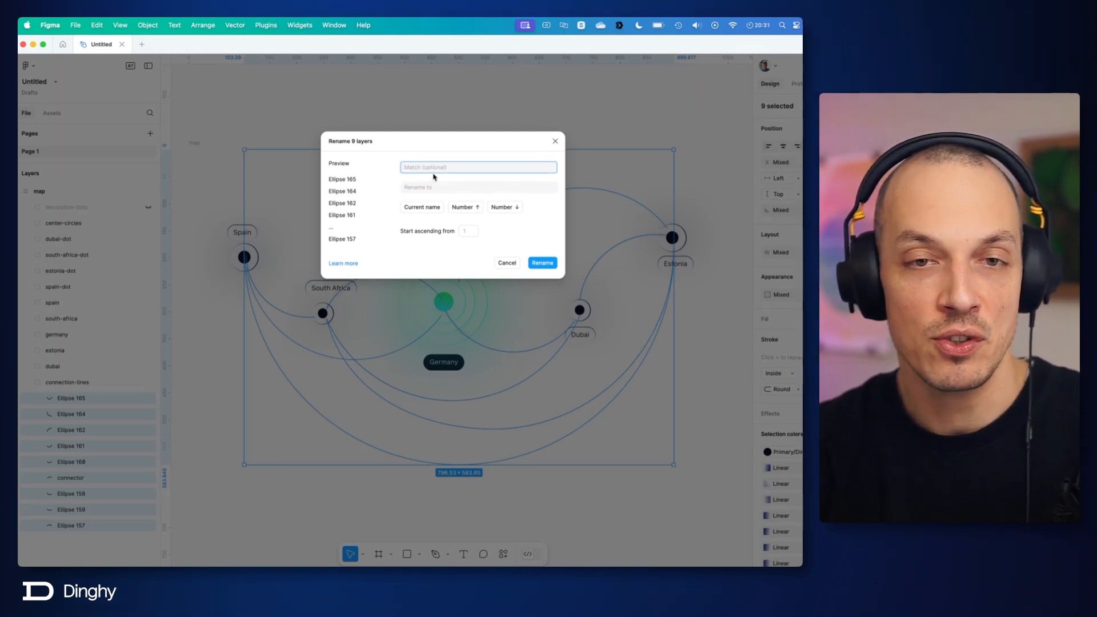
type("Ellipse")
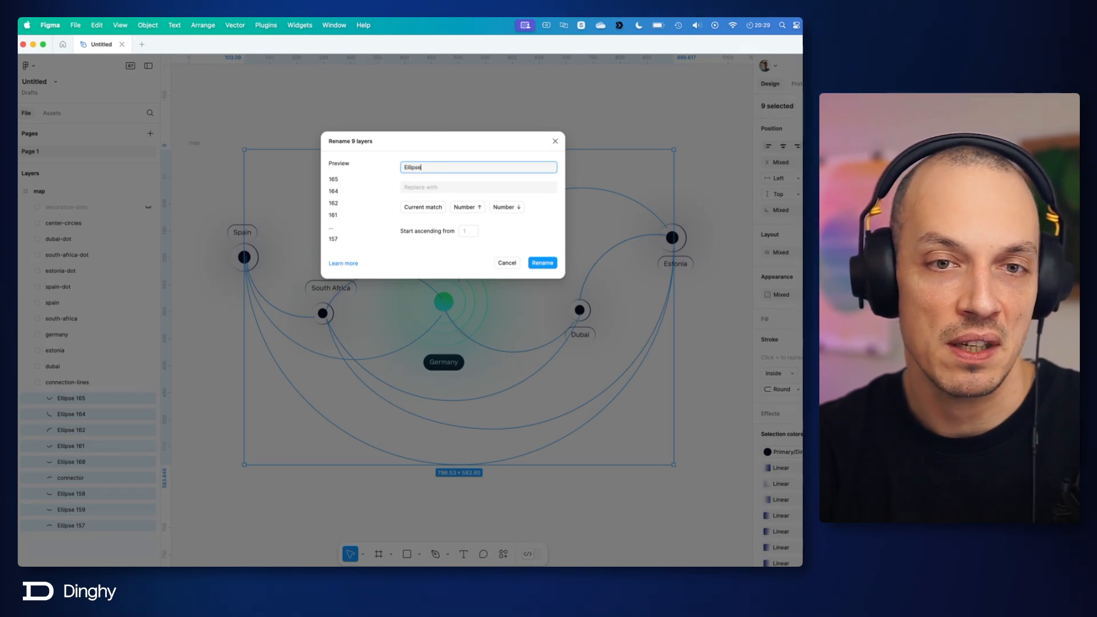
key("BackSpace")
key("BackSpace")
key("BackSpace")
key("BackSpace")
key("BackSpace")
key("BackSpace")
key("BackSpace")
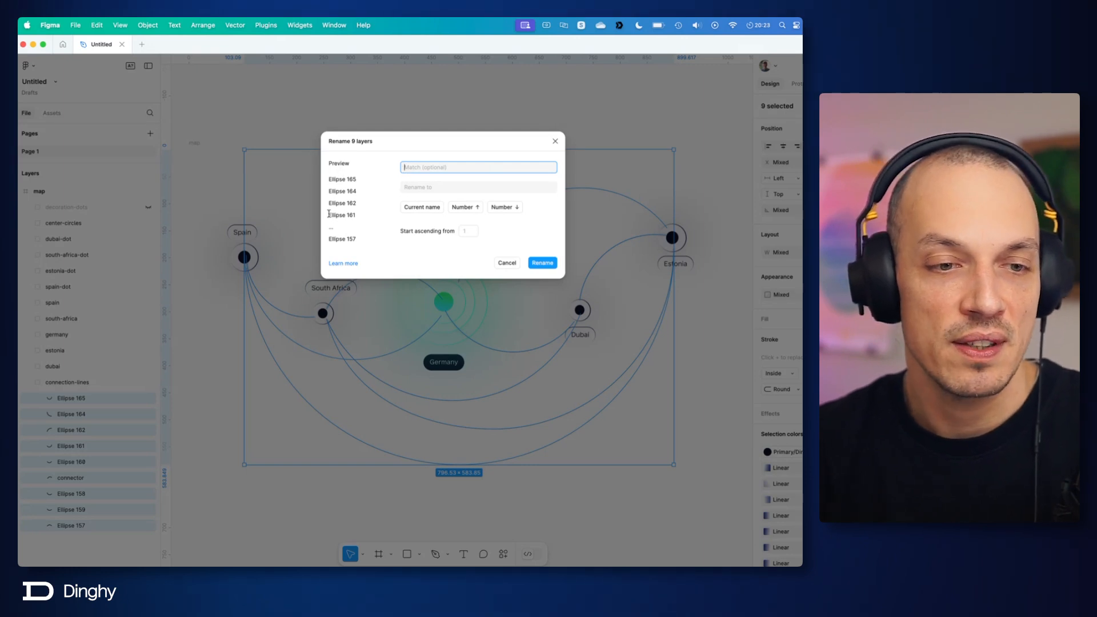
Step: Rename the nine lines as line- with a descending two-digit number stopping at 1, and collapse the connection-lines group
left_click(453, 189)
type("line-")
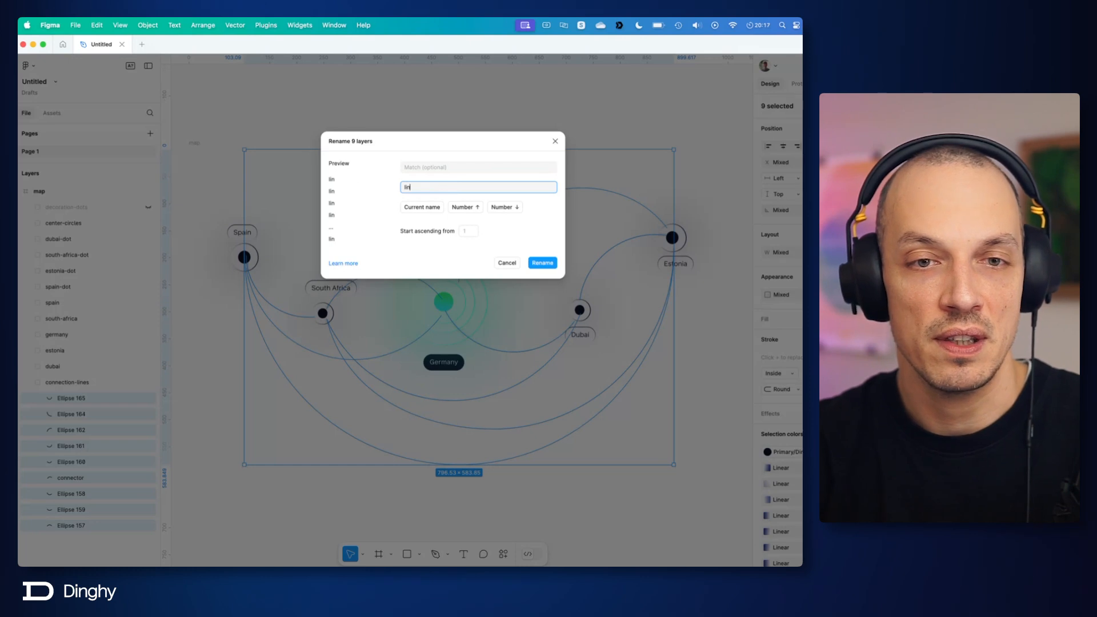
left_click(504, 208)
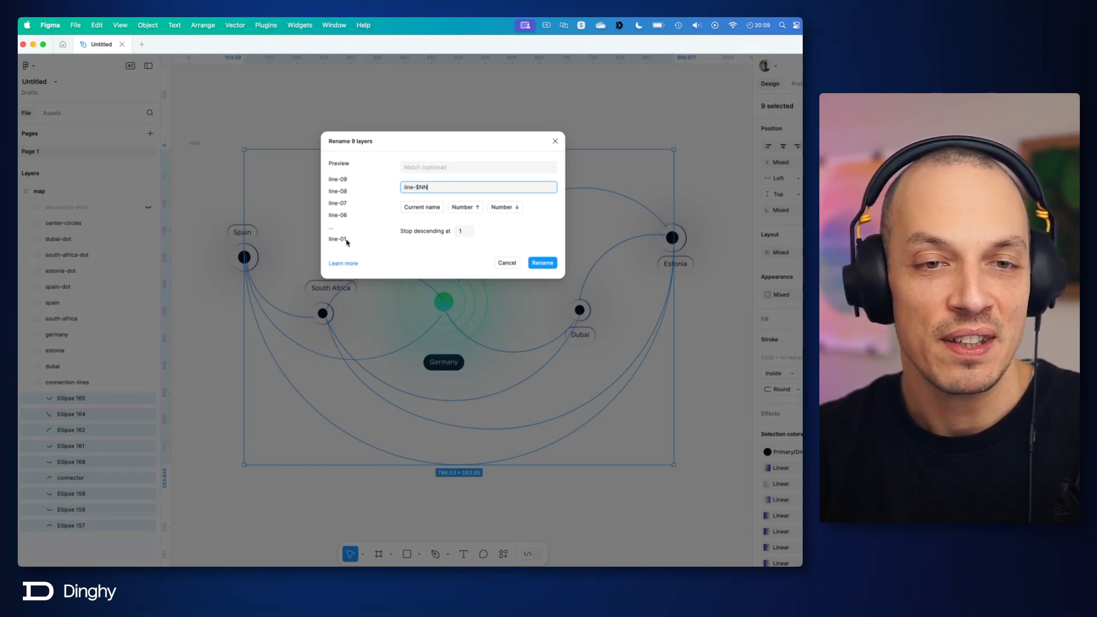
left_click(541, 263)
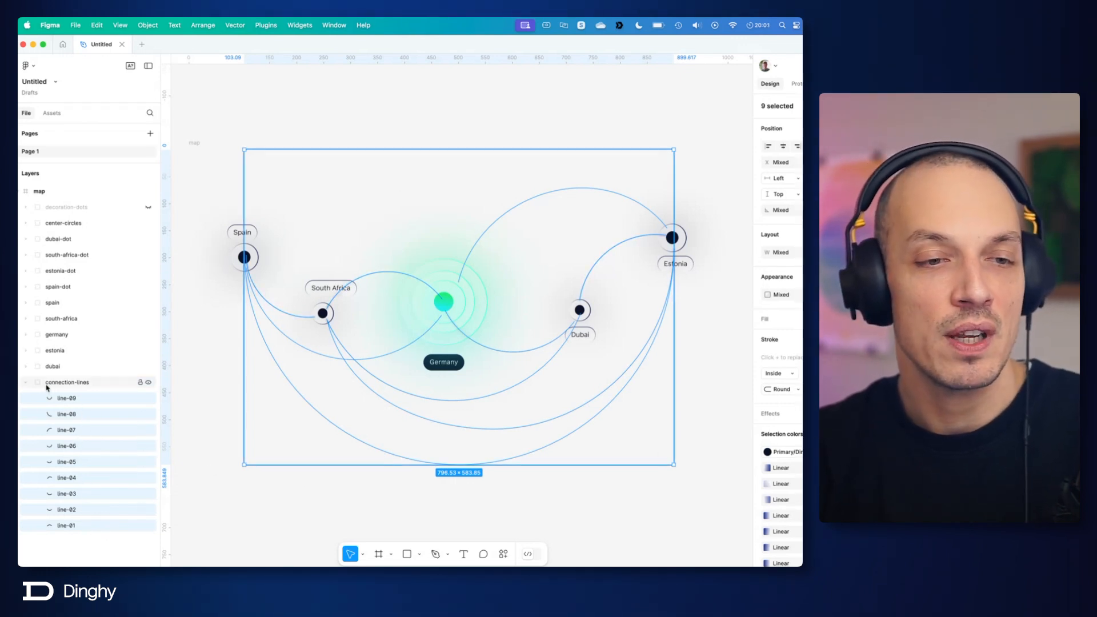
left_click(26, 384)
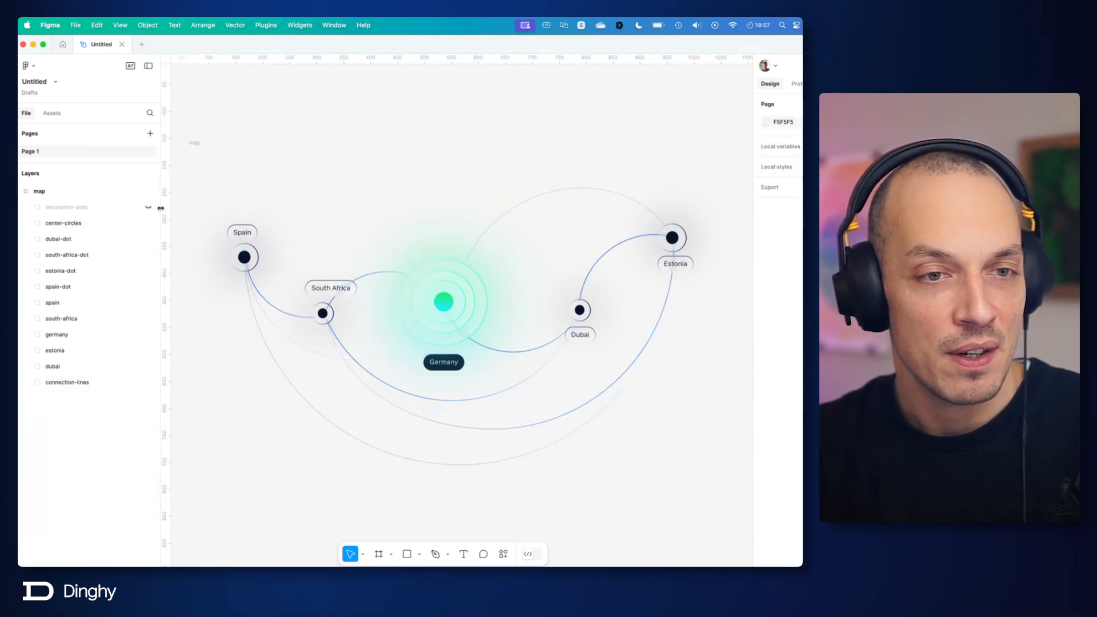
Step: Show decoration-dots again and enter deco-dot- as the batch rename text for its nine ellipses
left_click(148, 207)
left_click(24, 208)
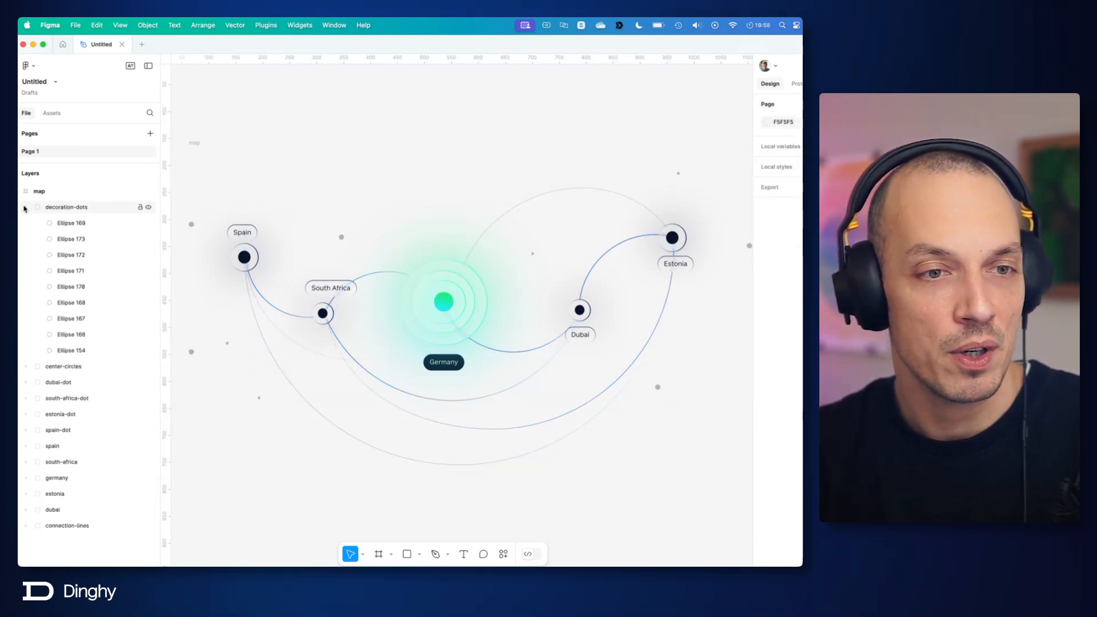
left_click(98, 224)
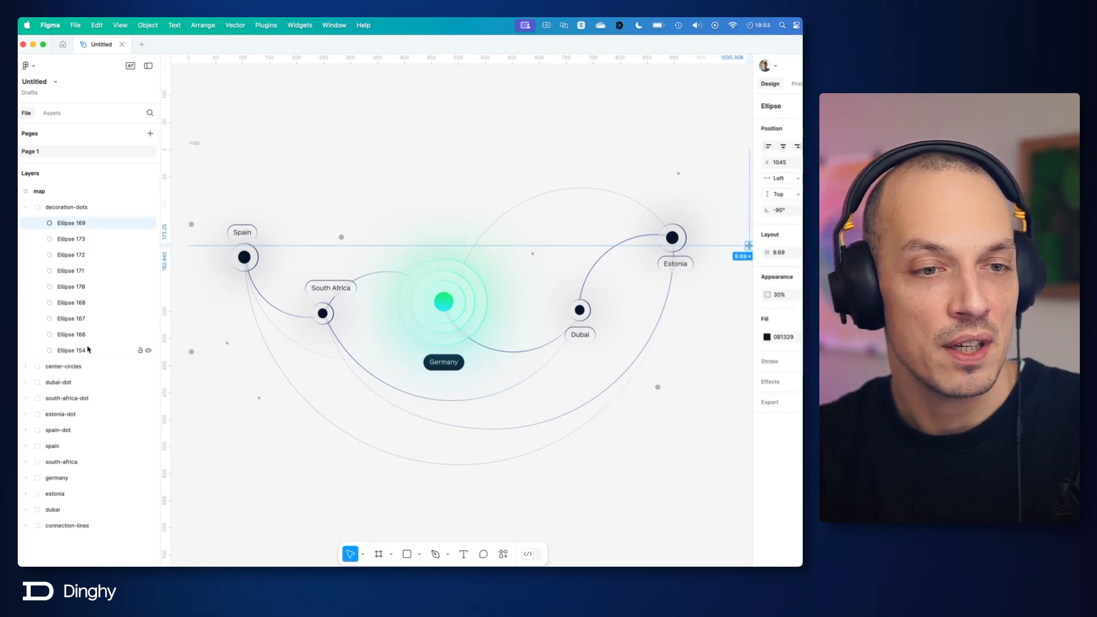
left_click(89, 350, "shift")
right_click(90, 348)
left_click(131, 361)
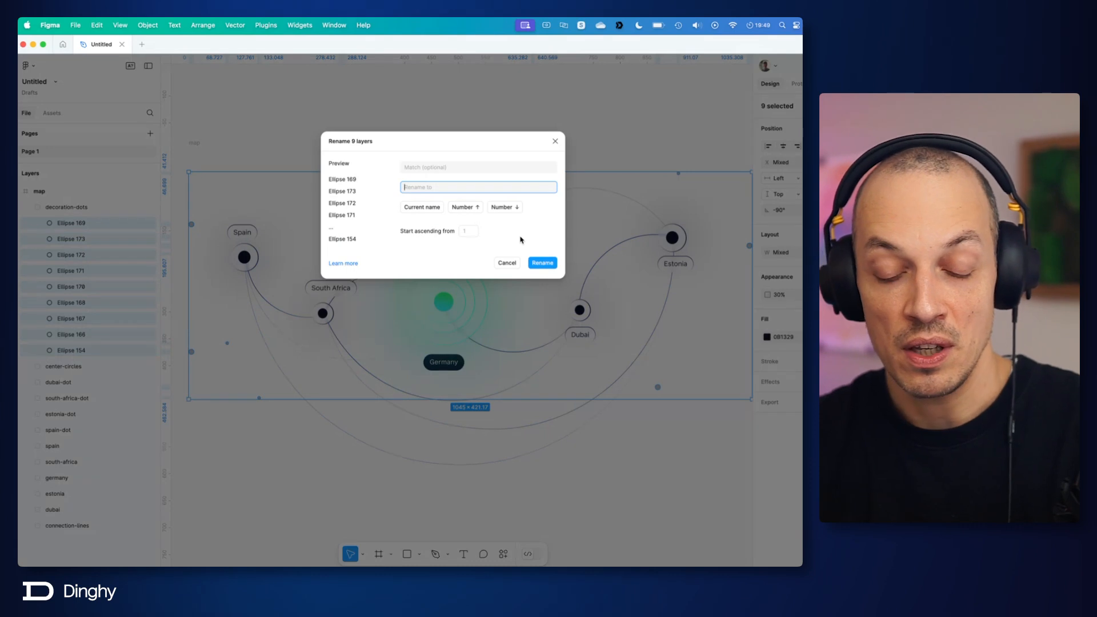
type("deco-dot")
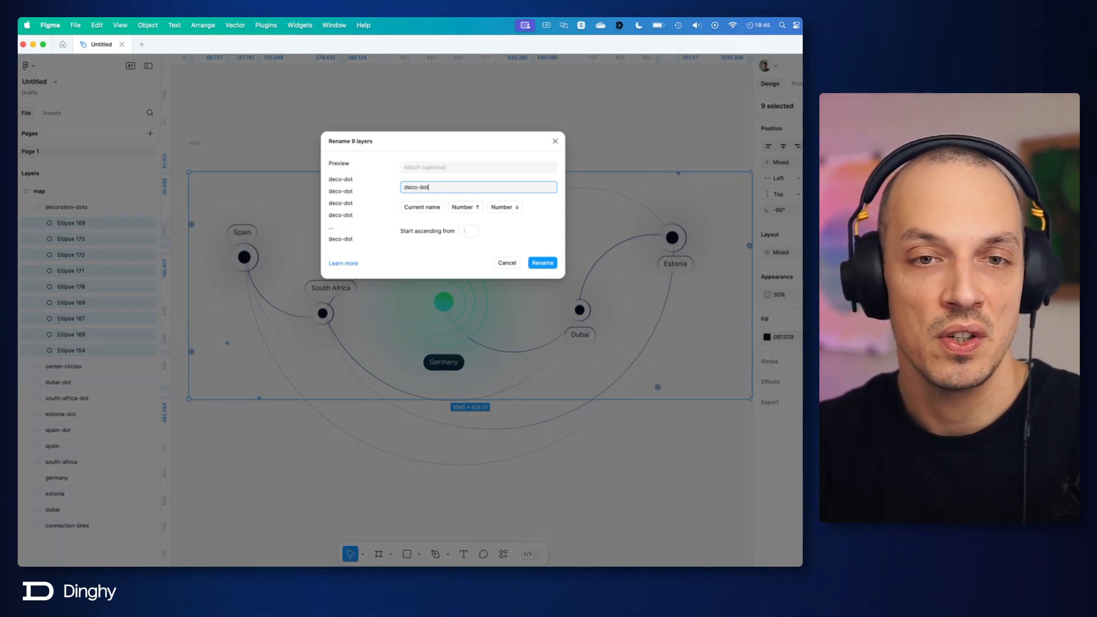
type("-")
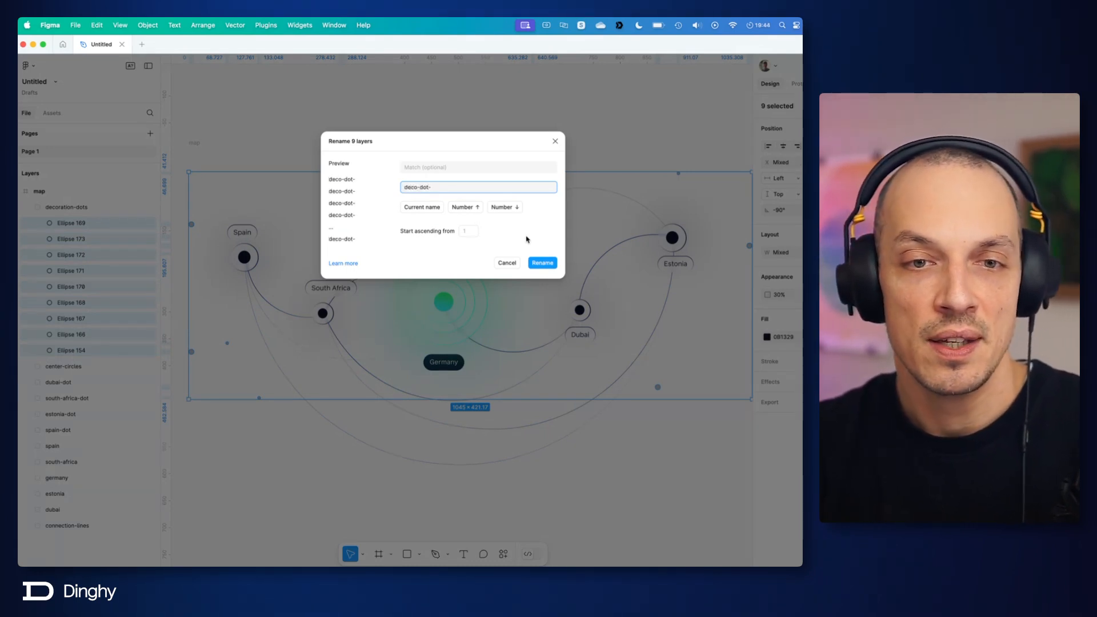
Step: Rename the nine decoration ellipses as deco-dot- with a descending two-digit number stopping at 1, and collapse the decoration-dots group
left_click(464, 208)
left_click(507, 207)
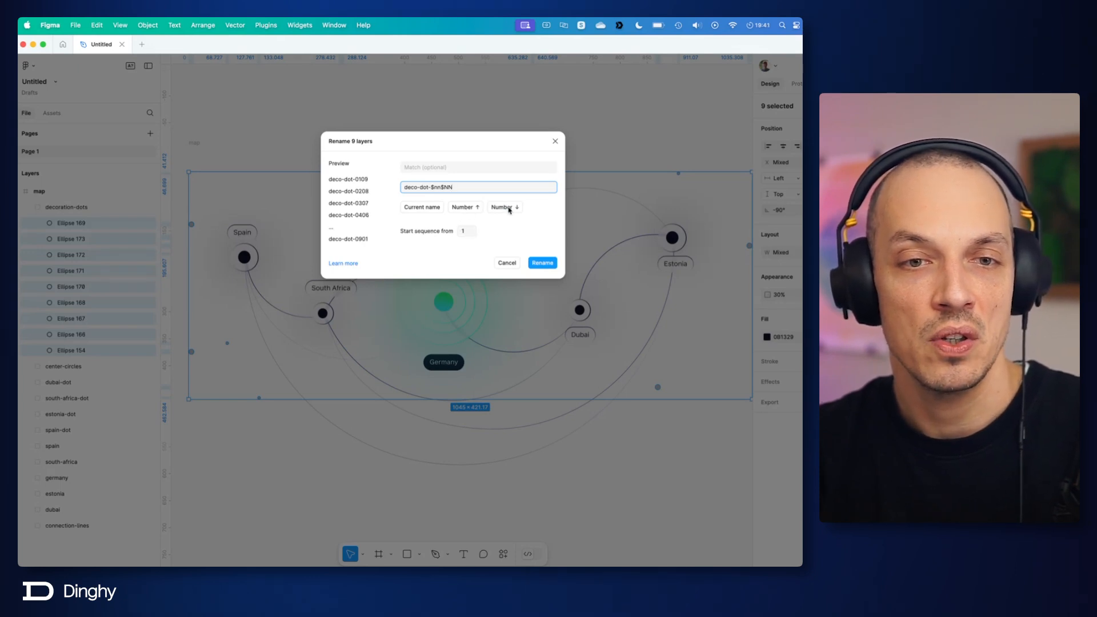
left_click(468, 208)
key("shift+Left")
key("shift+Left")
key("shift+Left")
key("shift+Left")
key("shift+Left")
key("shift+Left")
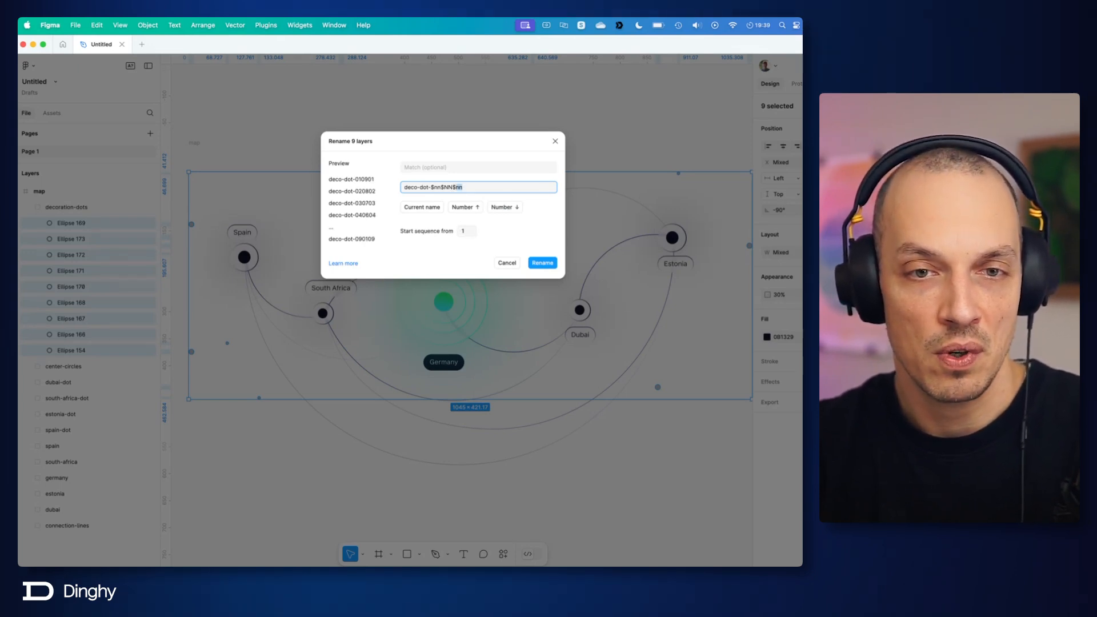
key("shift+Left")
key("shift+Left")
key("shift+Left")
type("$NN")
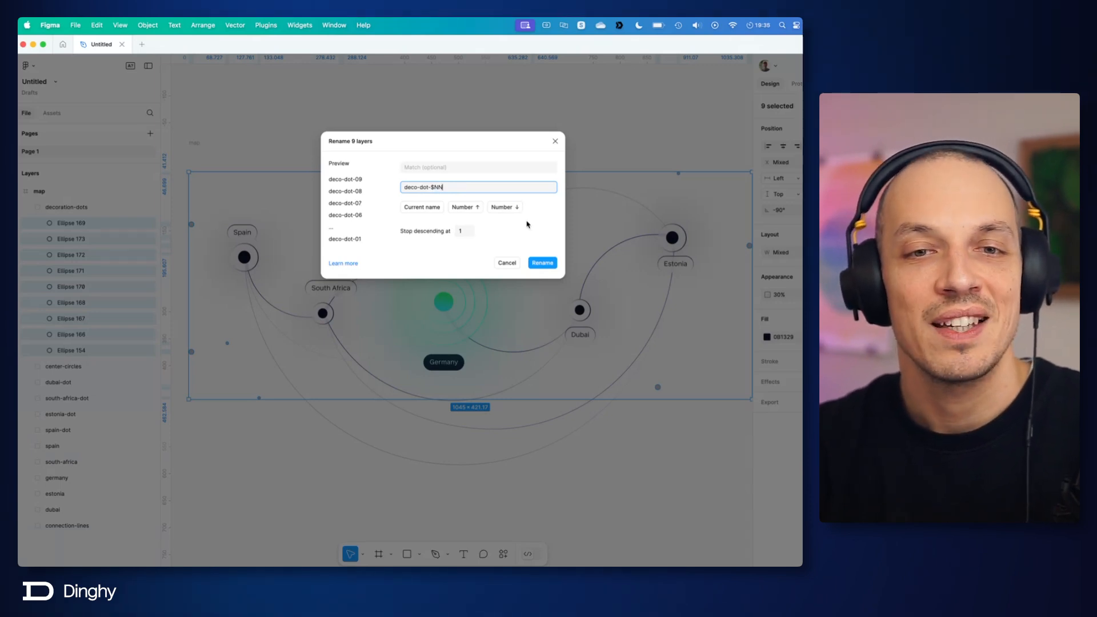
left_click(538, 262)
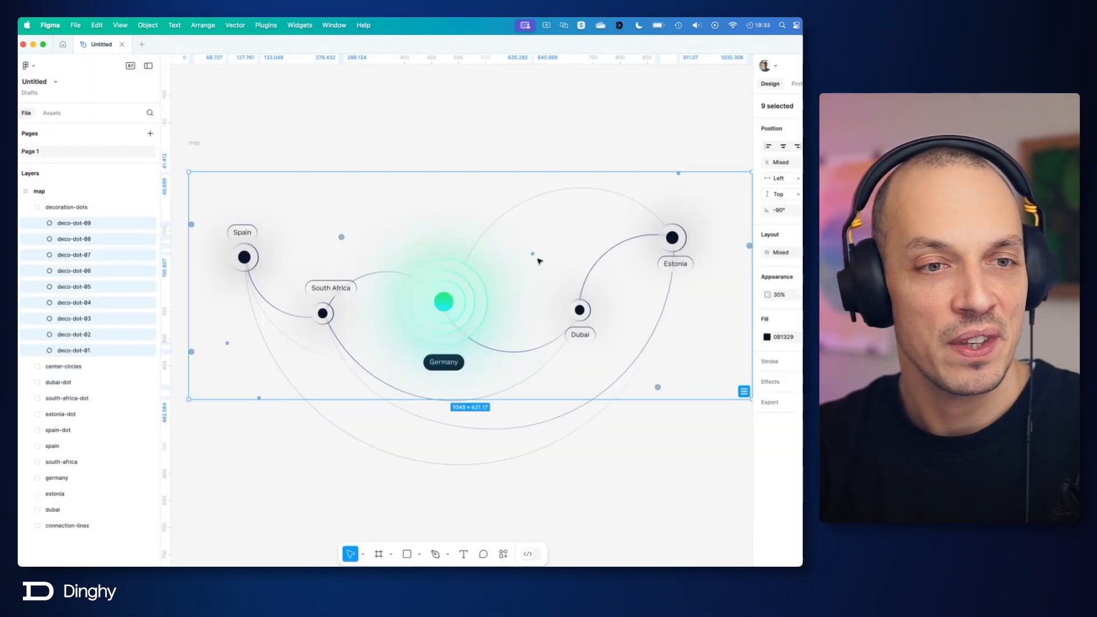
left_click(26, 208)
Step: Expand the dubai-dot group and select Ellipse 154 inside it
left_click(39, 223)
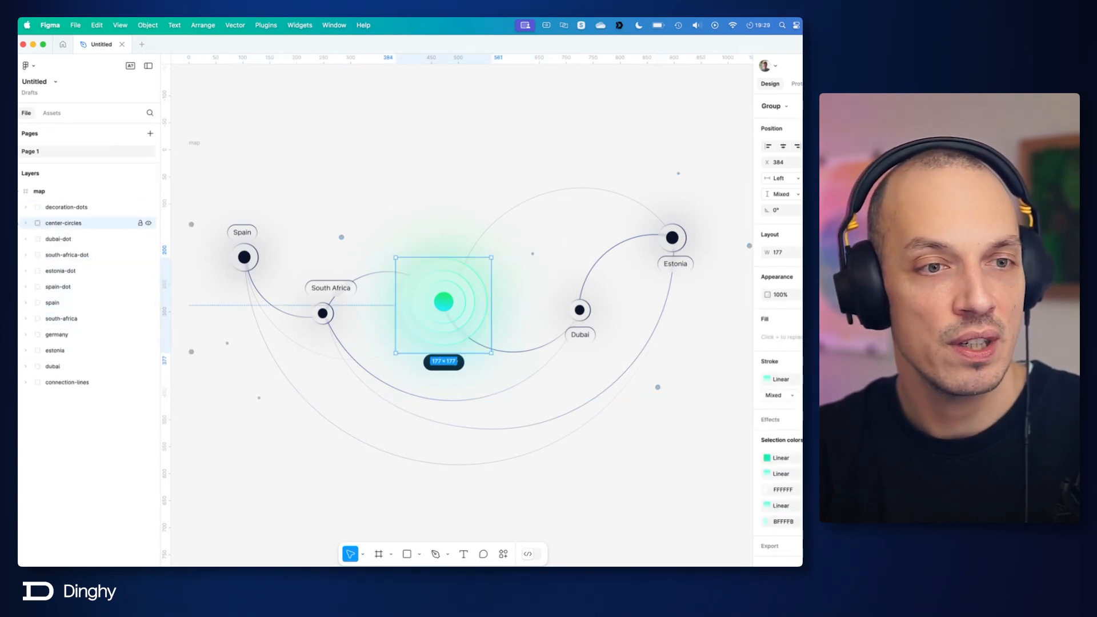
left_click(26, 223)
left_click(26, 224)
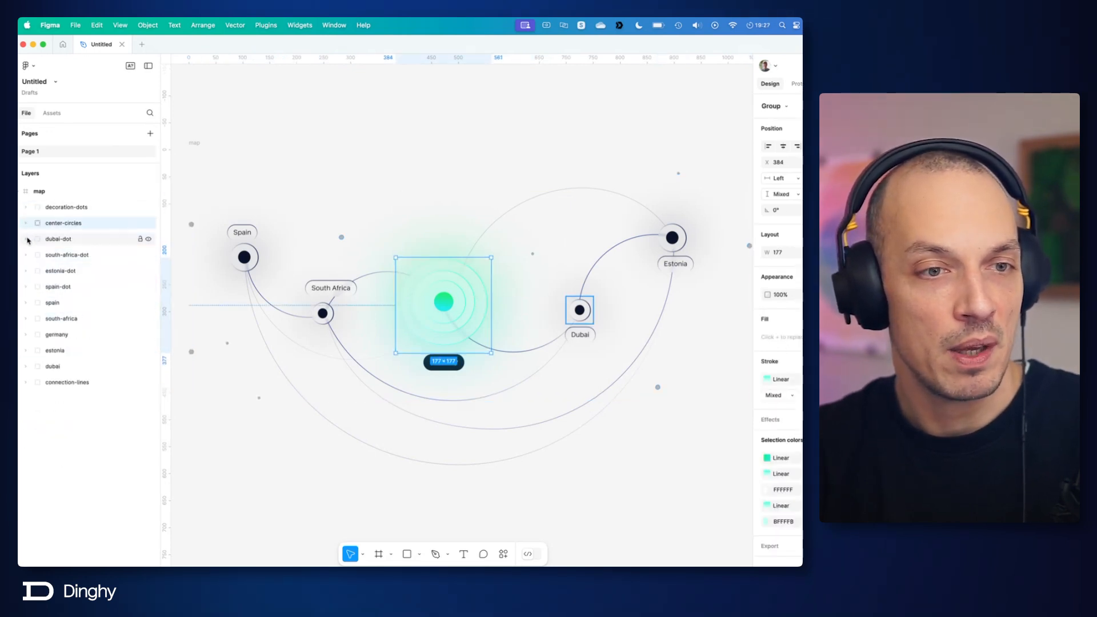
left_click(34, 239)
left_click(26, 239)
left_click(76, 255)
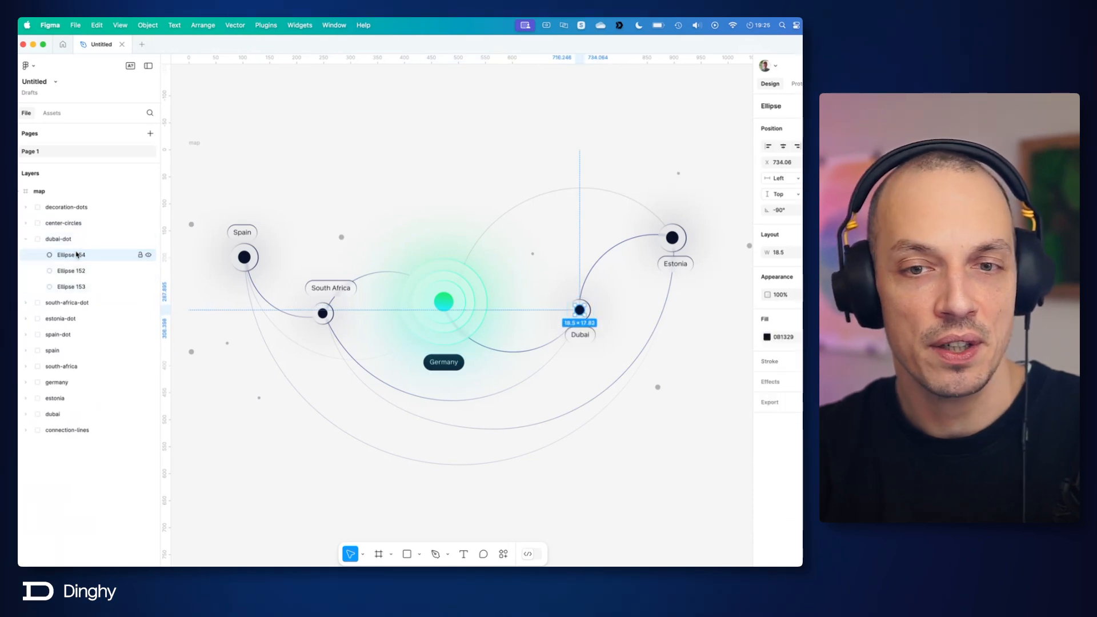
Step: Rename Ellipse 154 in the dubai-dot group as center
scroll(619, 305, "up", 3)
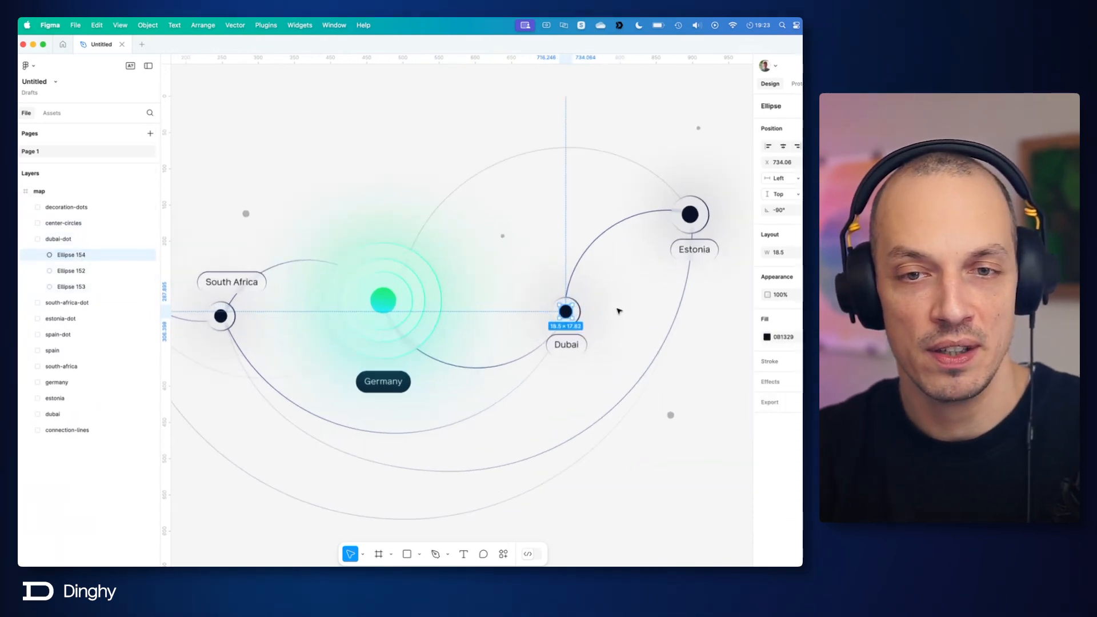
scroll(617, 311, "up", 5)
scroll(548, 263, "up", 2)
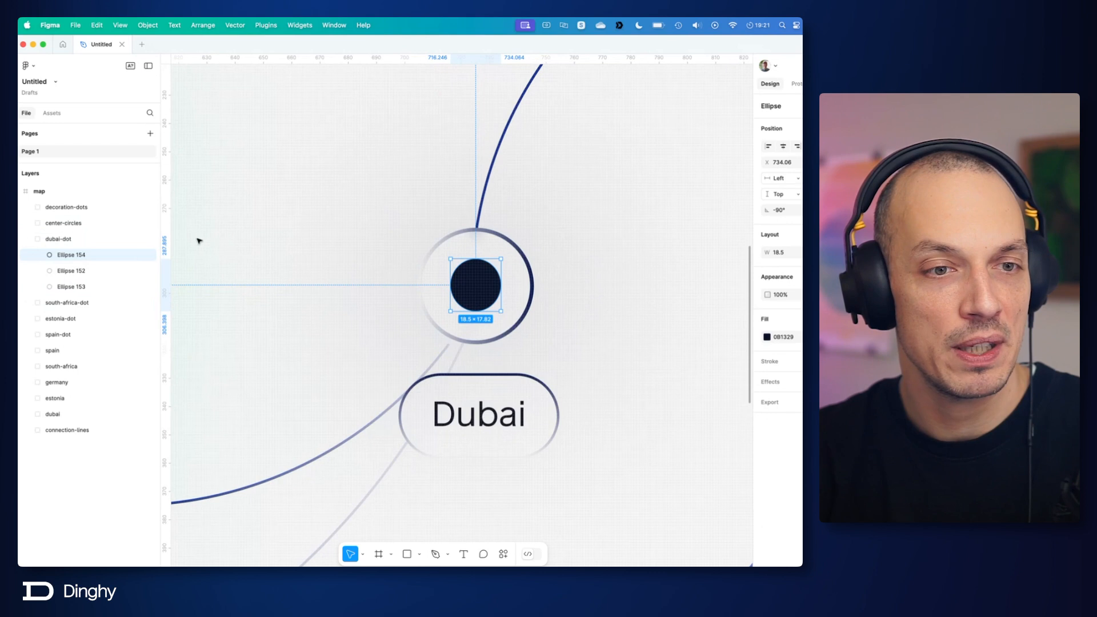
double_click(71, 255)
type("center")
key("Return")
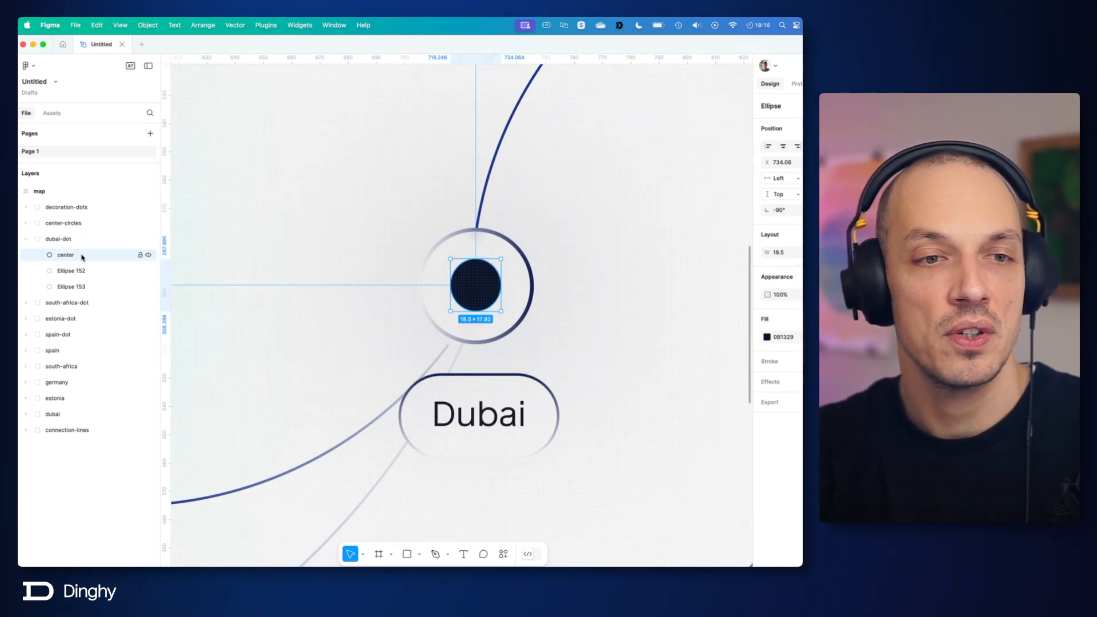
Step: Toggle the visibility of Ellipse 152 and Ellipse 153 in dubai-dot to examine which part of the marker each one draws
left_click(80, 271)
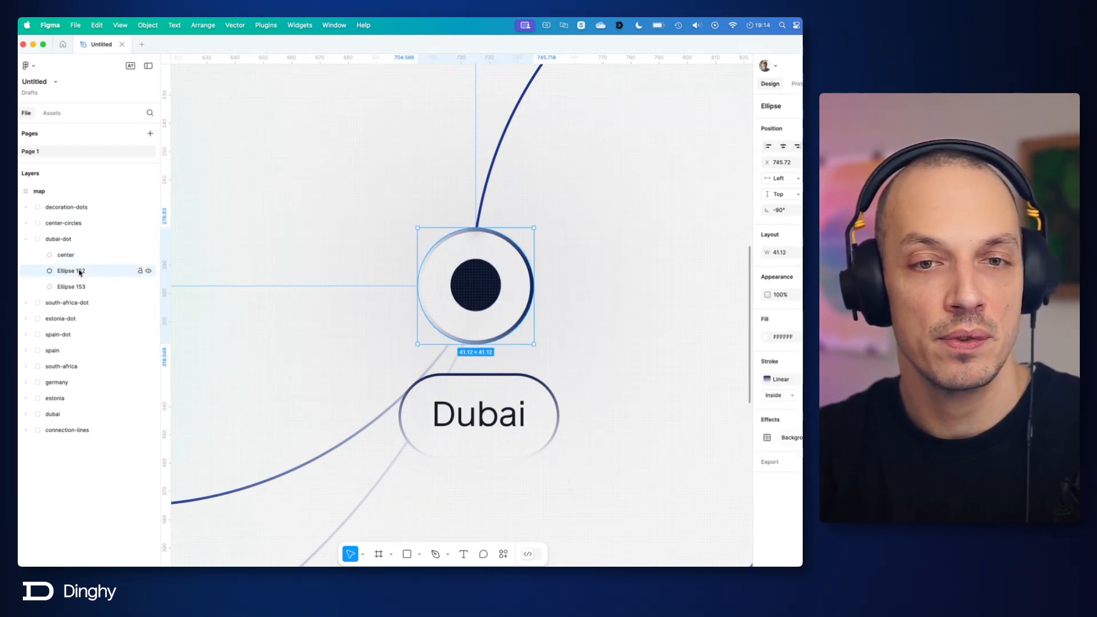
left_click(149, 271)
left_click(149, 271)
left_click(149, 272)
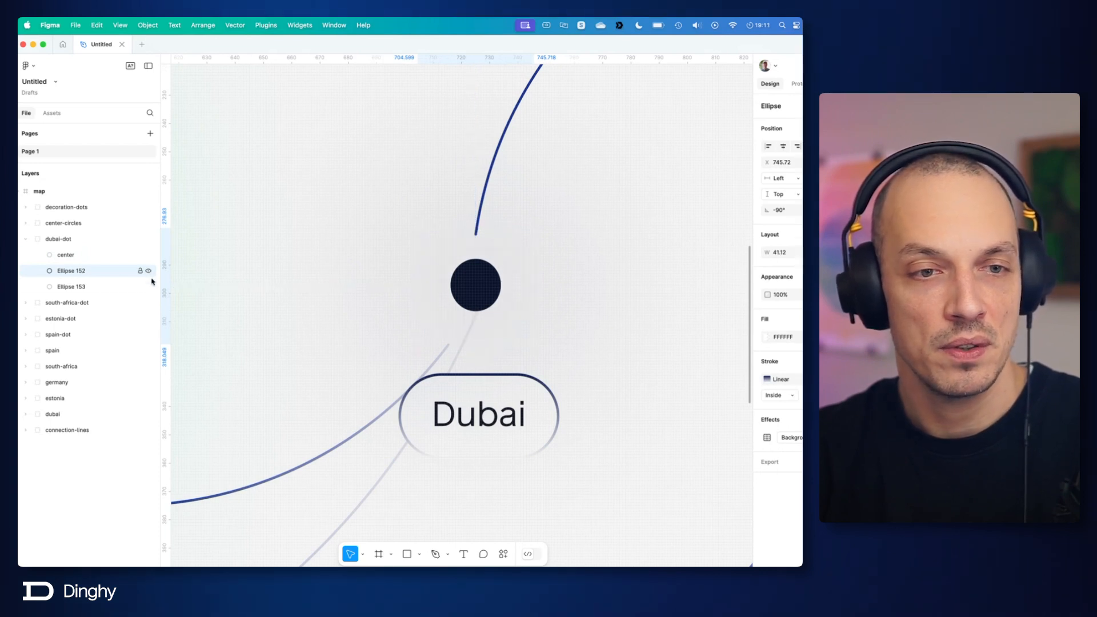
left_click(150, 288)
left_click(150, 288)
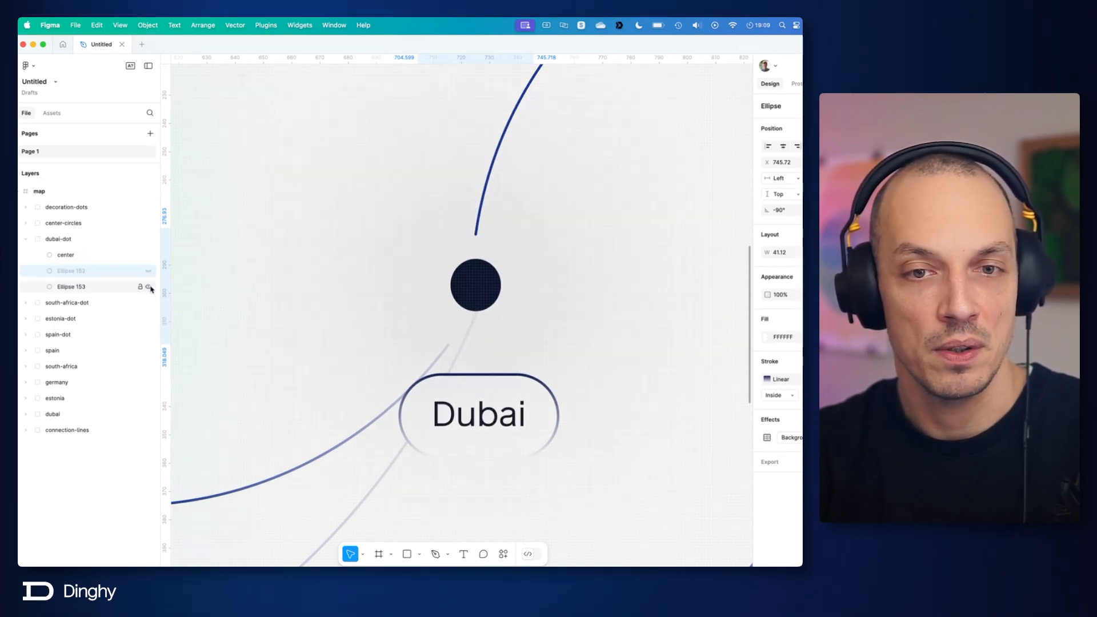
left_click(150, 288)
left_click(150, 287)
left_click(150, 288)
left_click(150, 288)
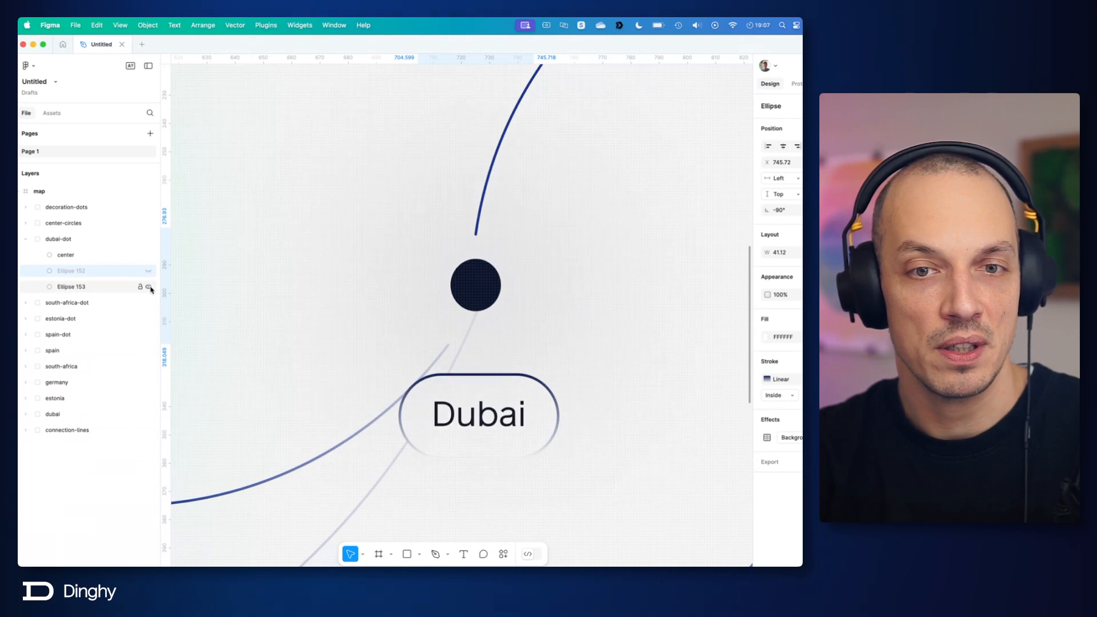
left_click(150, 288)
left_click(151, 288)
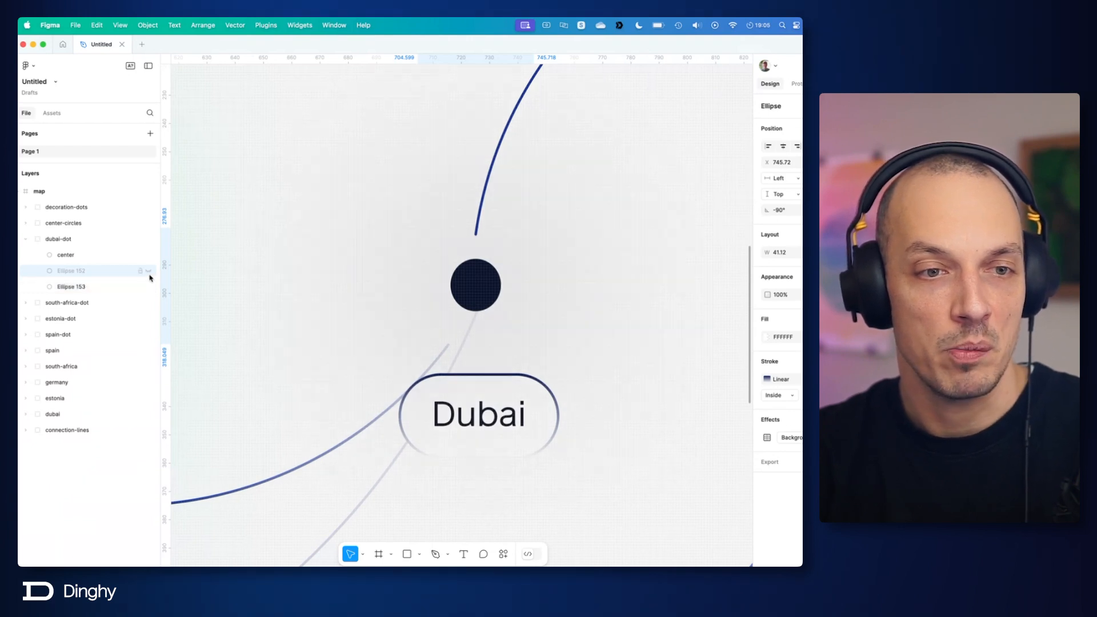
left_click(149, 274)
Step: Rename Ellipse 153 in the dubai-dot group as blur-bg-1
double_click(85, 290)
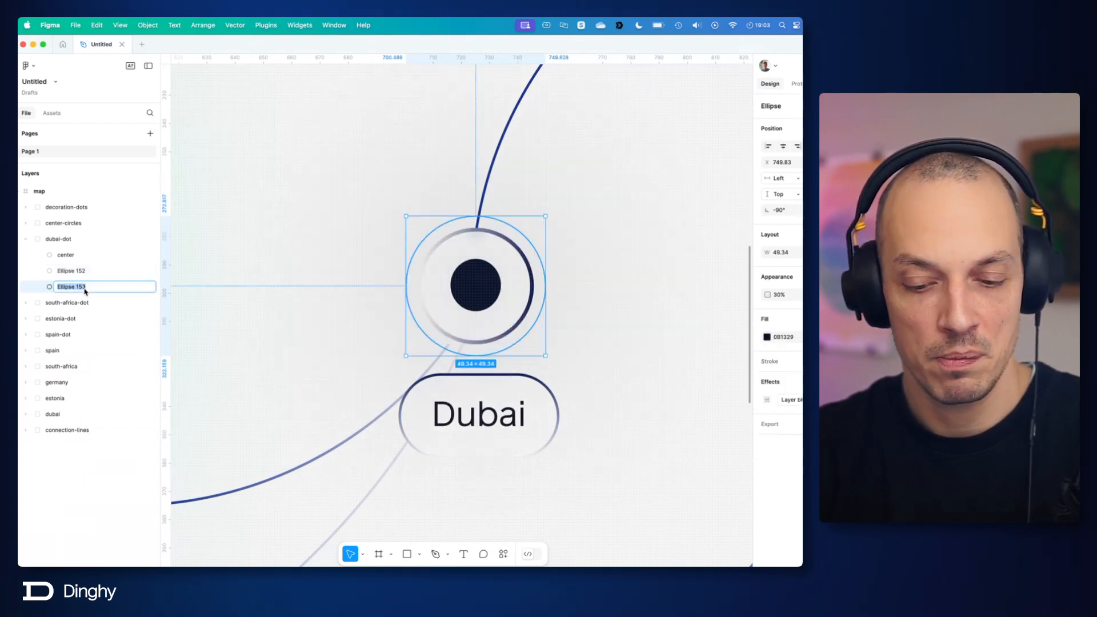
type("blur")
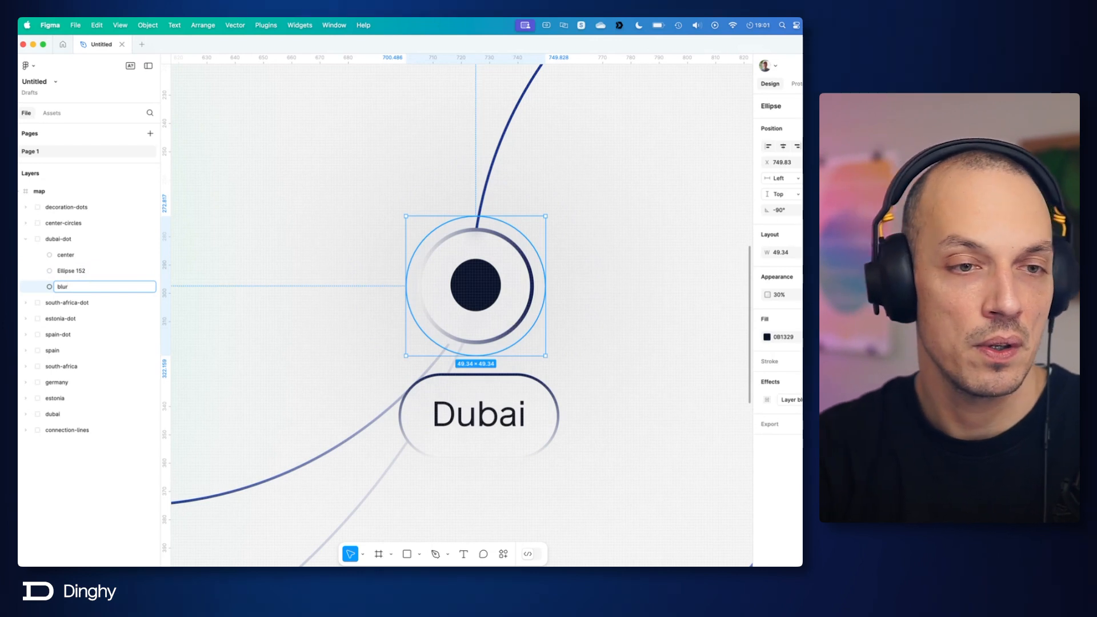
type("-bg")
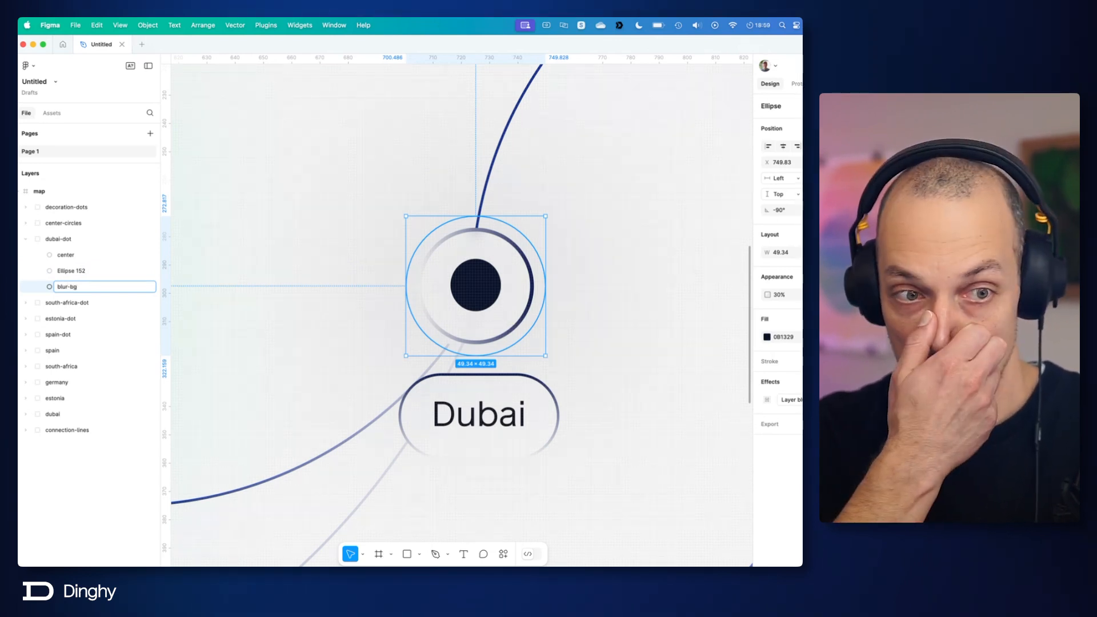
type("-1")
key("Return")
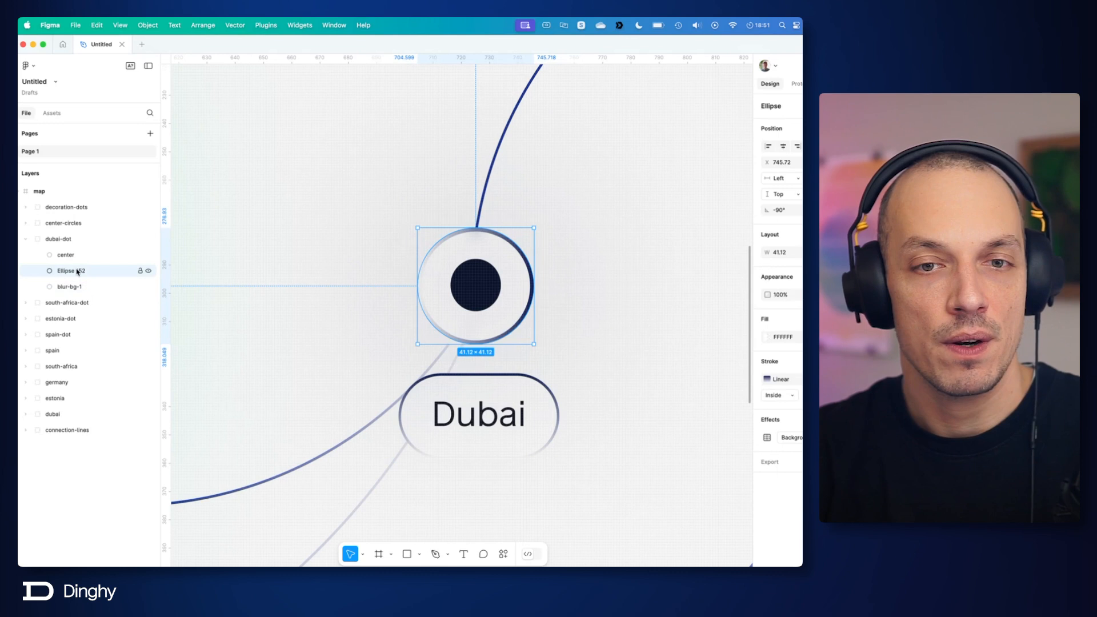
double_click(121, 271)
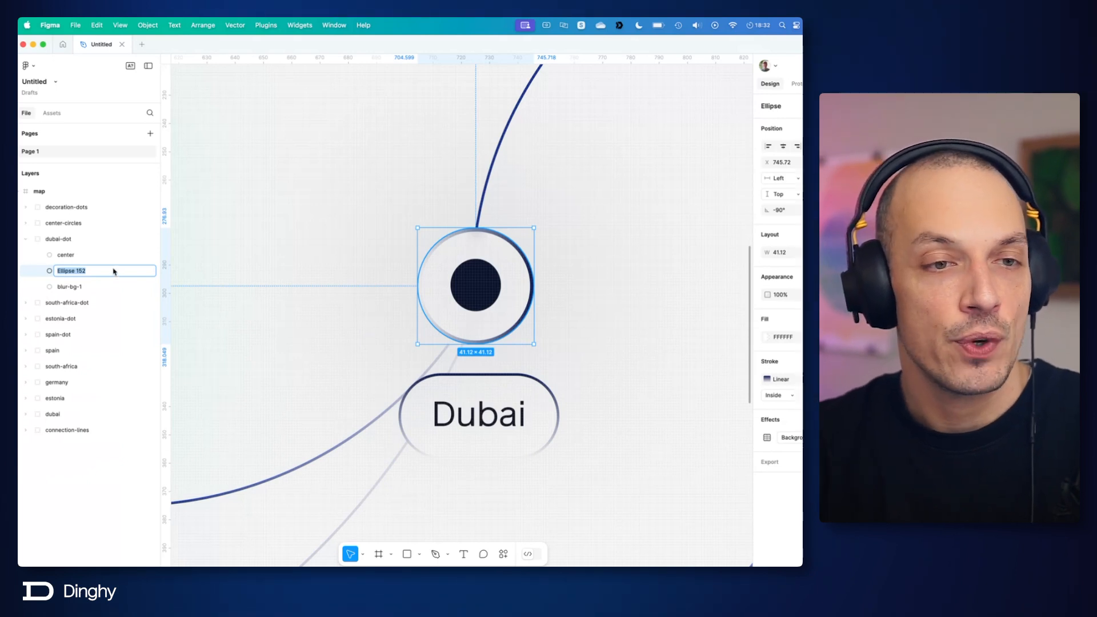
Step: Rename the center layer as dubai-dot-center and the blur-bg-1 layer as dubai-dot-blur, reusing the copied dubai-dot- prefix
left_click(76, 256)
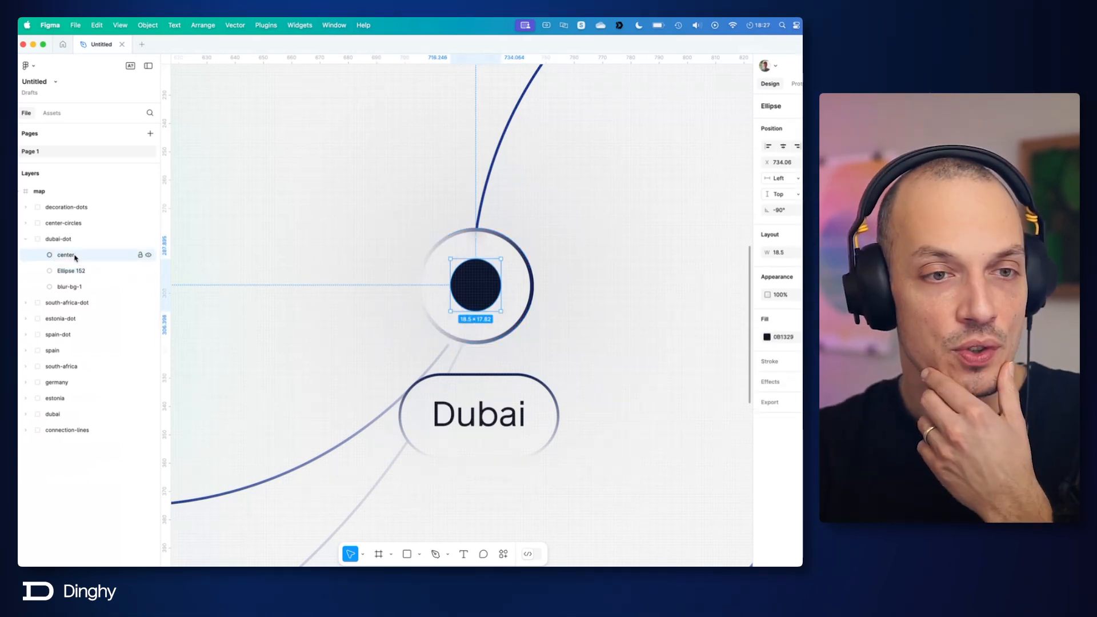
double_click(80, 256)
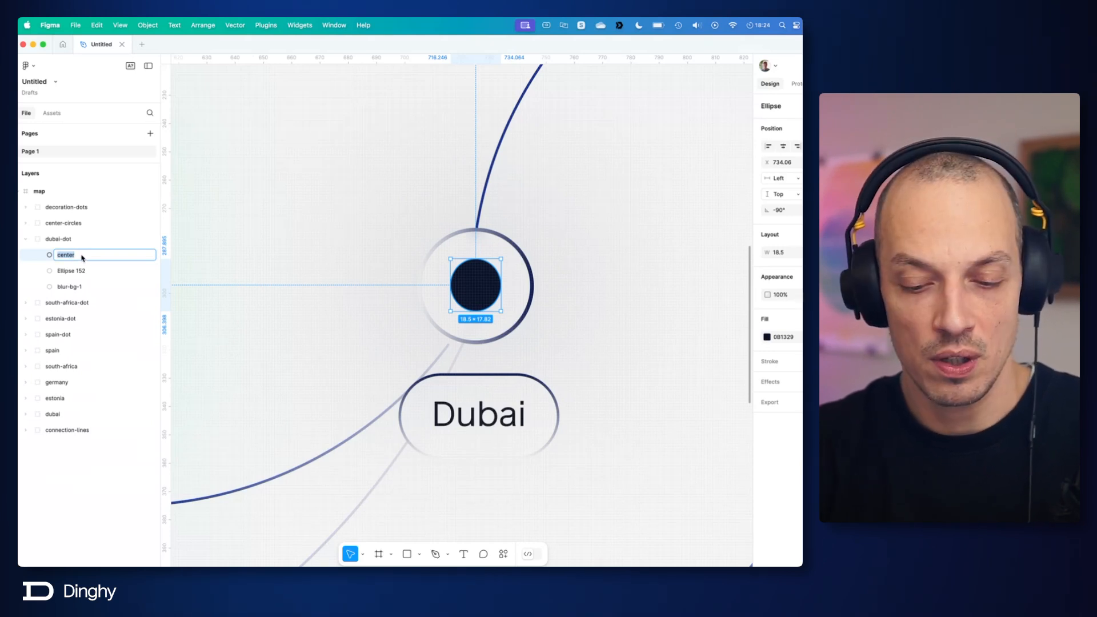
type("dubai-dot-")
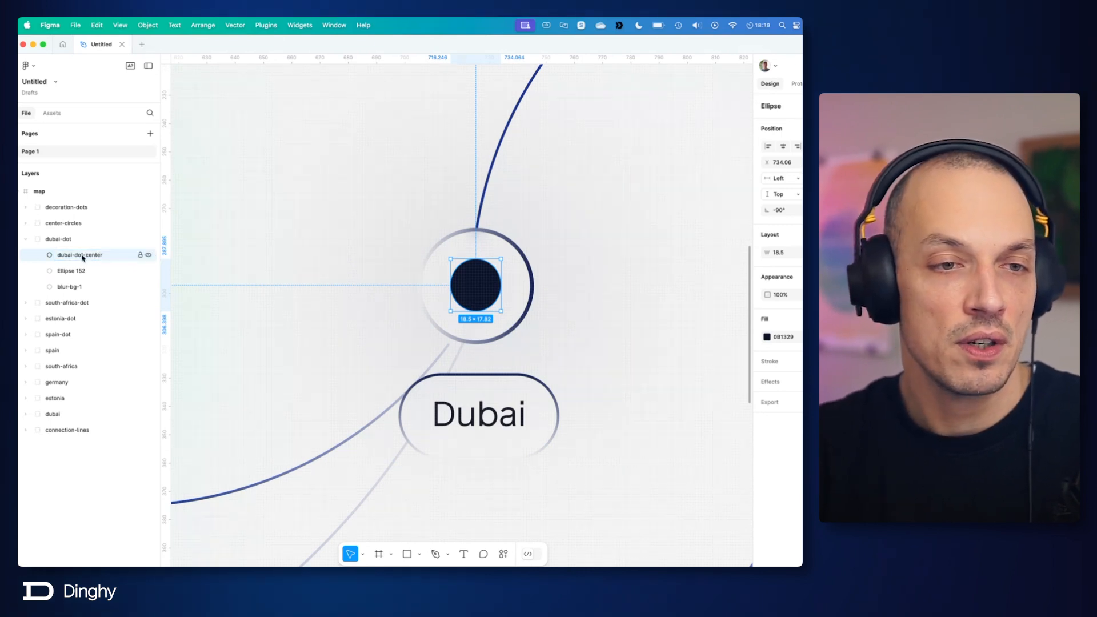
left_click_drag(57, 255, 85, 254)
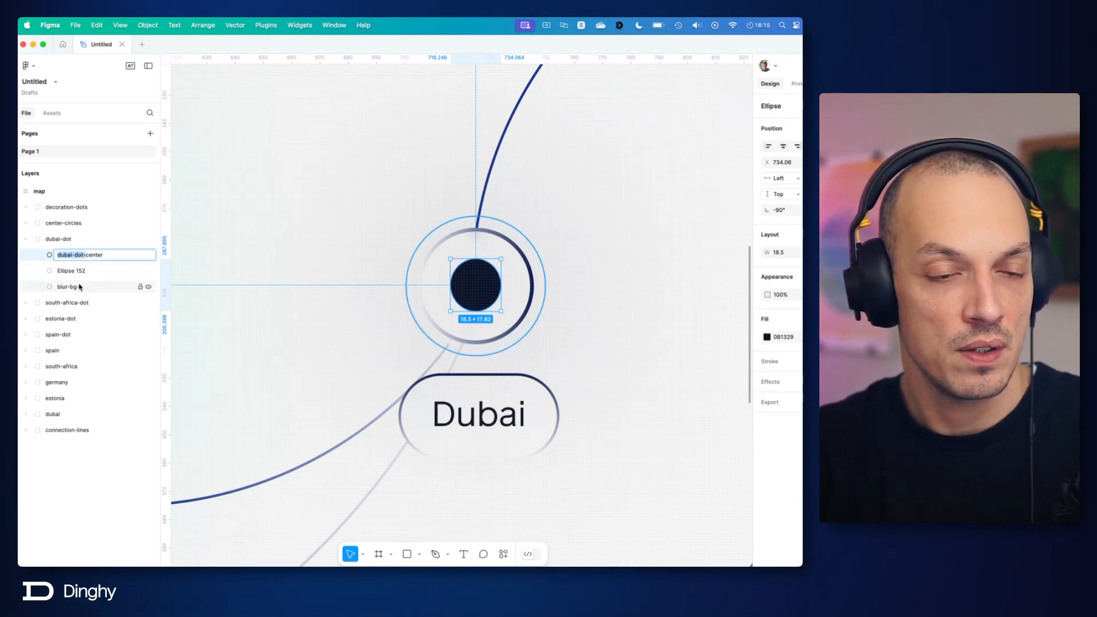
left_click_drag(57, 286, 80, 286)
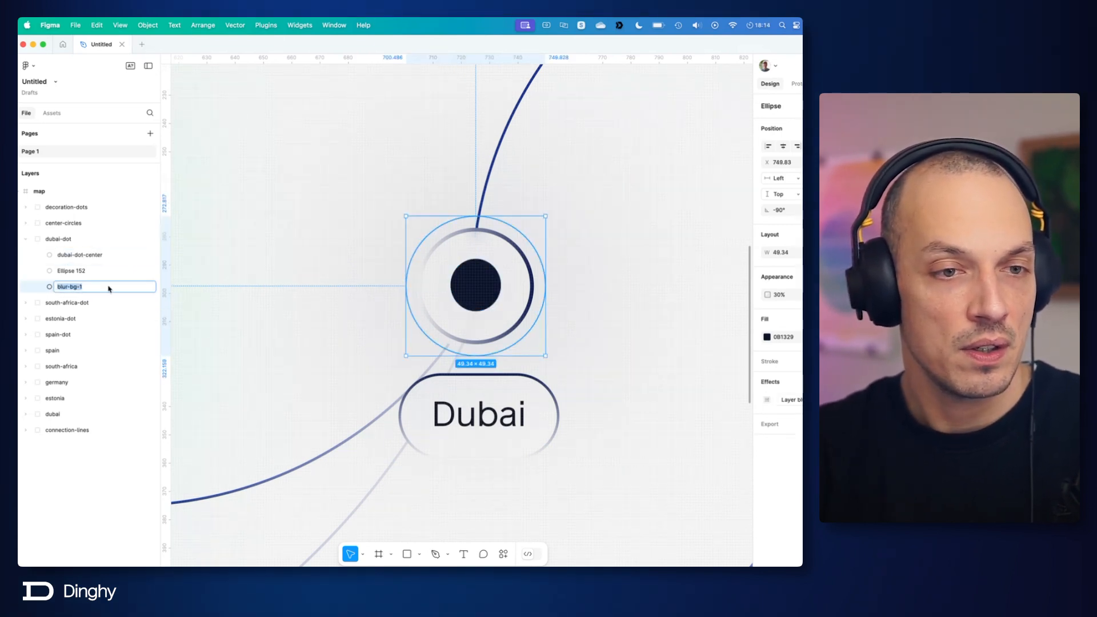
type("dubai-dot-blur")
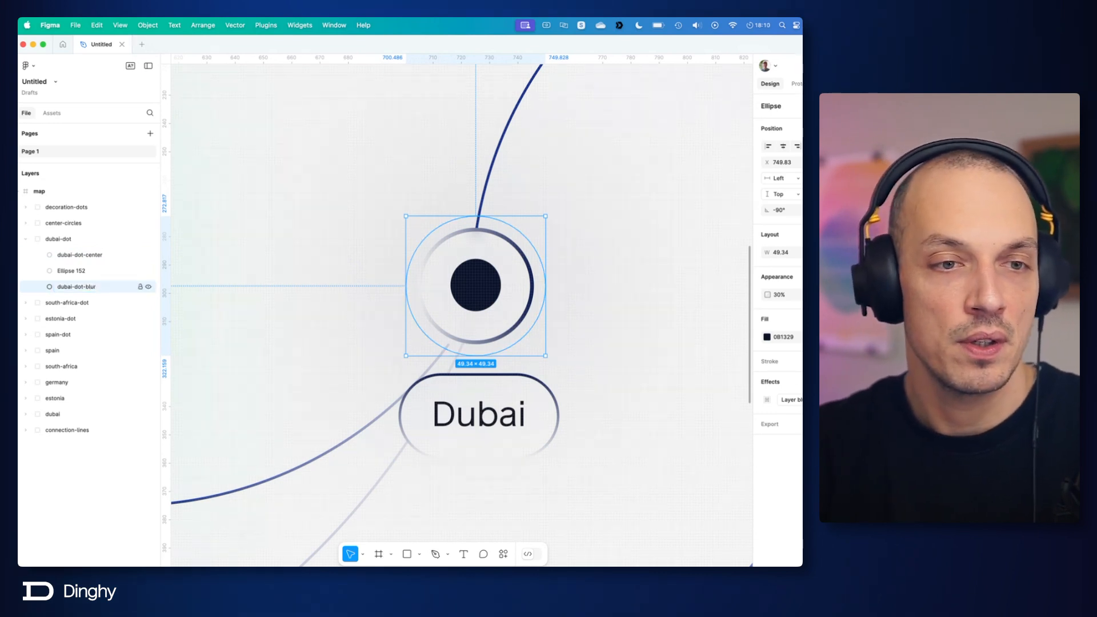
Step: Rename Ellipse 152 as dubai-dot-circle and collapse the dubai-dot group
left_click(77, 272)
double_click(78, 272)
type("dubai-dot-")
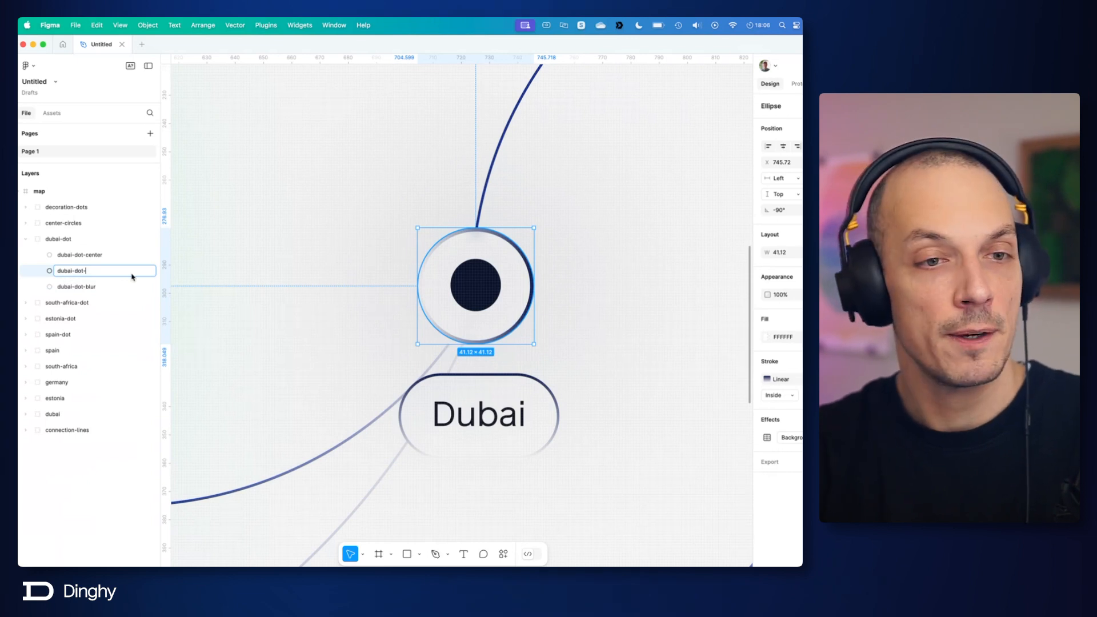
type("circle")
key("Return")
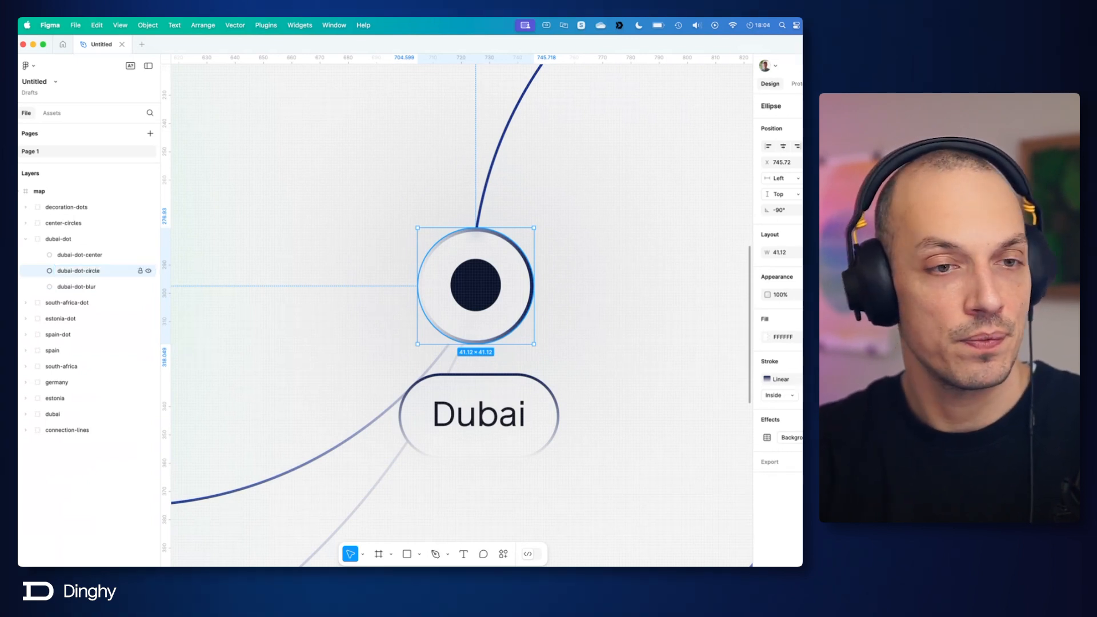
left_click(25, 241)
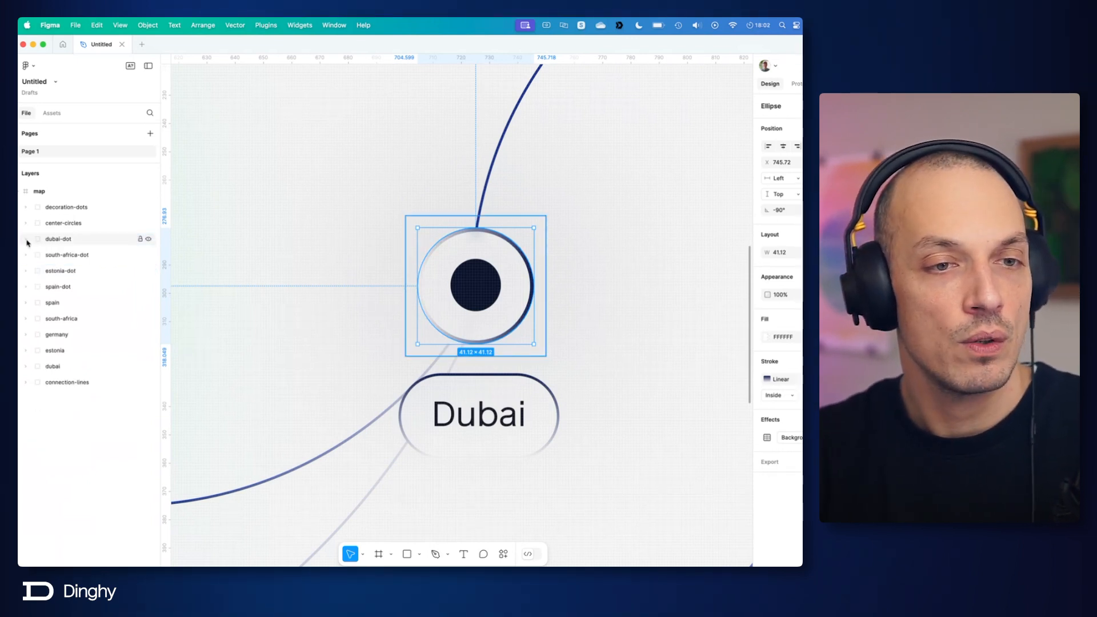
Step: Copy the south-africa-dot group's name and batch rename the three ellipses inside it as south-africa-dot
left_click(26, 255)
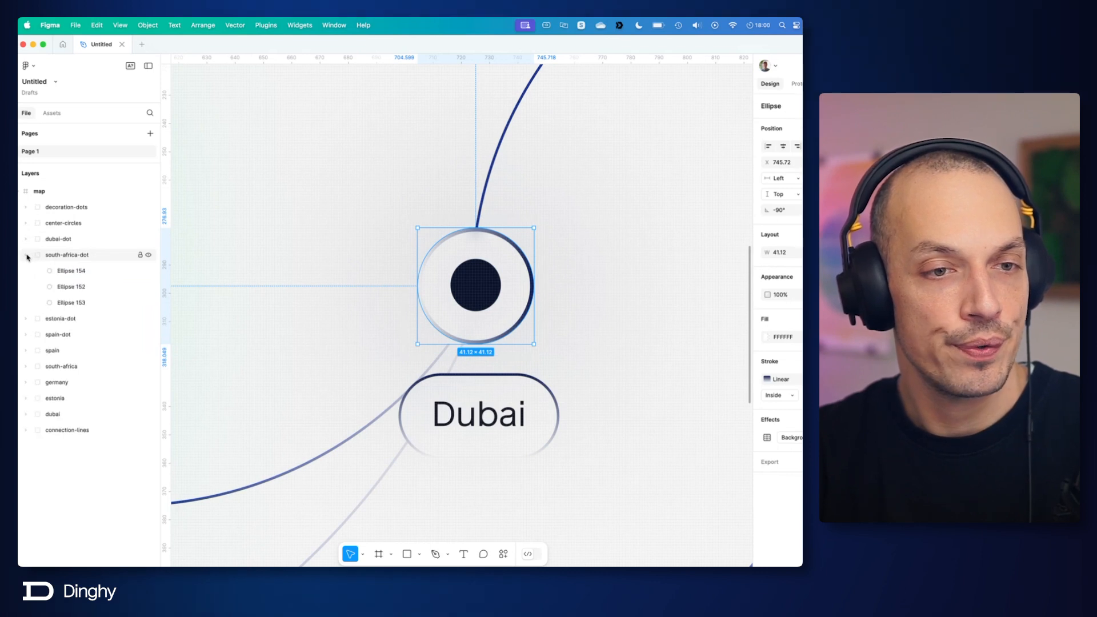
double_click(74, 255)
key("super+c")
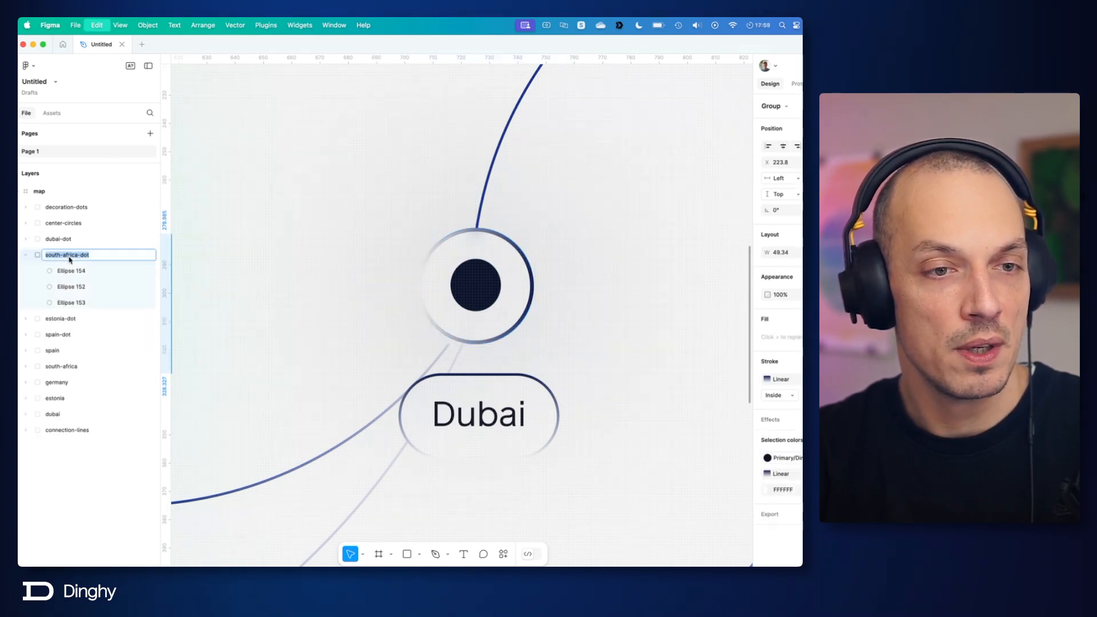
double_click(74, 271)
key("Return")
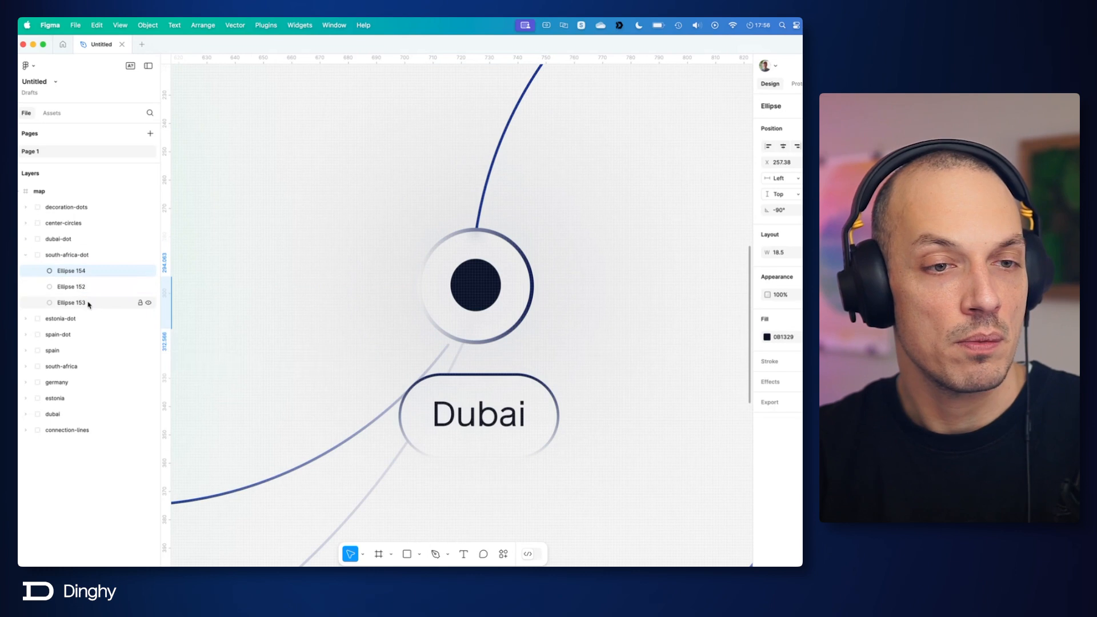
left_click(71, 303, "shift")
right_click(87, 303)
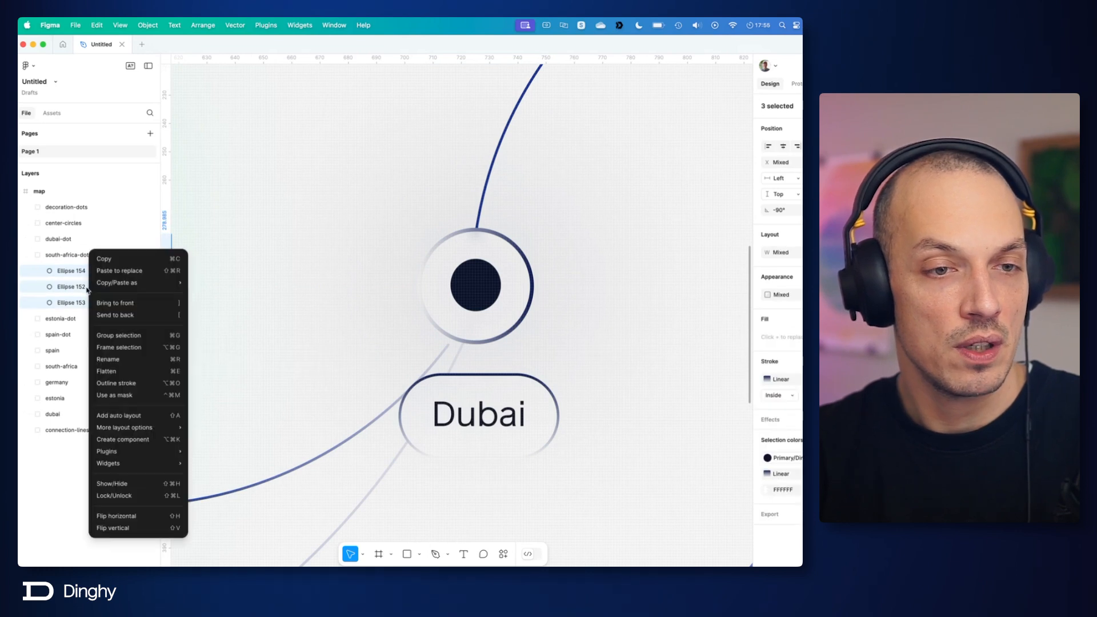
left_click(114, 359)
key("super+v")
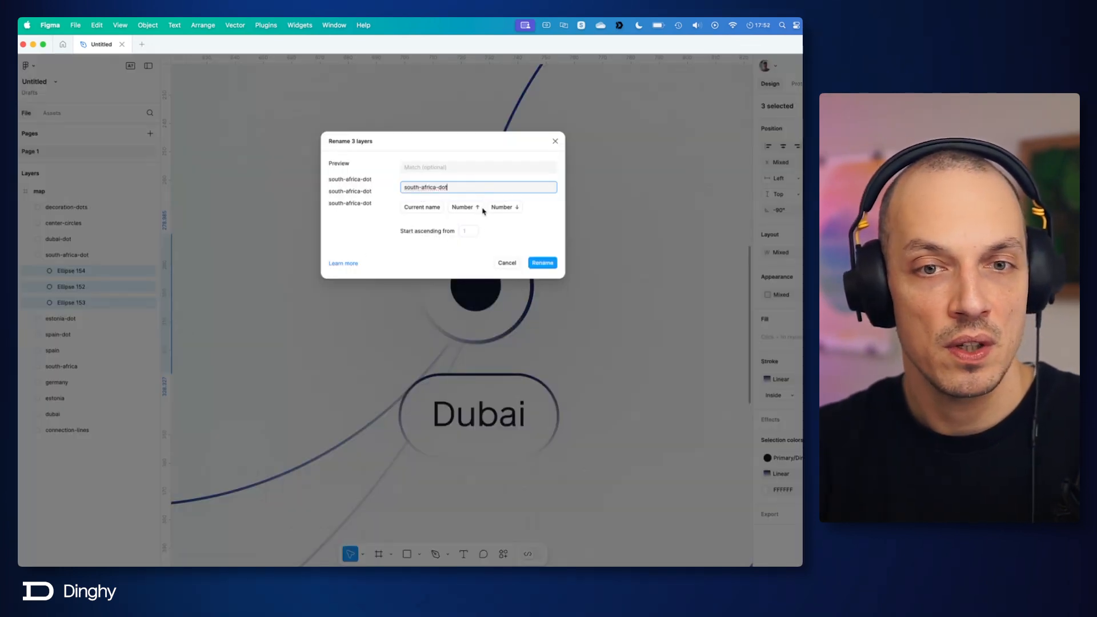
left_click(549, 262)
Step: Rename the small dark centre ellipse in the south-africa-dot group as south-africa-dot-center
left_click(140, 271)
double_click(106, 273)
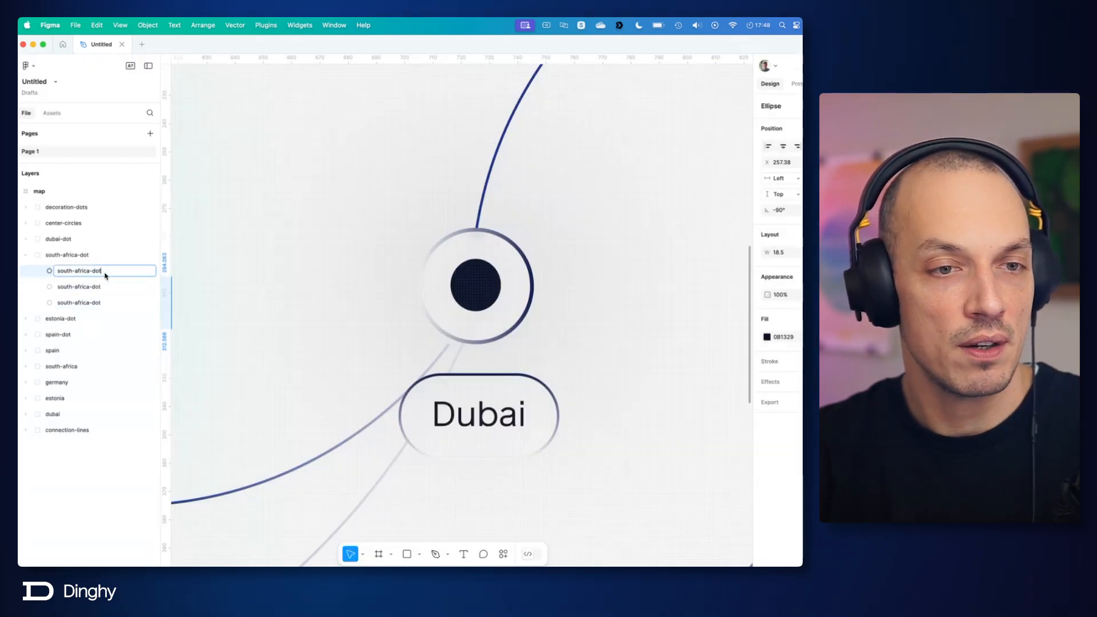
left_click(107, 257)
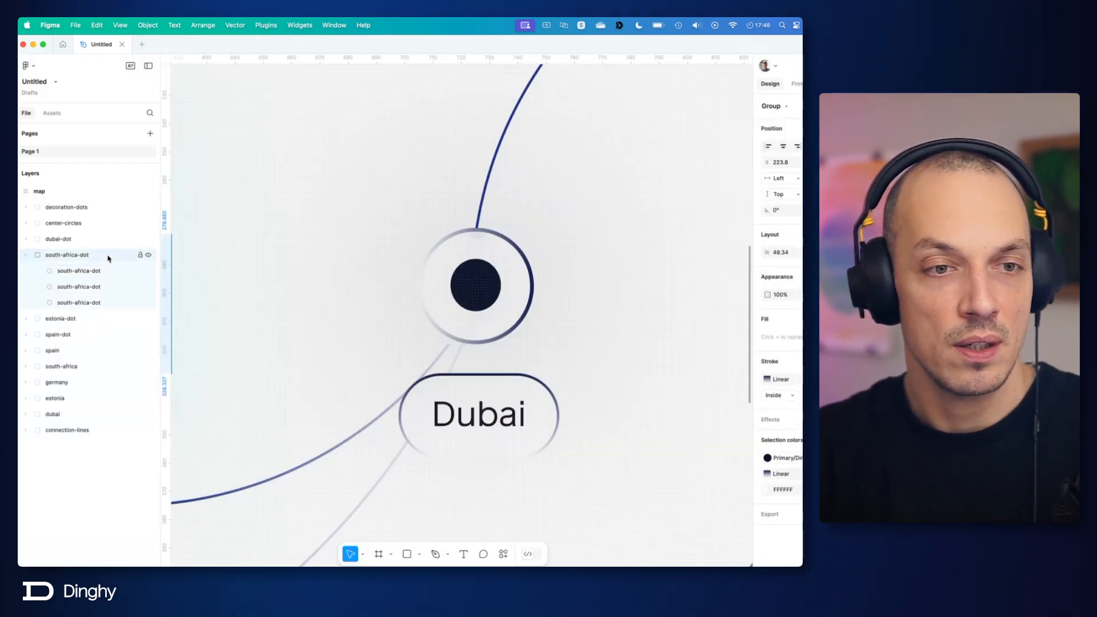
left_click(106, 271)
scroll(357, 317, "down", 5)
left_click_drag(339, 313, 620, 289)
mouse_move(303, 270)
left_mouse_down()
mouse_move(476, 284)
mouse_move(298, 260)
left_mouse_up()
scroll(419, 279, "down", 5)
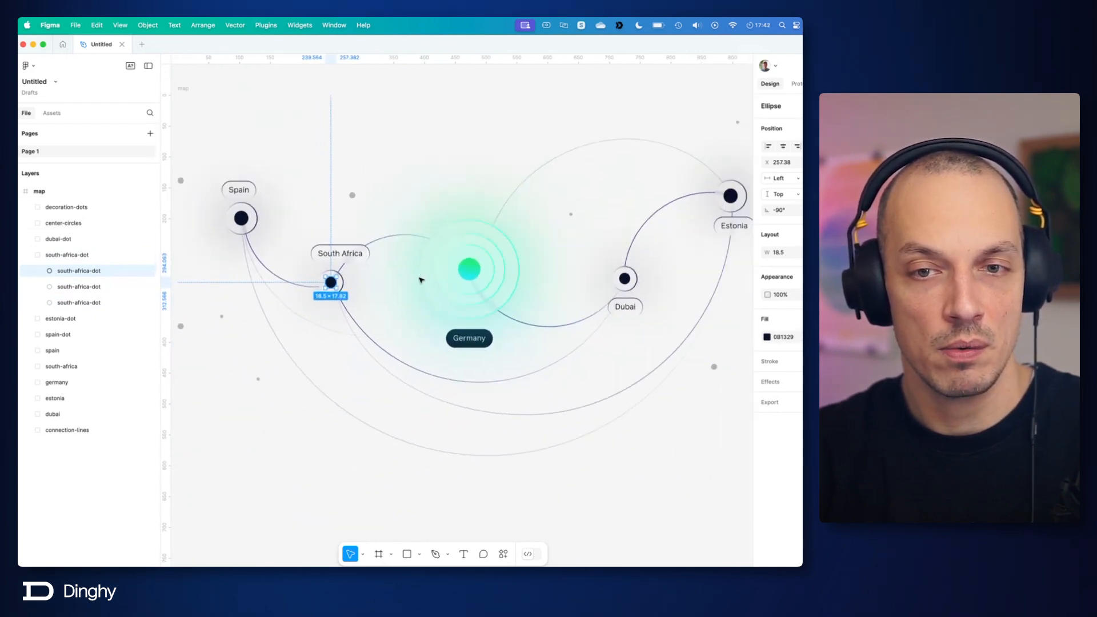
left_click_drag(518, 274, 504, 284)
double_click(106, 272)
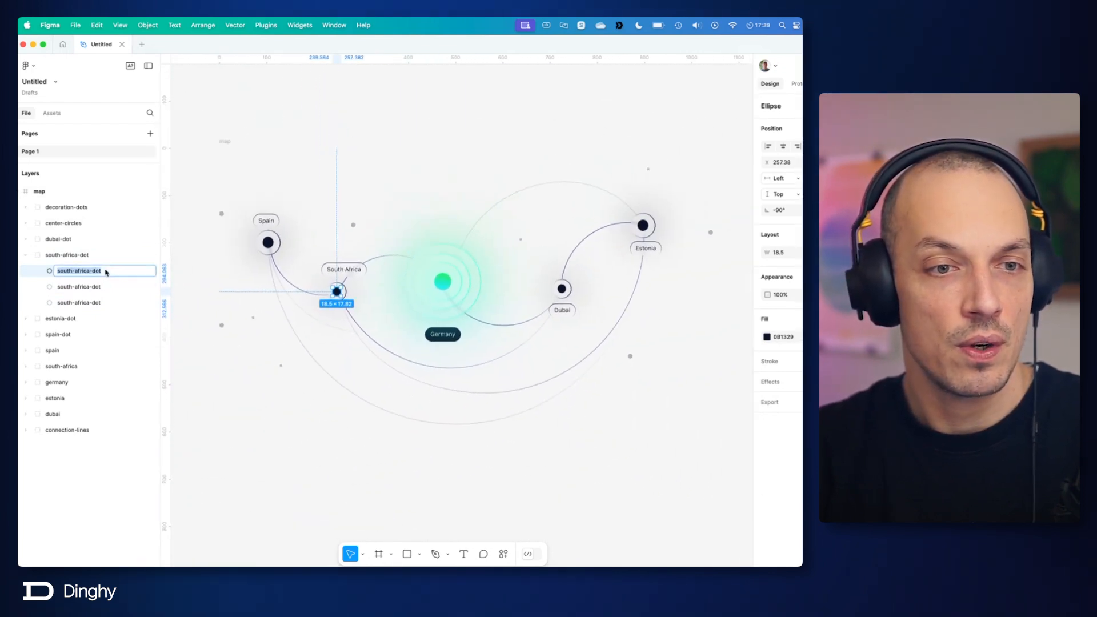
left_click(101, 272)
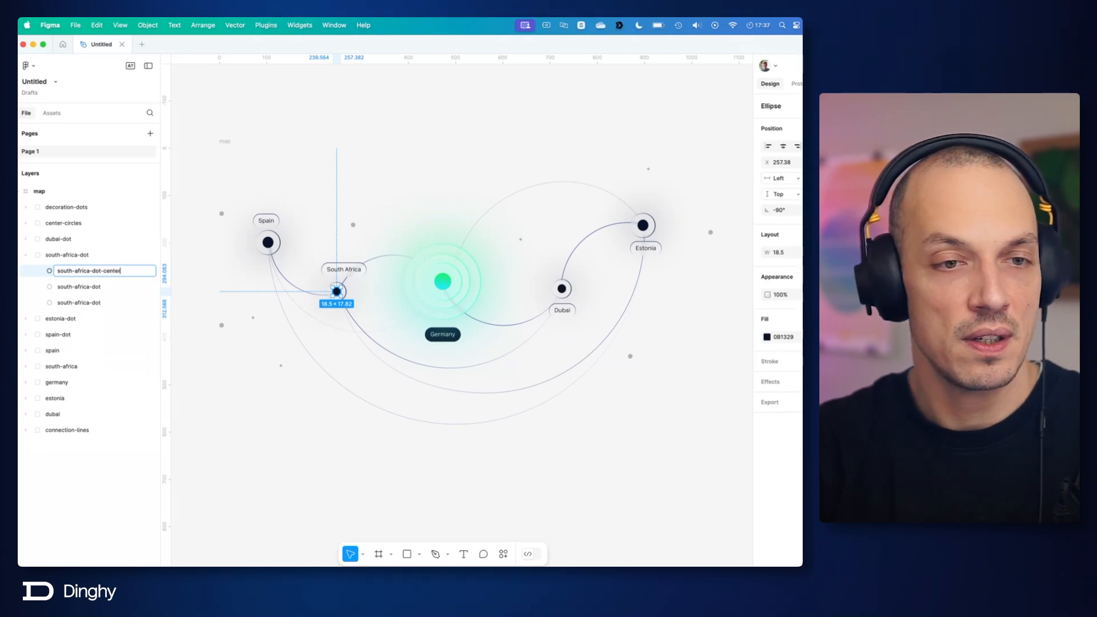
type("-center")
key("Return")
Step: Expand the dubai-dot group as a naming reference and rename the second ellipse in south-africa-dot as south-africa-dot-circle
left_click(26, 239)
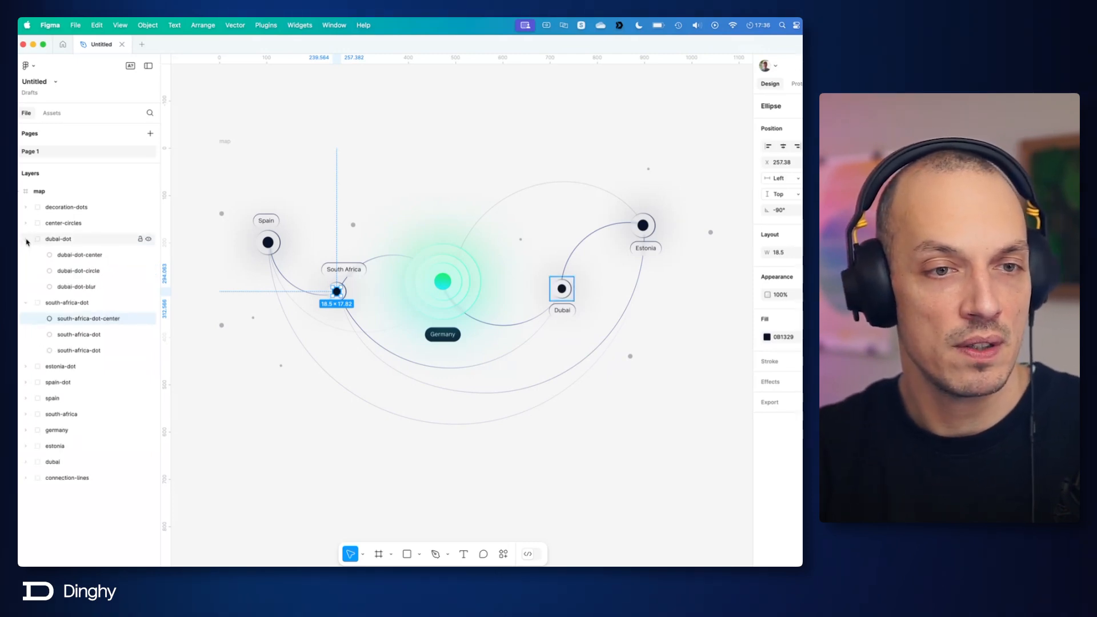
left_click(27, 242)
left_click(28, 242)
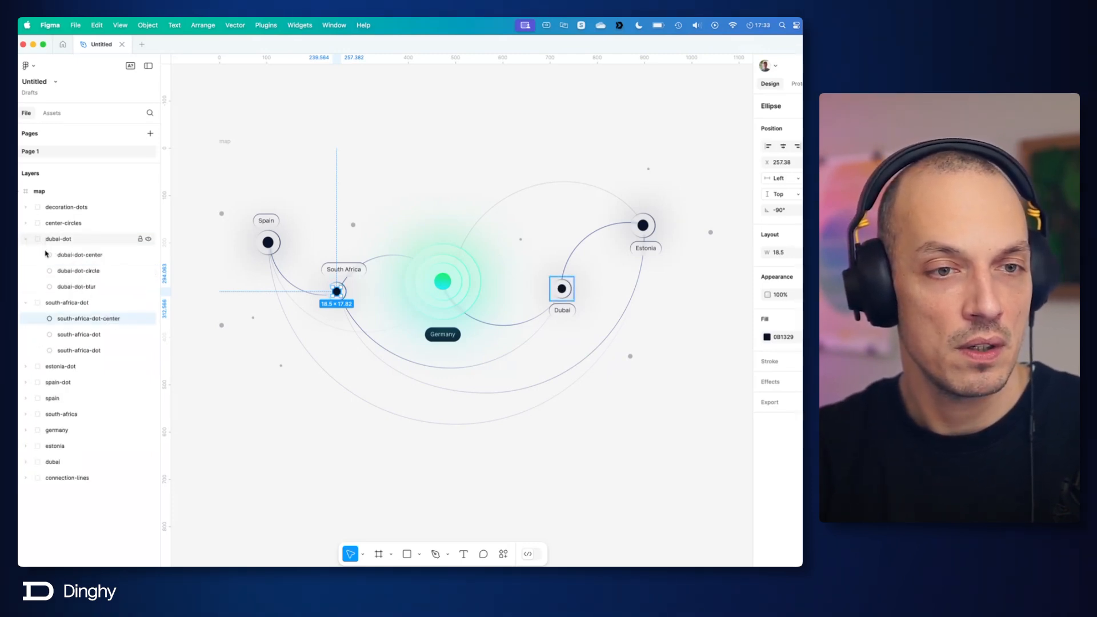
double_click(103, 335)
left_click(106, 337)
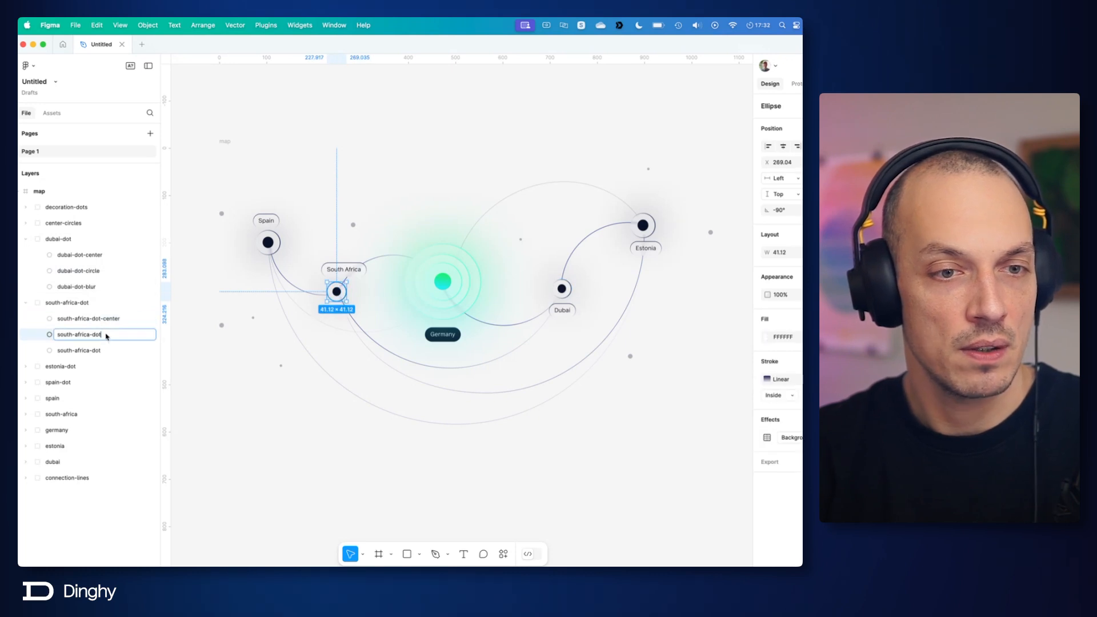
type("-circle")
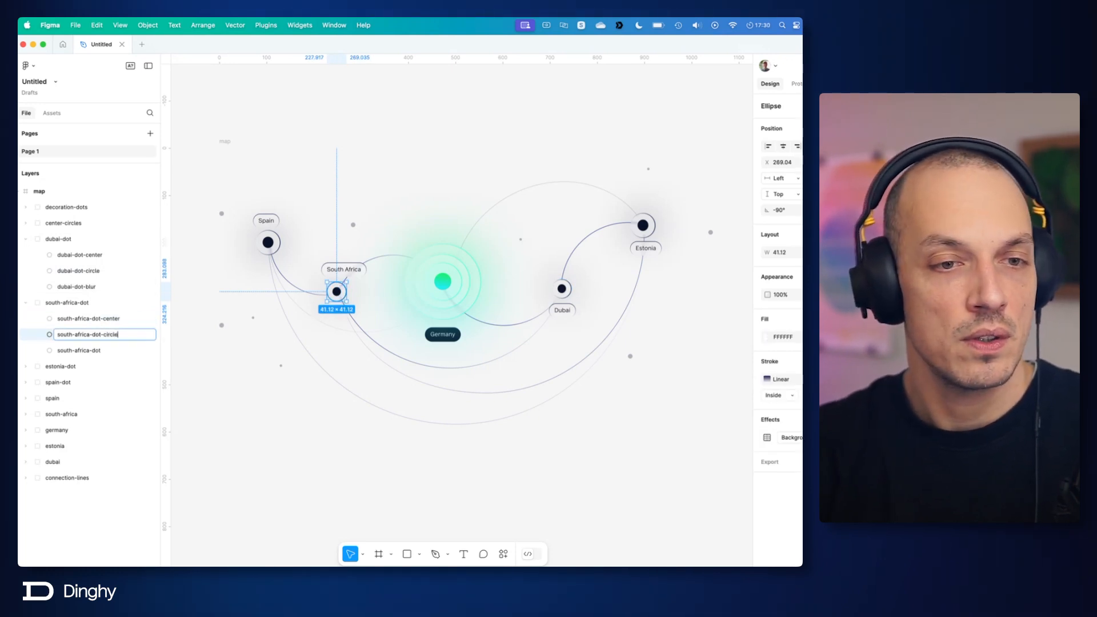
key("Return")
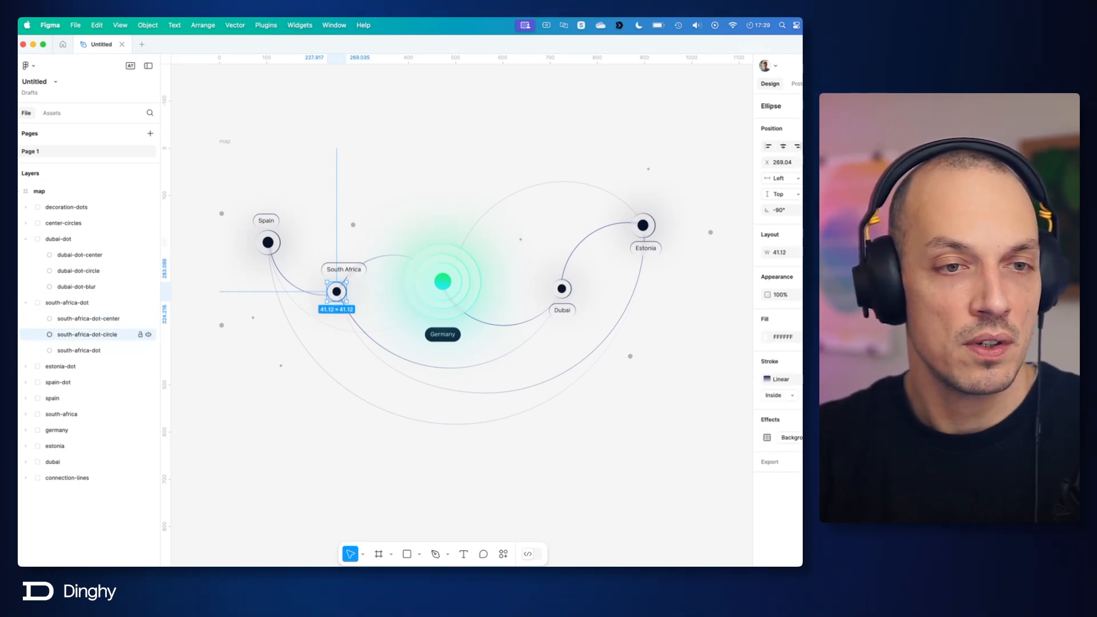
Step: Rename the third ellipse in the south-africa-dot group as south-africa-dot-blur and collapse the group
left_click(87, 351)
double_click(96, 354)
left_click(106, 355)
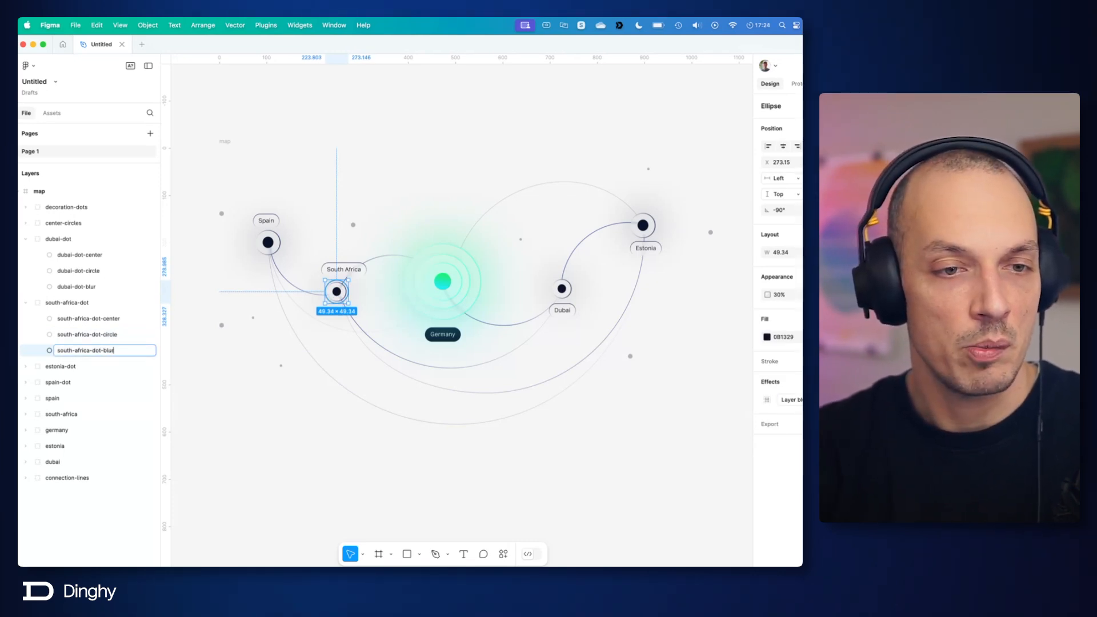
key("Return")
left_click(23, 306)
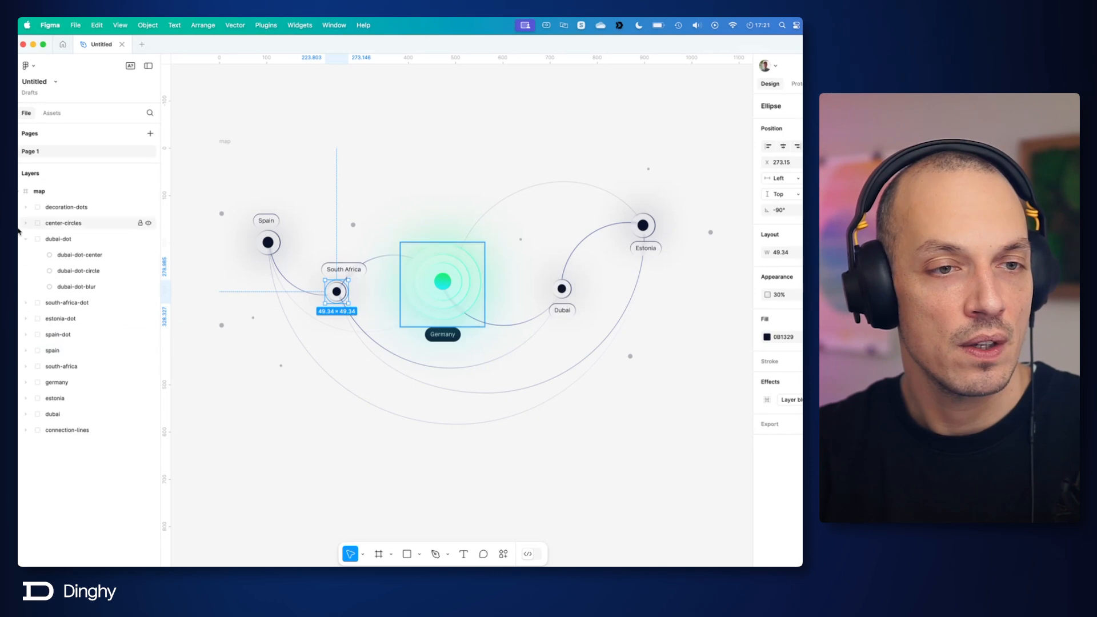
Step: Expand the estonia-dot group and open the name of Ellipse 154 inside it for editing
left_click(27, 319)
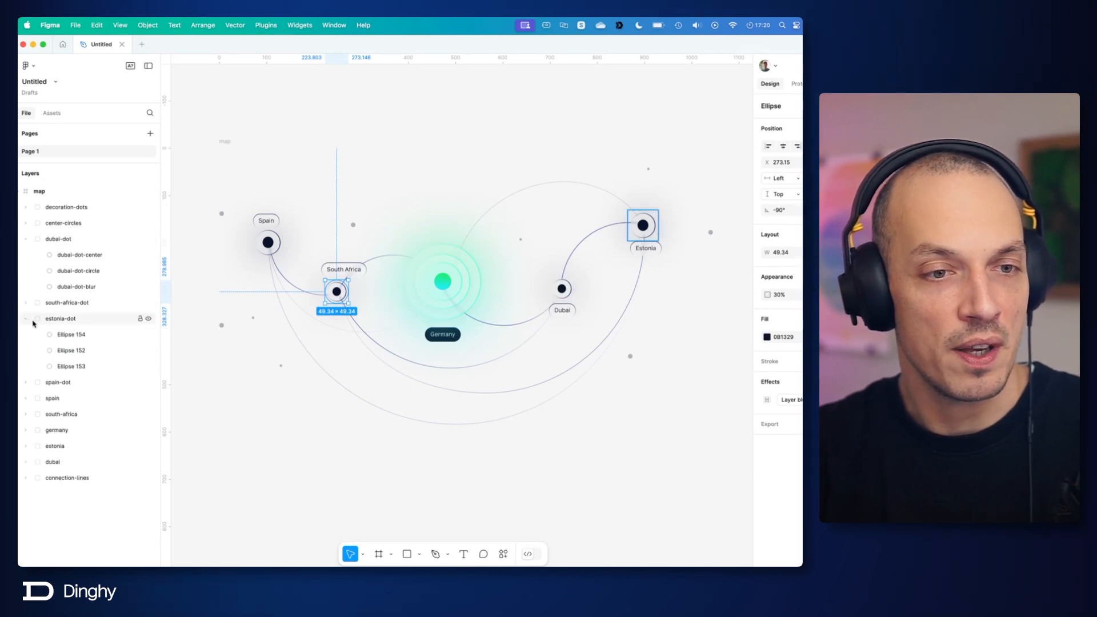
double_click(81, 335)
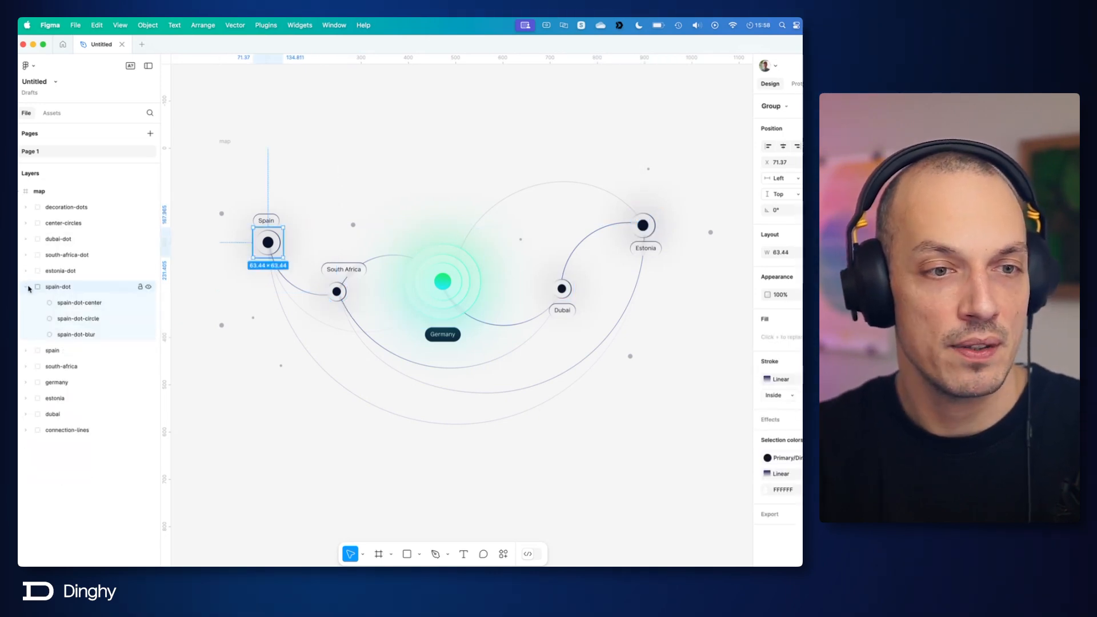
Step: Collapse the spain-dot group and check which map labels the spain, south-africa, germany and estonia groups correspond to
left_click(27, 287)
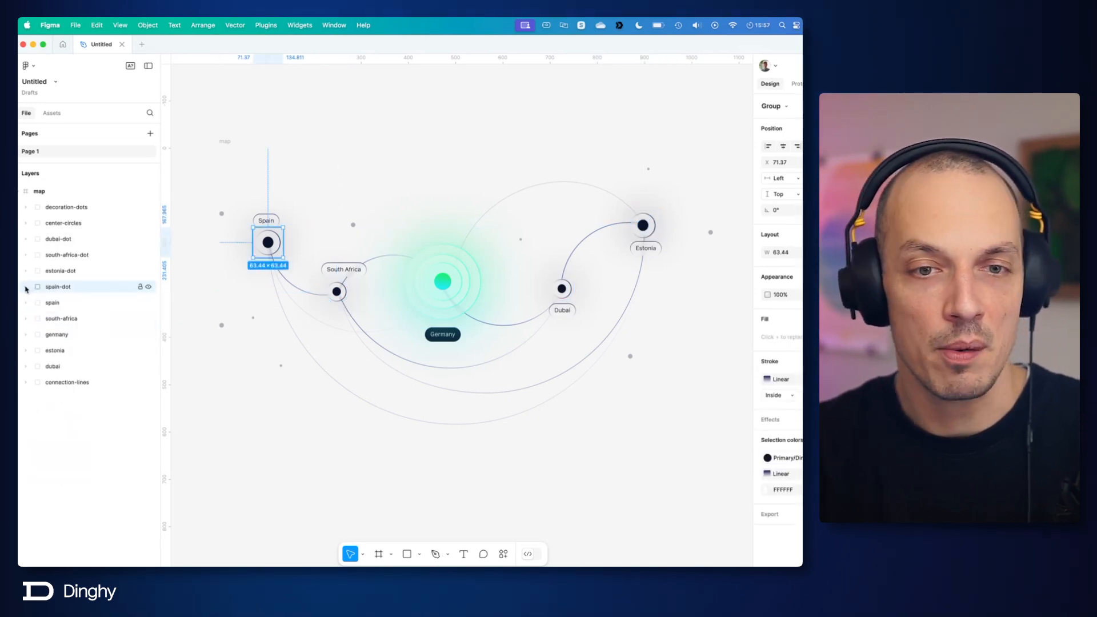
left_click(59, 302)
left_click(60, 318)
left_click(66, 332)
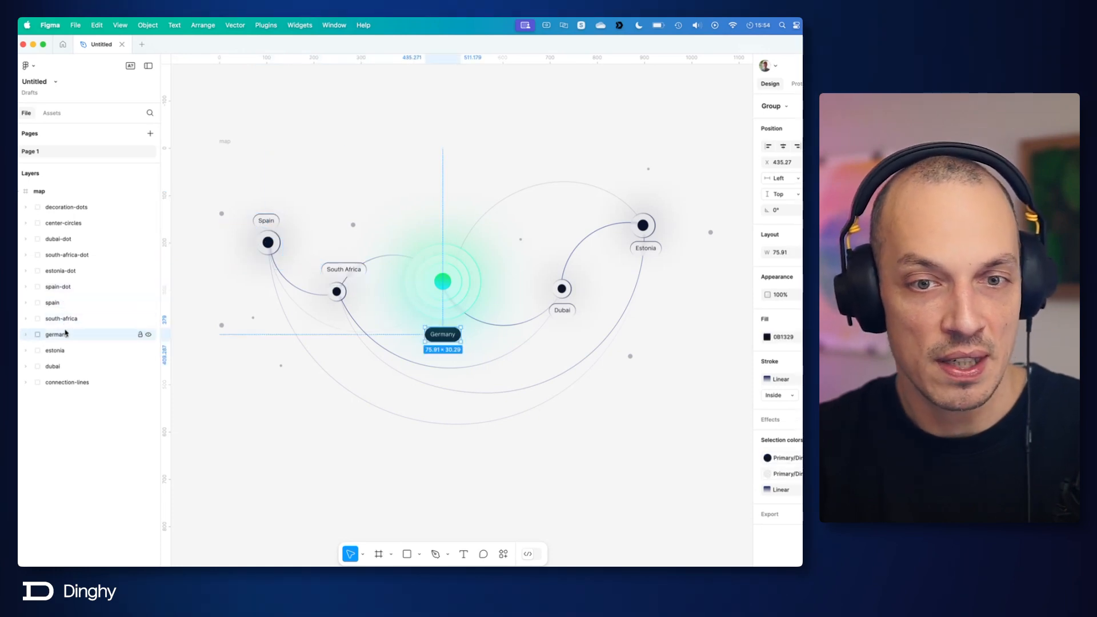
left_click(54, 350)
left_click(49, 320)
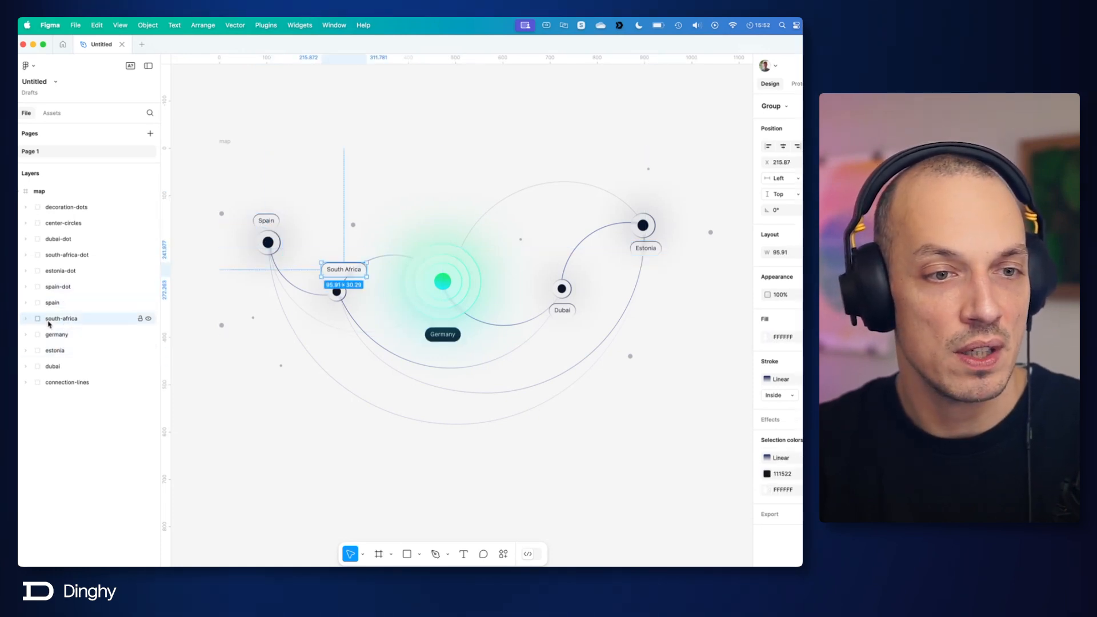
Step: Expand the south-africa, germany, estonia and dubai label groups to inspect their nested frames, and check the lines inside connection-lines
left_click(26, 319)
left_click(38, 334)
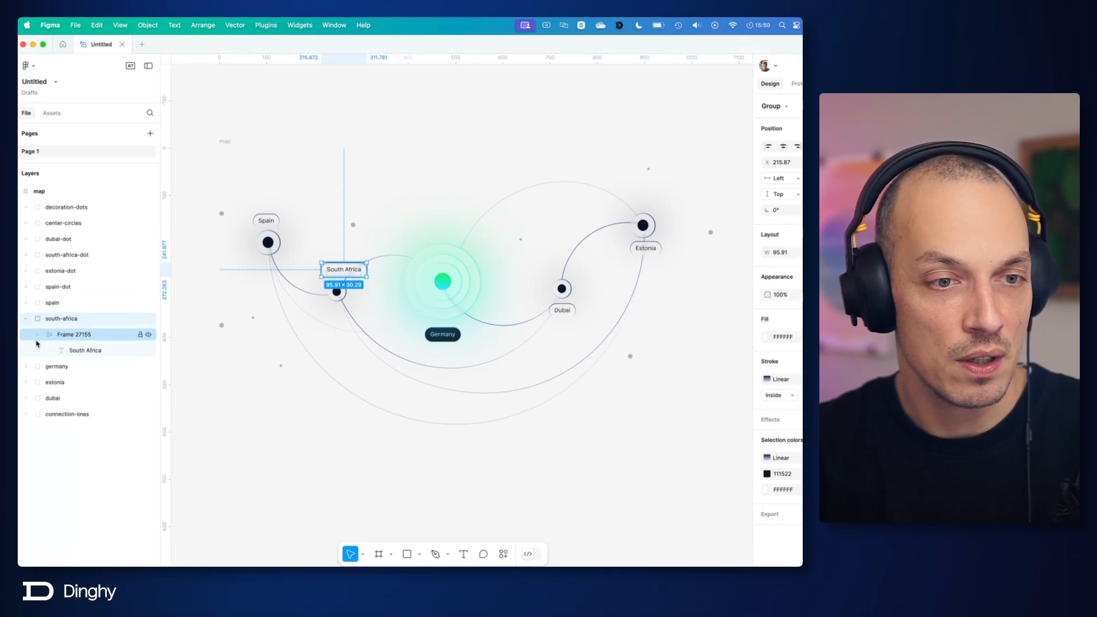
left_click(25, 367)
left_click(25, 398)
left_click(25, 430)
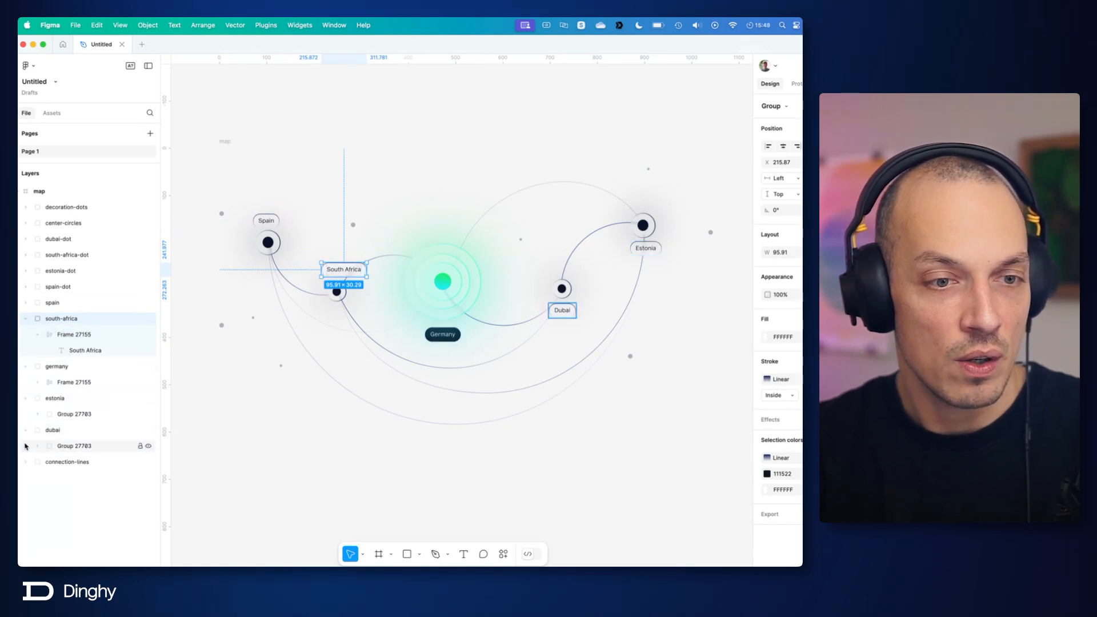
left_click(26, 461)
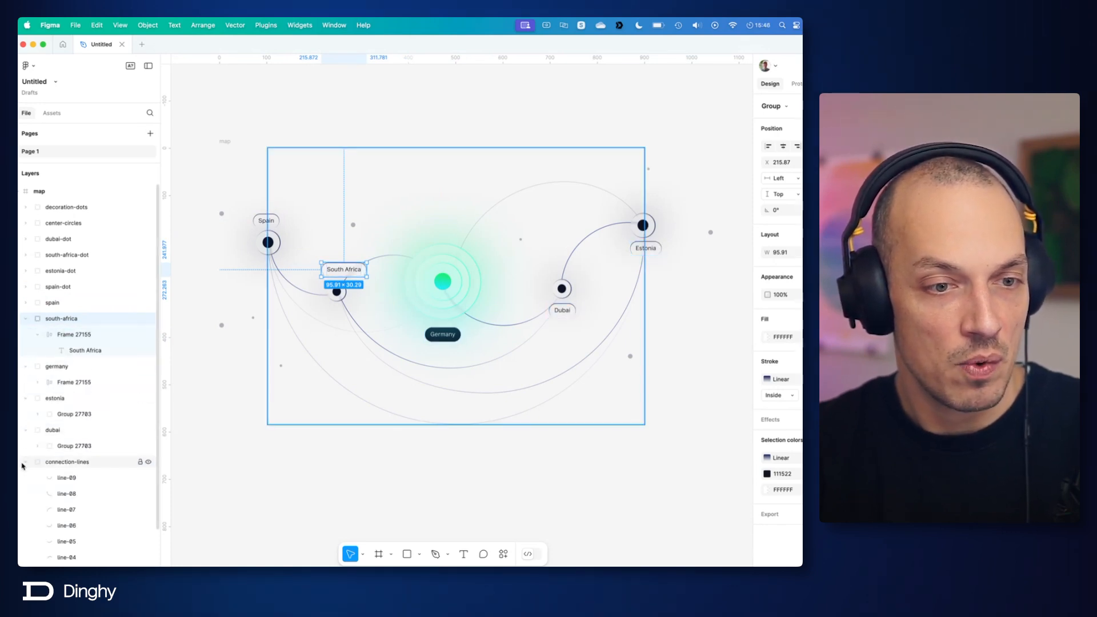
left_click(25, 462)
key("Return")
left_click(37, 382)
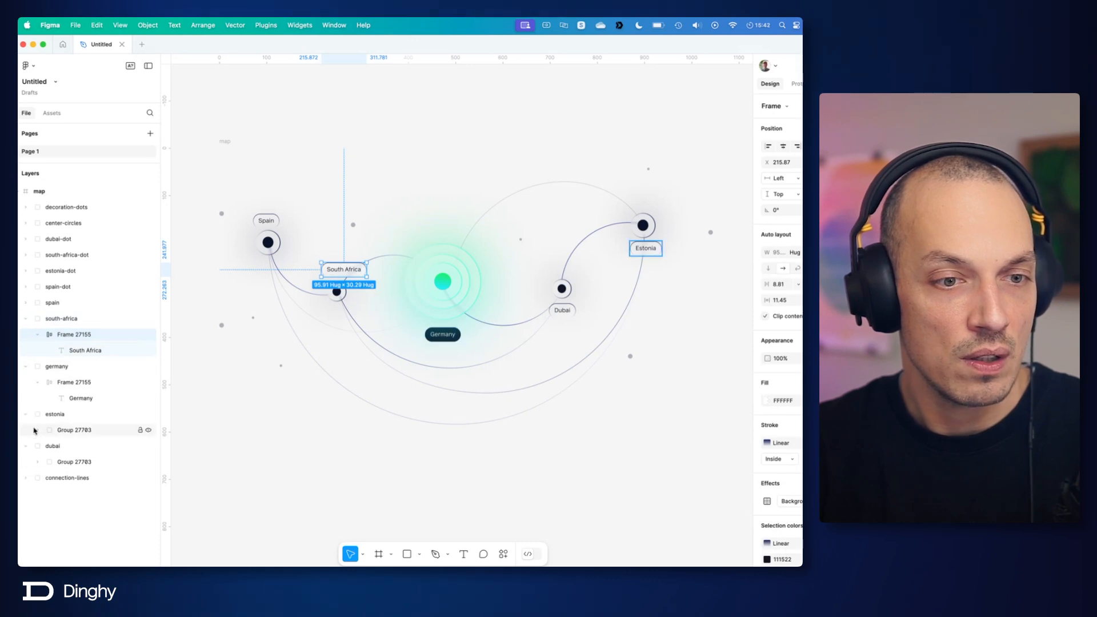
left_click(37, 431)
left_click(38, 478)
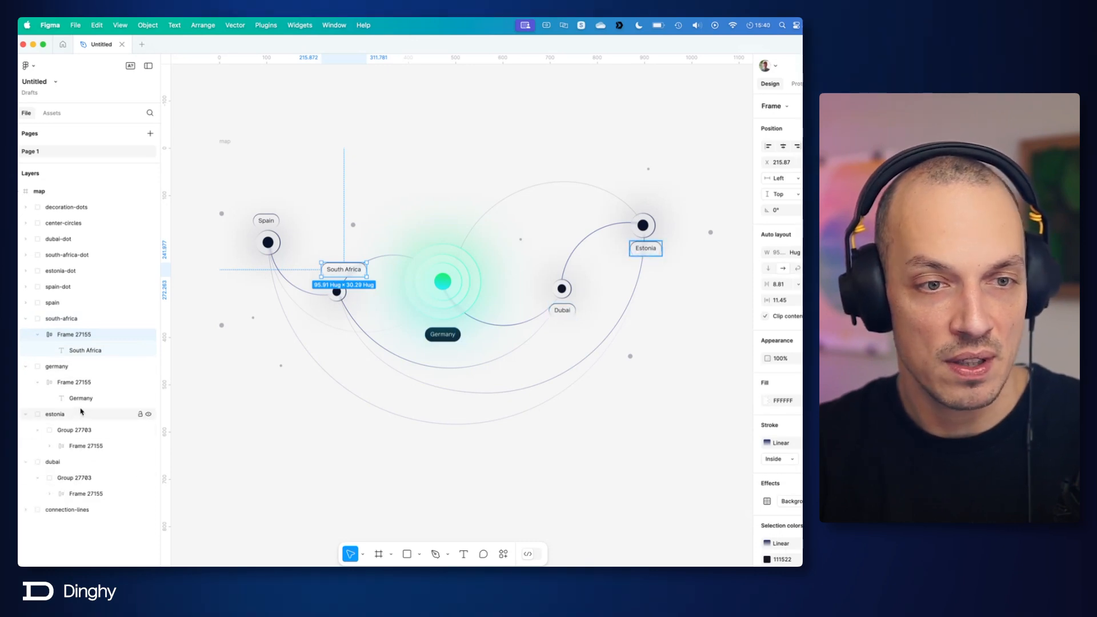
Step: Rename Frame 27155 inside the south-africa label group as south-africa and ungroup the redundant outer group
left_click(70, 320)
double_click(70, 320)
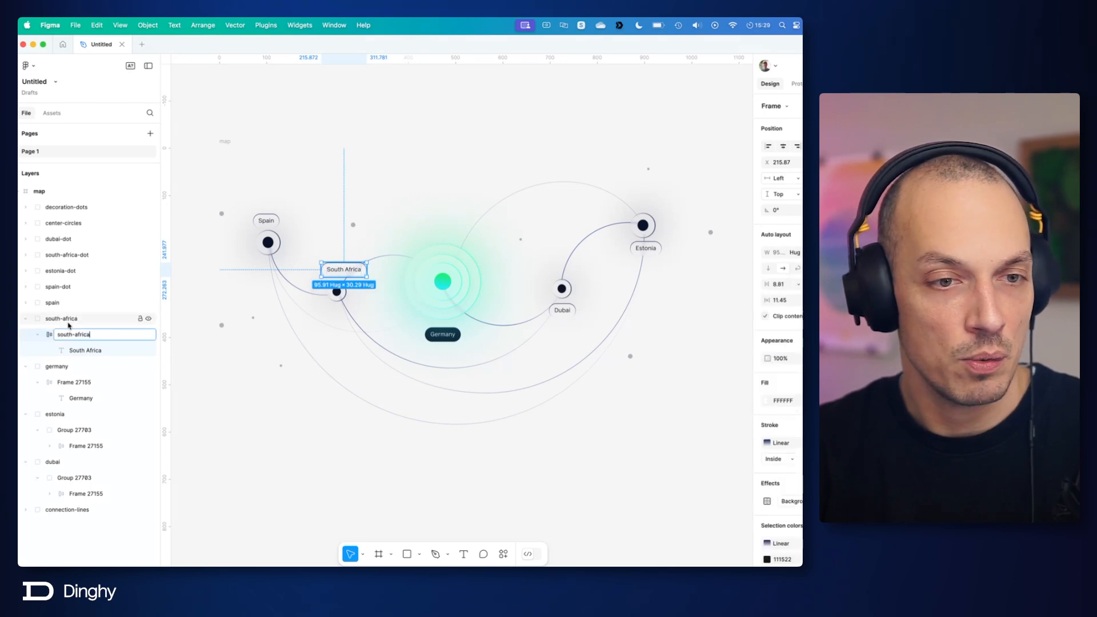
right_click(69, 322)
left_click(94, 347)
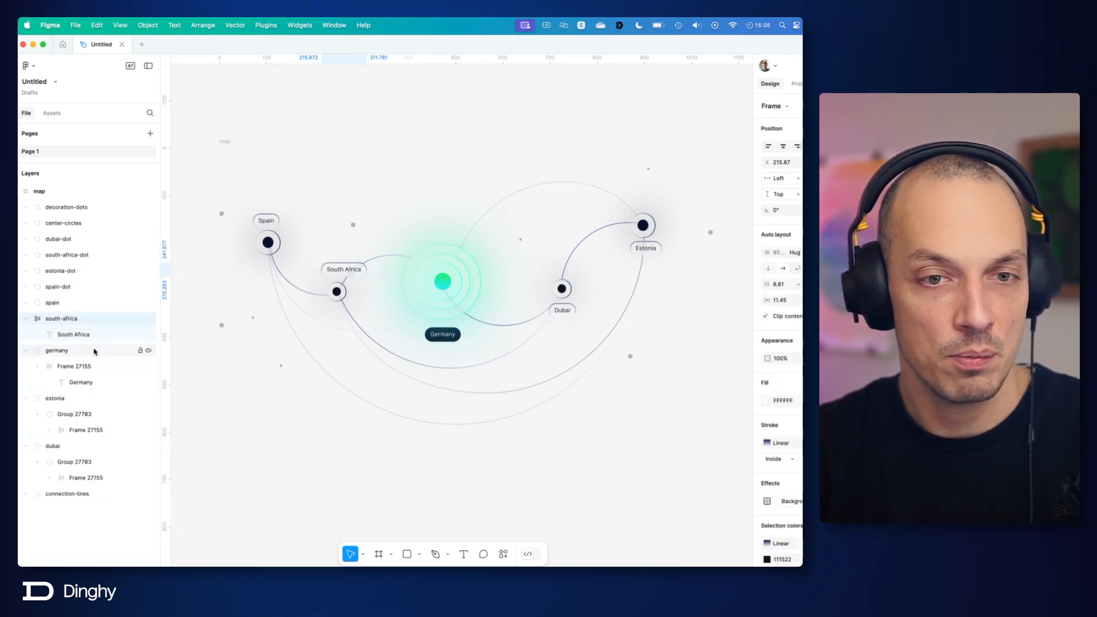
Step: Rename Frame 27155 inside the germany label group as germany and ungroup the redundant outer group
scroll(306, 283, "up", 5)
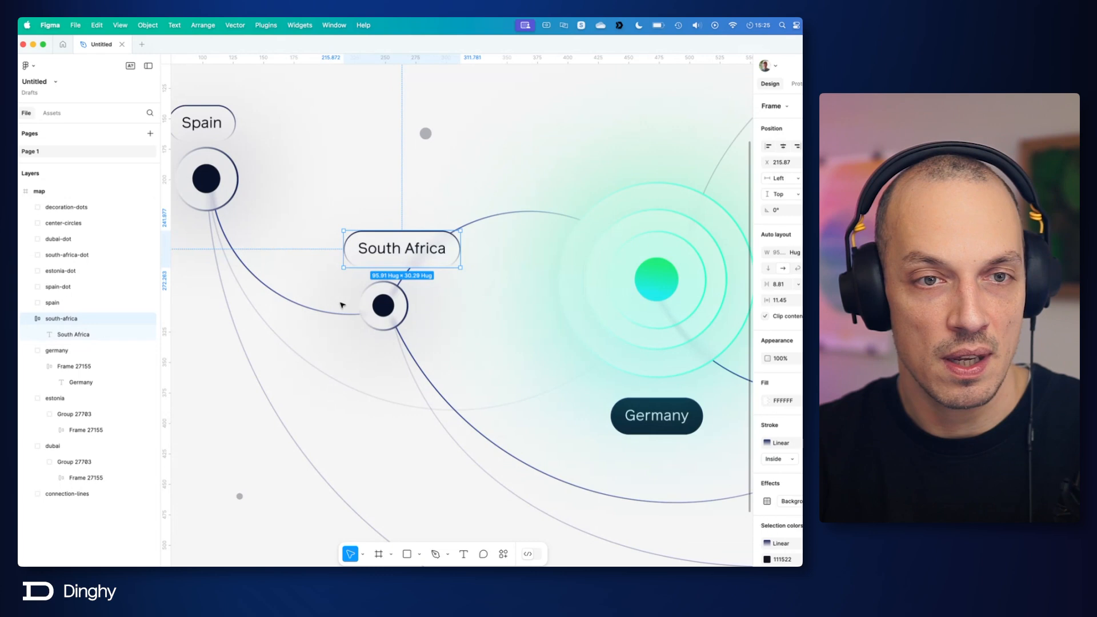
left_click(73, 352)
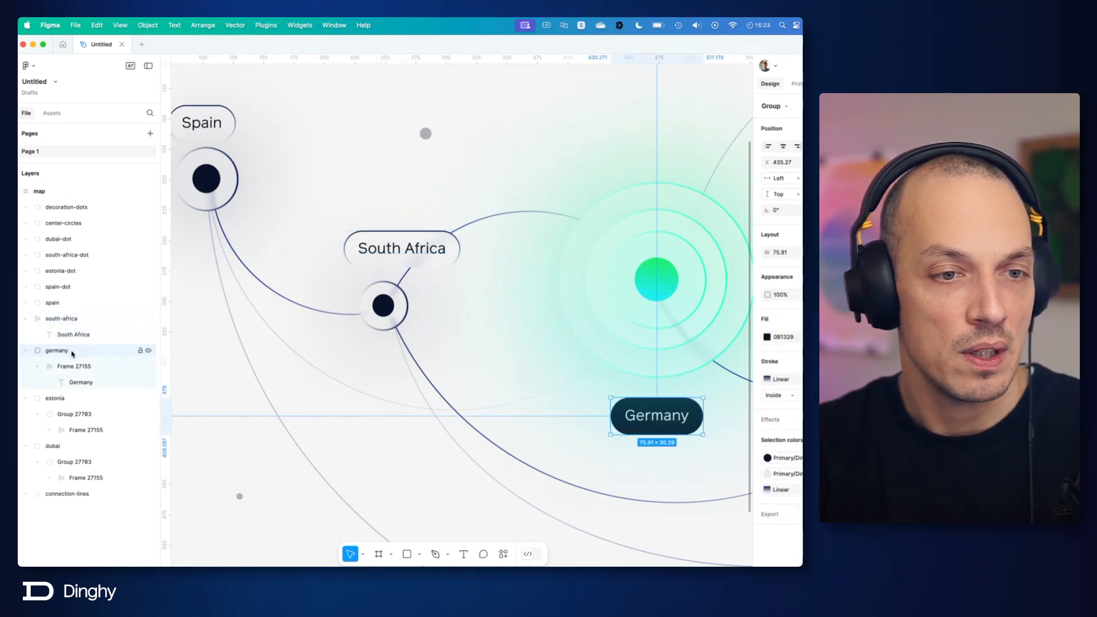
left_click(72, 366)
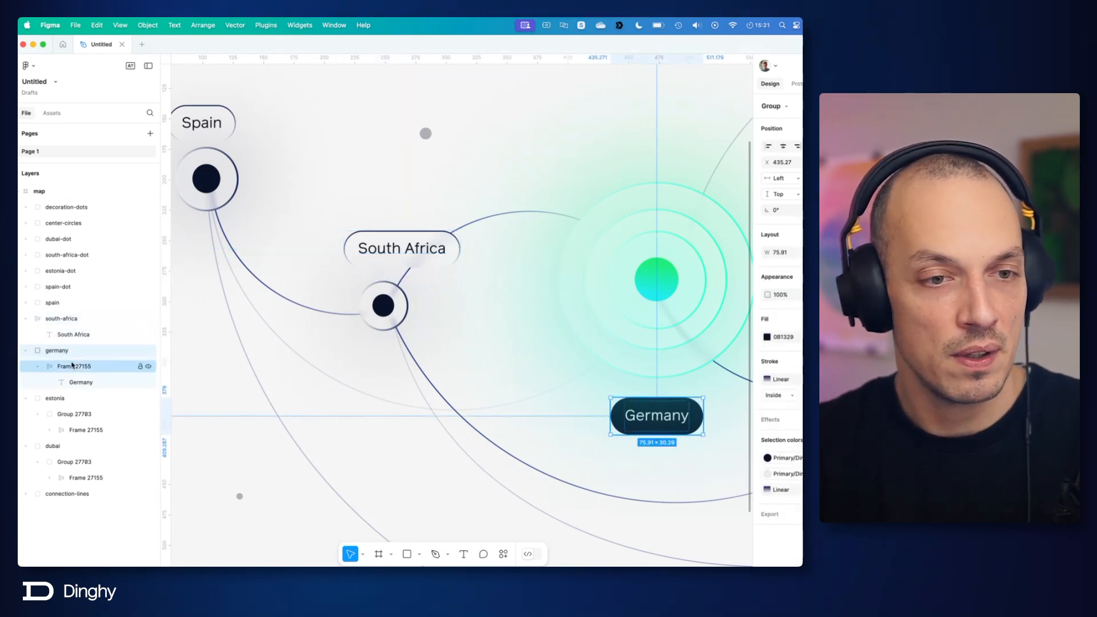
double_click(71, 365)
type("germany")
left_click(69, 352)
right_click(69, 352)
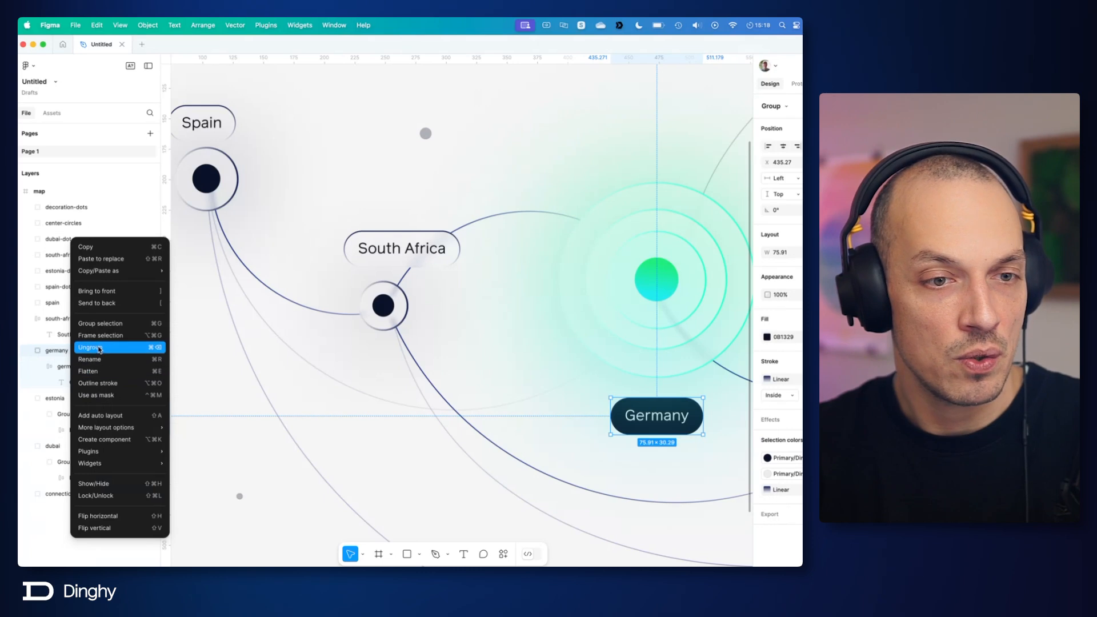
left_click(94, 347)
Step: Copy the estonia label group's name and rename Group 27703 inside it as estonia
double_click(65, 398)
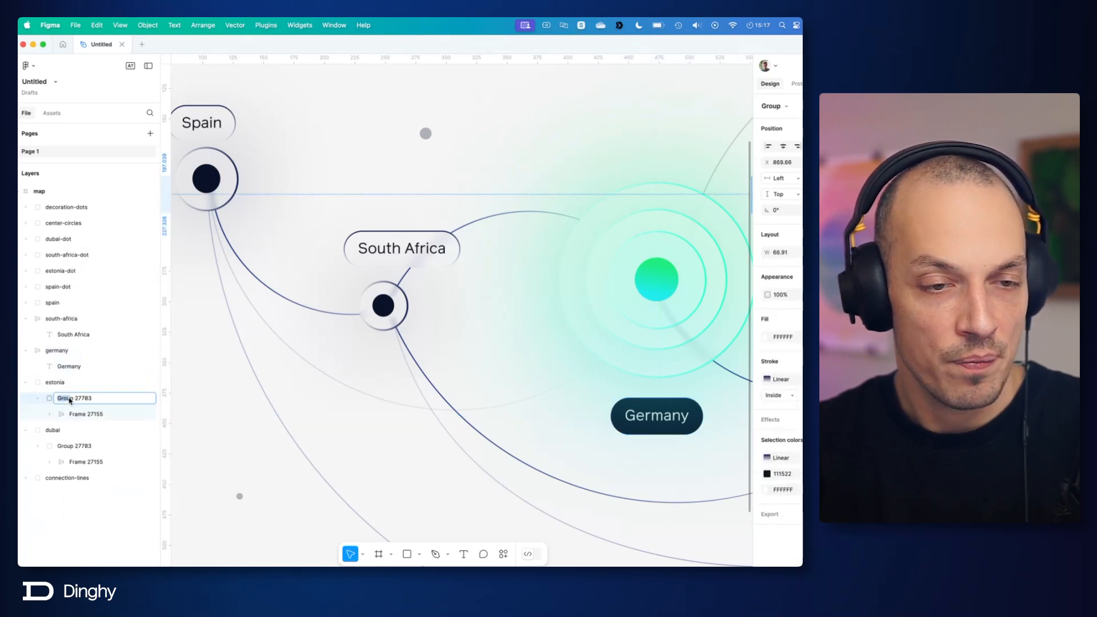
double_click(55, 383)
key("super+c")
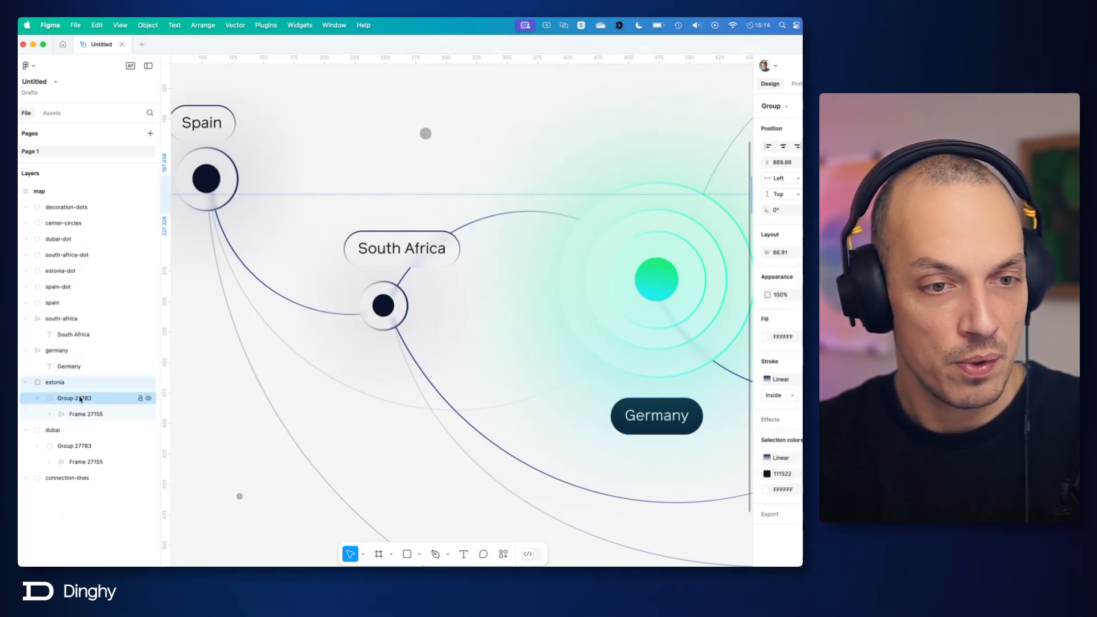
double_click(80, 399)
key("super+v")
Step: Try to ungroup the outer estonia label group and undo the ungrouping
left_click(61, 383)
right_click(61, 383)
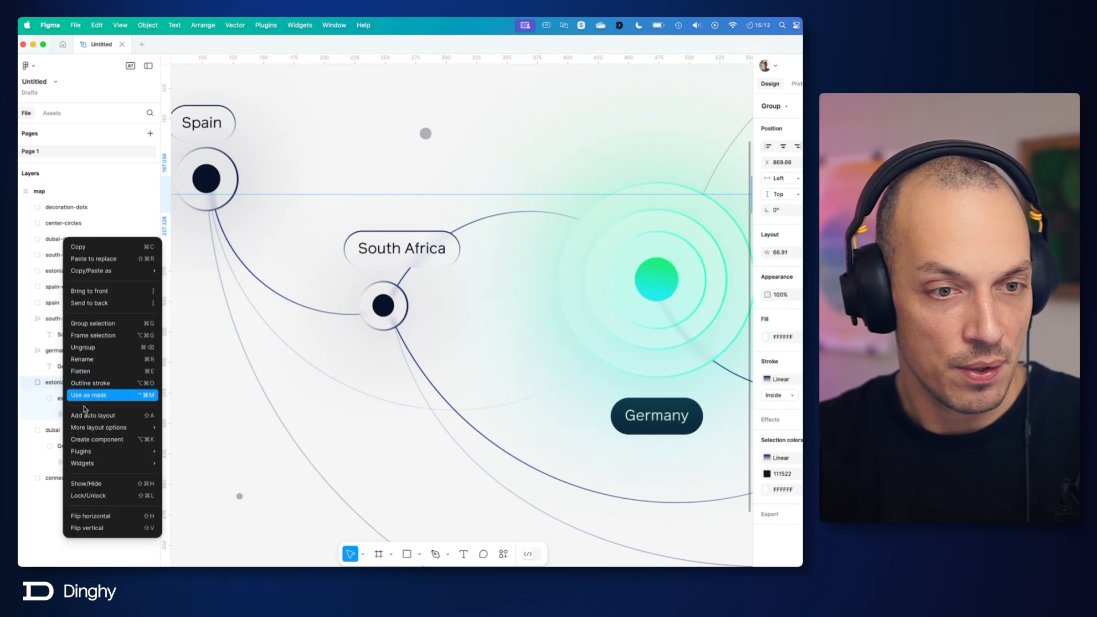
left_click(83, 347)
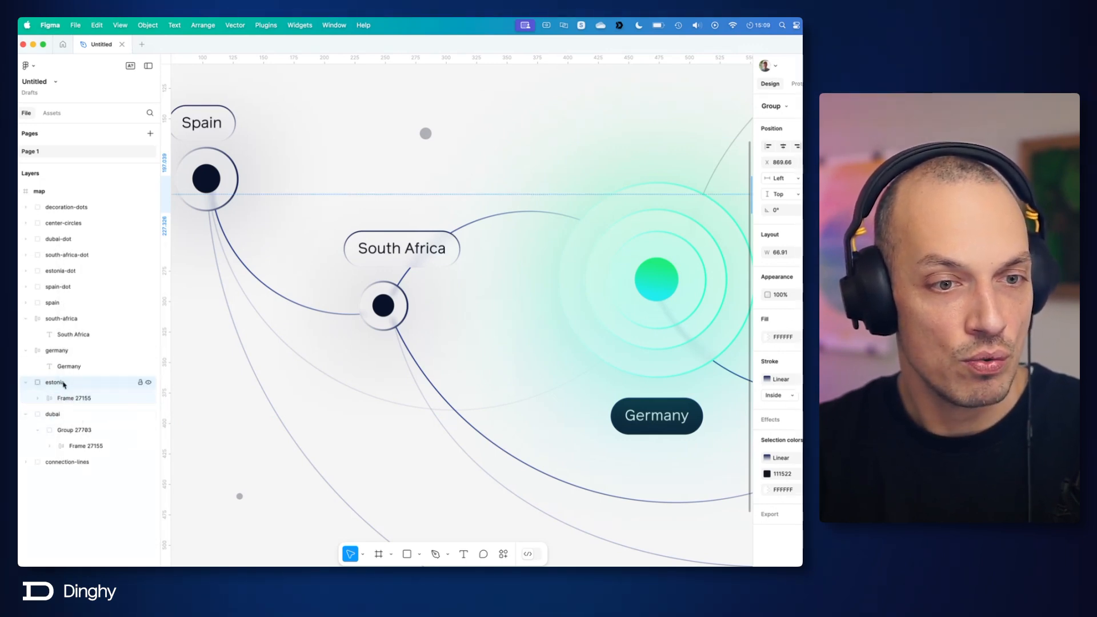
key("super+z")
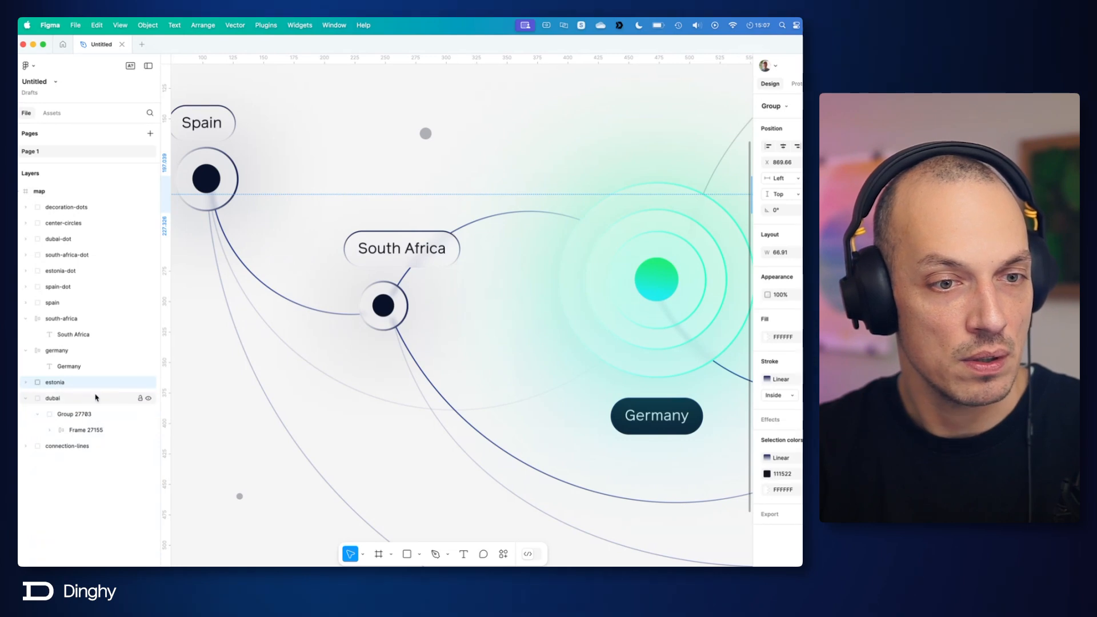
Step: Ungroup one redundant level of the nested estonia label groups
left_click(25, 383)
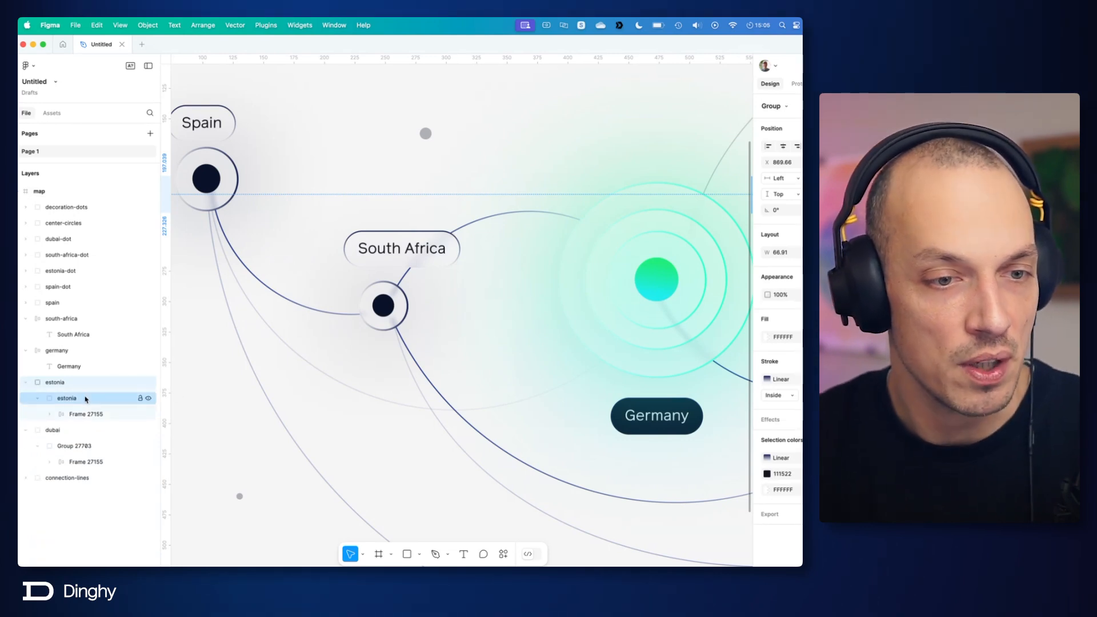
left_click(67, 400)
left_click(56, 382)
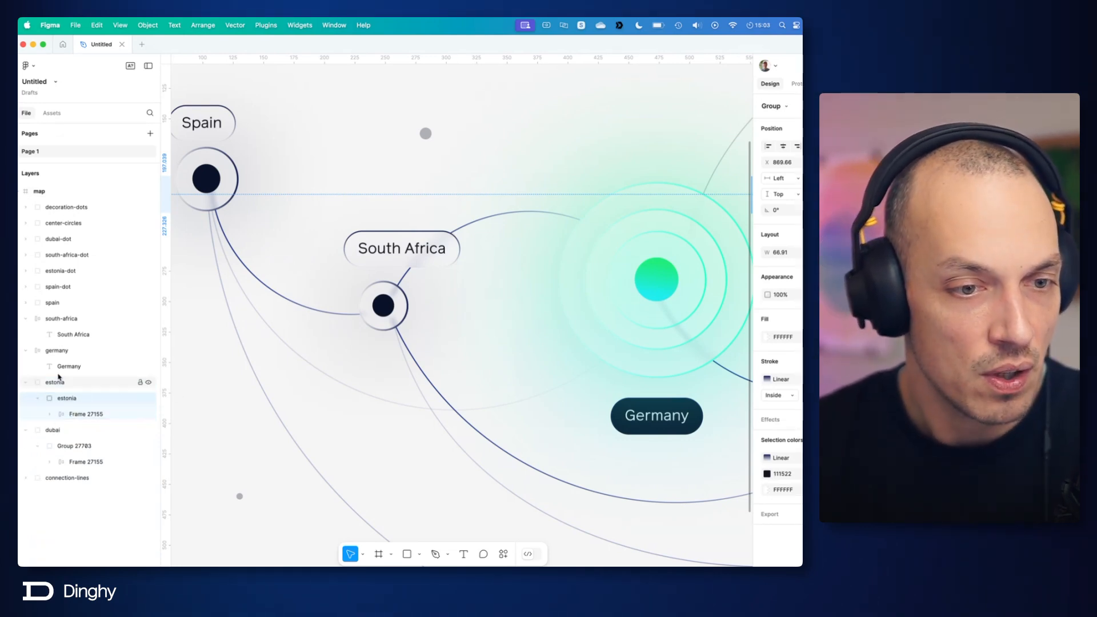
right_click(63, 387)
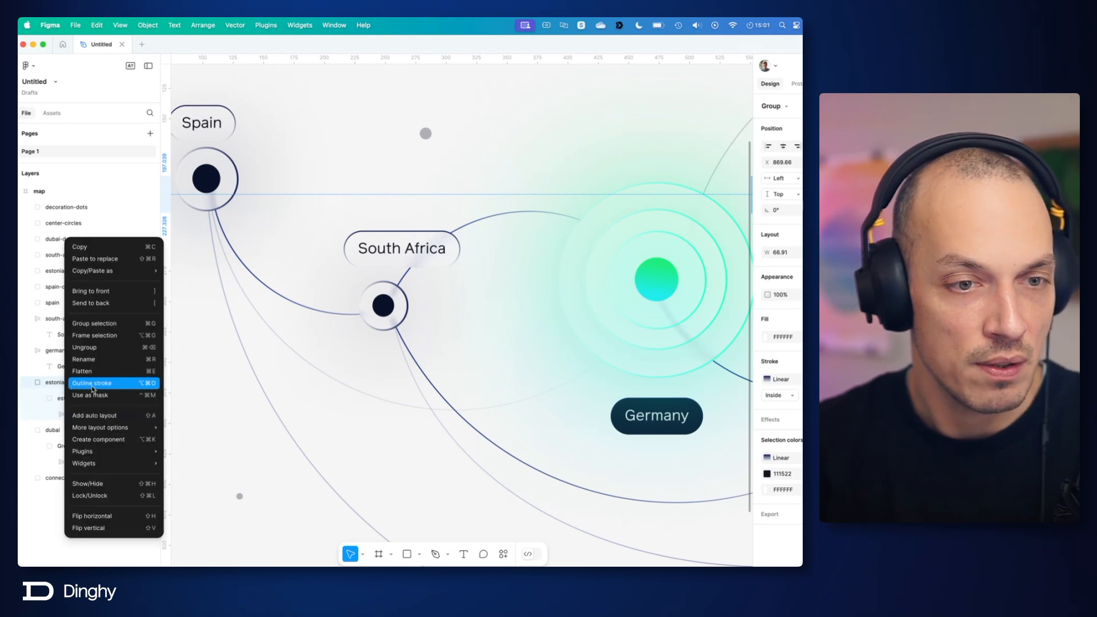
left_click(97, 336)
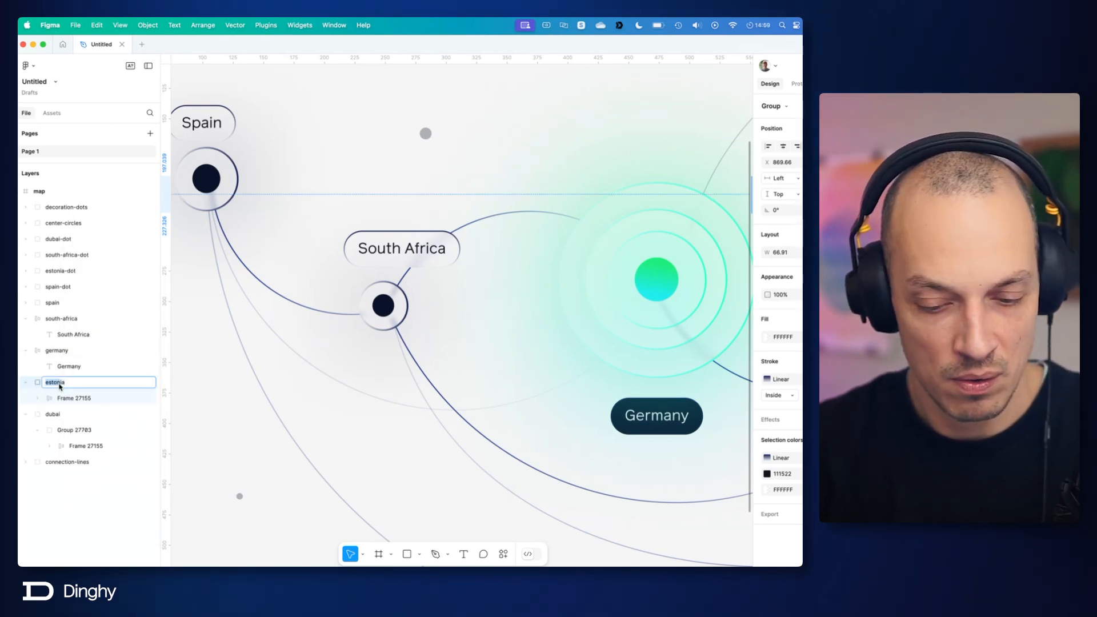
Step: Rename Frame 27155 inside the estonia label group as estonia and ungroup the remaining outer group
left_click(74, 398)
double_click(78, 398)
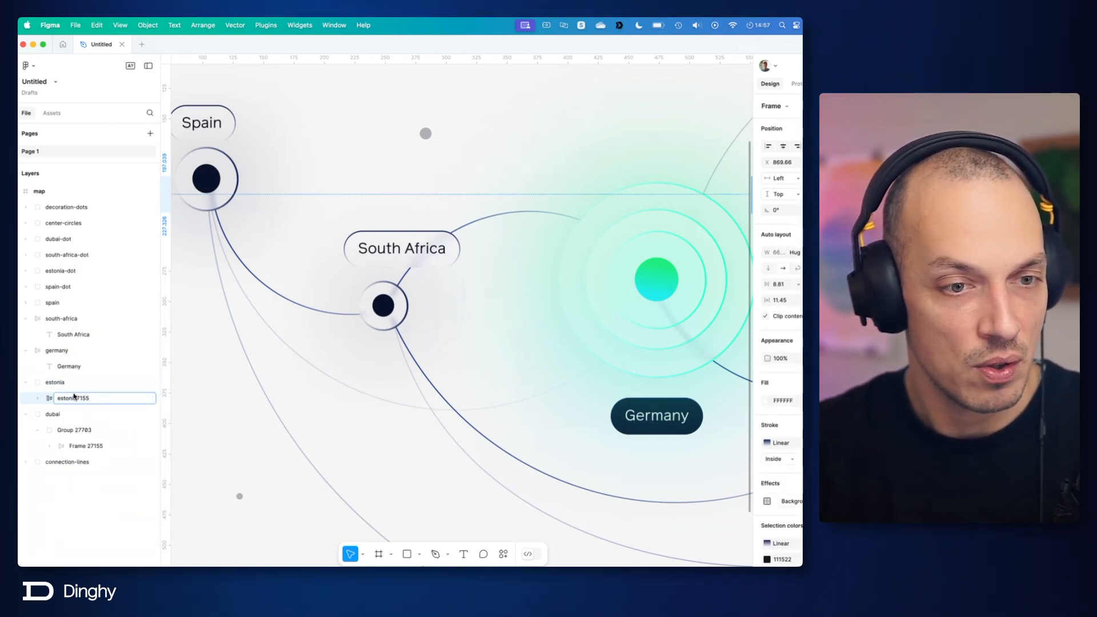
key("Return")
right_click(76, 400)
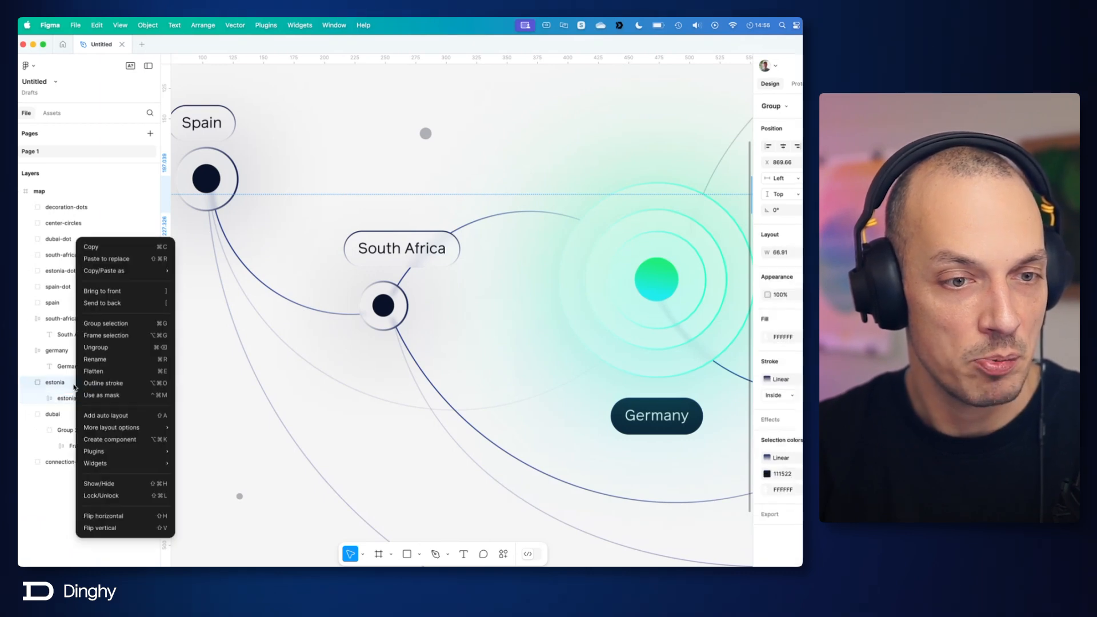
left_click(97, 348)
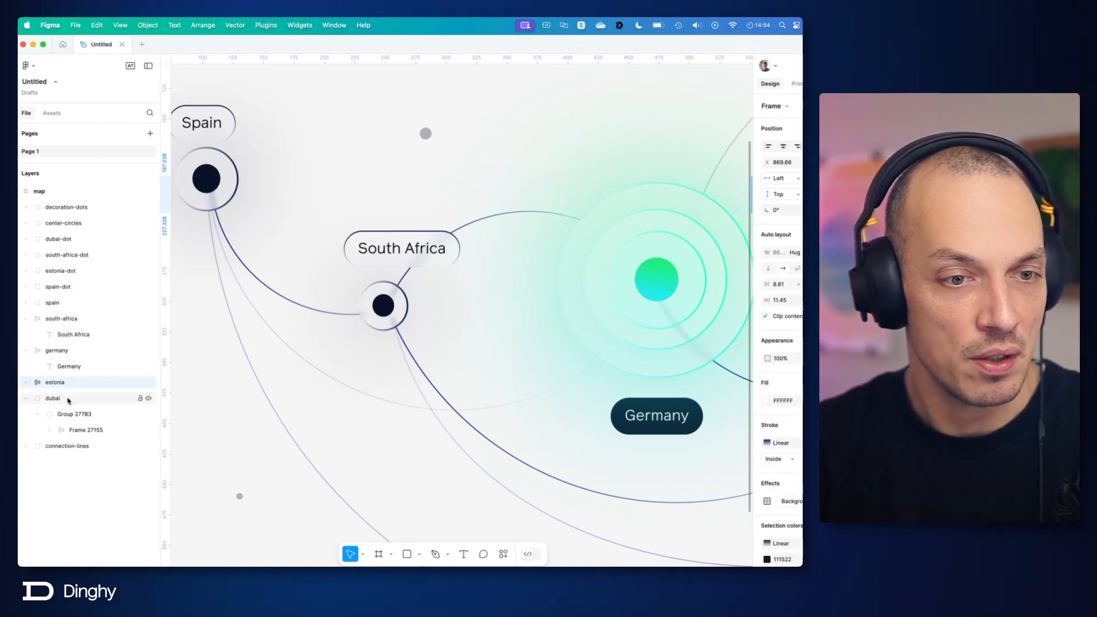
left_click(25, 382)
left_click(97, 398)
Step: Copy the dubai label group's name and rename Frame 27155 nested inside it as dubai
left_click(56, 414)
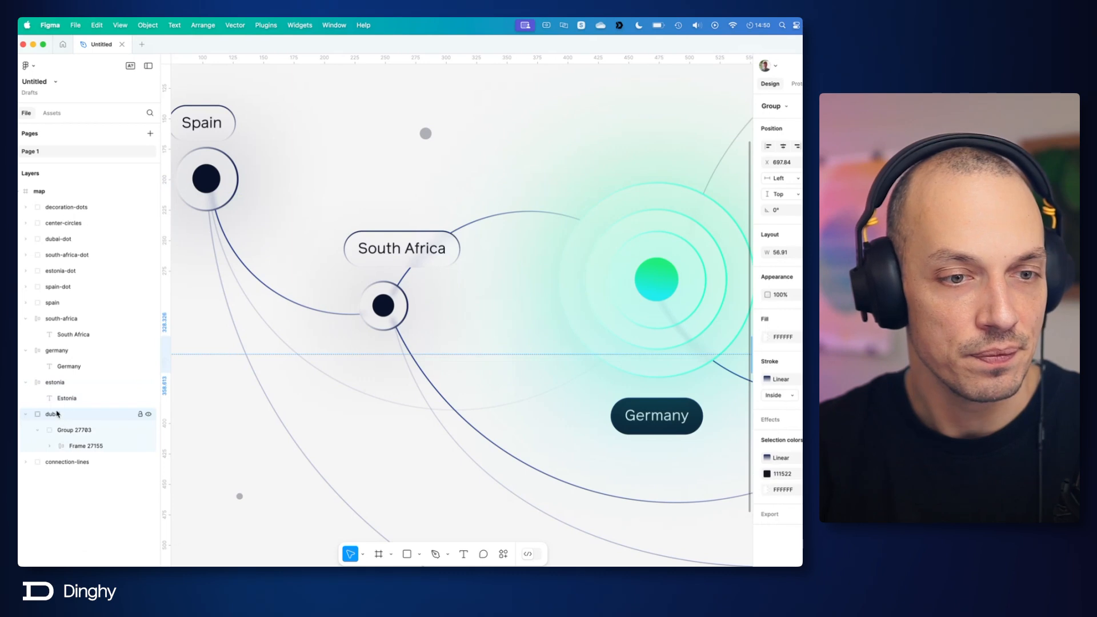
double_click(57, 413)
key("ctrl+c")
left_click(80, 446)
double_click(80, 446)
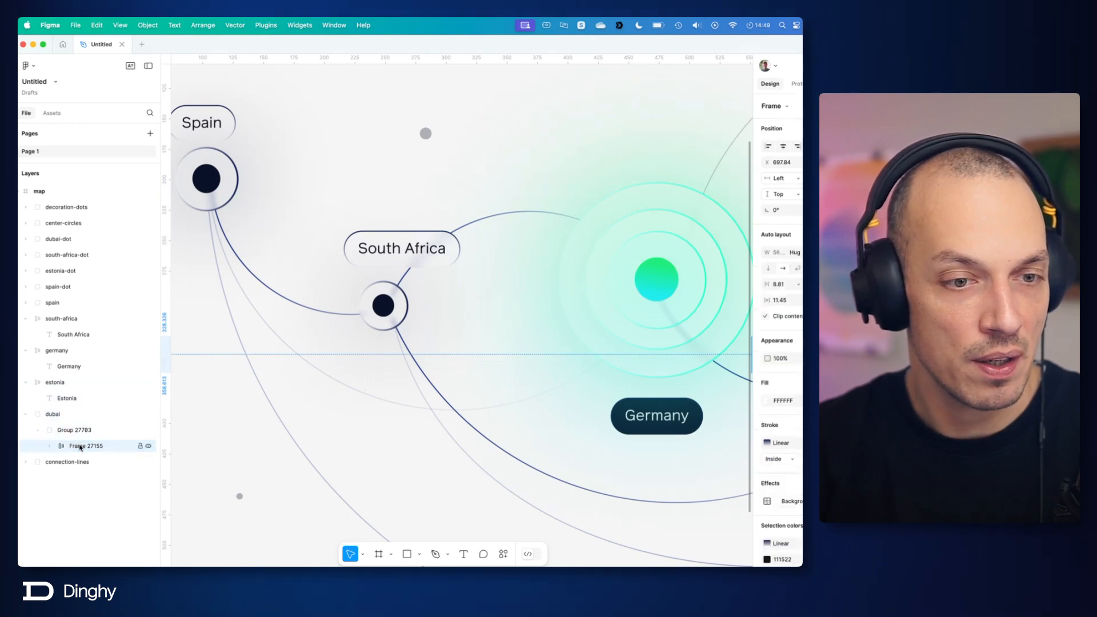
key("ctrl+v")
Step: Ungroup Group 27703 and the outer dubai group around the dubai label frame, and expand the frame to show its text layer
right_click(74, 432)
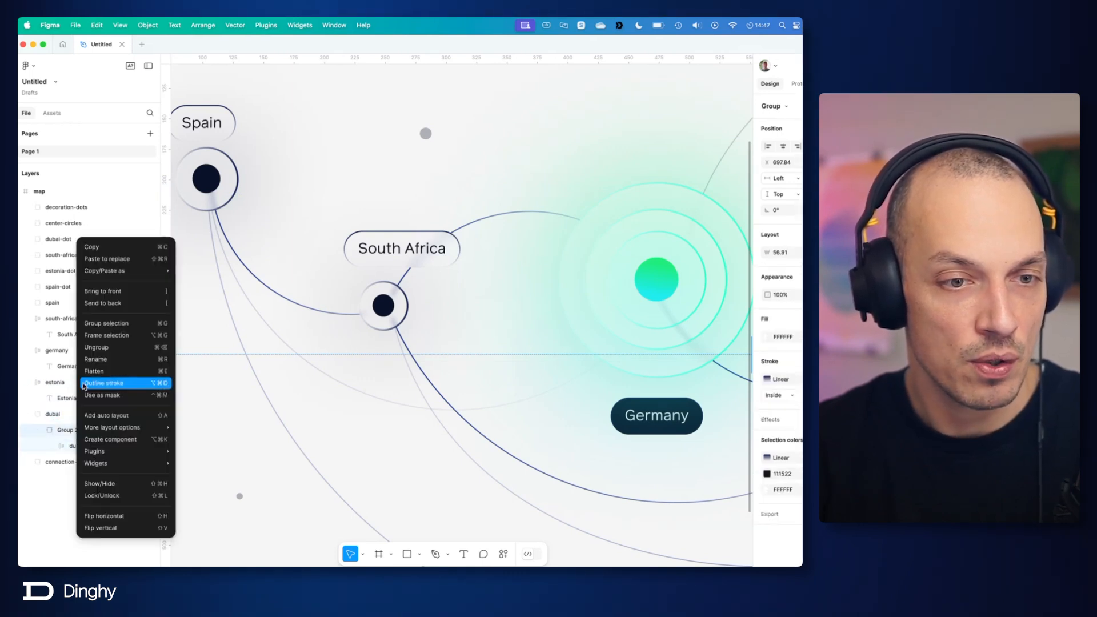
left_click(91, 349)
right_click(53, 415)
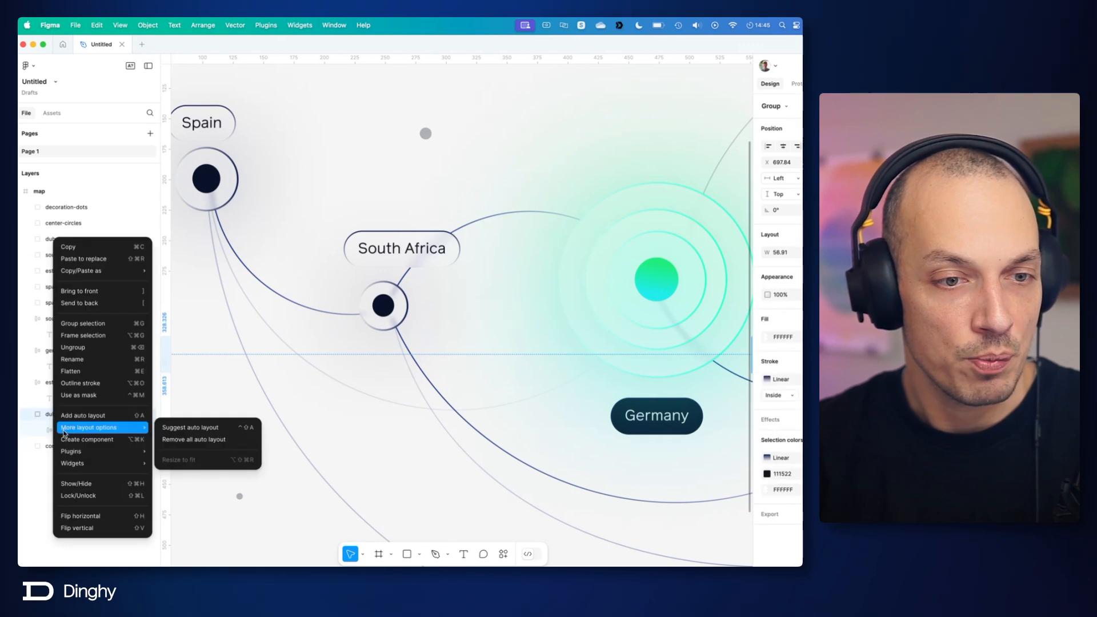
left_click(74, 347)
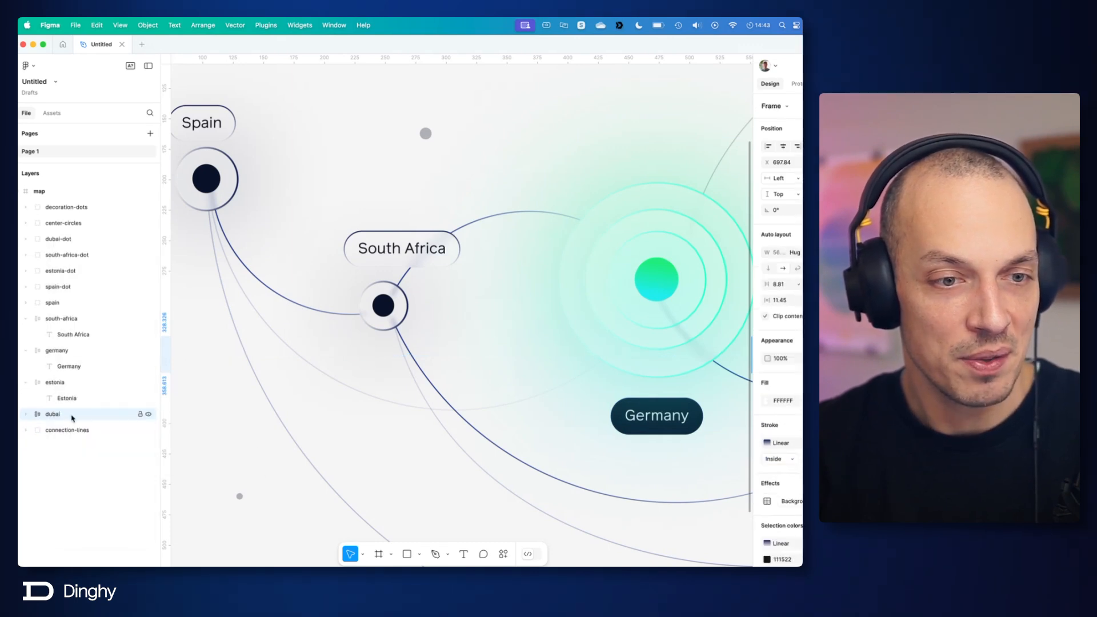
left_click(25, 415)
left_click(99, 490)
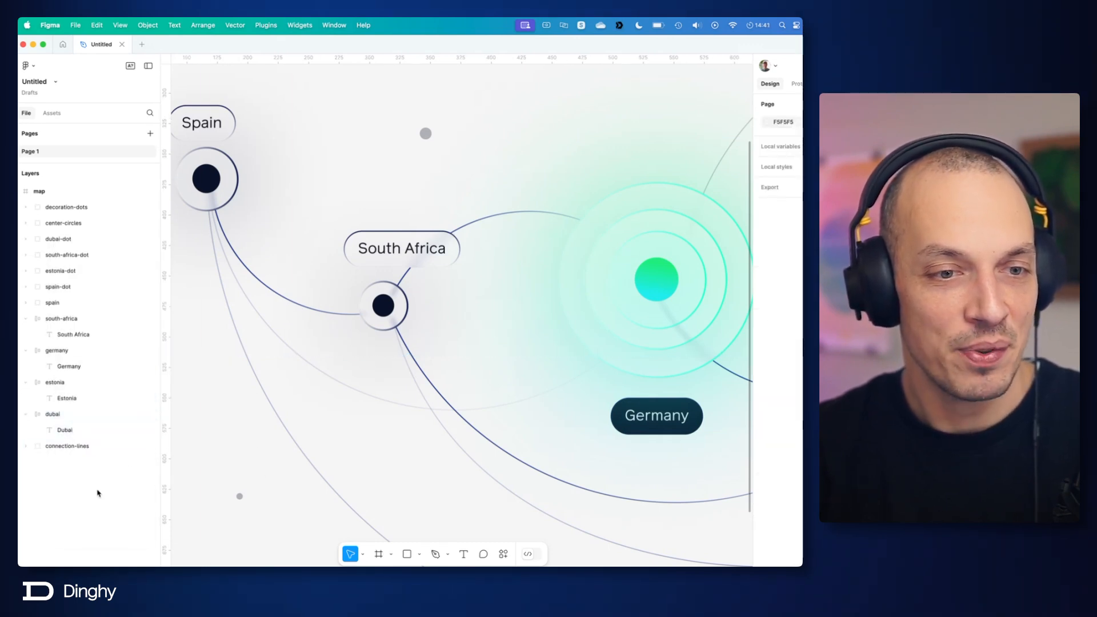
scroll(428, 342, "down", 5)
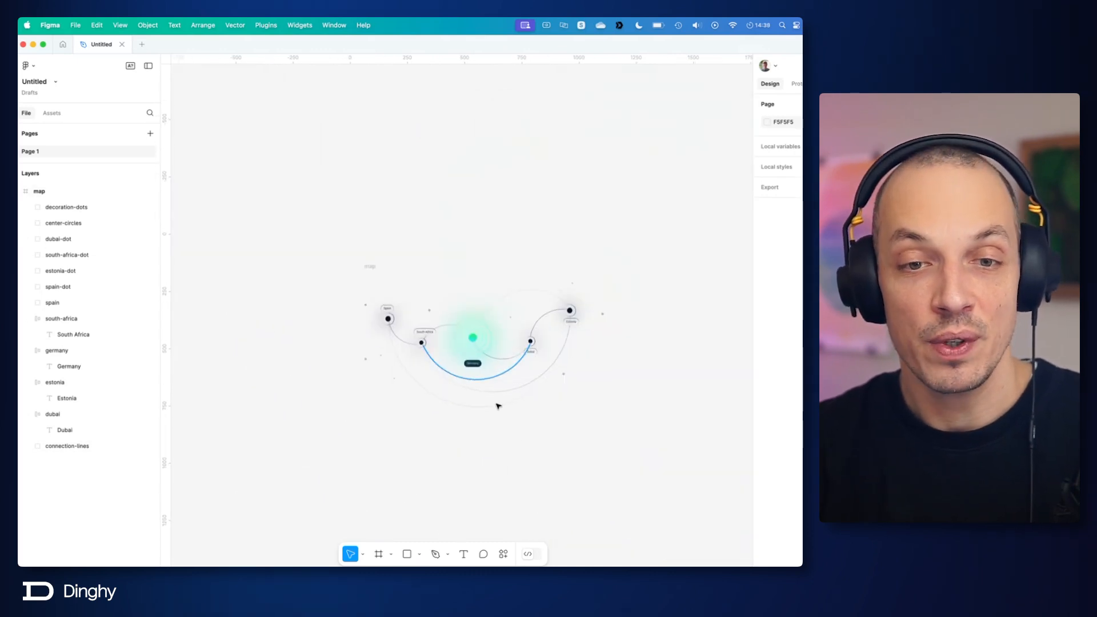
scroll(497, 405, "up", 10)
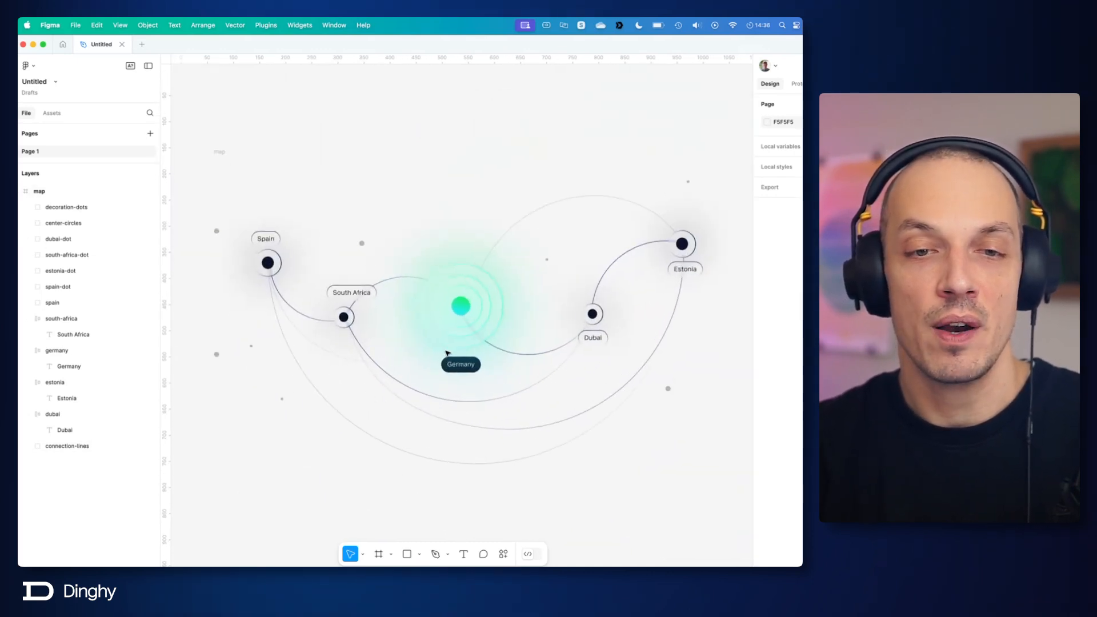
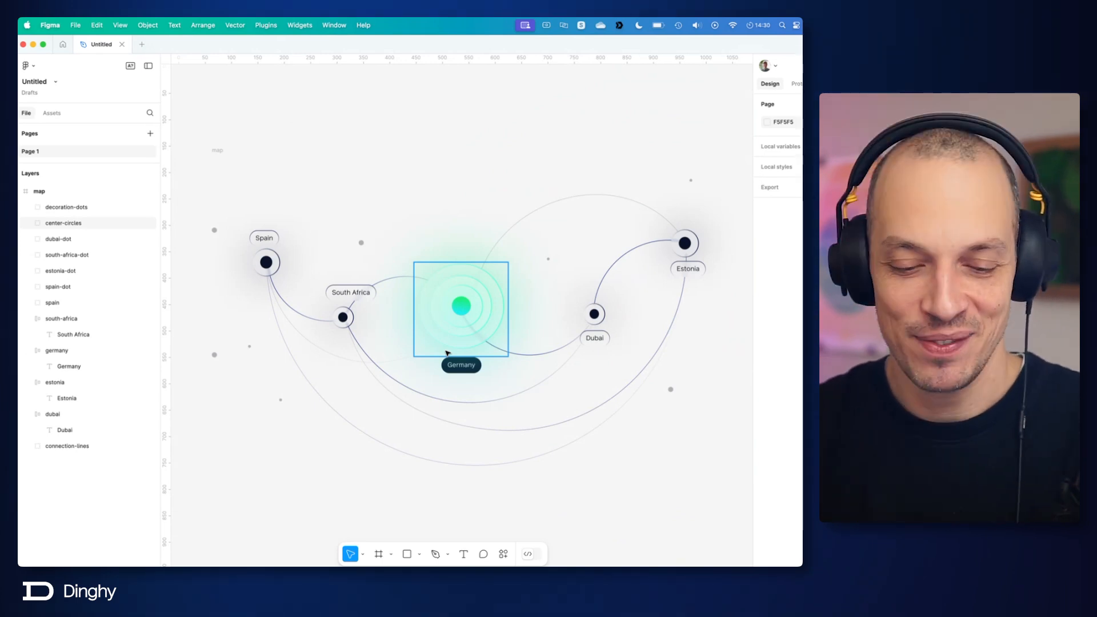
Step: Copy the map frame as SVG
left_click(217, 151)
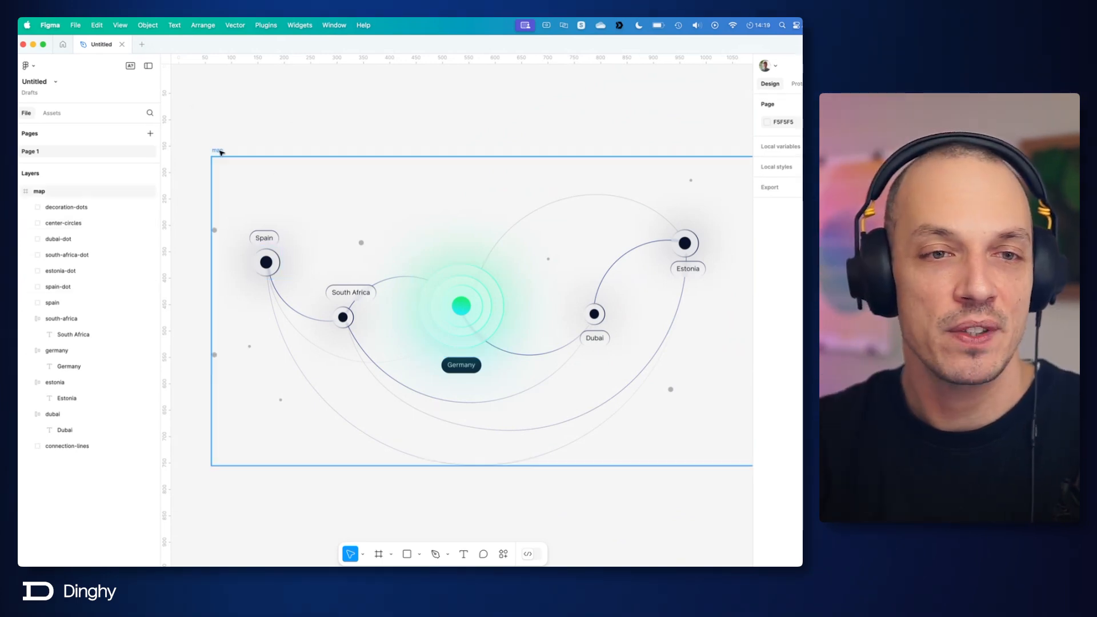
right_click(223, 152)
mouse_move(286, 195)
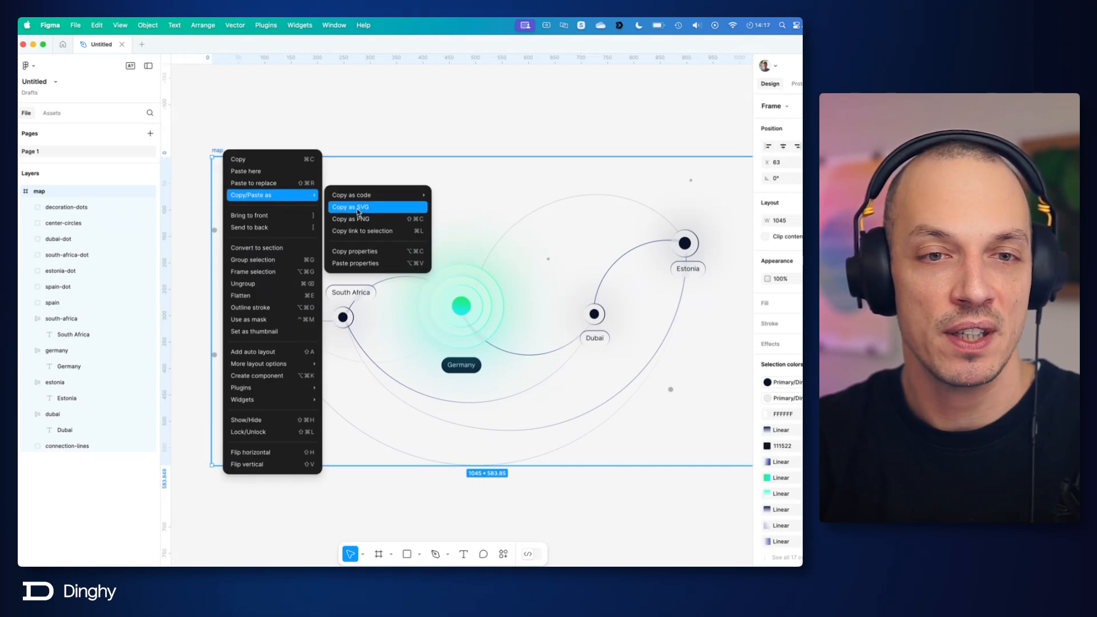
left_click(358, 207)
Step: Switch to Visual Studio Code, replace the contents of teamMap.svelte with the copied SVG code, and save the file formatted
key("super+Tab")
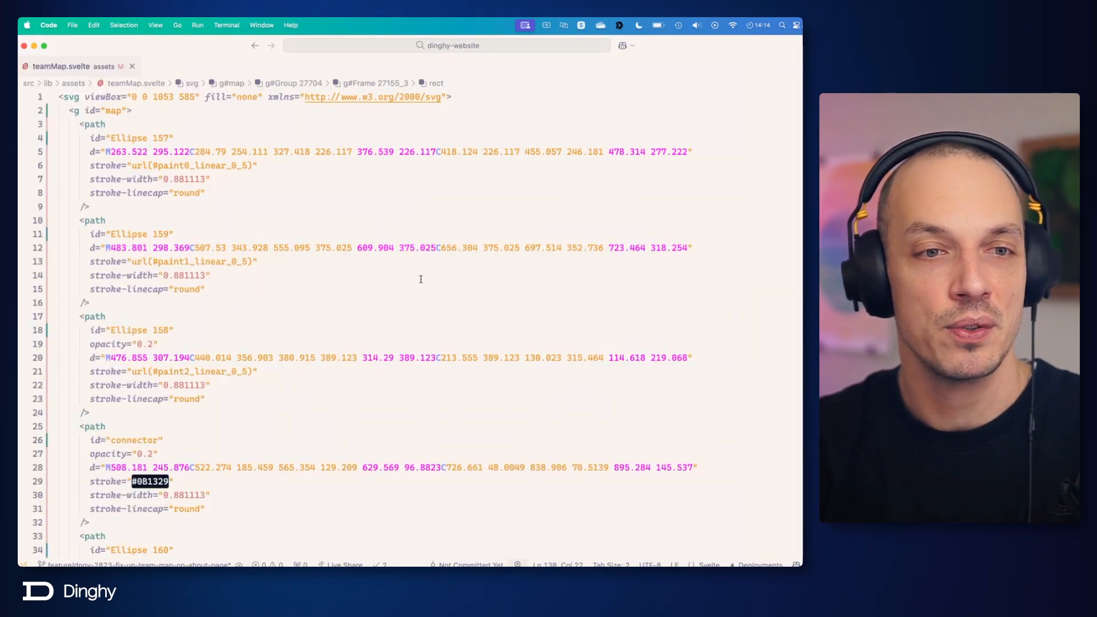
left_click(358, 221)
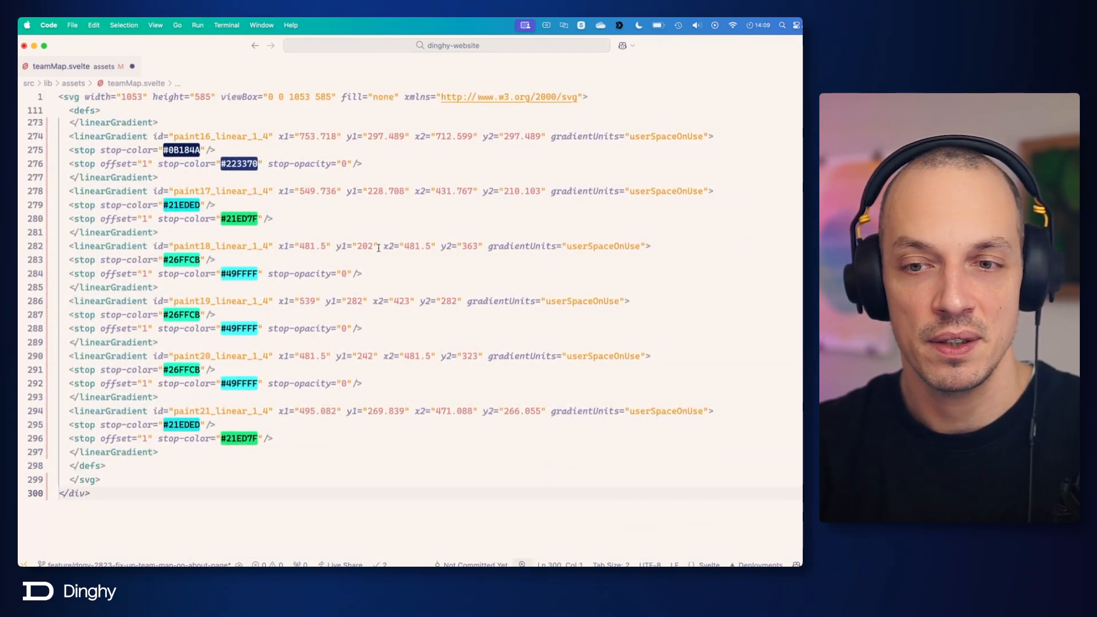
scroll(378, 247, "up", 20)
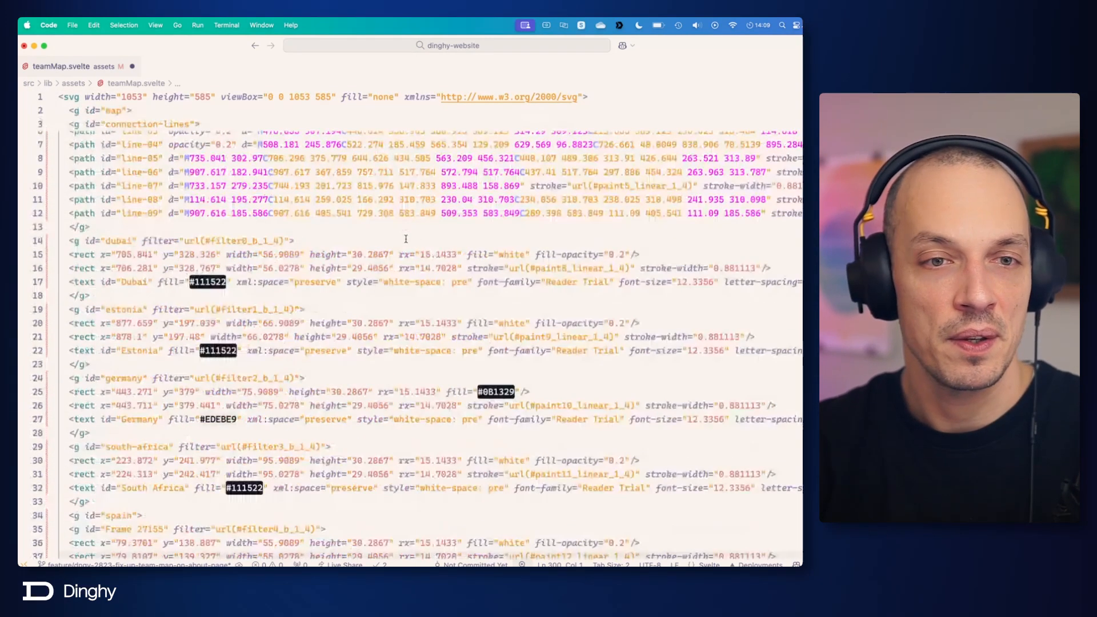
left_click(229, 120)
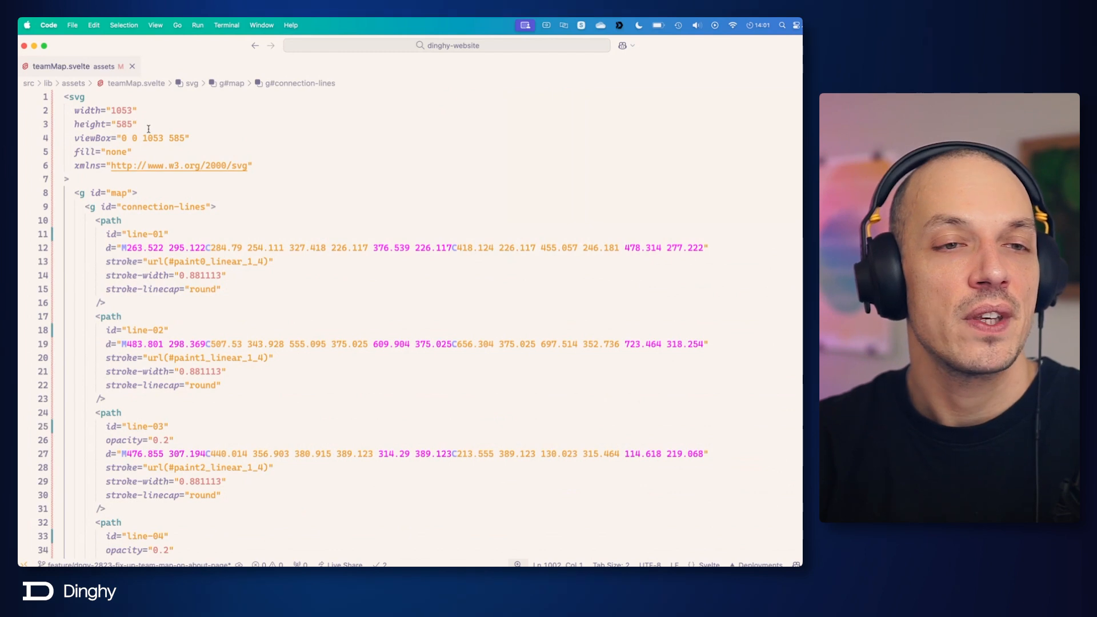
Step: Switch to Chrome and check how the updated map looks on the local About page
key("super+Tab")
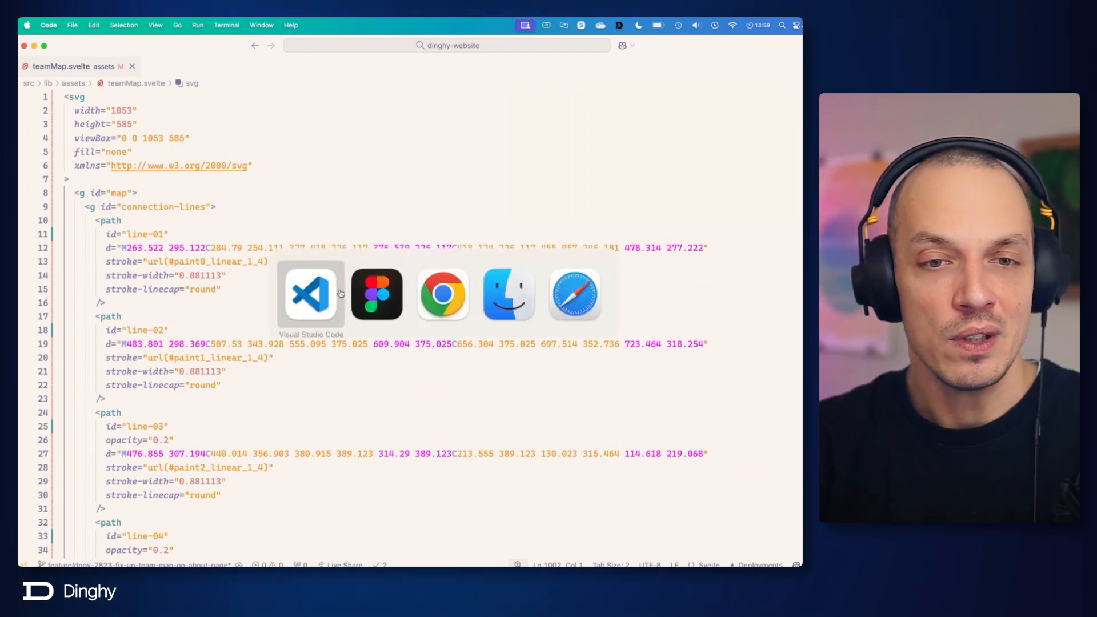
left_click(435, 295)
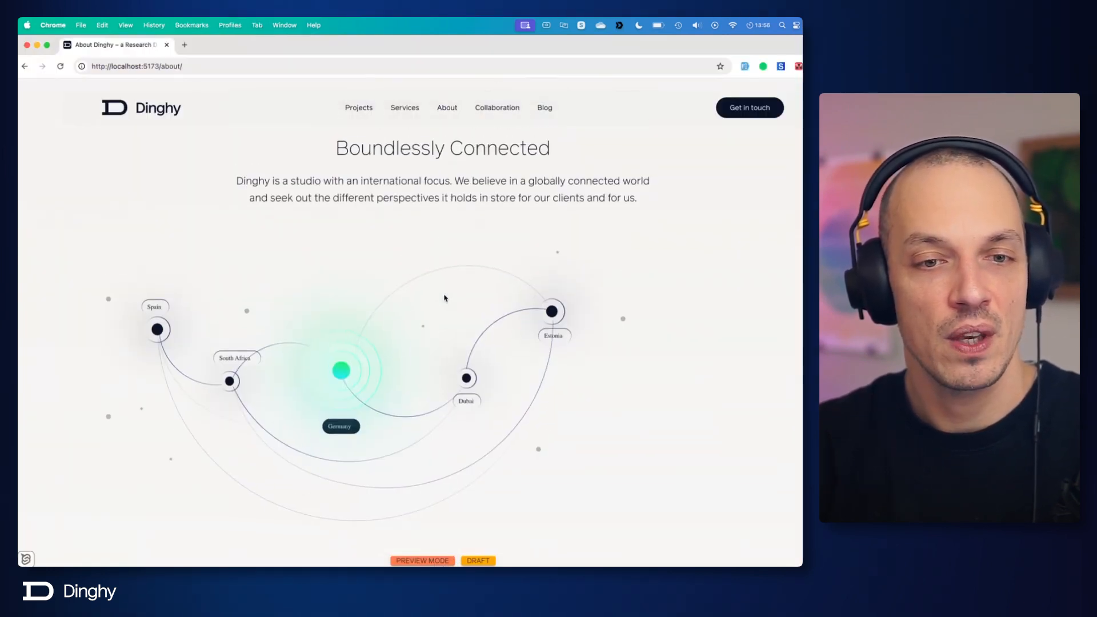
scroll(444, 298, "down", 3)
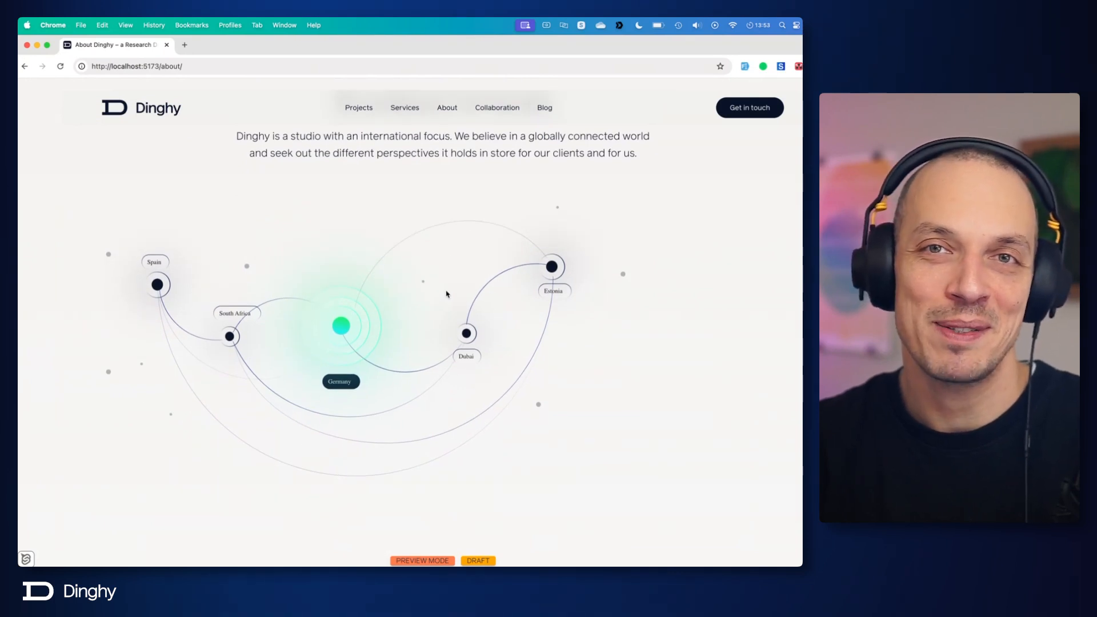
Step: In Visual Studio Code, remove the svg tag's width and height attributes, save teamMap.svelte, and check the map in Chrome
key("super+Tab")
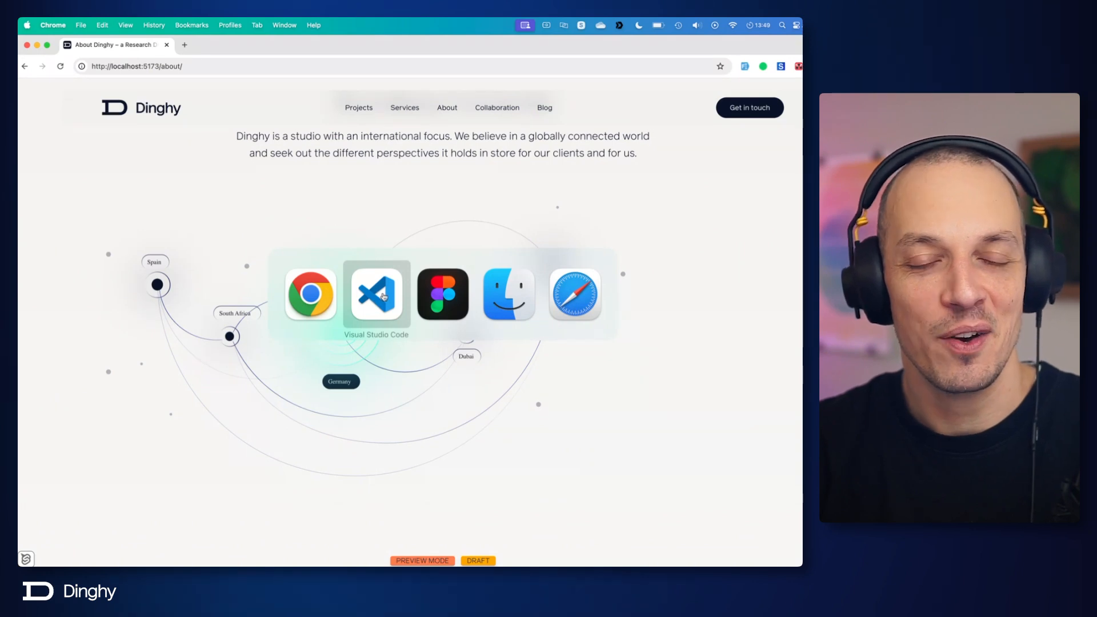
left_click(382, 296)
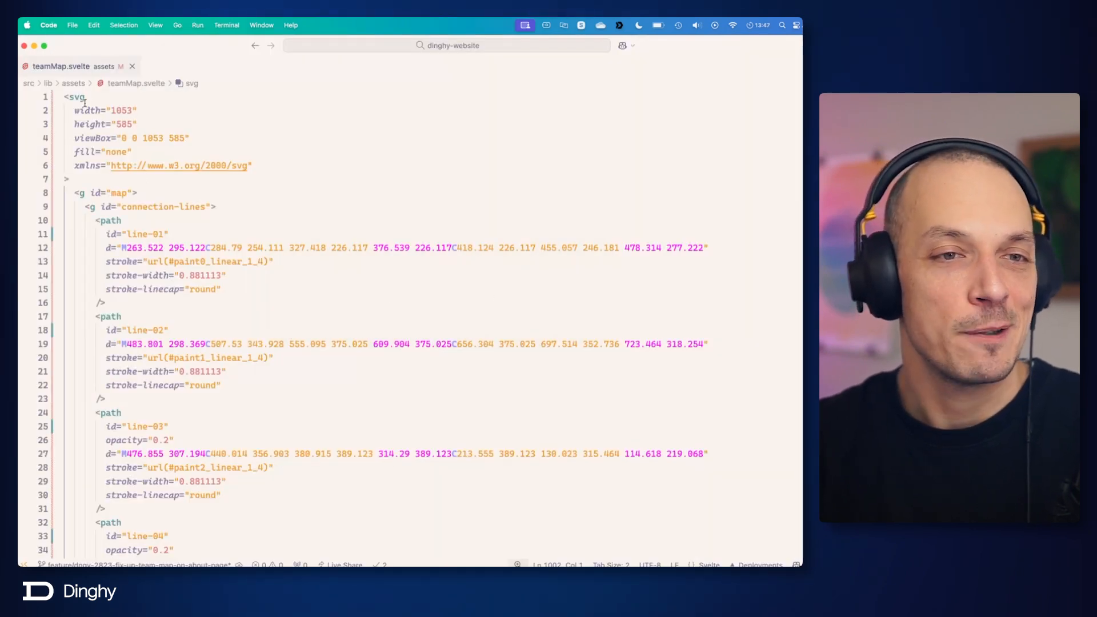
left_click_drag(75, 111, 139, 124)
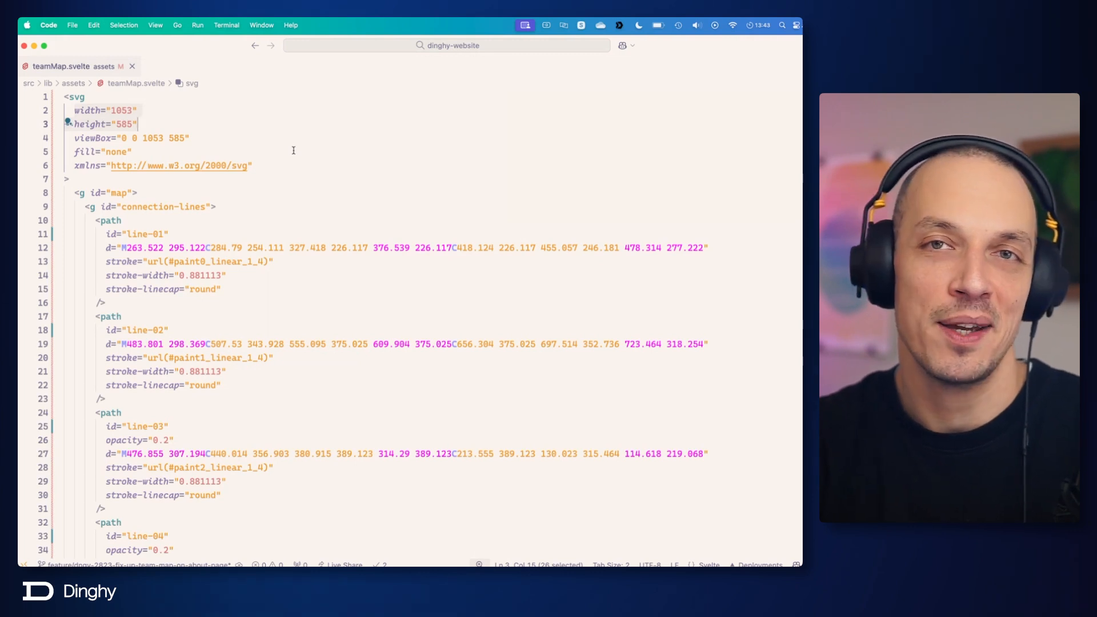
key("super+shift+k")
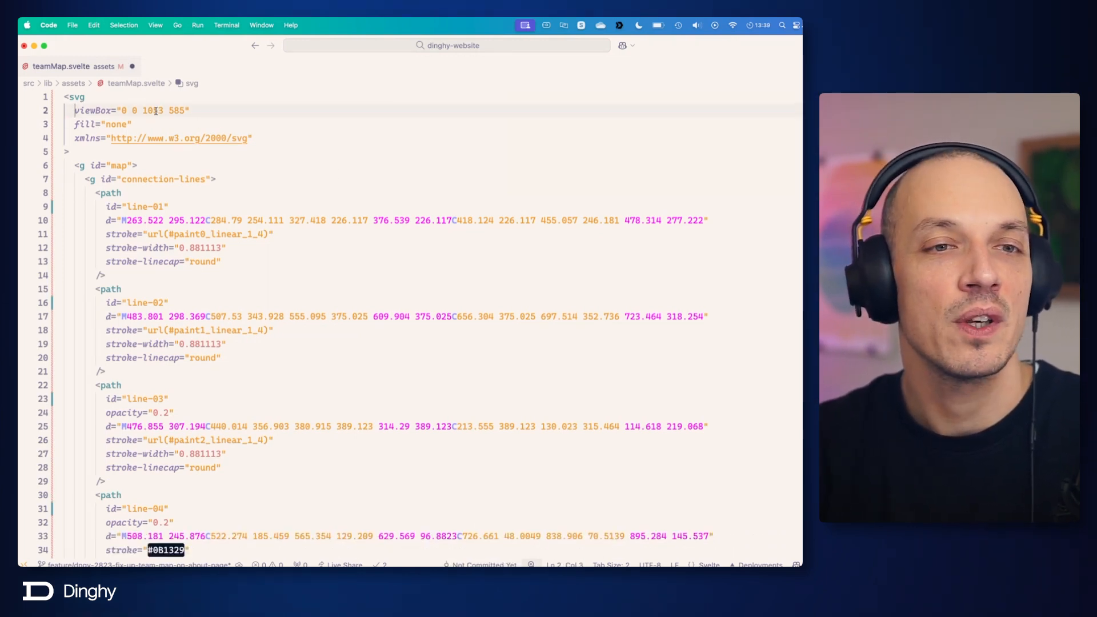
left_click(174, 111)
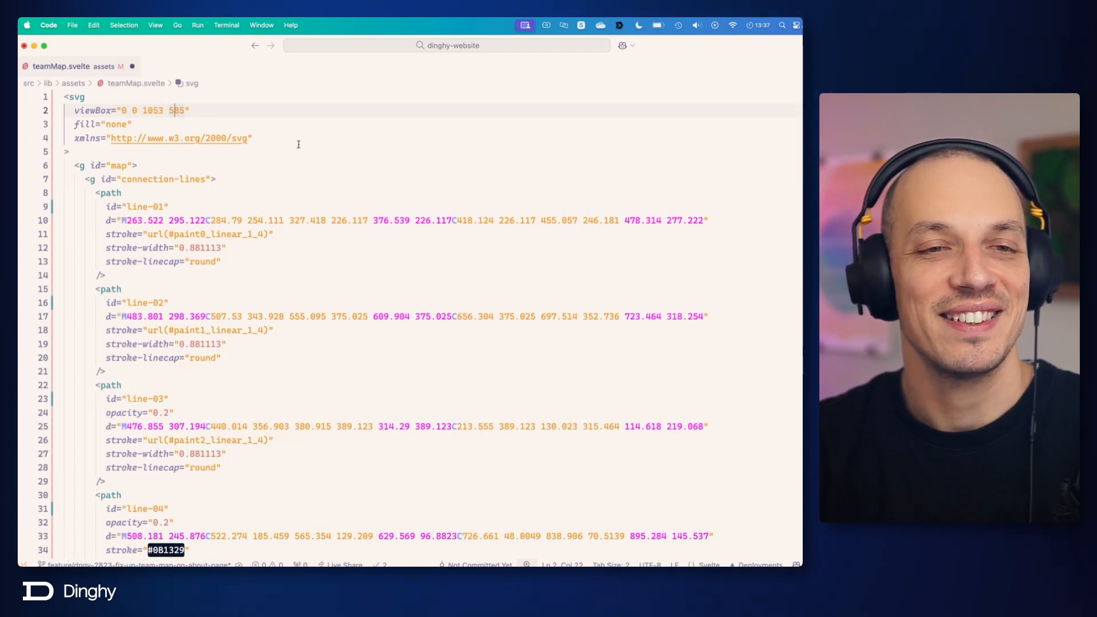
left_click(296, 142)
key("super+s")
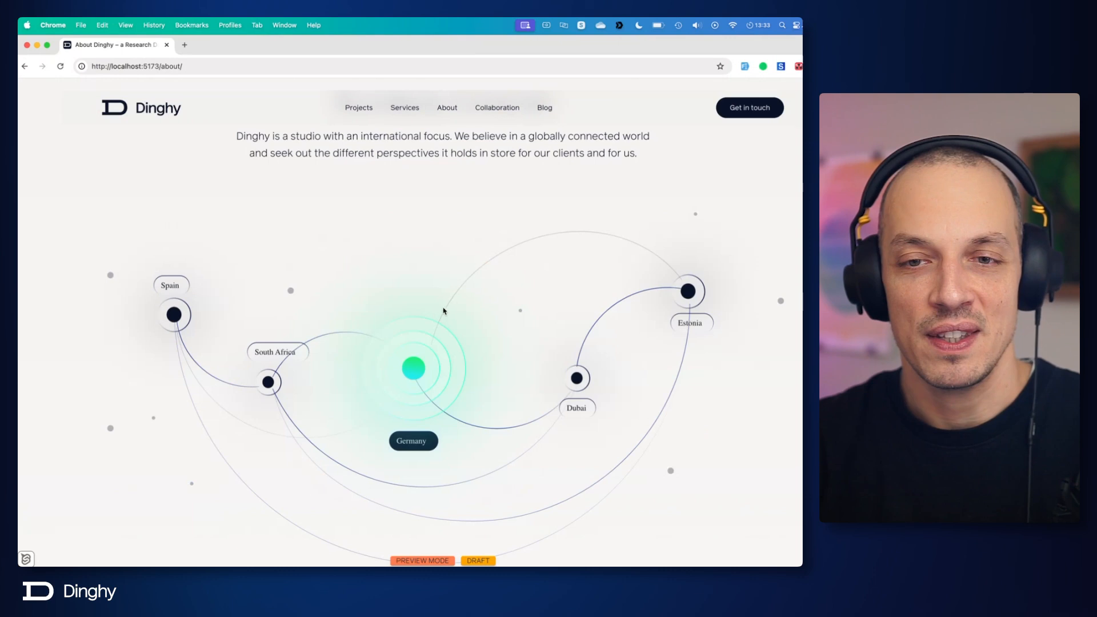
scroll(443, 311, "down", 1)
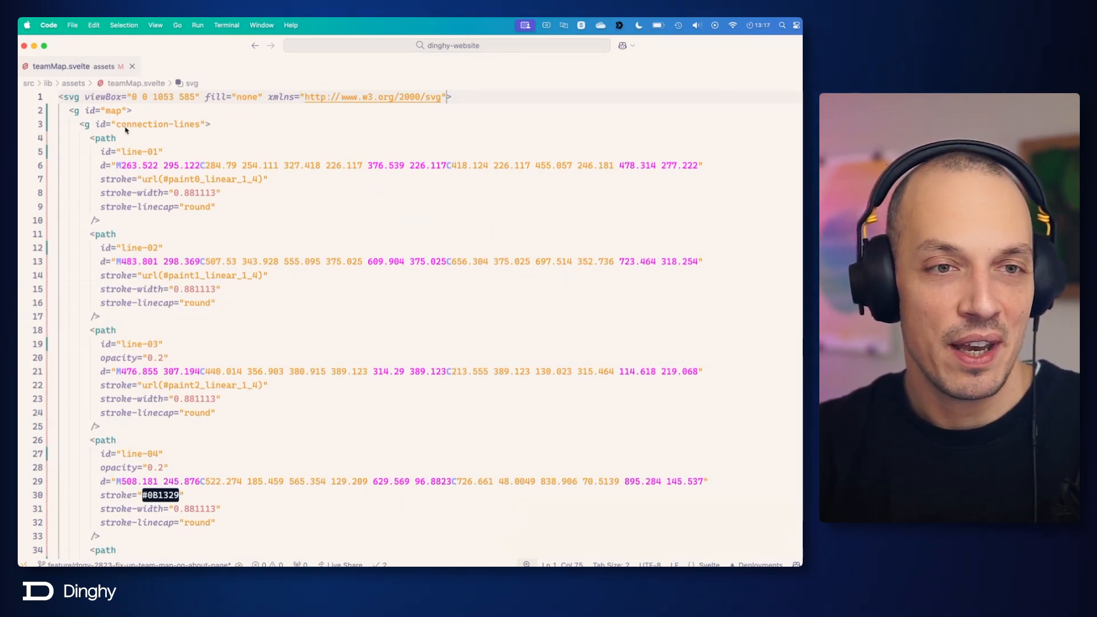
Step: In Visual Studio Code, inspect the ids of the connection-lines group and its line-01 and line-02 paths
left_click_drag(116, 127, 199, 129)
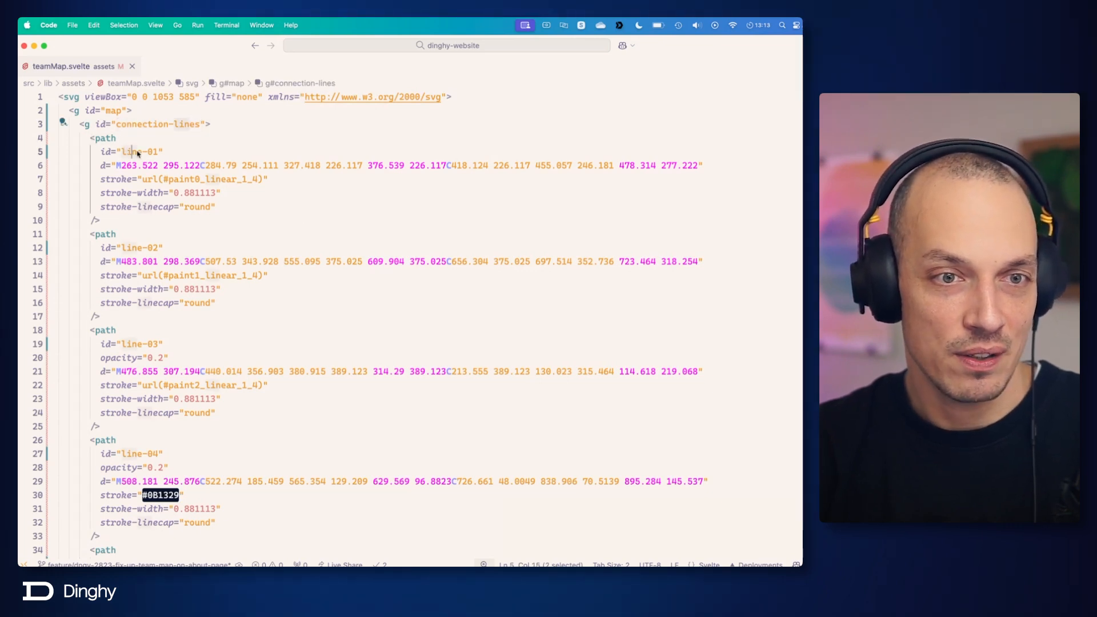
left_click_drag(121, 151, 164, 151)
double_click(136, 249)
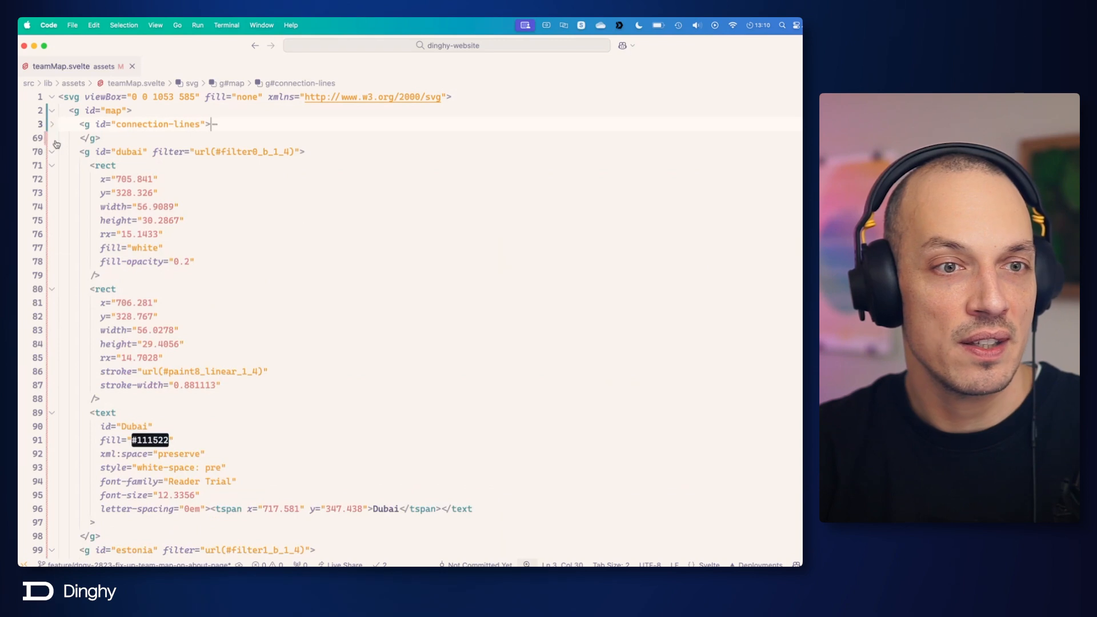
Step: Fold every group inside the map group, from connection-lines through the labels and dots to decoration-dots
left_click(52, 152)
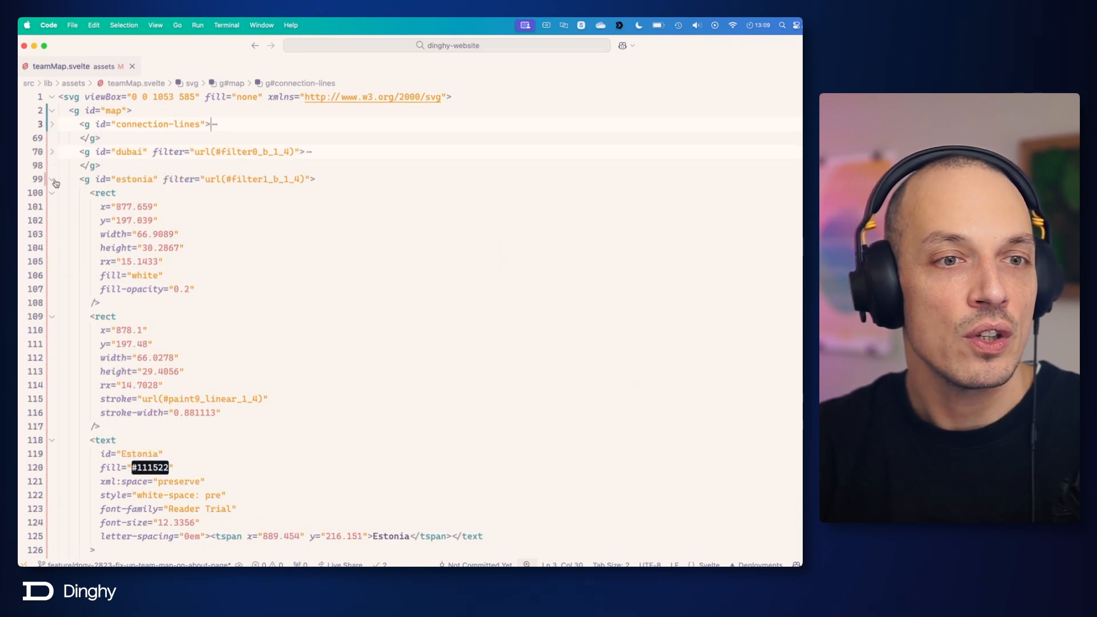
left_click(52, 179)
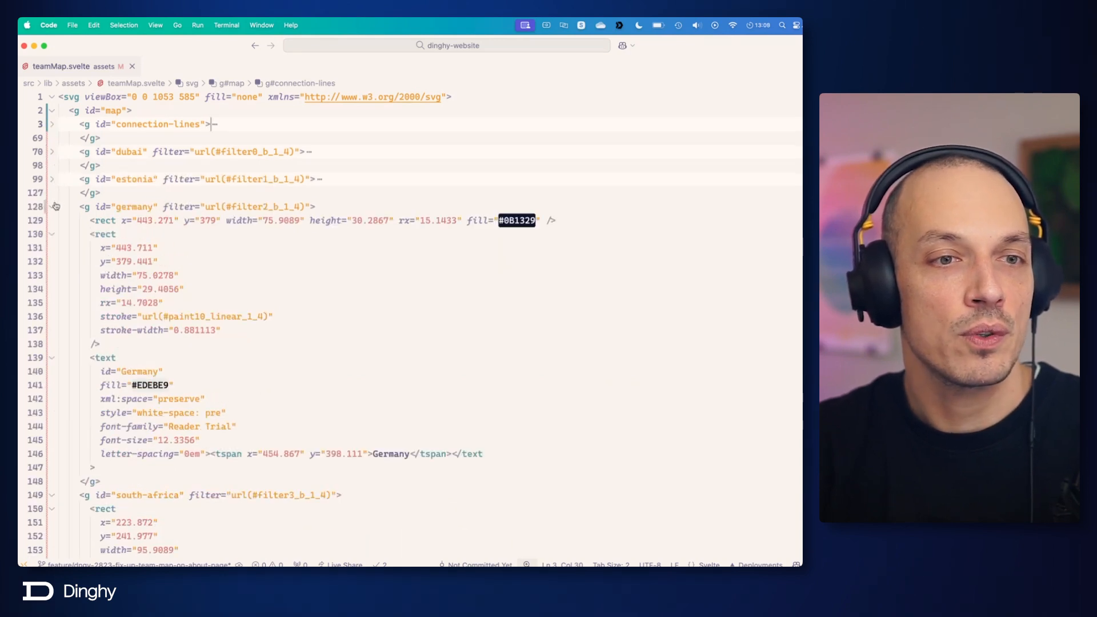
left_click(52, 207)
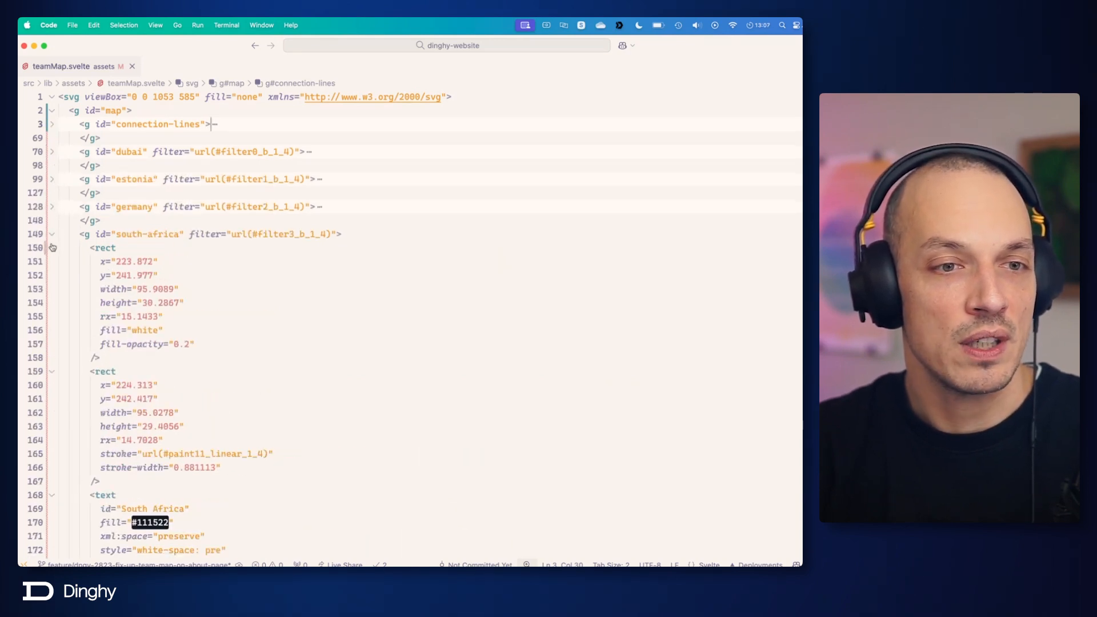
left_click(52, 234)
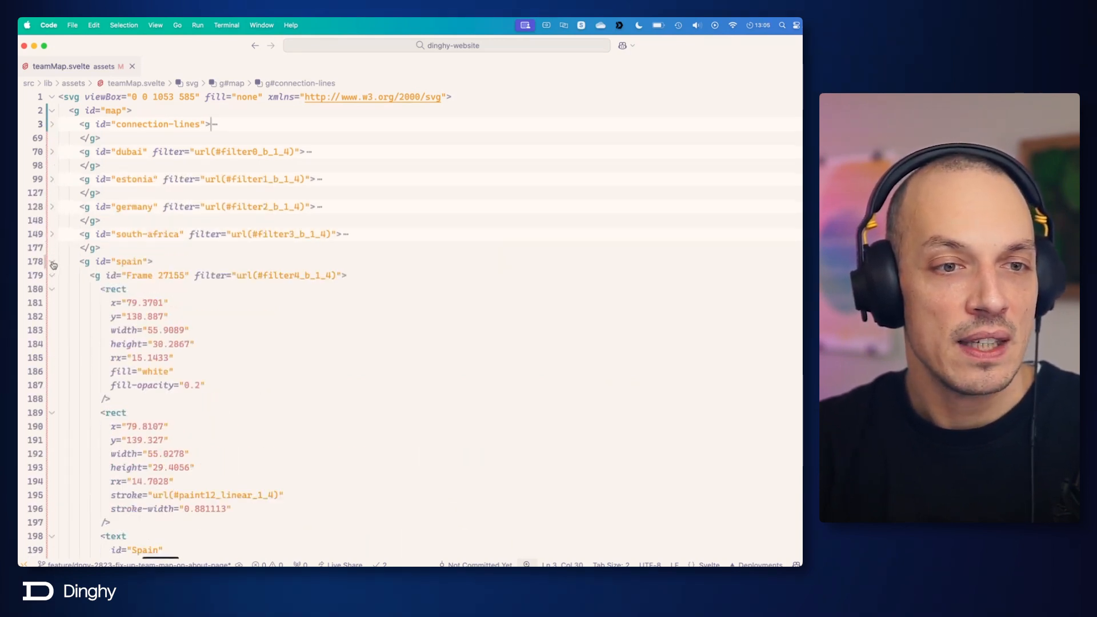
left_click(52, 262)
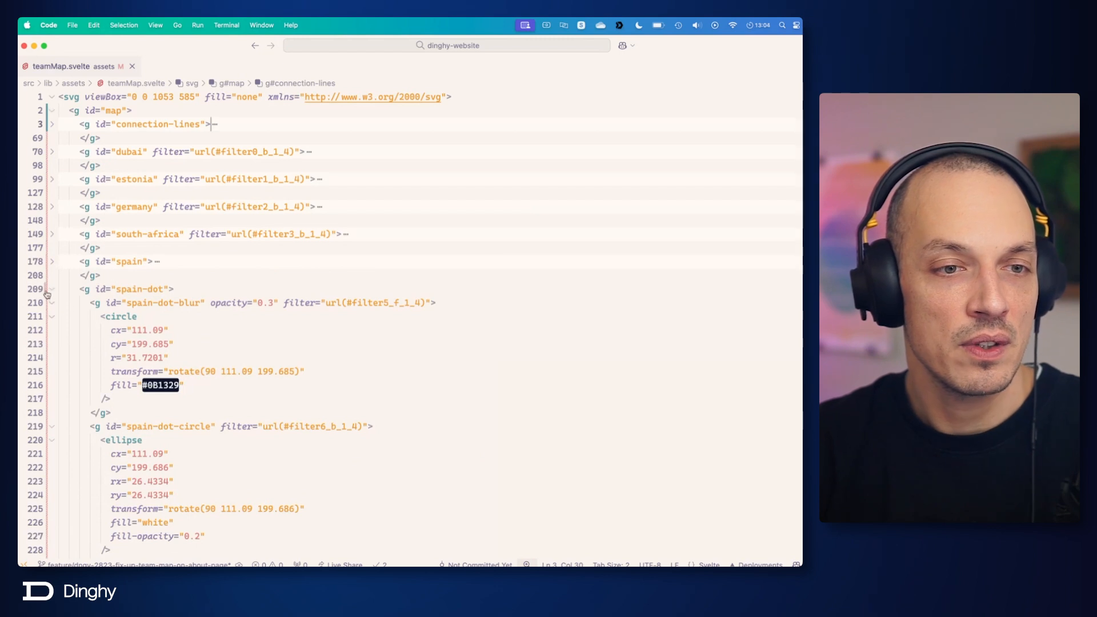
left_click(52, 289)
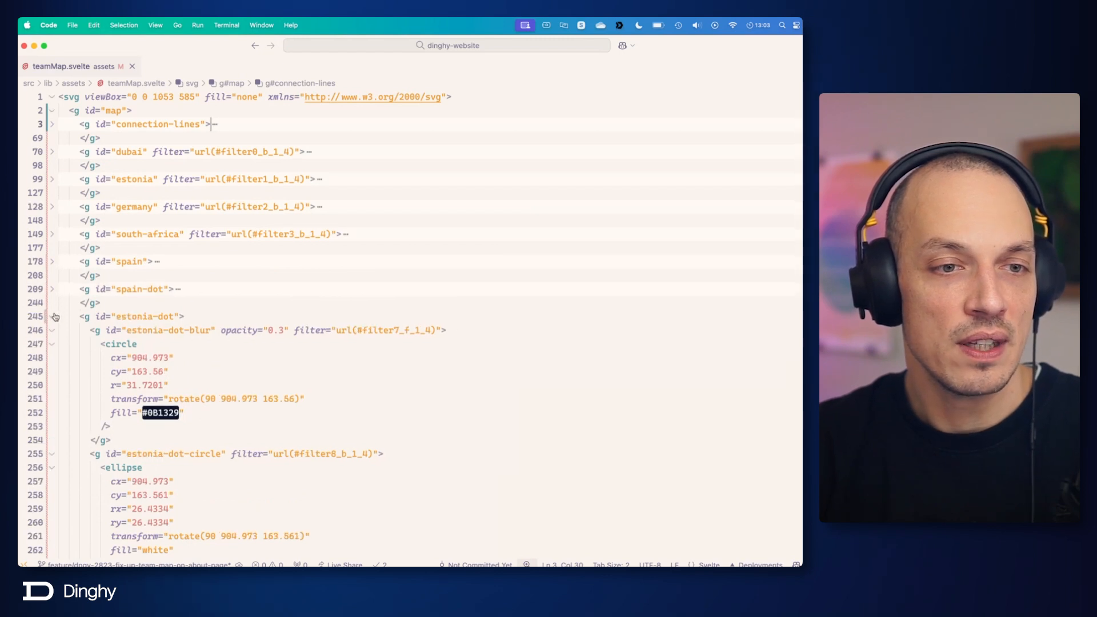
left_click(52, 317)
left_click(52, 343)
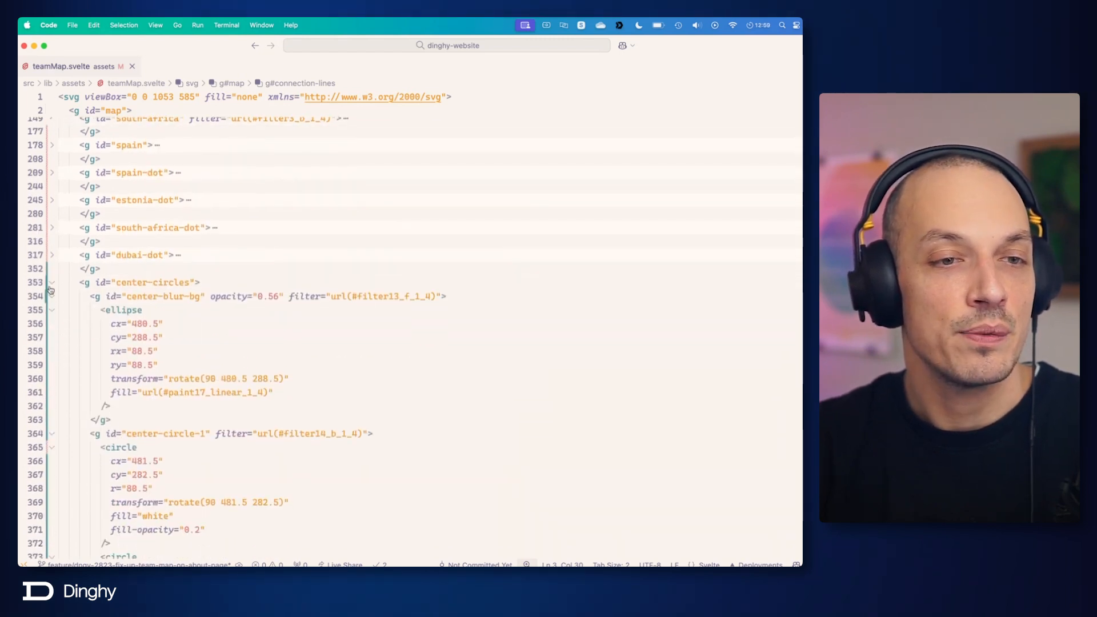
left_click(52, 285)
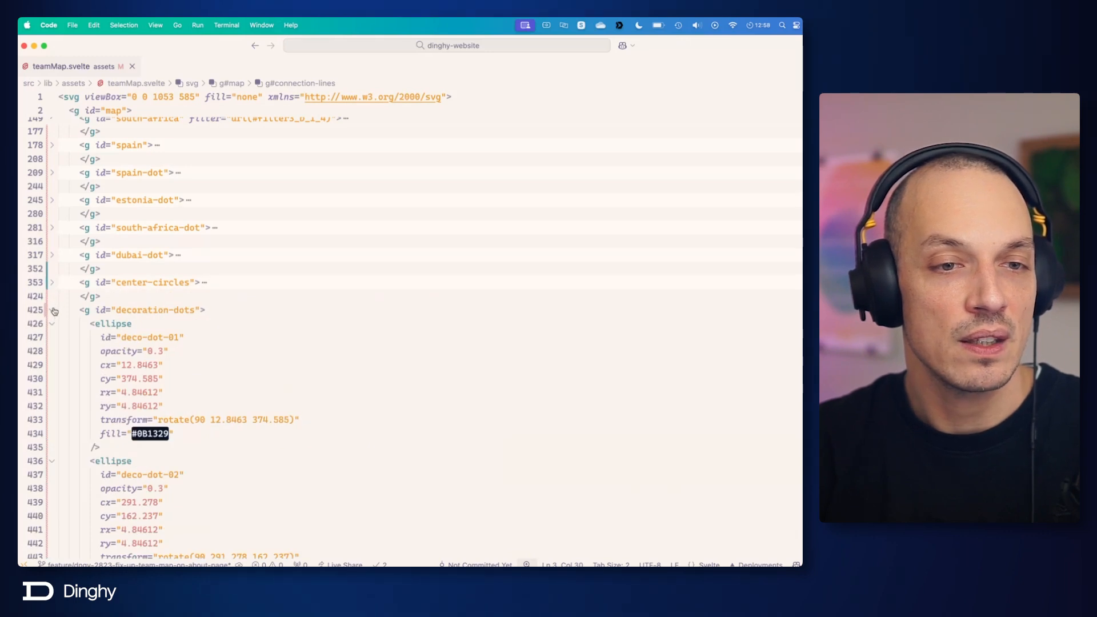
left_click(52, 310)
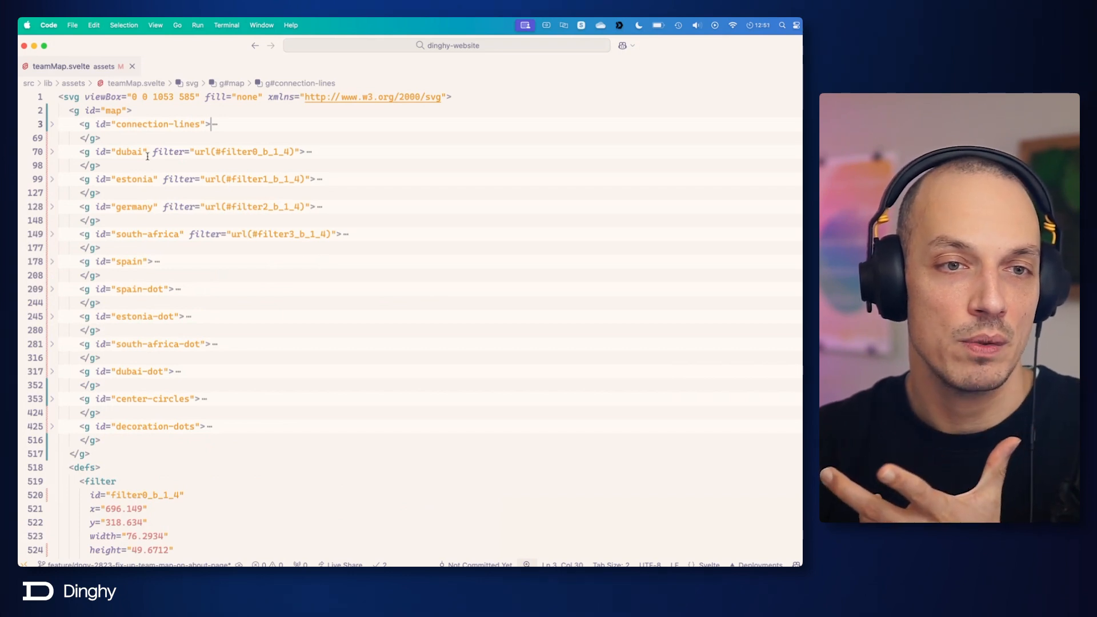
Step: Examine the ids of the folded country label groups and the filter reference on the dubai group
left_click(132, 178)
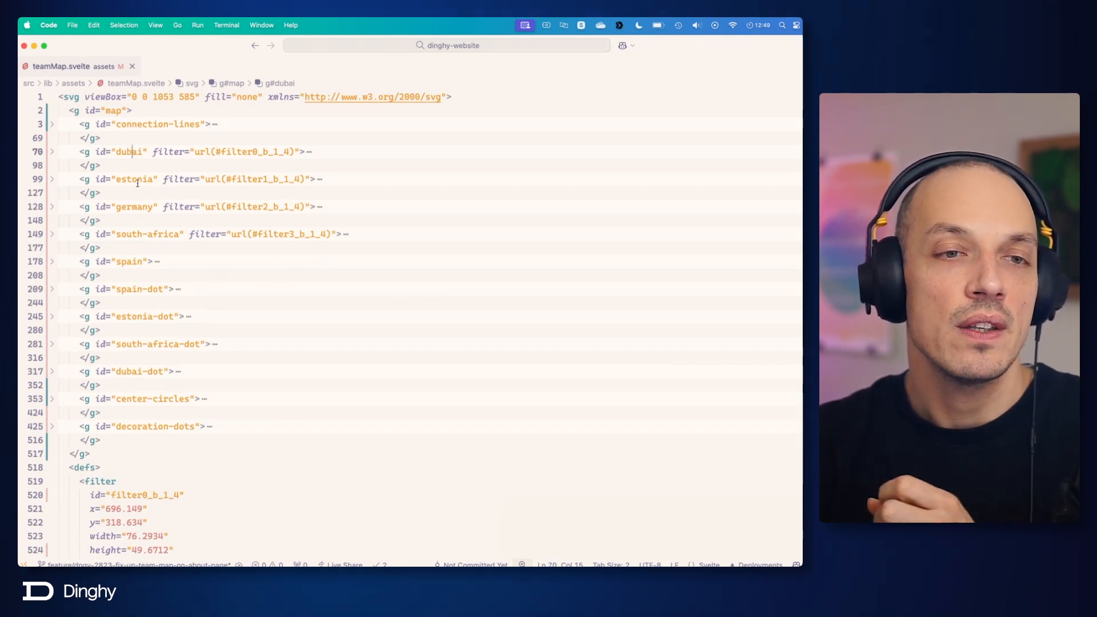
key("Down")
key("Down")
key("Down")
key("Down")
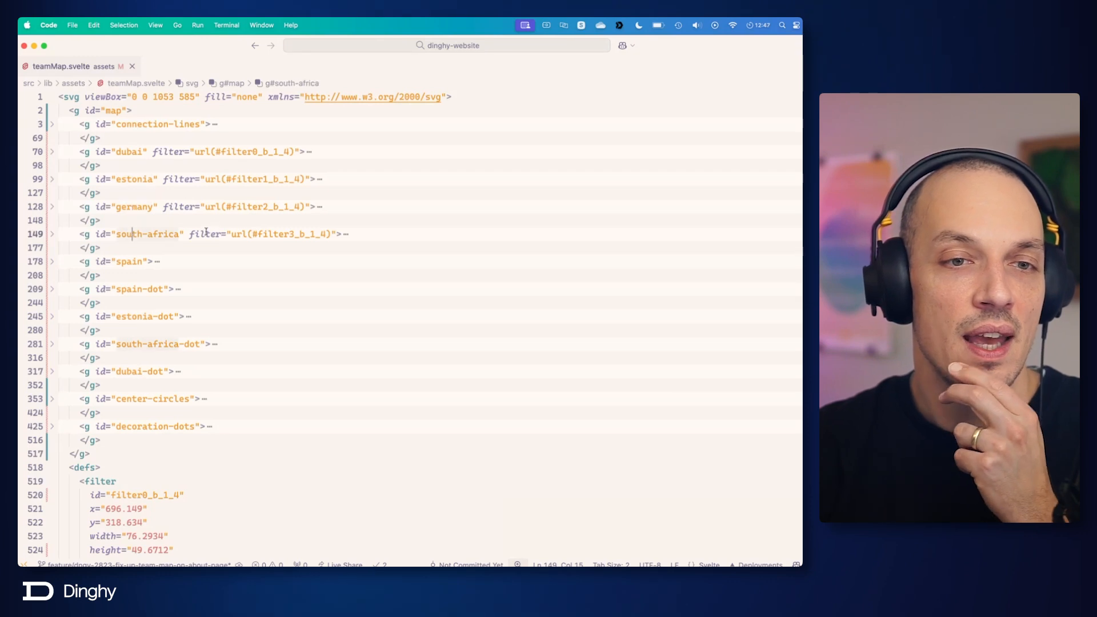
left_click_drag(215, 151, 289, 151)
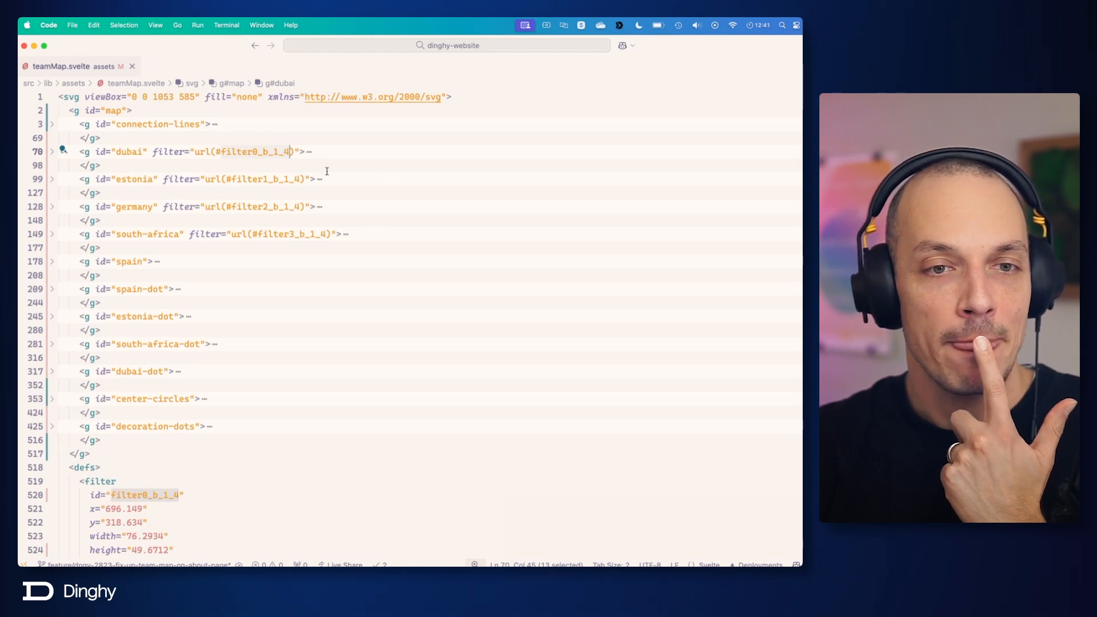
left_click(266, 152)
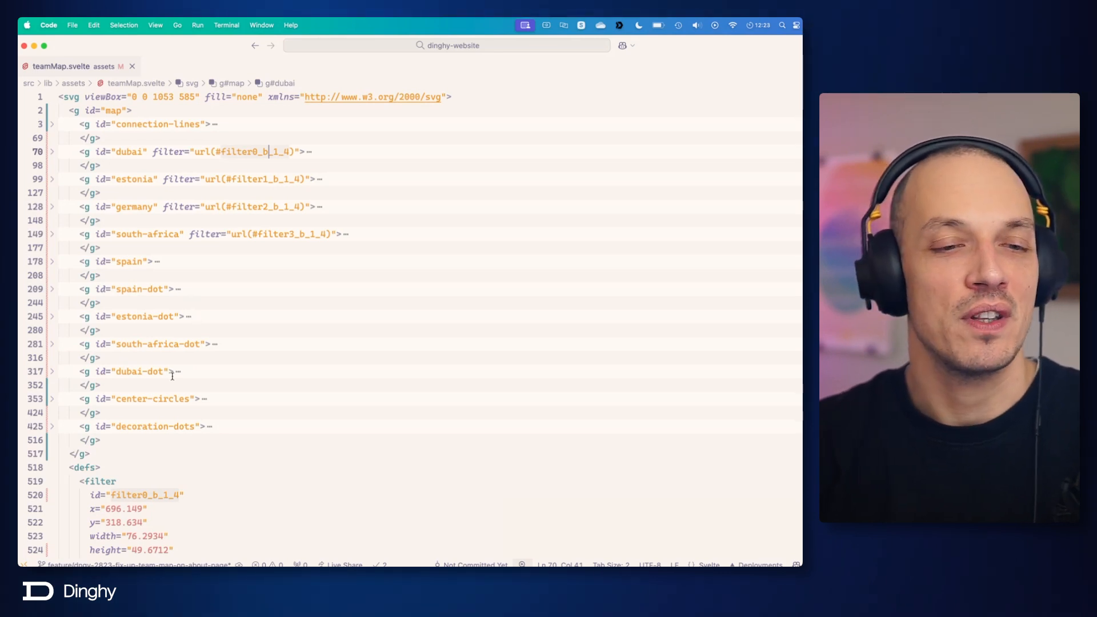
Step: Fold and unfold the defs section below the map group, and examine its filter definitions
scroll(170, 378, "down", 3)
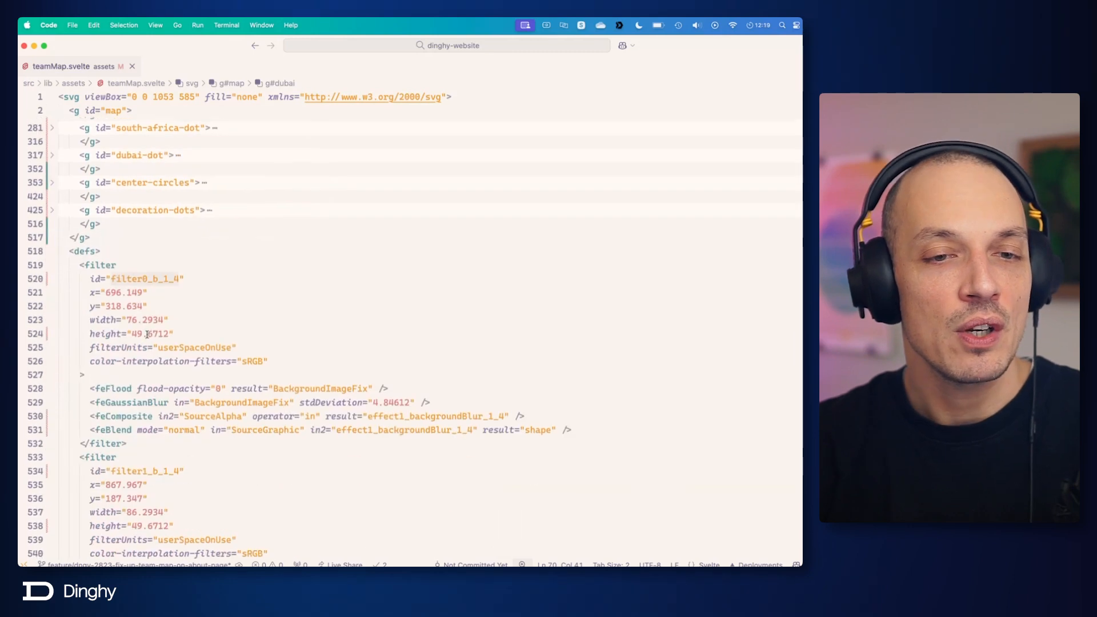
double_click(77, 253)
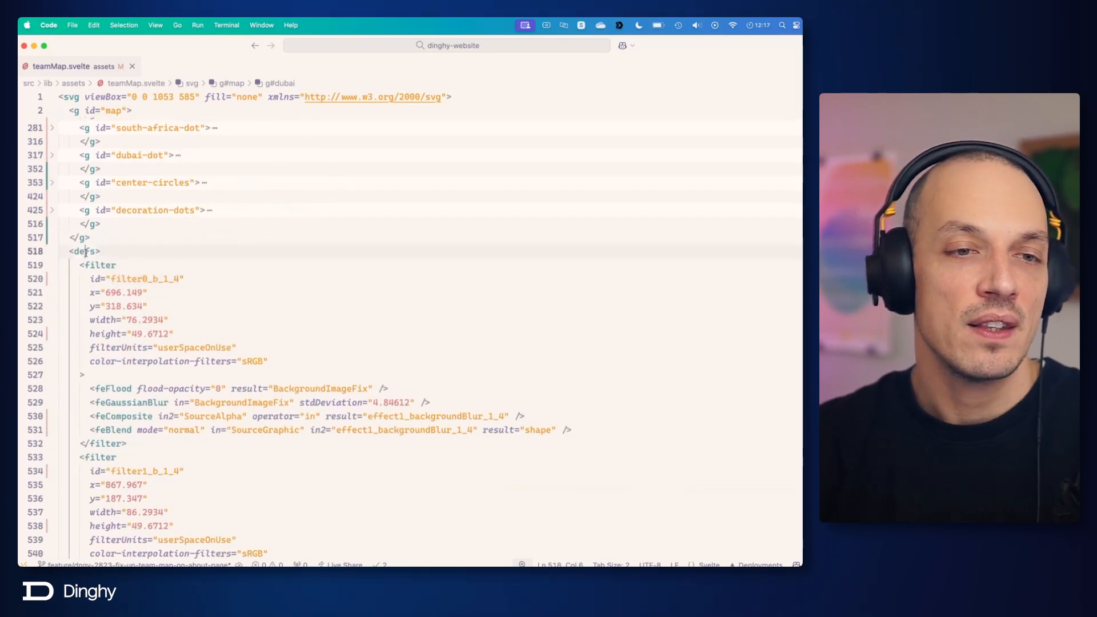
left_click(52, 252)
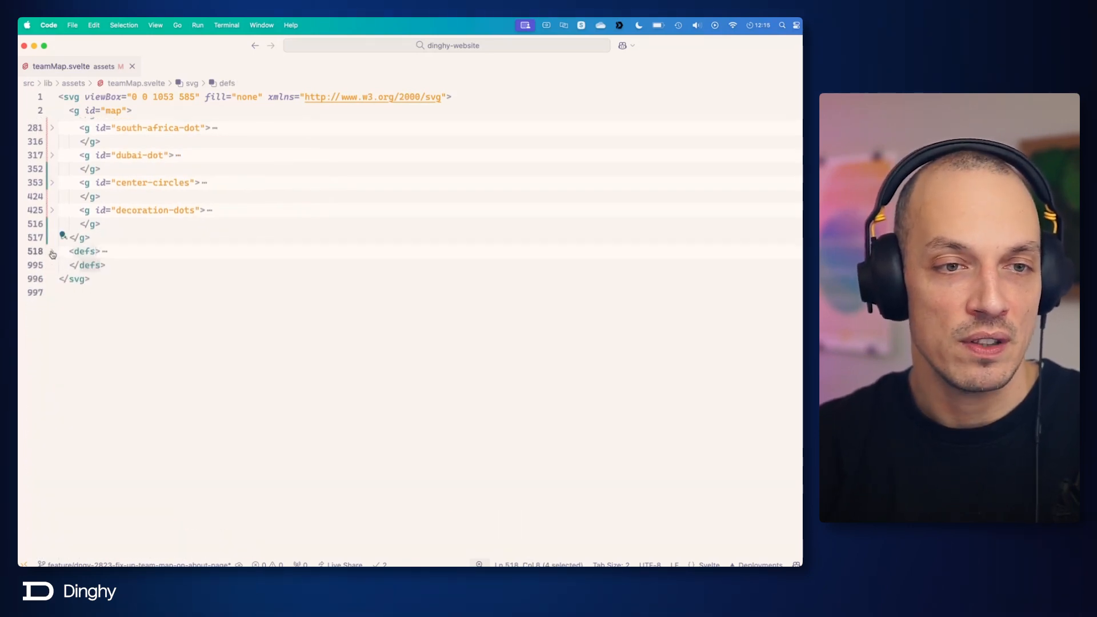
left_click(77, 252)
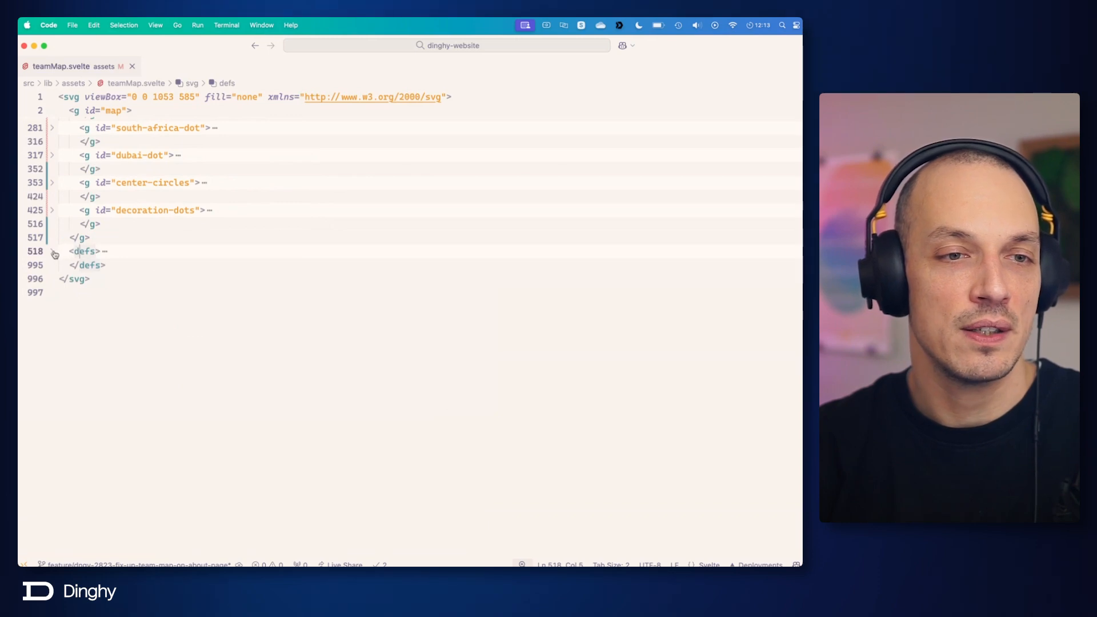
left_click(53, 252)
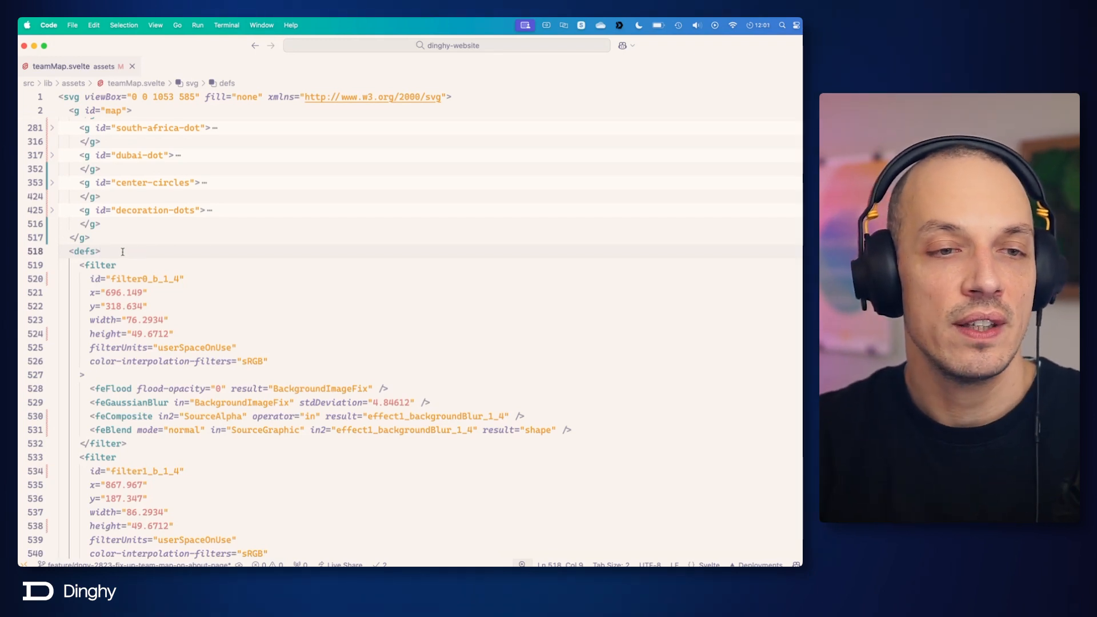
double_click(97, 265)
scroll(191, 270, "down", 5)
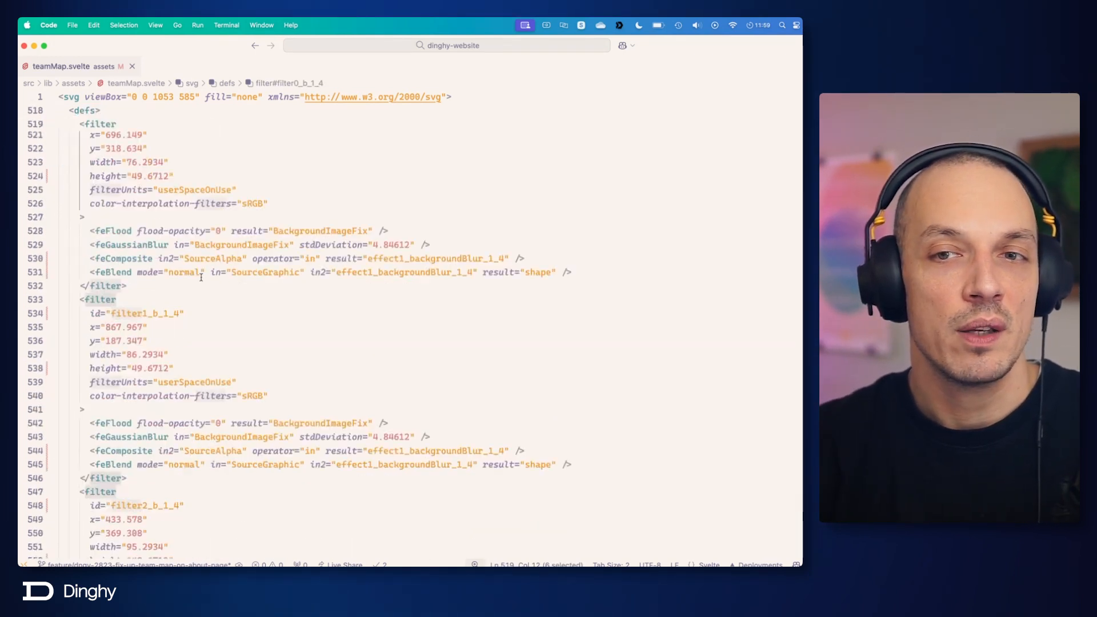
Step: Trace the dubai group's filter reference to the matching filter0_b_1_4 definition in the defs section, and inspect that filter's attributes
scroll(201, 279, "down", 10)
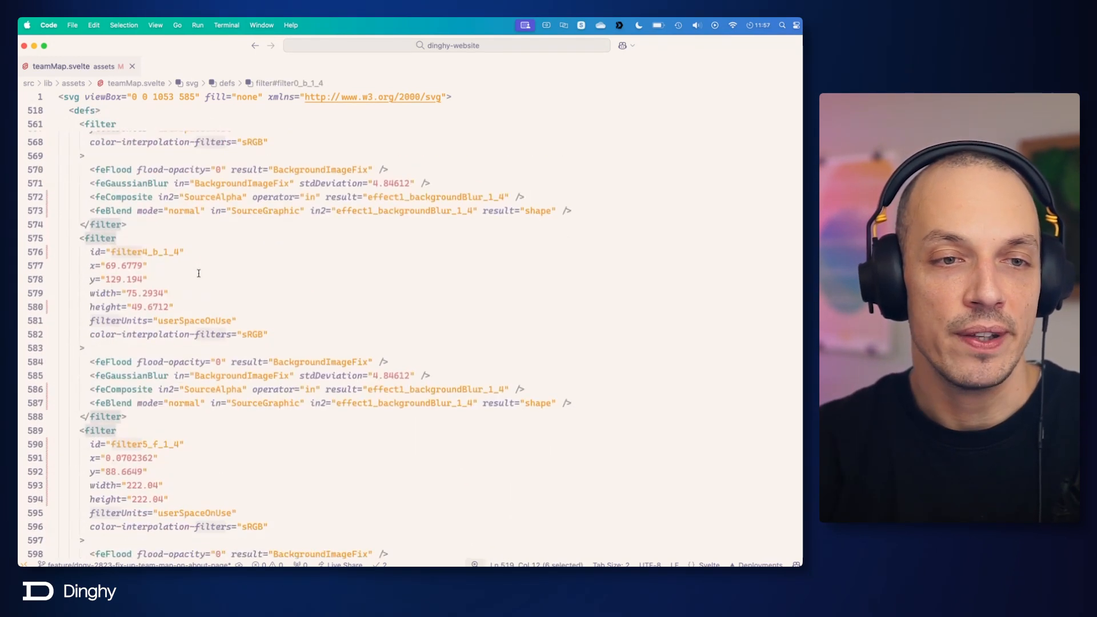
scroll(198, 274, "up", 12)
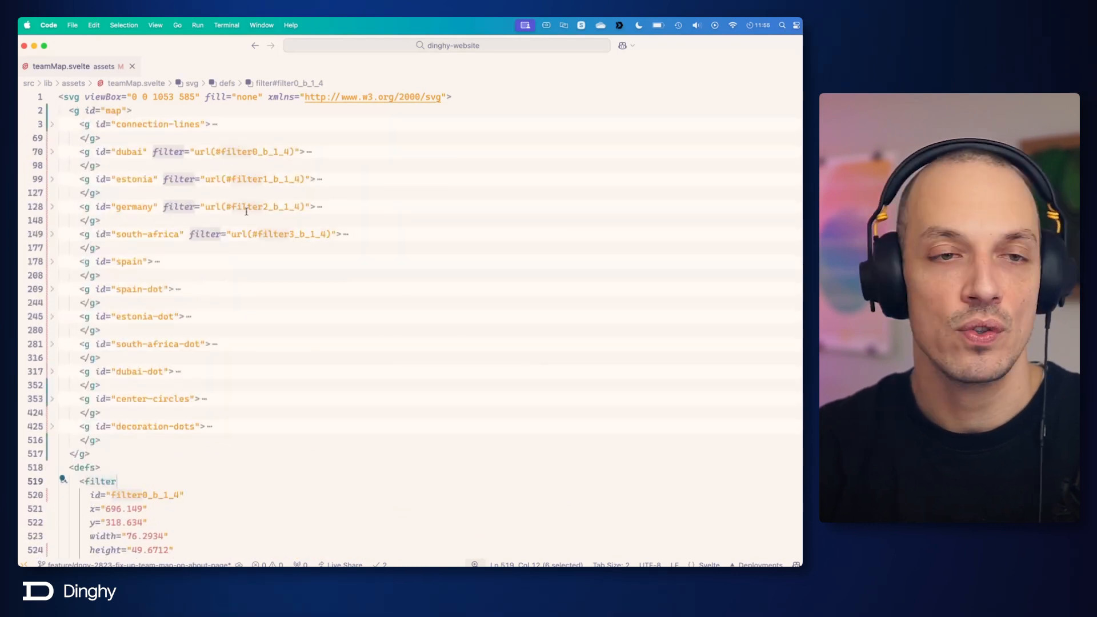
double_click(254, 151)
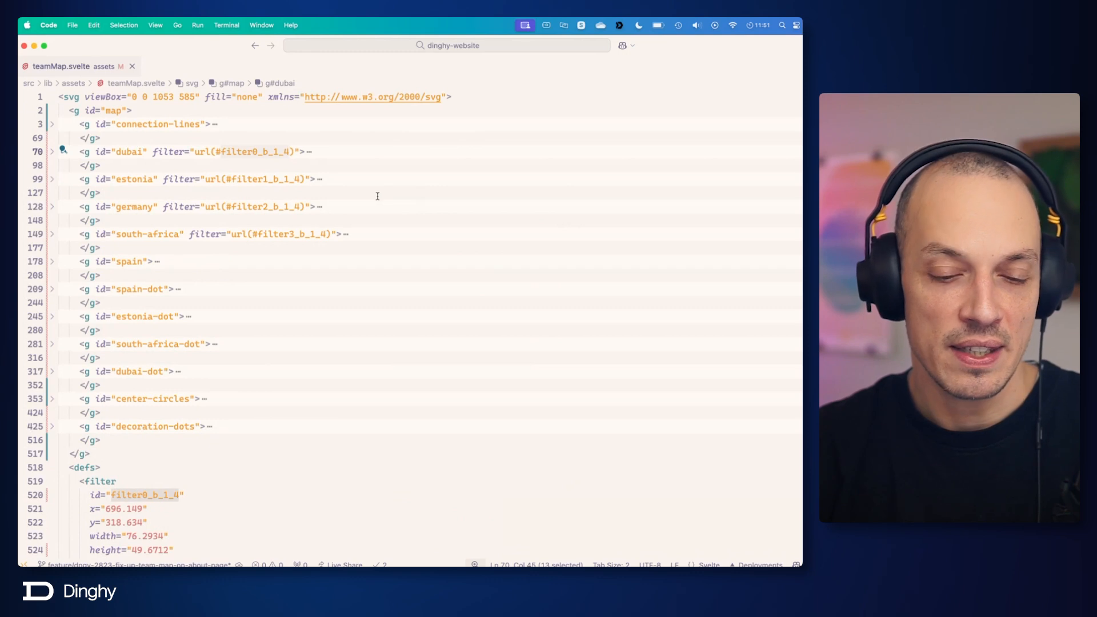
scroll(141, 436, "down", 3)
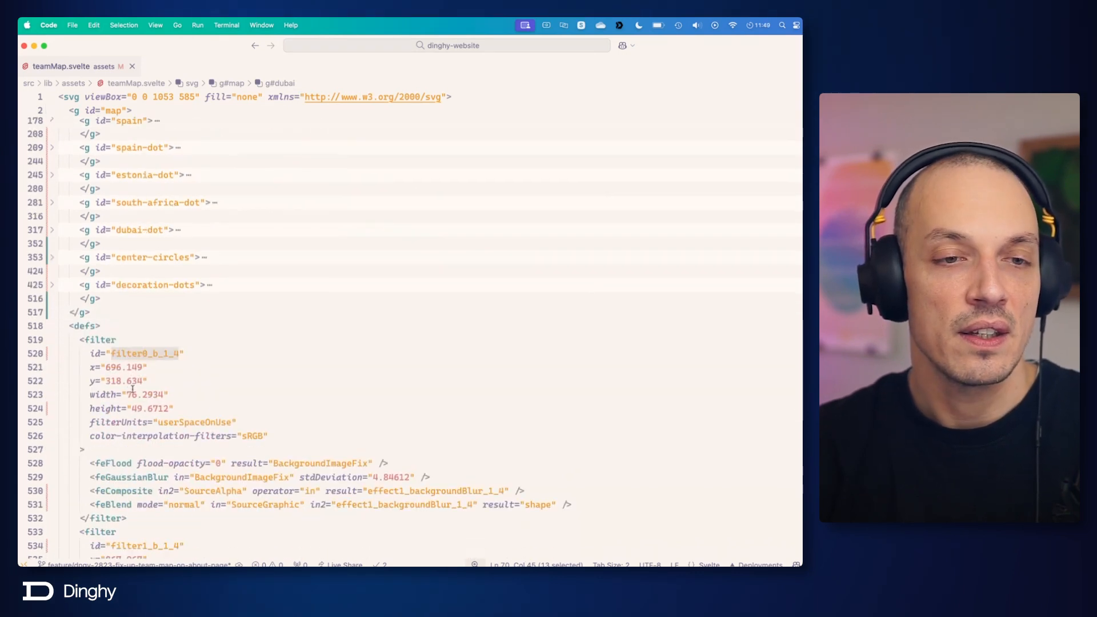
double_click(114, 352)
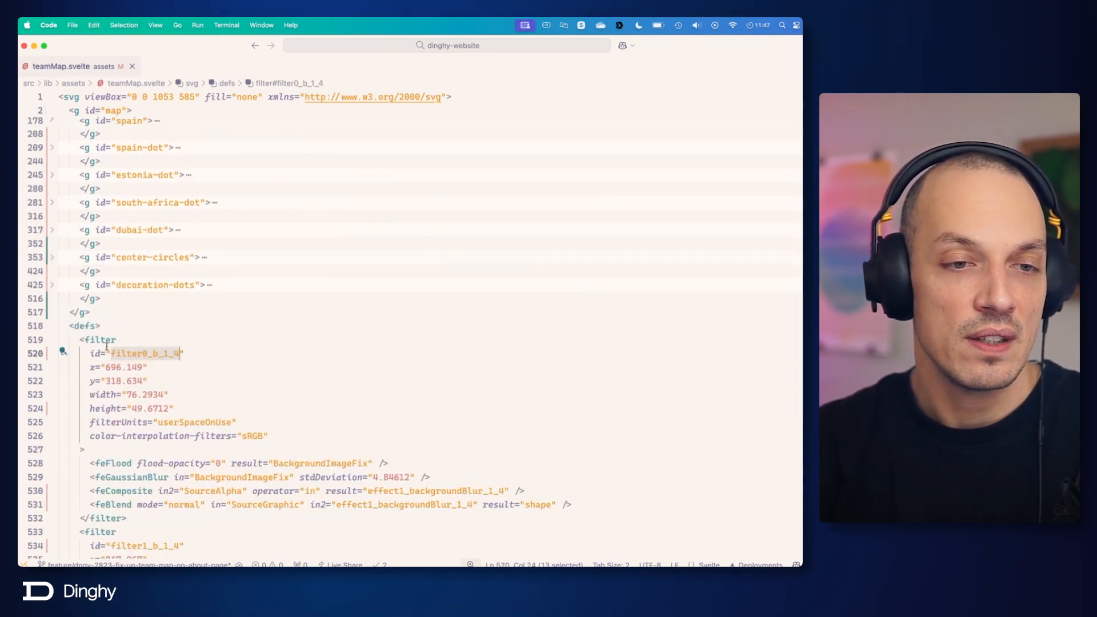
left_click_drag(59, 353, 138, 452)
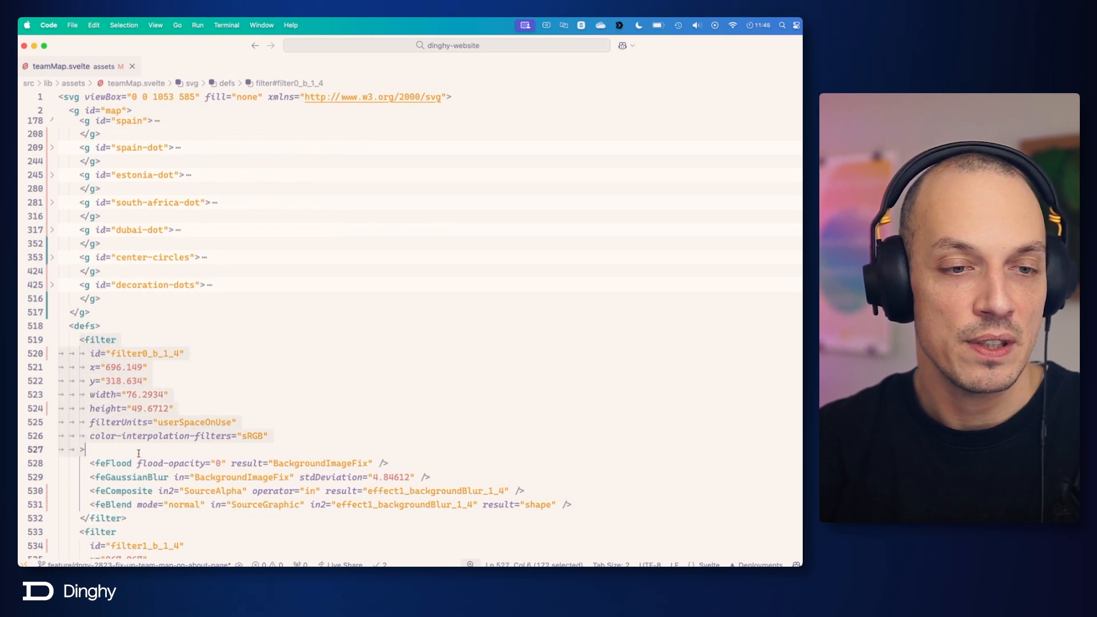
Step: Place the code editor beside the browser's about page, and compare the filter0_b_1_4 id in defs with the dubai group's reference
scroll(138, 453, "down", 1)
scroll(311, 335, "up", 3)
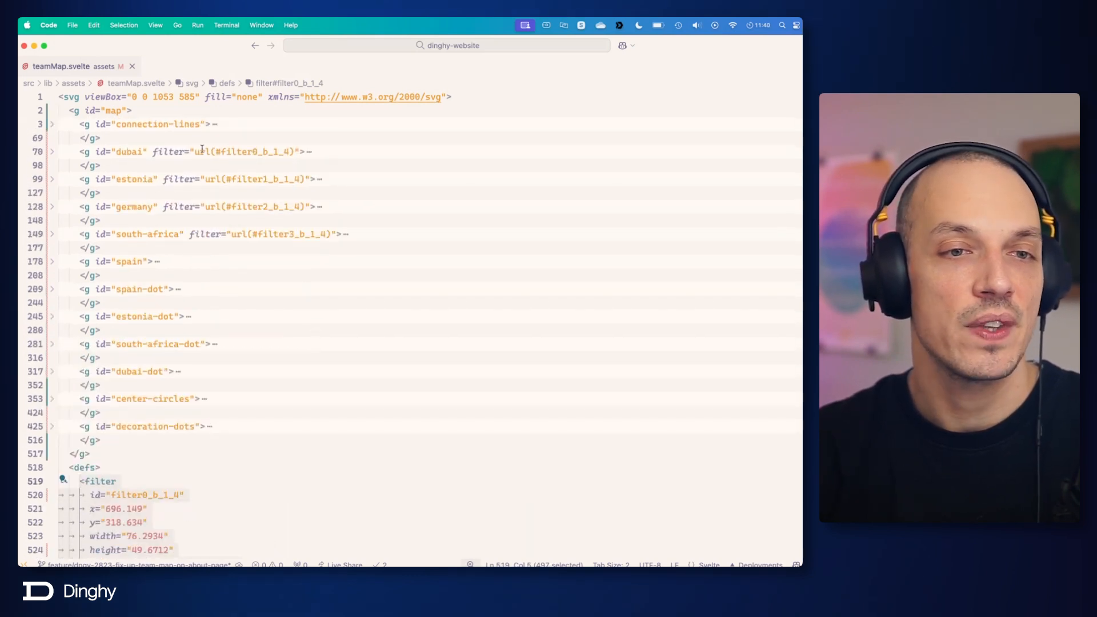
left_click(122, 152)
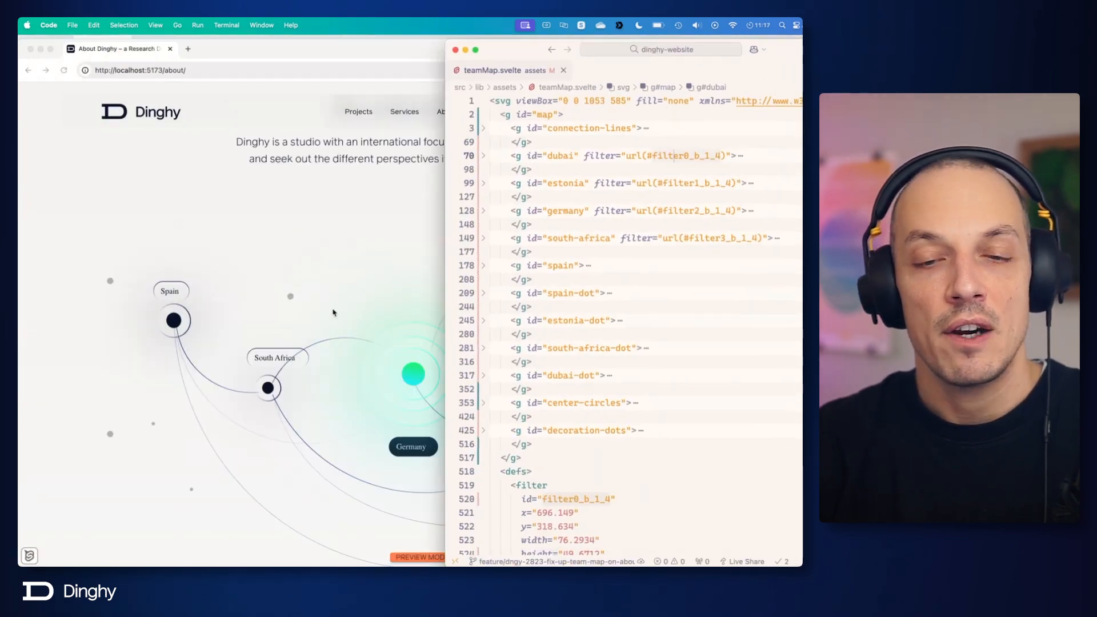
scroll(580, 340, "down", 5)
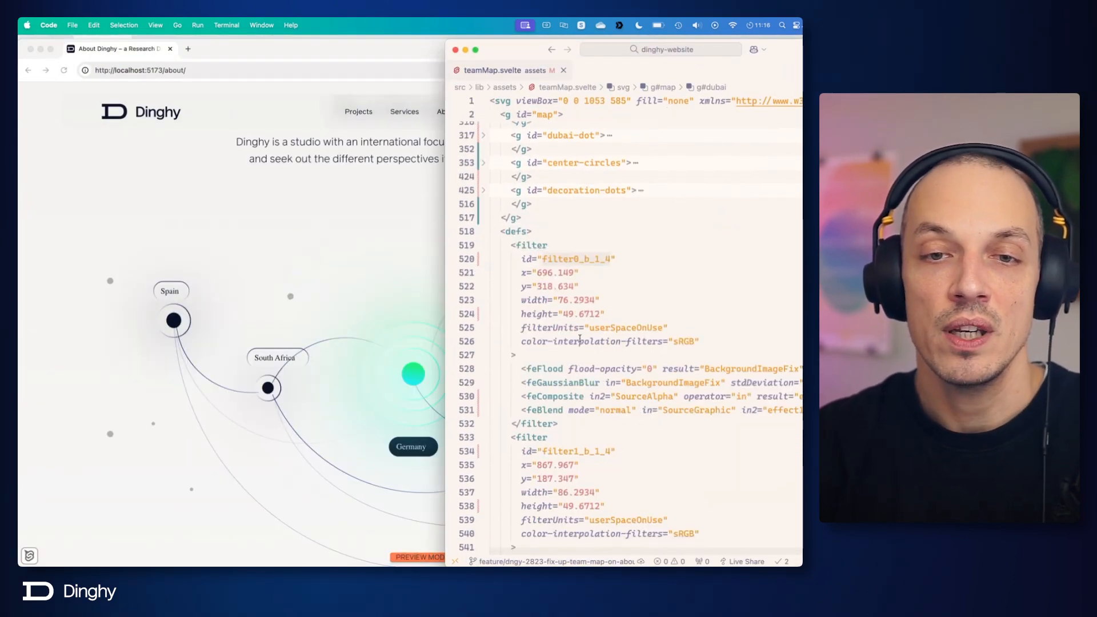
double_click(578, 259)
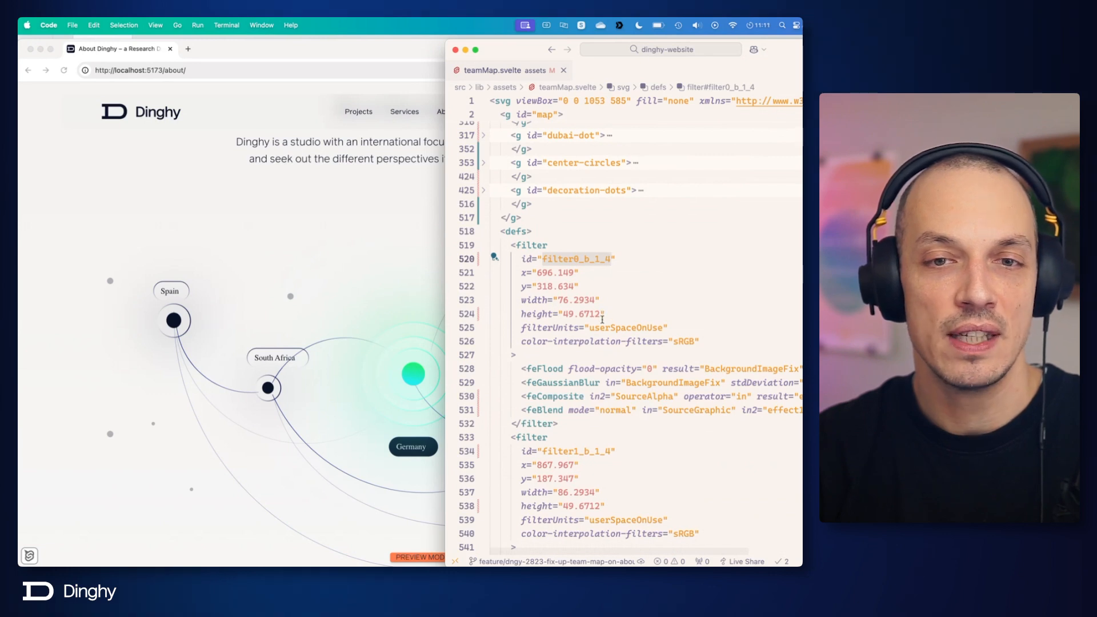
scroll(602, 320, "up", 5)
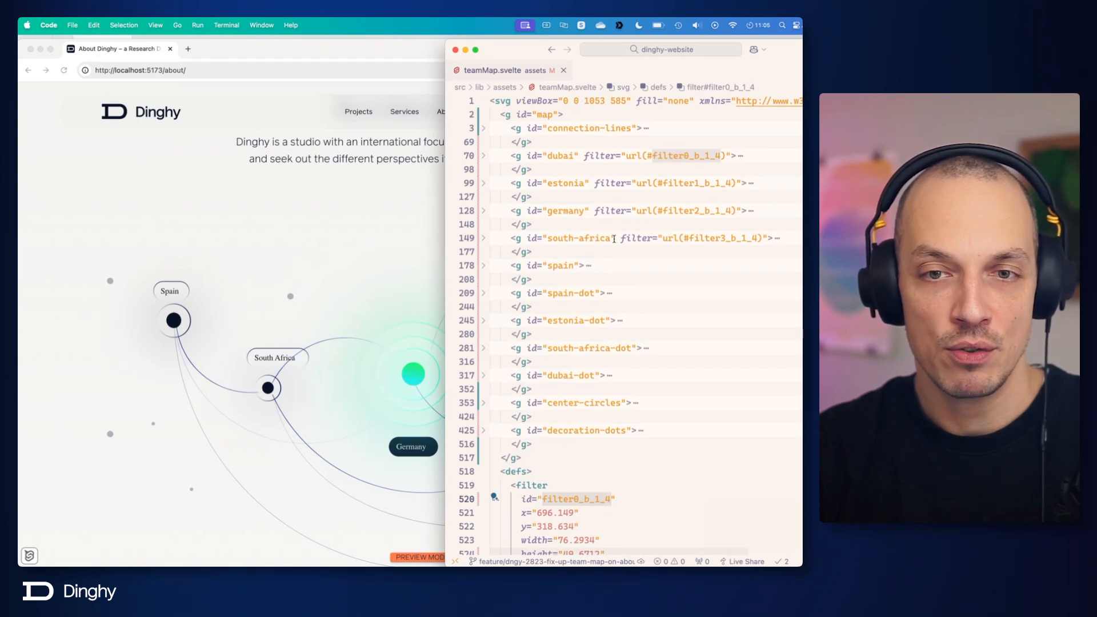
Step: Remove the whole filter attribute from the south-africa group's opening tag and save teamMap.svelte
left_click_drag(614, 240, 662, 240)
left_click(720, 239)
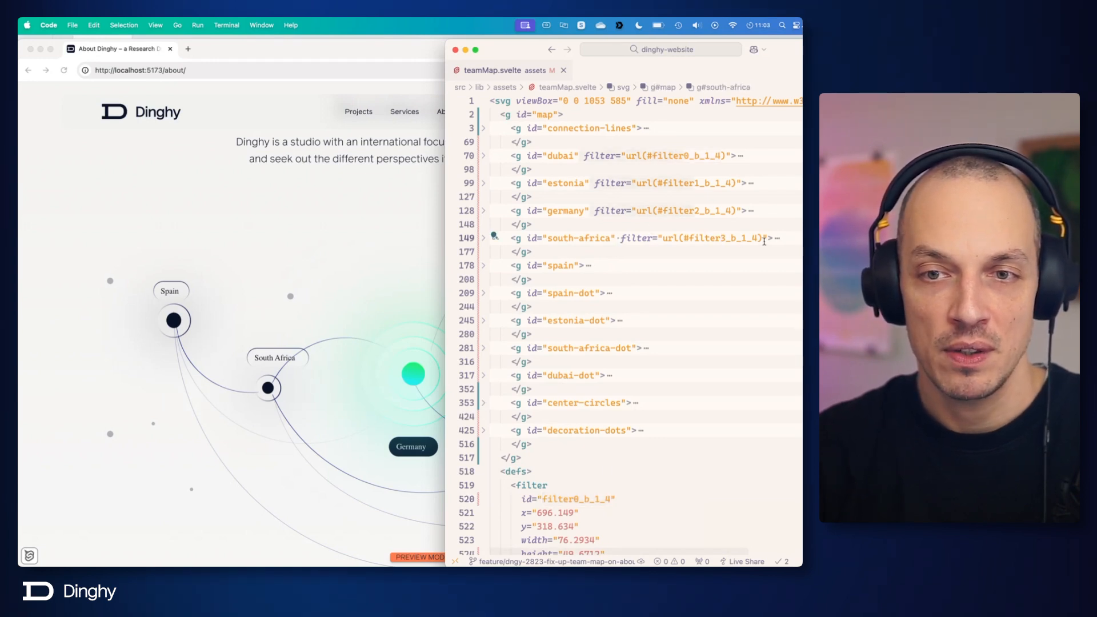
left_click(763, 239)
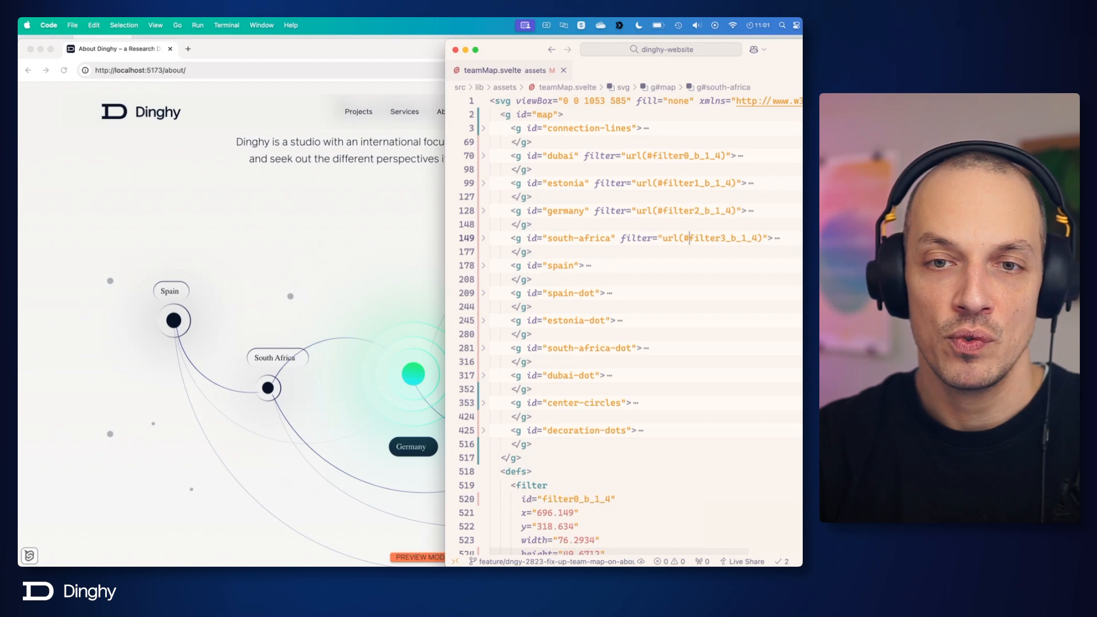
key("BackSpace")
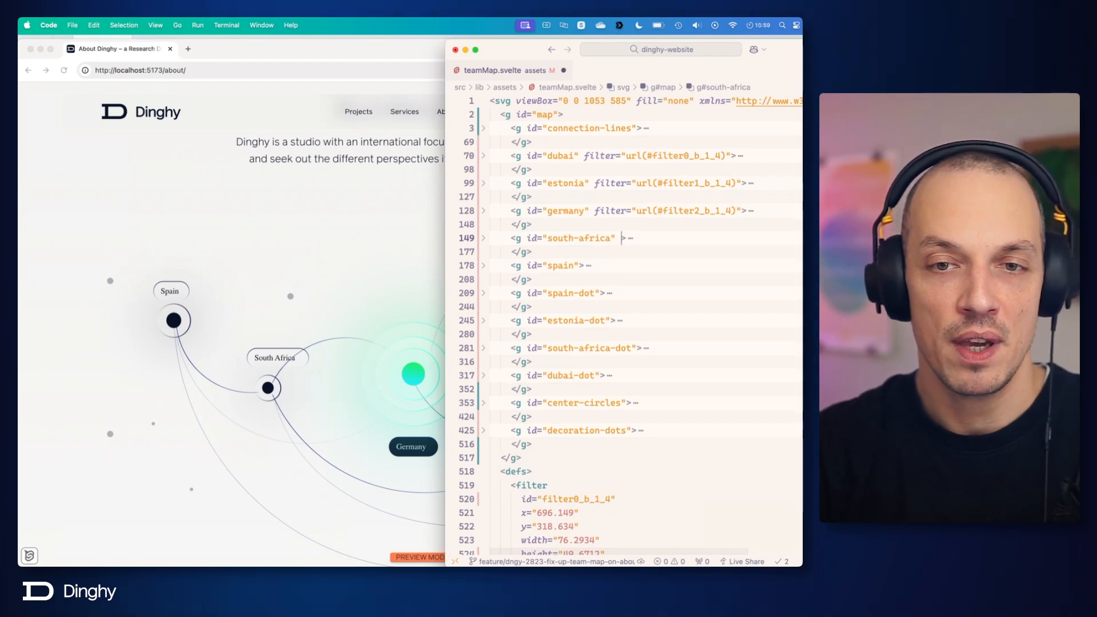
key("BackSpace")
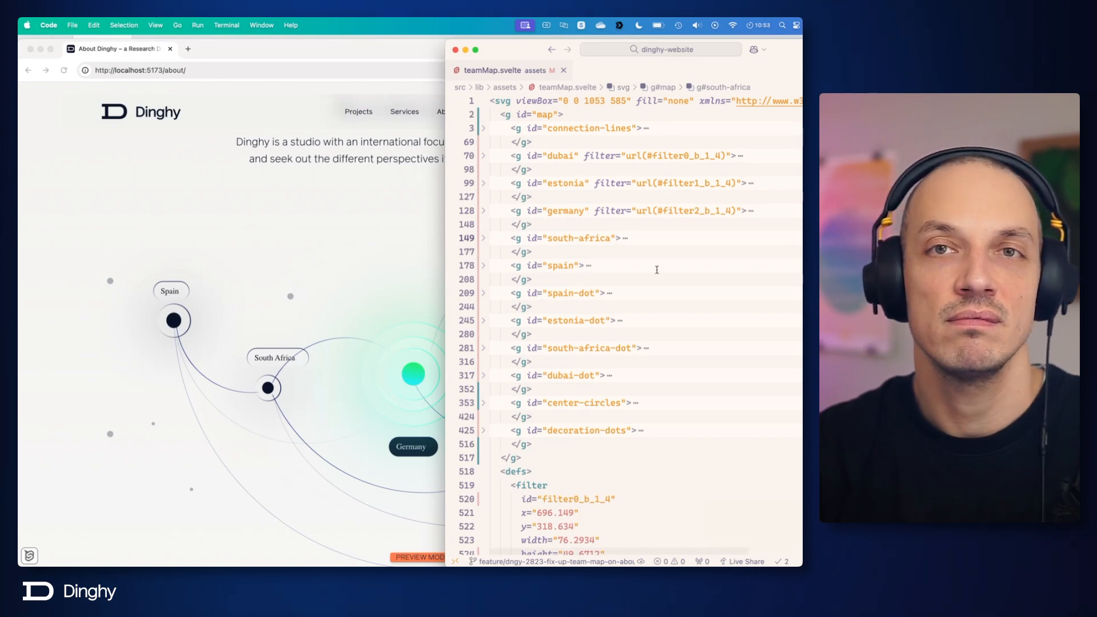
Step: Unfold the south-africa group, shorten its label text to "South" in the tspan, and save the file
left_click(484, 239)
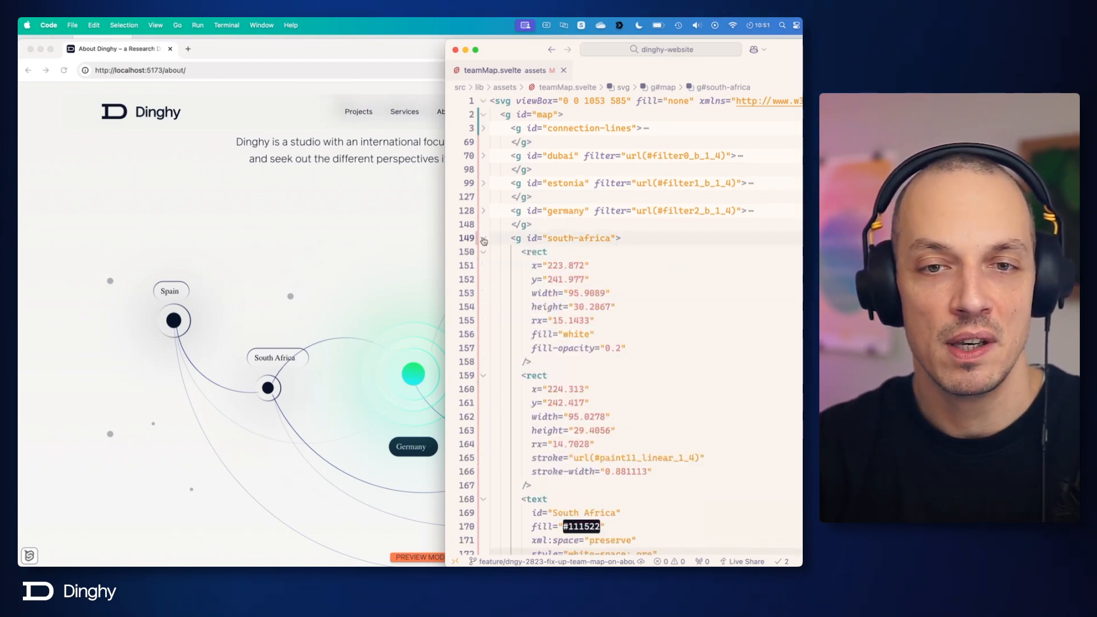
scroll(593, 374, "down", 3)
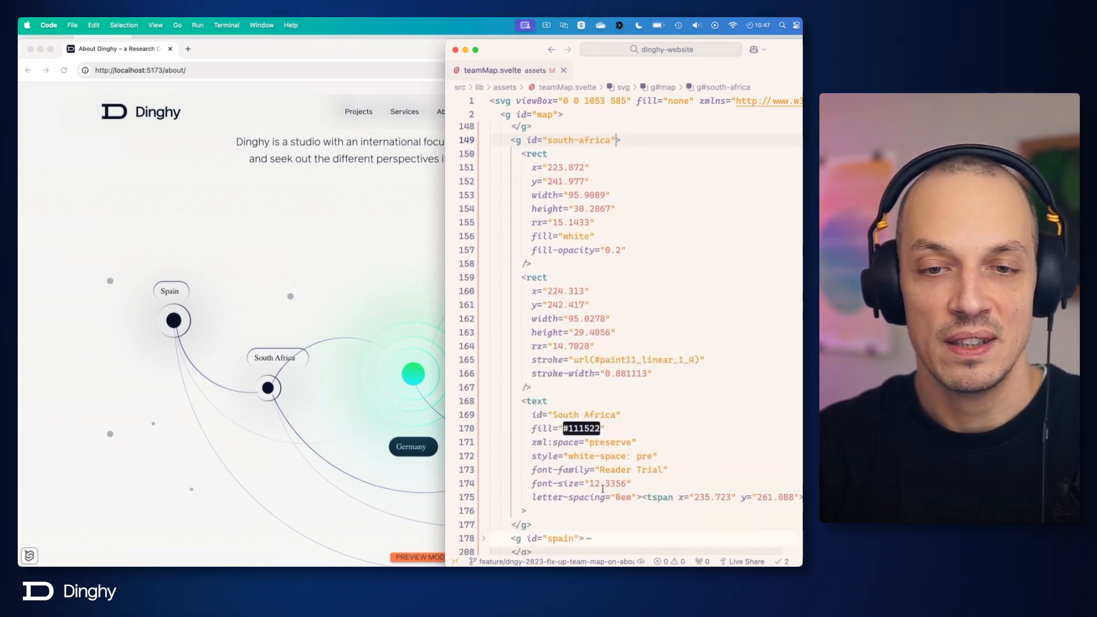
scroll(609, 487, "right", 4)
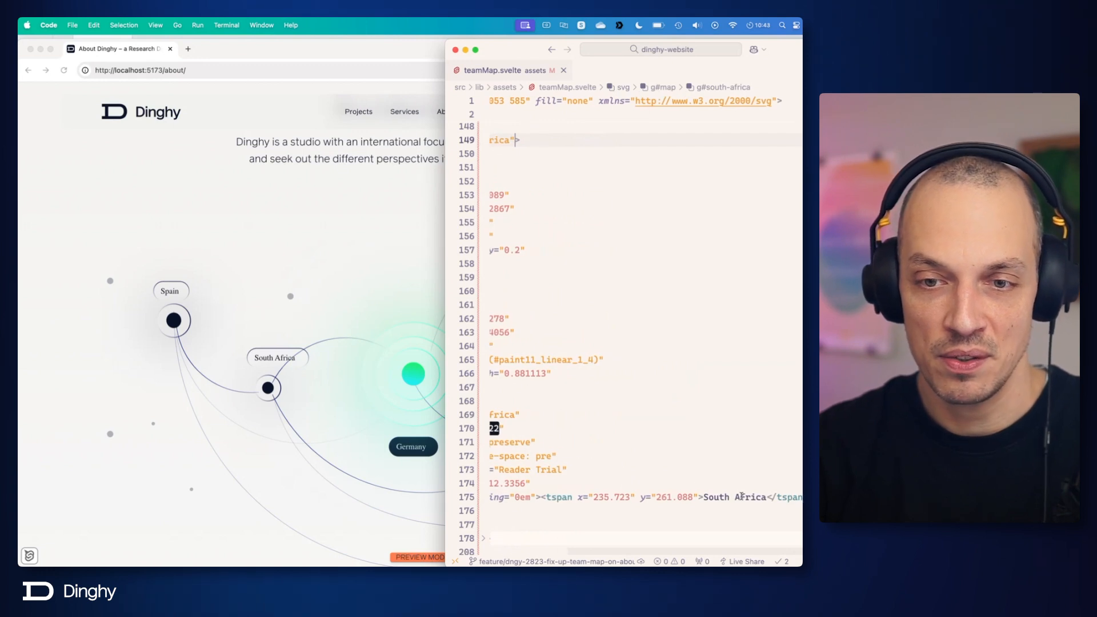
double_click(749, 496)
key("BackSpace")
key("BackSpace")
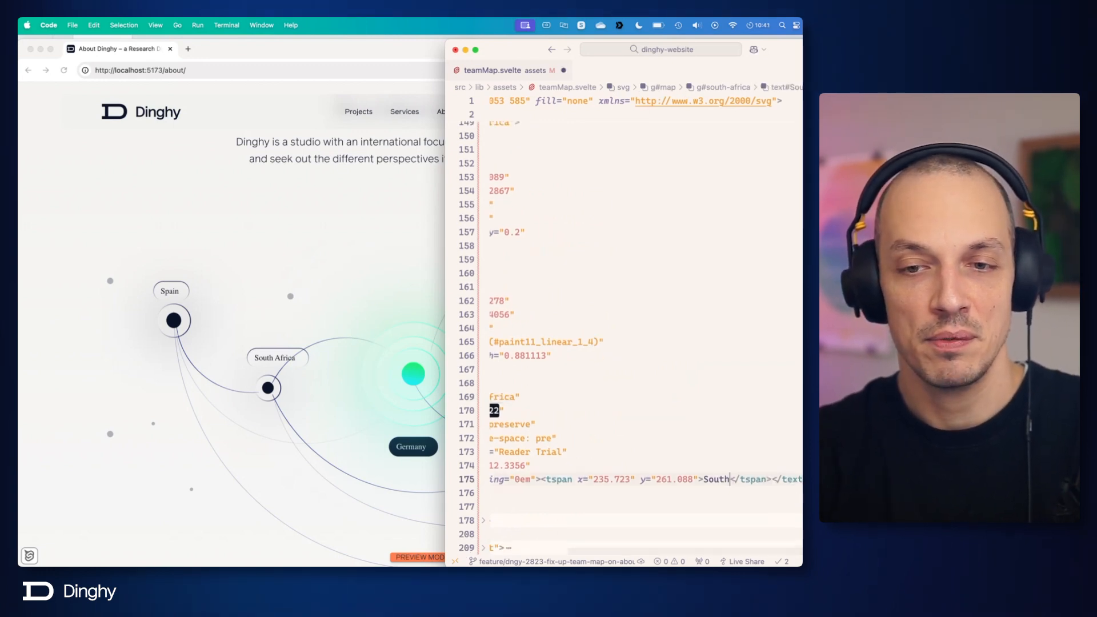
key("cmd+s")
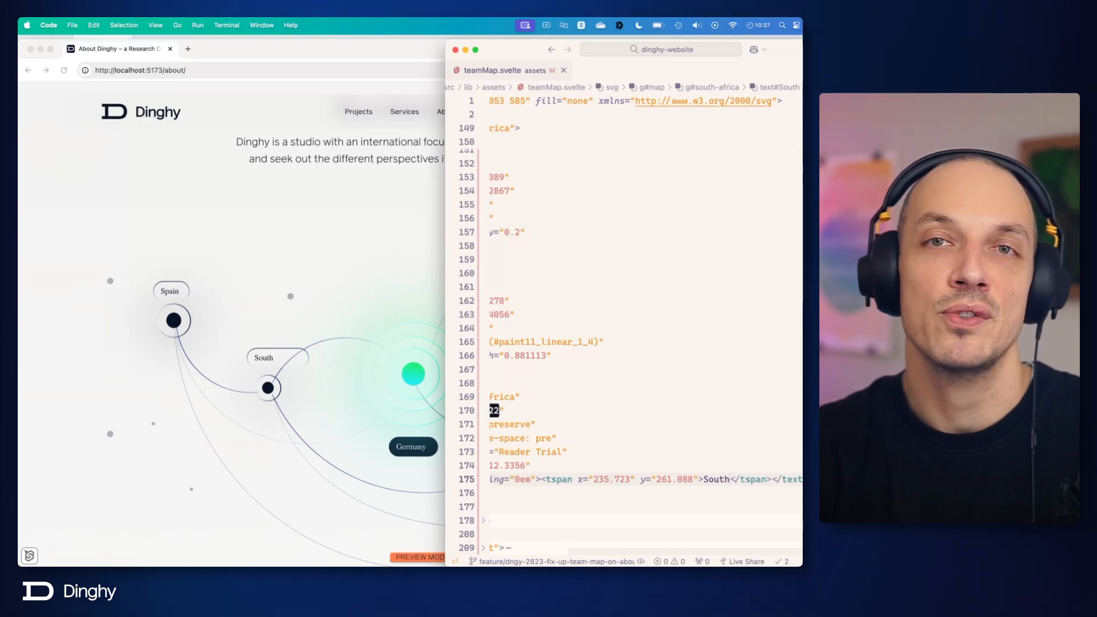
Step: Undo the label text edit, save the file again, and fold the south-africa group
key("cmd+z")
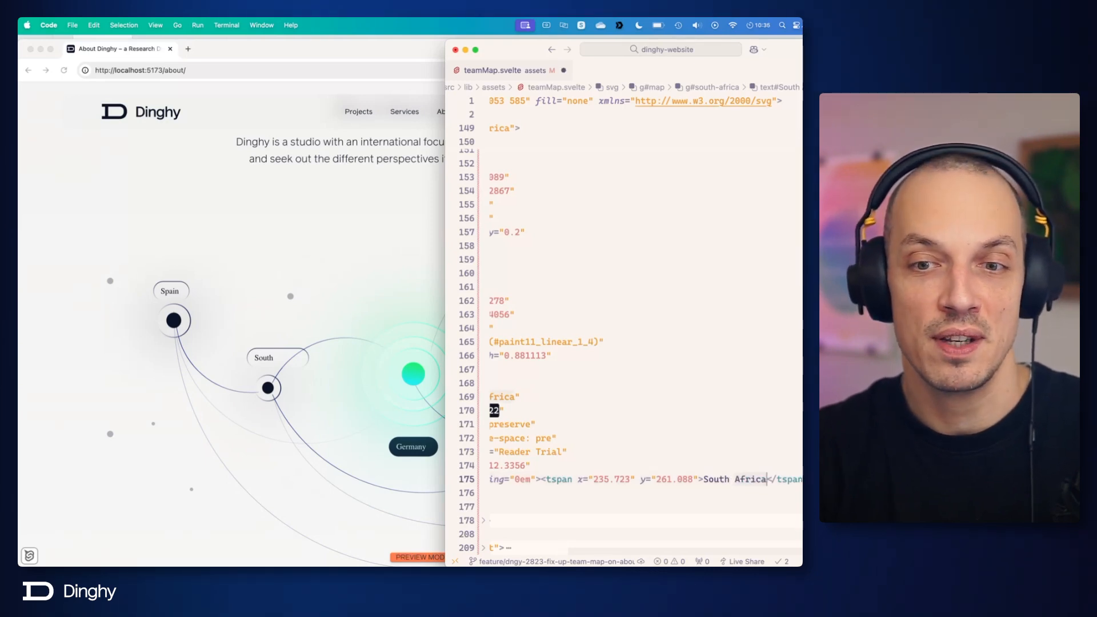
key("cmd+s")
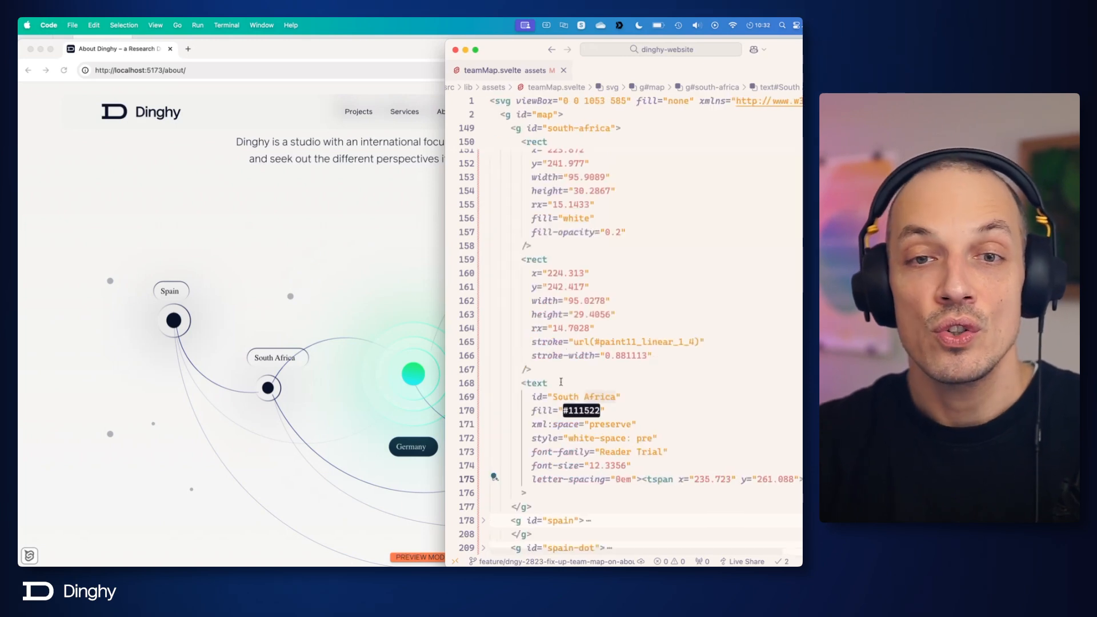
scroll(560, 225, "up", 2)
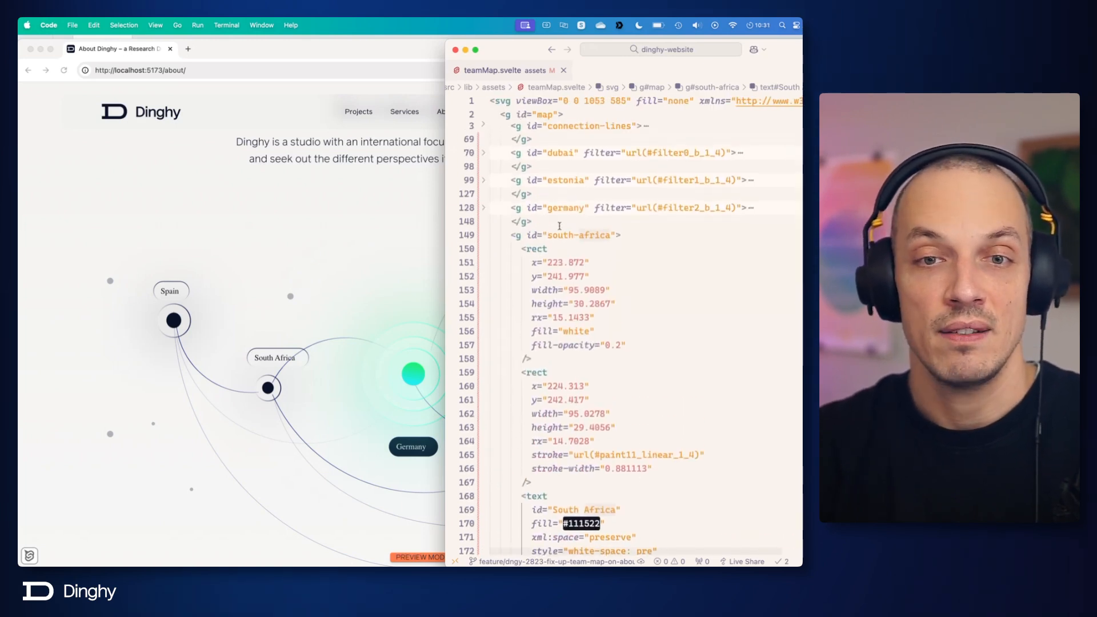
left_click(483, 236)
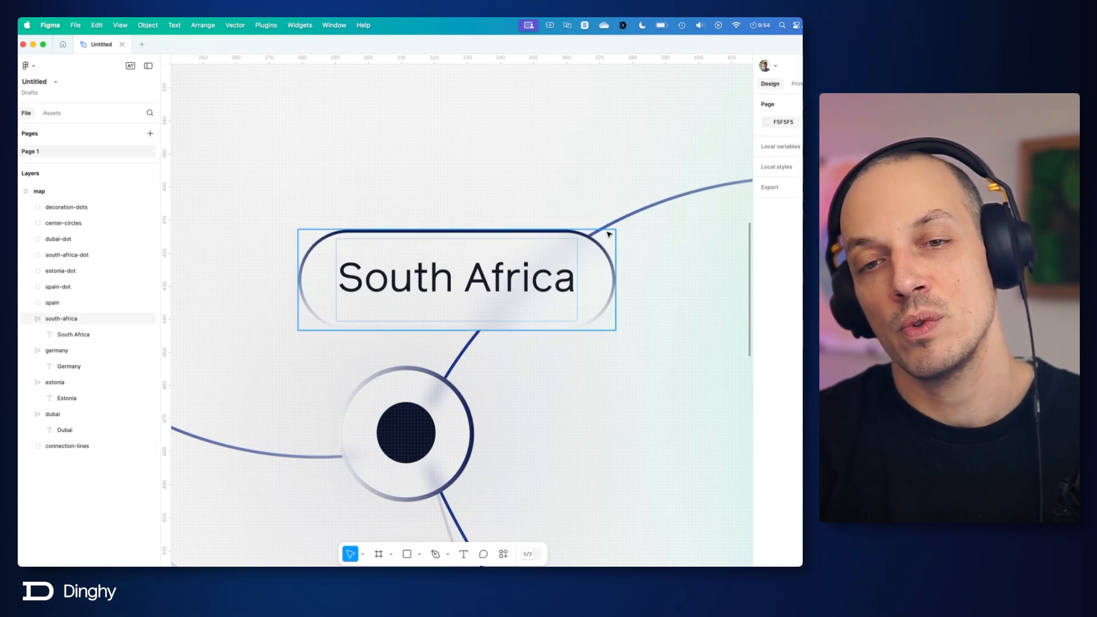
left_click(482, 316)
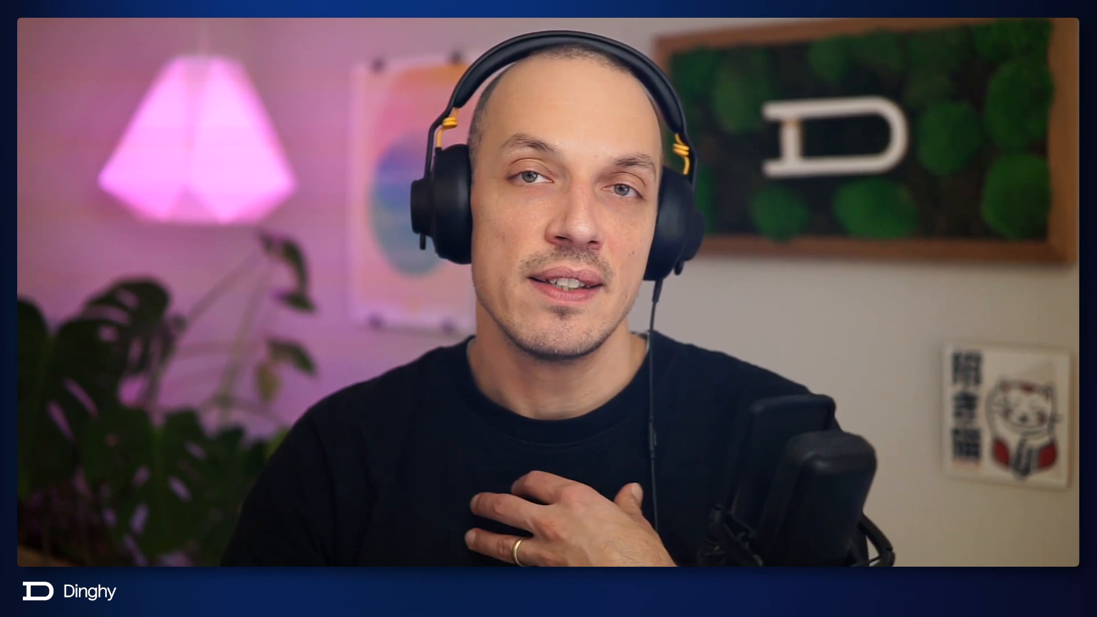